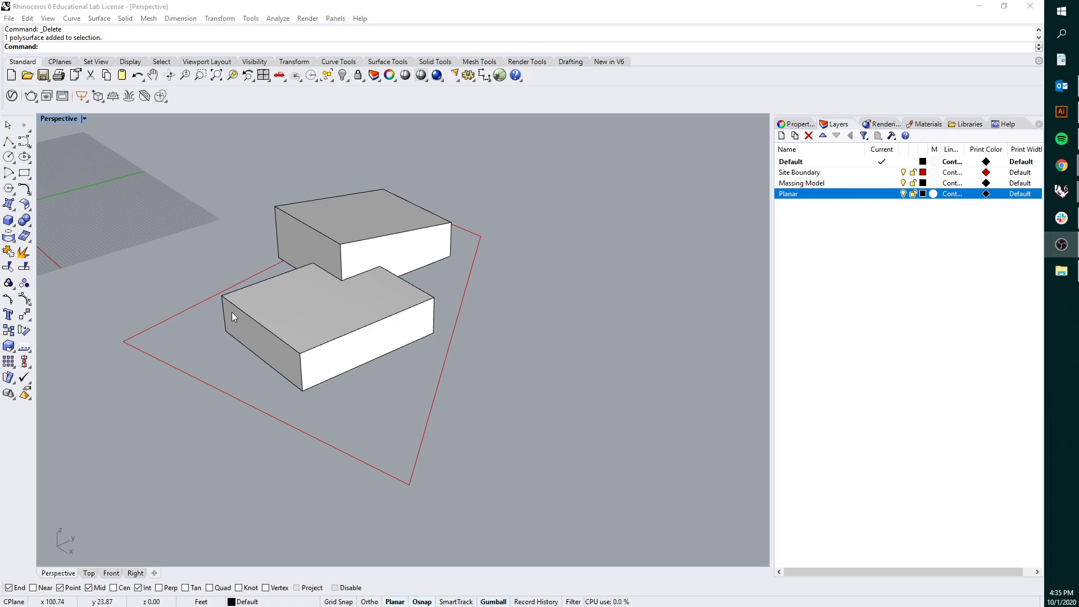
- Draw a rectangle on the top of the lower massing box
{"action": "scroll", "coordinate": [321, 324], "scroll_direction": "up", "scroll_amount": 5}
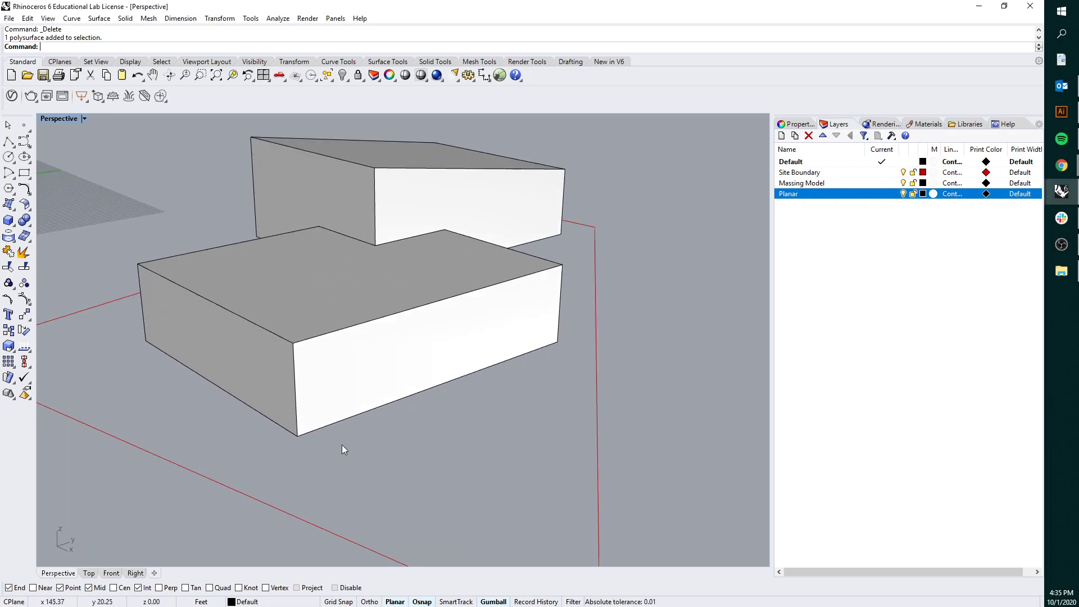
{"action": "right_click_drag", "start_coordinate": [342, 445], "coordinate": [424, 410]}
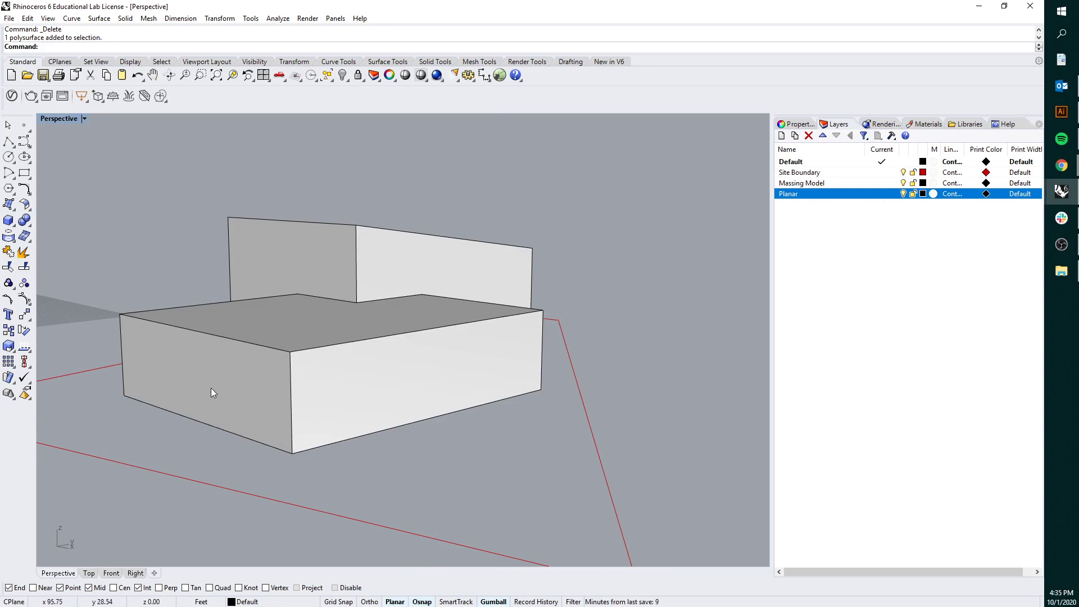
{"action": "right_click_drag", "start_coordinate": [337, 309], "coordinate": [341, 314]}
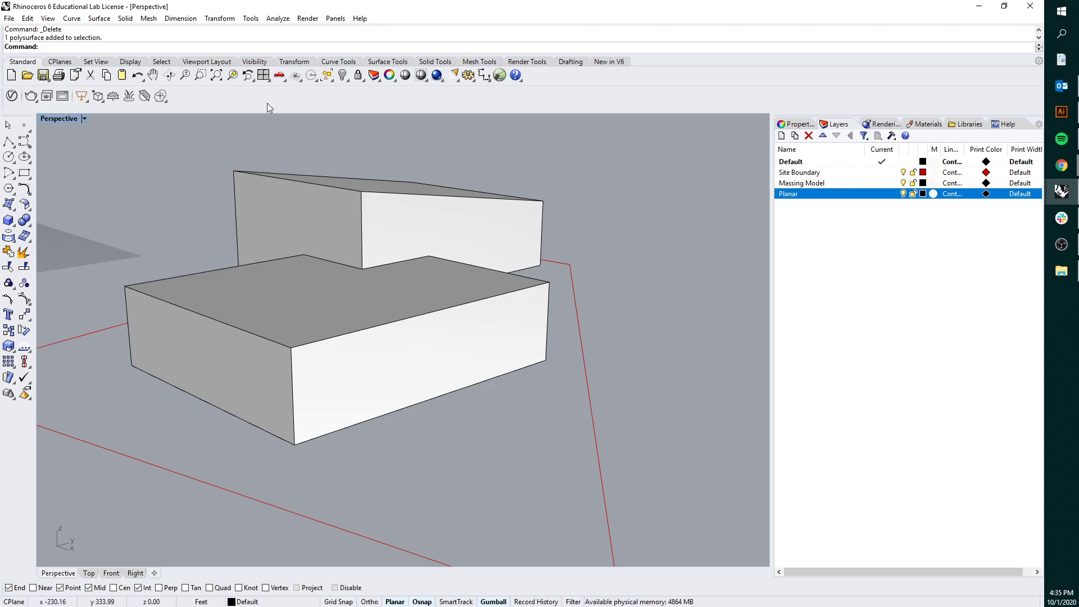
{"action": "right_click_drag", "start_coordinate": [275, 327], "coordinate": [320, 303]}
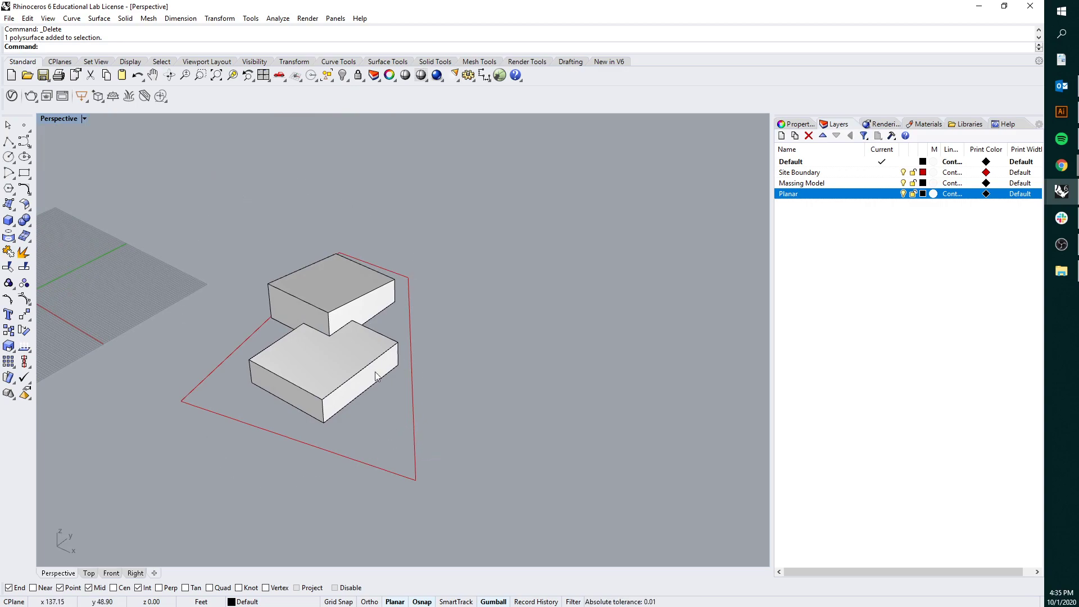
{"action": "scroll", "coordinate": [394, 351], "scroll_direction": "up", "scroll_amount": 3}
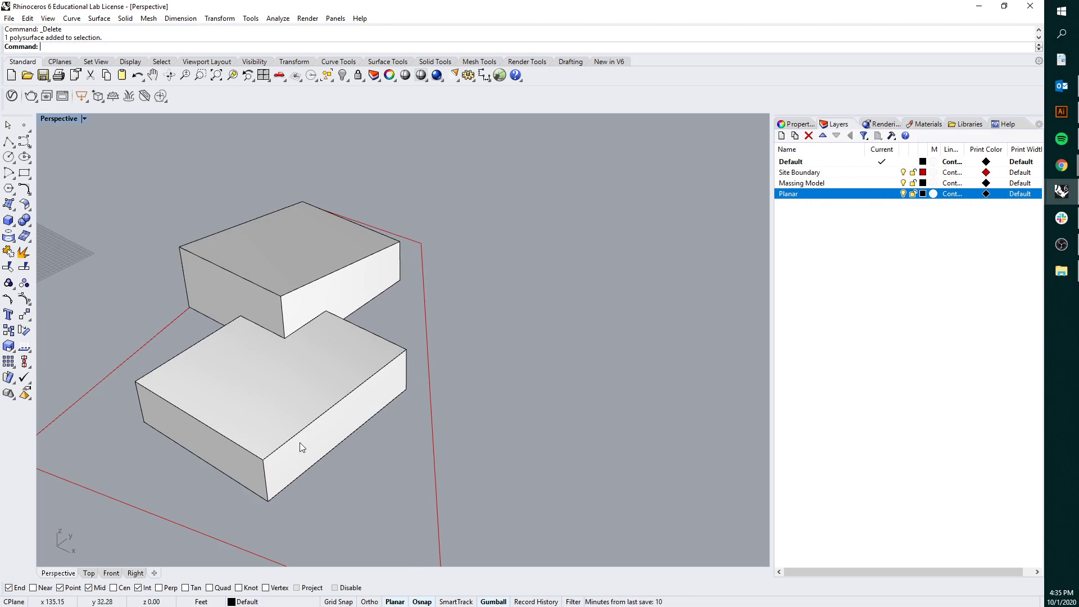
{"action": "scroll", "coordinate": [299, 443], "scroll_direction": "down", "scroll_amount": 3}
{"action": "right_click_drag", "start_coordinate": [305, 366], "coordinate": [287, 280]}
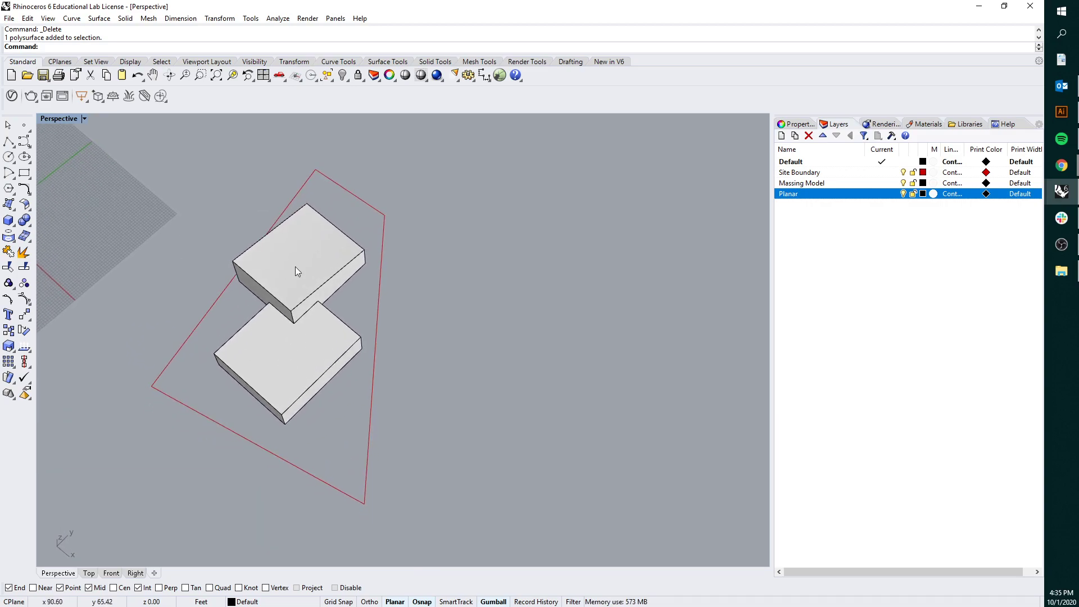
{"action": "right_click_drag", "start_coordinate": [397, 437], "coordinate": [326, 339]}
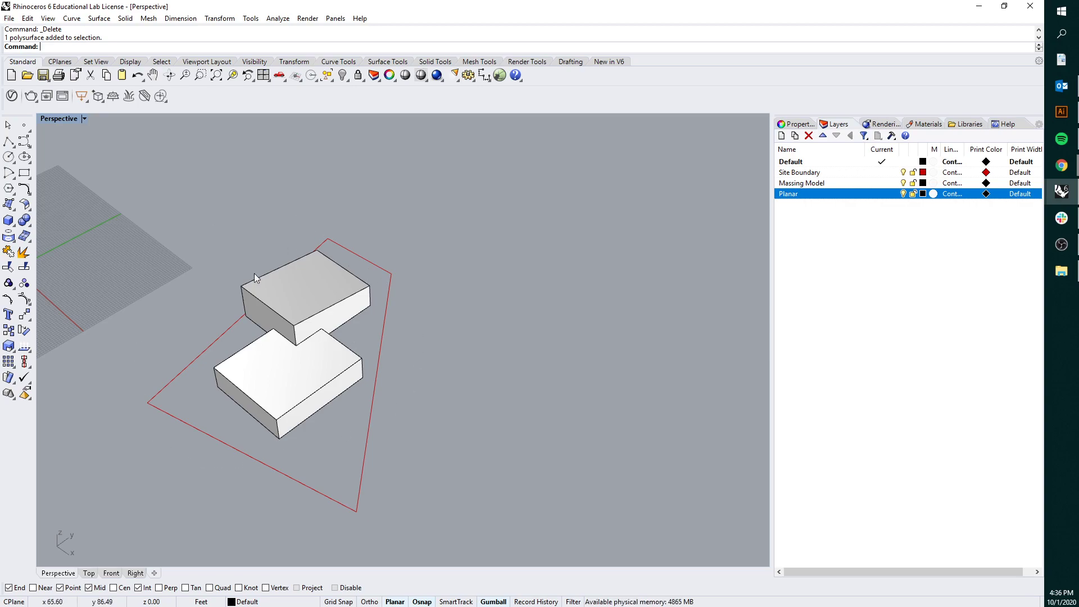
{"action": "right_click_drag", "start_coordinate": [329, 419], "coordinate": [319, 398]}
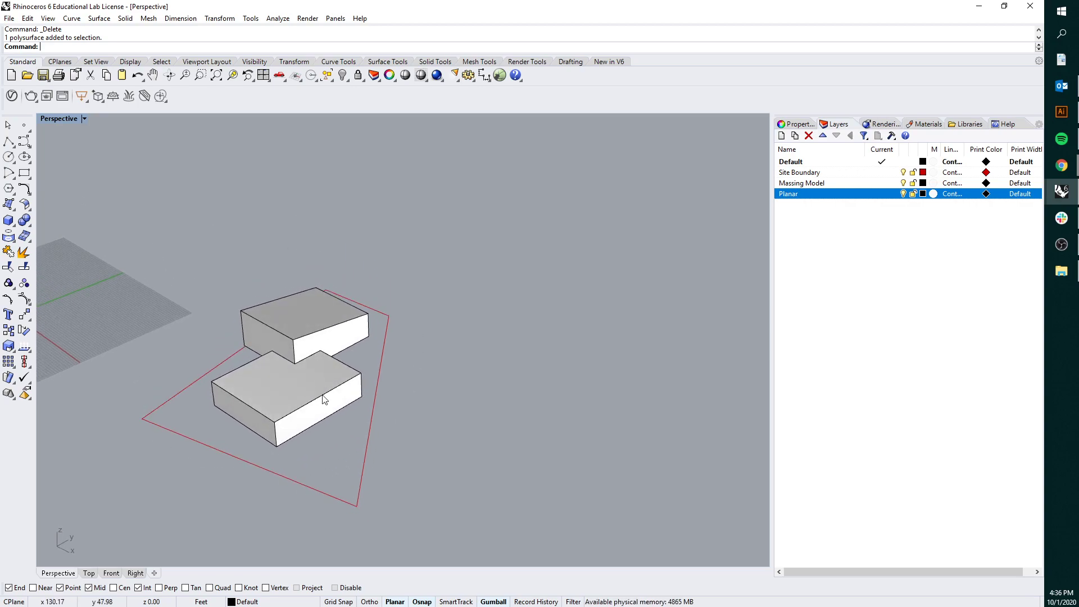
{"action": "left_click", "coordinate": [307, 392]}
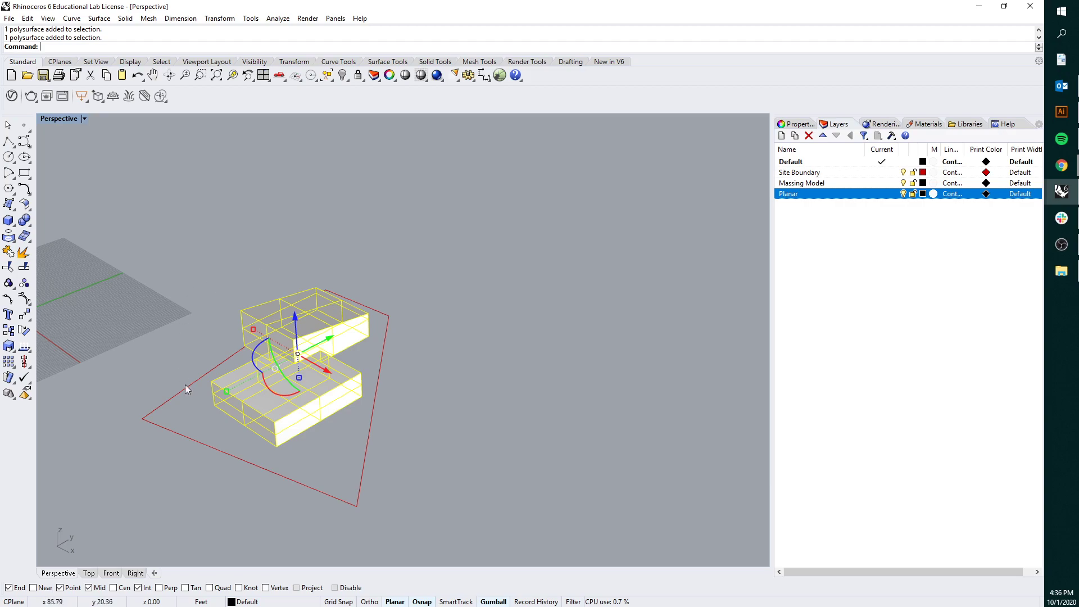
{"action": "left_click", "coordinate": [450, 379]}
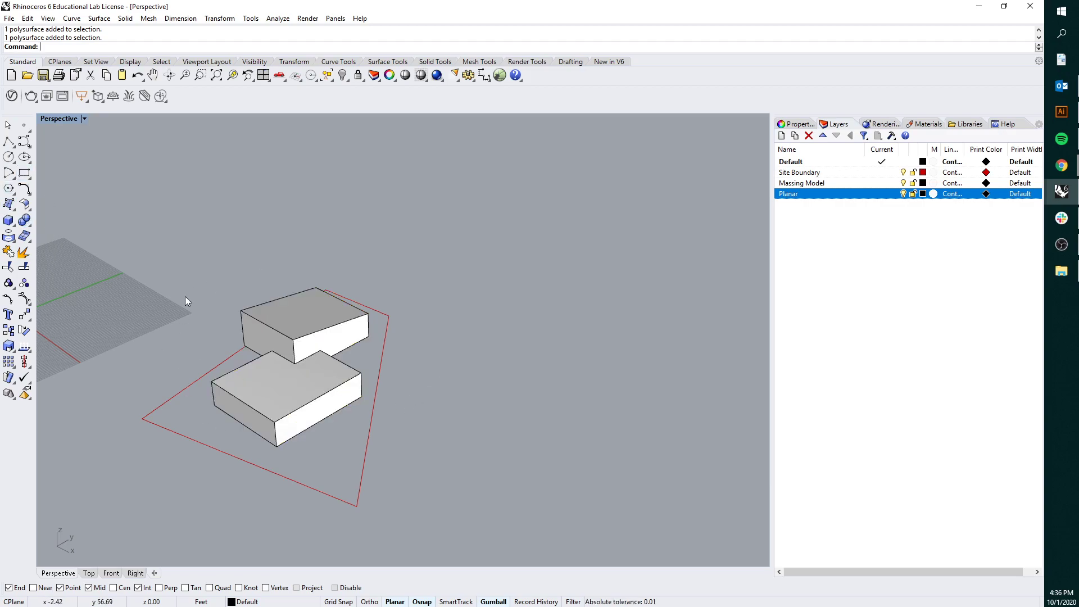
{"action": "left_click", "coordinate": [24, 173]}
{"action": "left_click", "coordinate": [211, 381]}
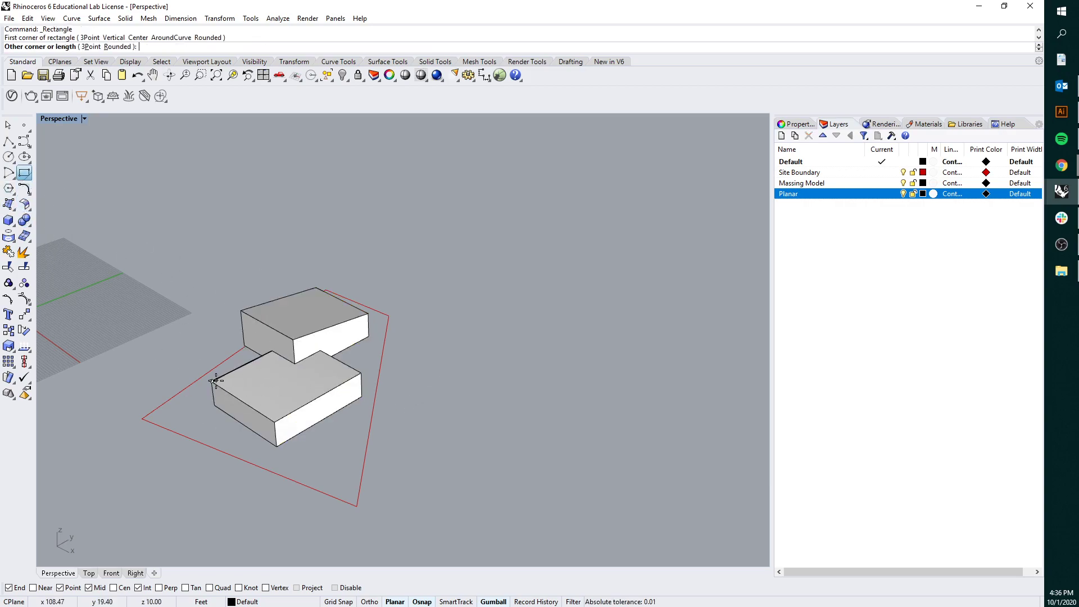
{"action": "left_click", "coordinate": [360, 372]}
- Extrude the rectangle with ExtrudeCrv into a thin slab
{"action": "left_click", "coordinate": [366, 382]}
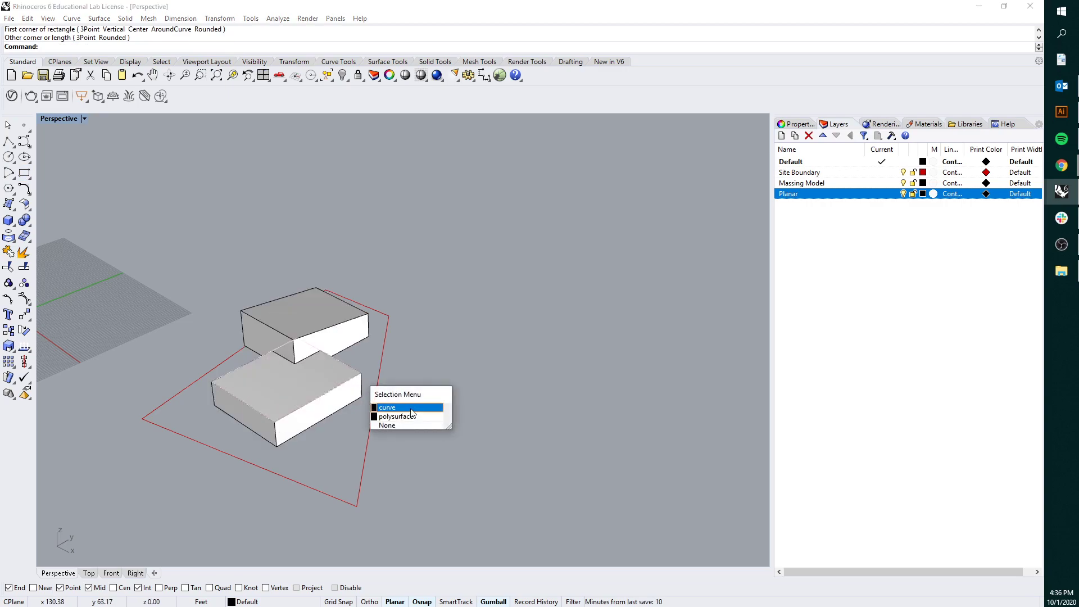
{"action": "left_click", "coordinate": [388, 404]}
{"action": "type", "text": "ExtrudeCrv"}
{"action": "key", "text": "Return"}
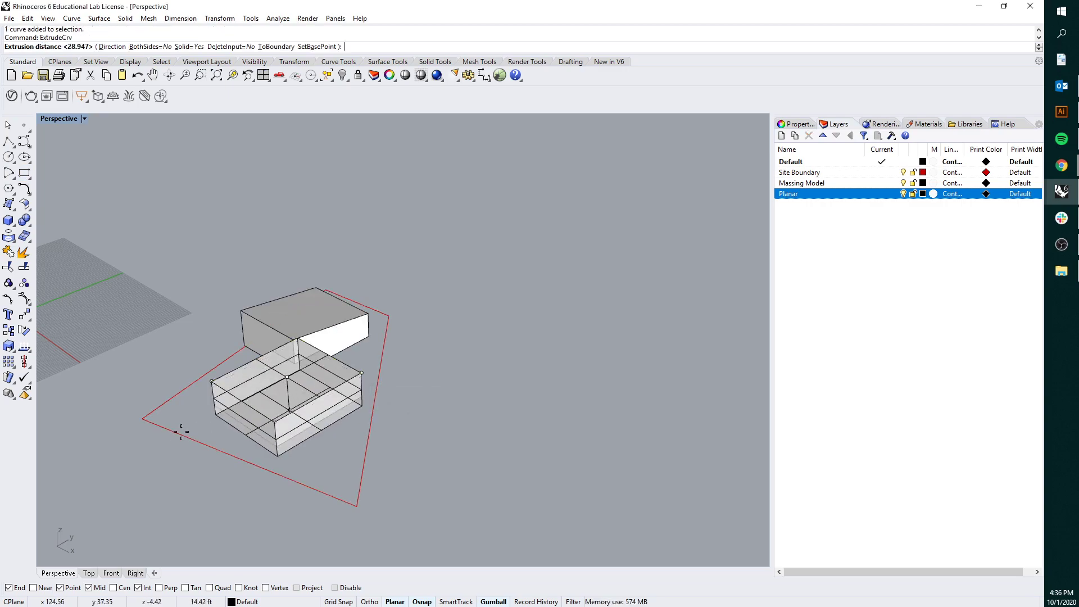
{"action": "left_click", "coordinate": [283, 447]}
- Copy the slab aside to the bottom right, outside the red site boundary
{"action": "left_click", "coordinate": [294, 427]}
{"action": "left_click", "coordinate": [359, 466]}
{"action": "key", "text": "alt"}
{"action": "left_click_drag", "start_coordinate": [316, 395], "coordinate": [609, 467]}
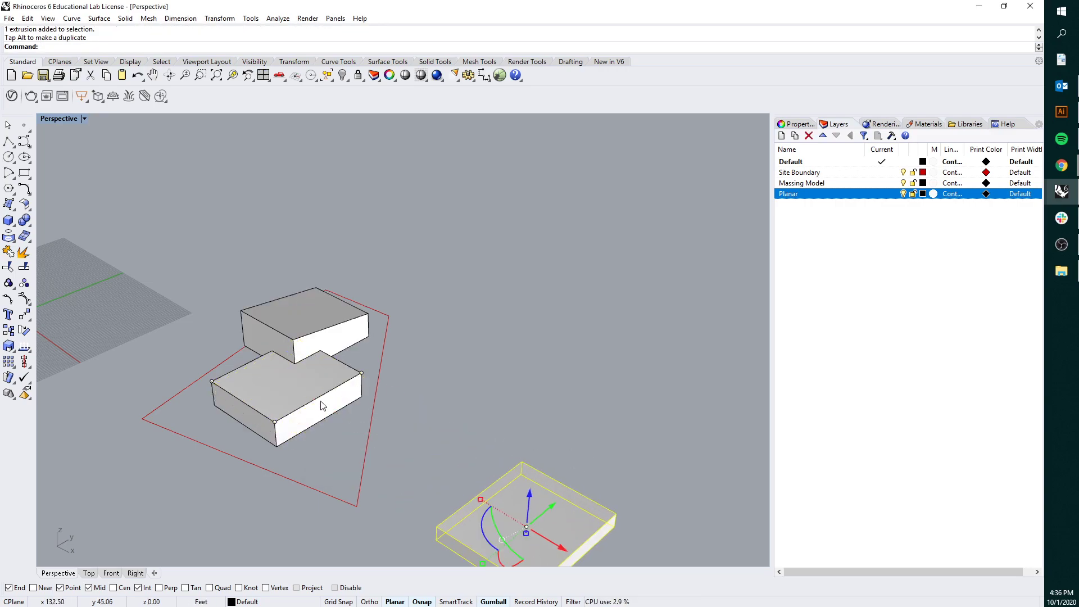
- Delete the traced rectangle curve and select the copied slab
{"action": "left_click", "coordinate": [322, 406]}
{"action": "left_click", "coordinate": [374, 422]}
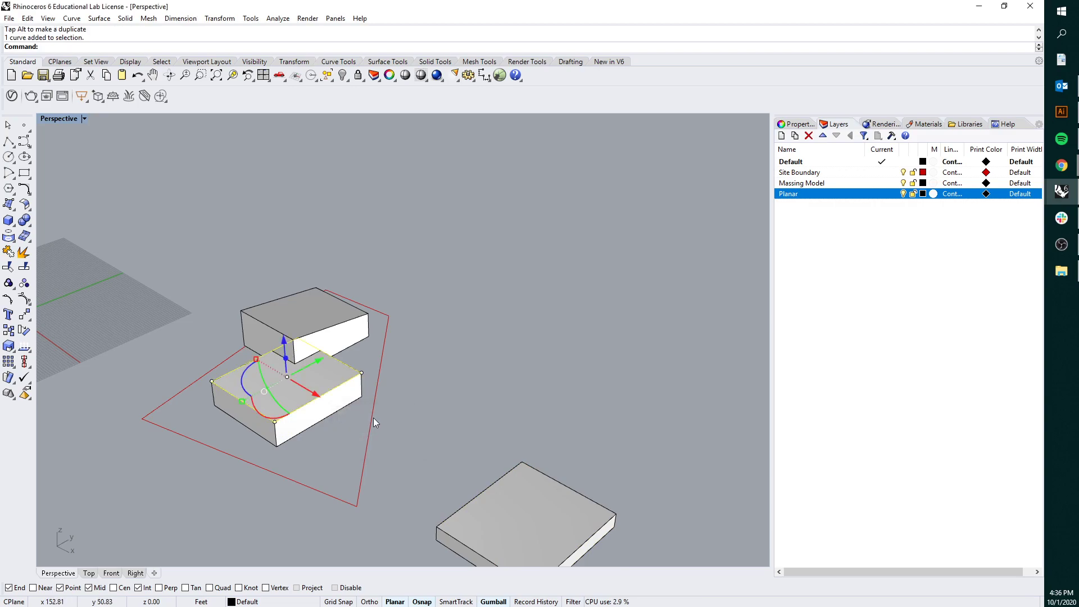
{"action": "key", "text": "Delete"}
{"action": "right_click_drag", "start_coordinate": [464, 470], "coordinate": [414, 365], "text": "shift"}
{"action": "scroll", "coordinate": [456, 400], "scroll_direction": "up", "scroll_amount": 2}
{"action": "left_click", "coordinate": [456, 400]}
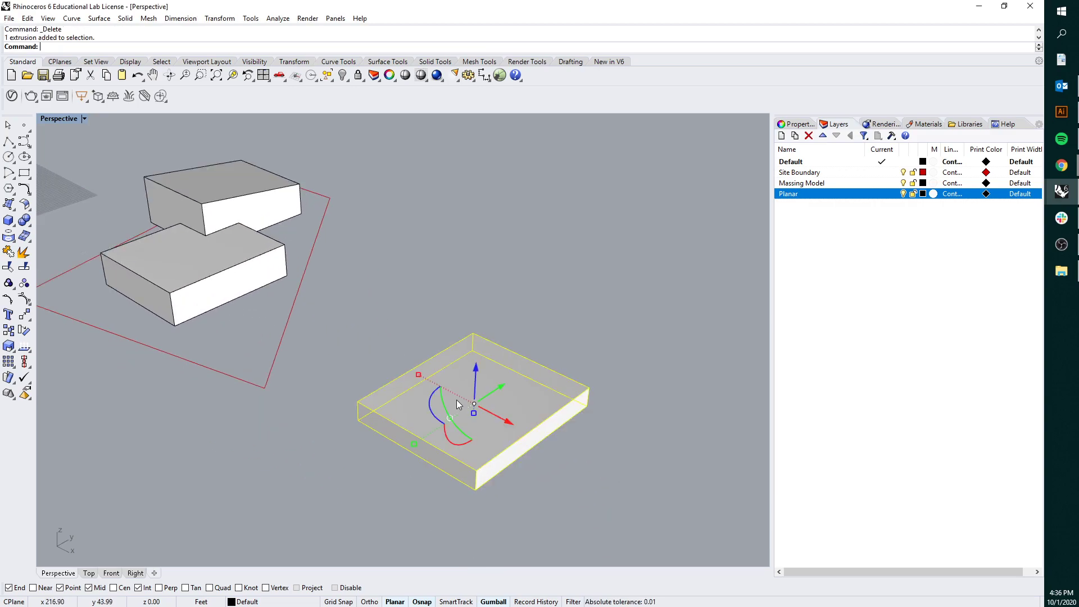
- Stretch the copied slab vertically into a tall box with Scale1D
{"action": "type", "text": "Scale1D"}
{"action": "key", "text": "Return"}
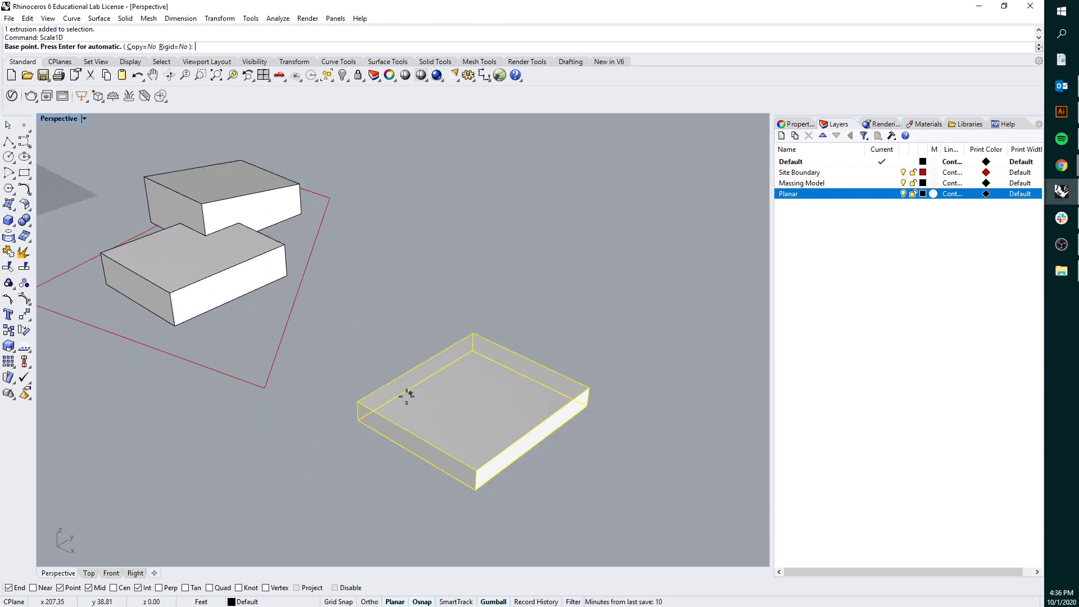
{"action": "left_click", "coordinate": [357, 402]}
{"action": "left_click", "coordinate": [358, 420]}
{"action": "left_click", "coordinate": [360, 475]}
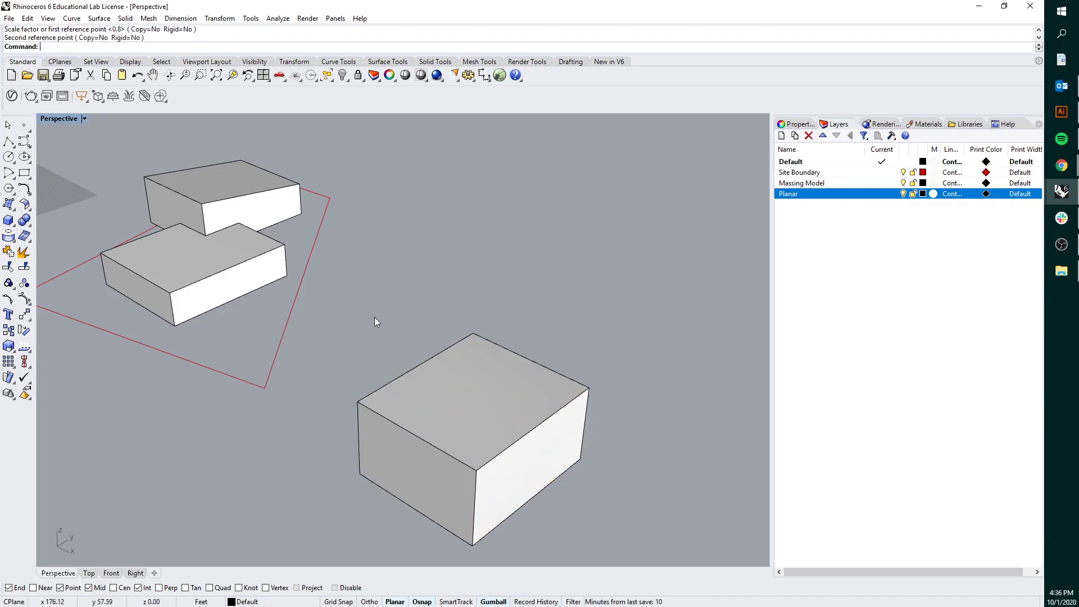
{"action": "right_click_drag", "start_coordinate": [387, 385], "coordinate": [430, 313]}
{"action": "right_click_drag", "start_coordinate": [498, 360], "coordinate": [415, 368], "text": "shift"}
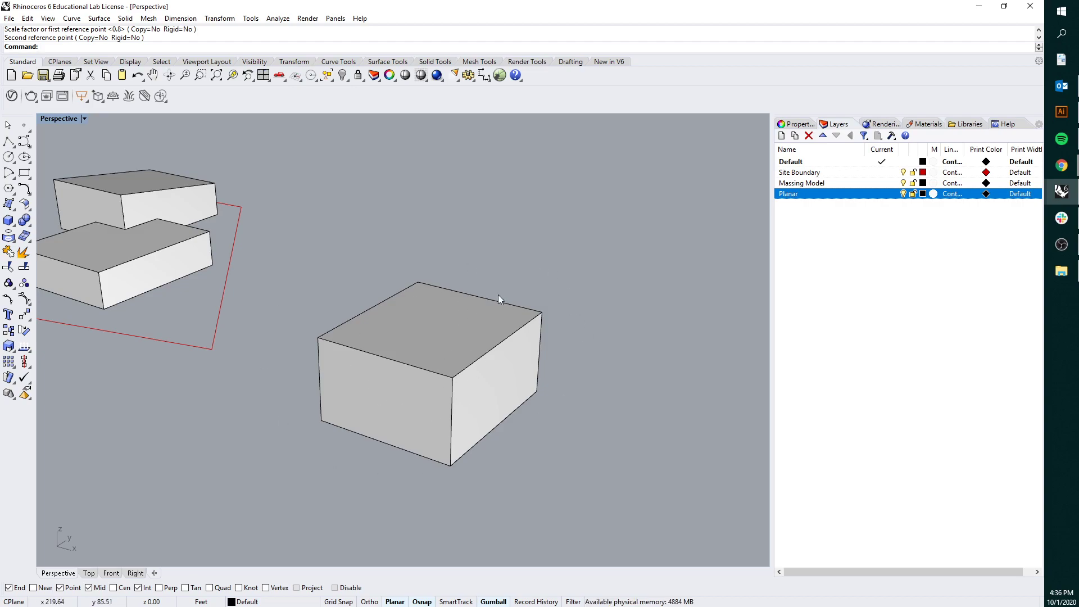
- Explode the tall box into separate faces
{"action": "left_click", "coordinate": [431, 322]}
{"action": "type", "text": "Explode"}
{"action": "key", "text": "Return"}
{"action": "left_click", "coordinate": [607, 416]}
{"action": "left_click", "coordinate": [419, 314]}
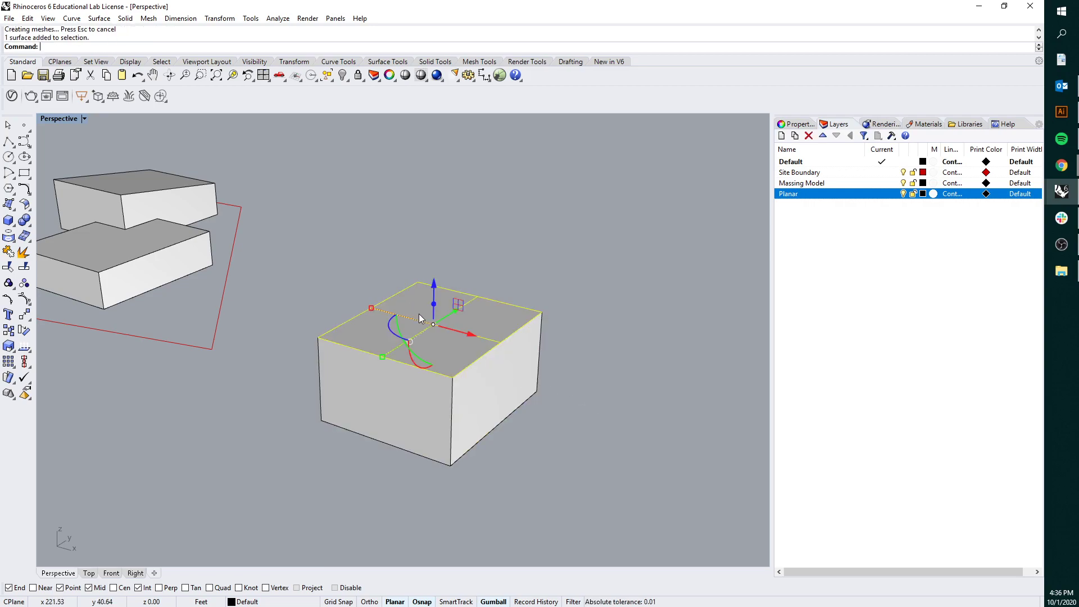
- Hide the box's four side walls, leaving only the top and bottom surfaces
{"action": "right_click_drag", "start_coordinate": [437, 501], "coordinate": [440, 285]}
{"action": "right_click_drag", "start_coordinate": [466, 226], "coordinate": [471, 318]}
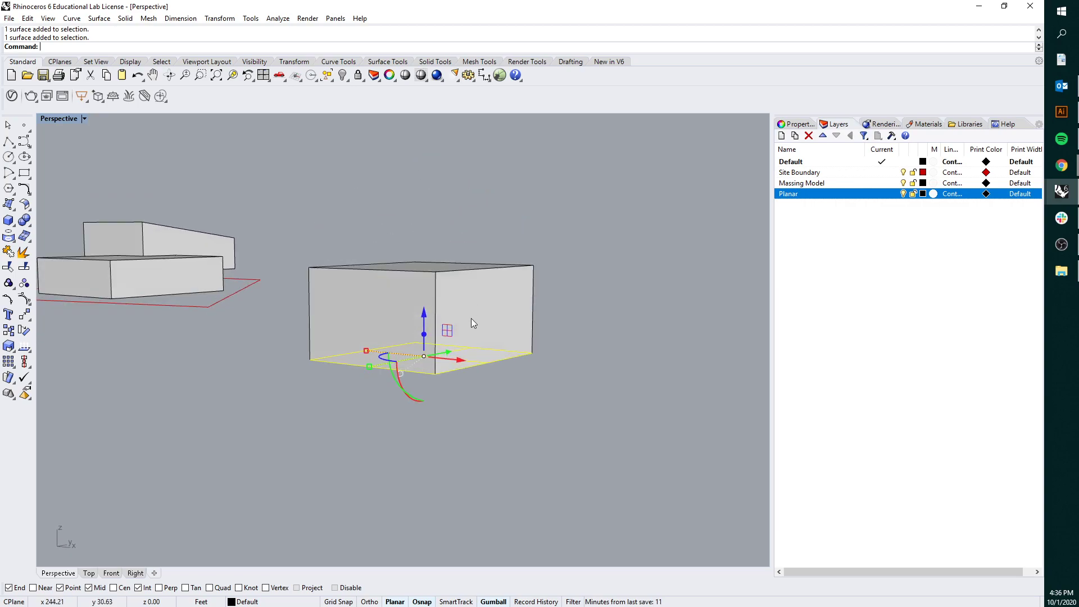
{"action": "right_click_drag", "start_coordinate": [504, 234], "coordinate": [494, 297]}
{"action": "right_click_drag", "start_coordinate": [471, 344], "coordinate": [489, 288]}
{"action": "left_click", "coordinate": [604, 289]}
{"action": "left_click_drag", "start_coordinate": [583, 300], "coordinate": [332, 287]}
{"action": "right_click_drag", "start_coordinate": [541, 266], "coordinate": [535, 279]}
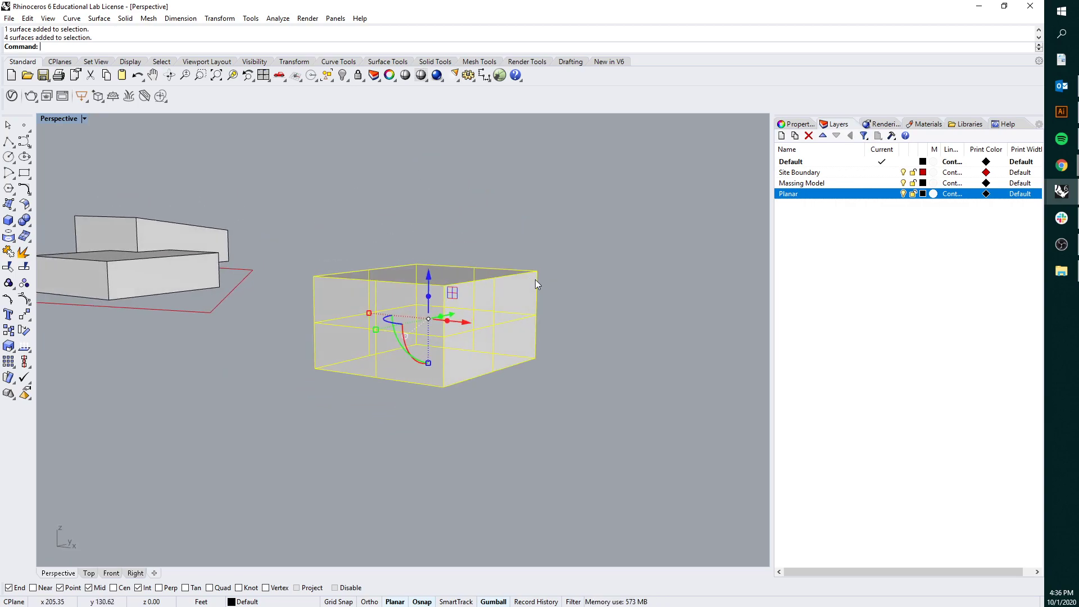
{"action": "type", "text": "hide"}
{"action": "key", "text": "Return"}
{"action": "right_click_drag", "start_coordinate": [451, 302], "coordinate": [402, 366]}
{"action": "left_click", "coordinate": [405, 368]}
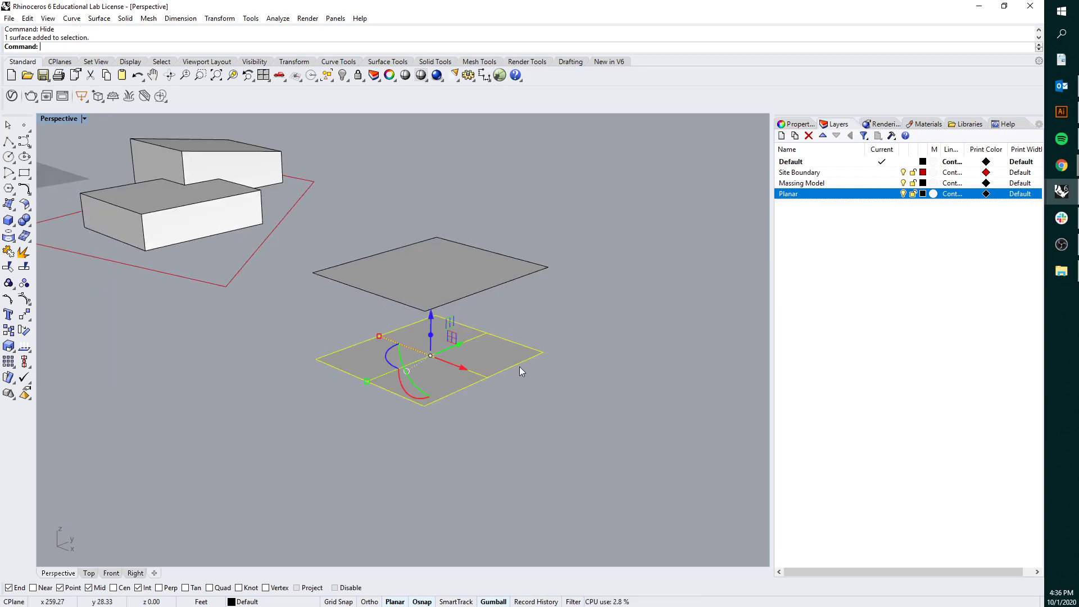
- Offset the lower surface with OffsetSrf, setting Solid to Yes
{"action": "type", "text": "OffsetSrf"}
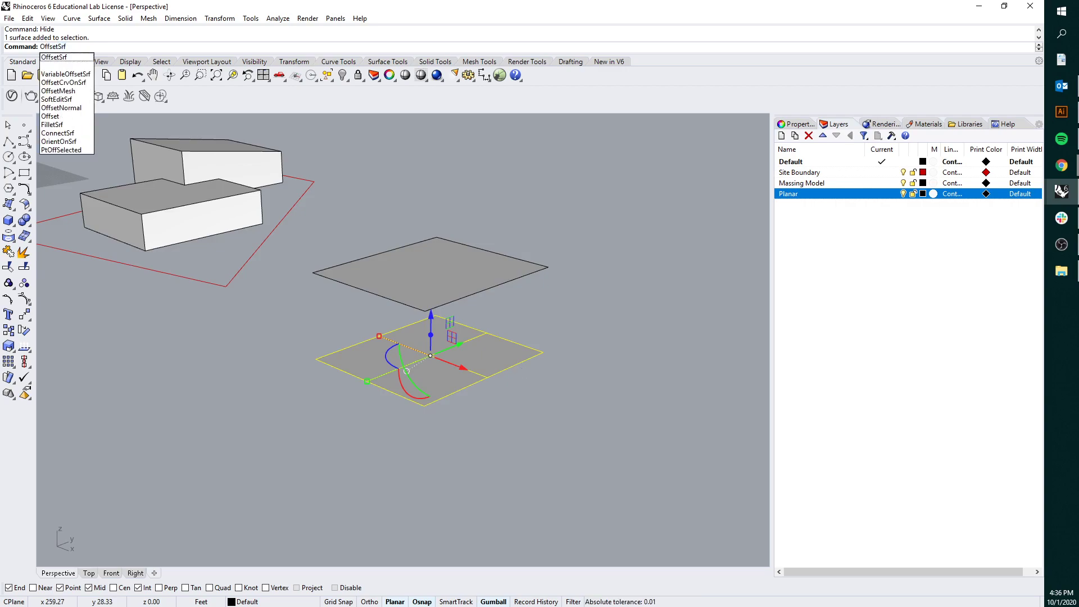
{"action": "key", "text": "Return"}
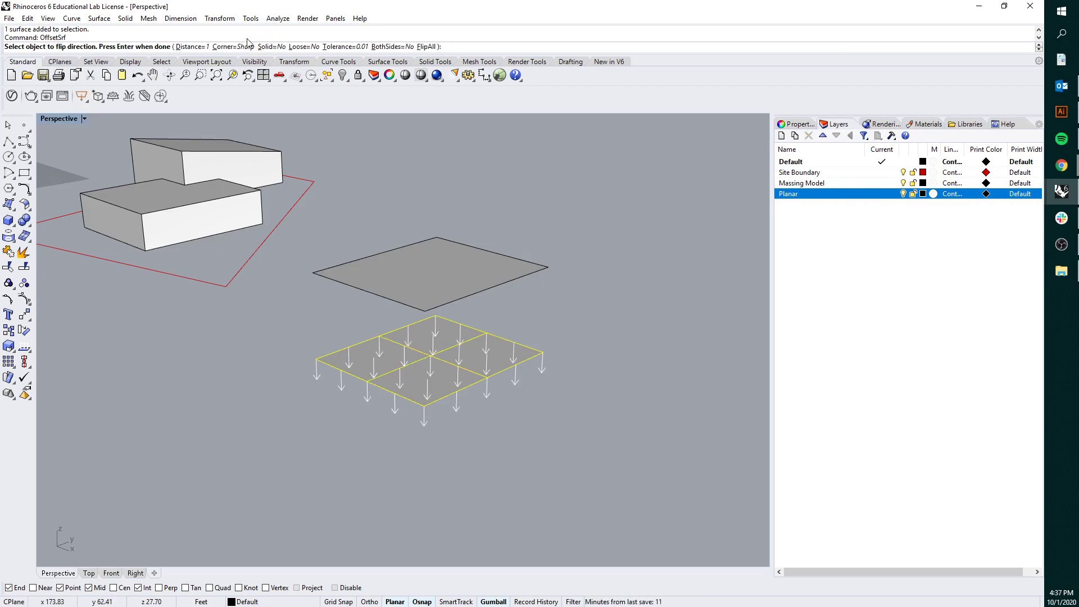
{"action": "left_click", "coordinate": [277, 47]}
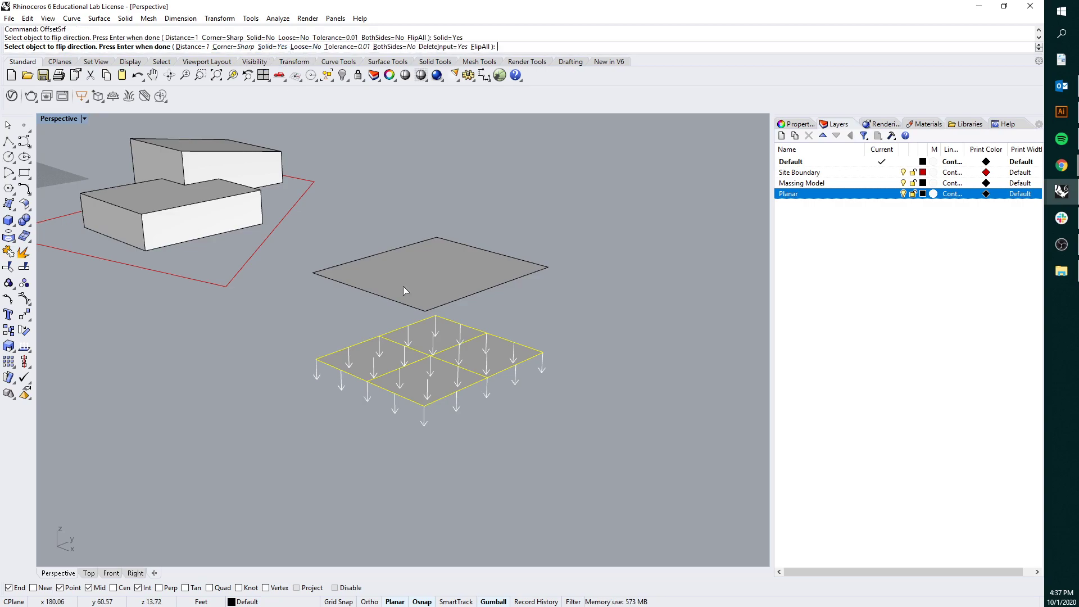
{"action": "right_click_drag", "start_coordinate": [483, 396], "coordinate": [489, 352]}
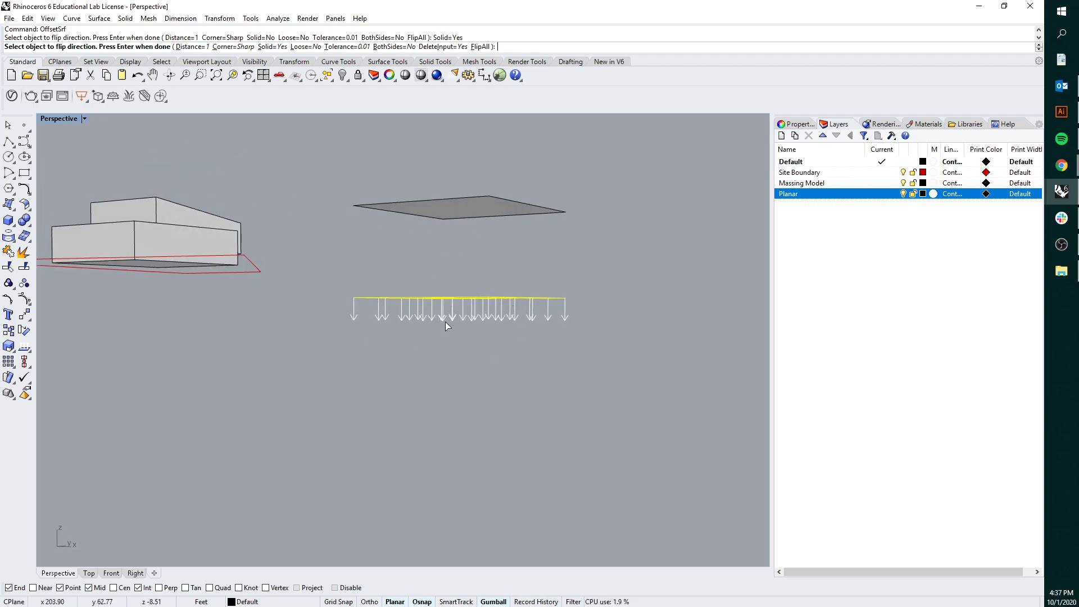
{"action": "right_click_drag", "start_coordinate": [454, 305], "coordinate": [453, 304]}
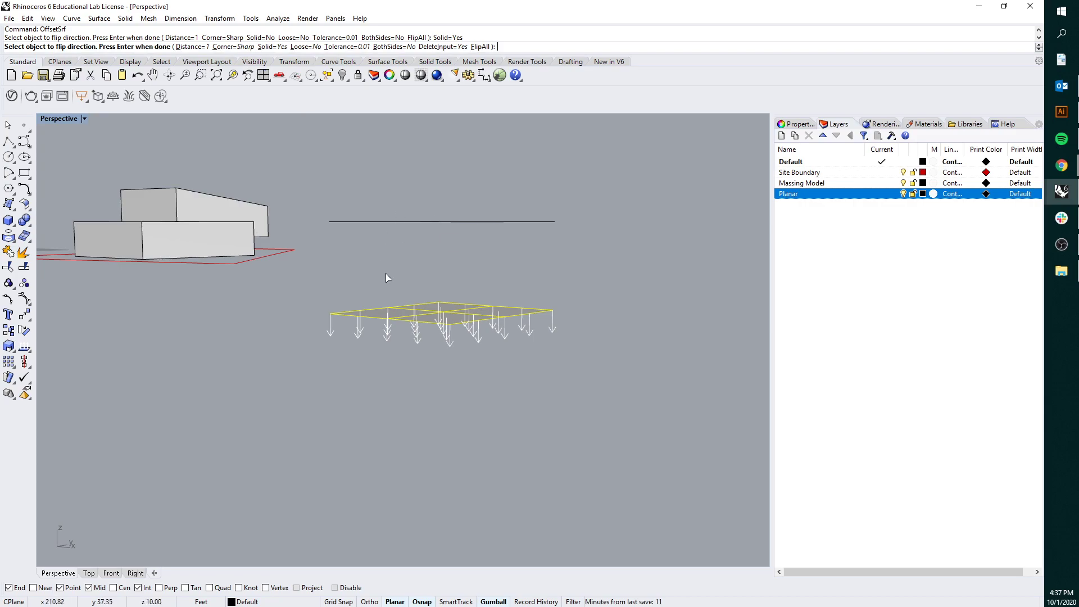
{"action": "right_click_drag", "start_coordinate": [481, 222], "coordinate": [470, 242]}
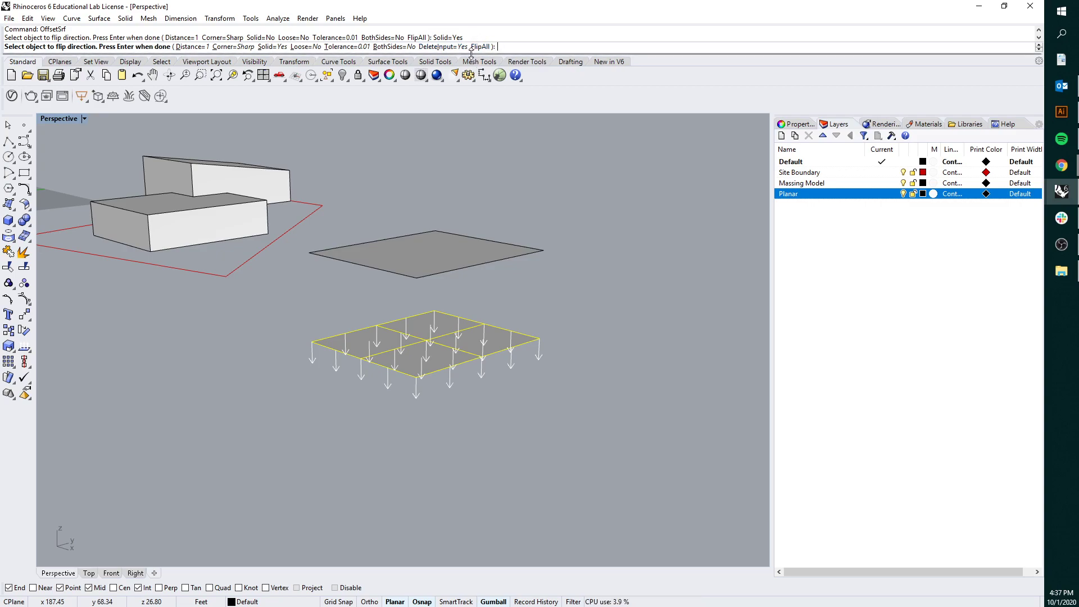
- Flip all normals upward and finish the offset into a thin solid floor slab
{"action": "type", "text": "f"}
{"action": "key", "text": "Return"}
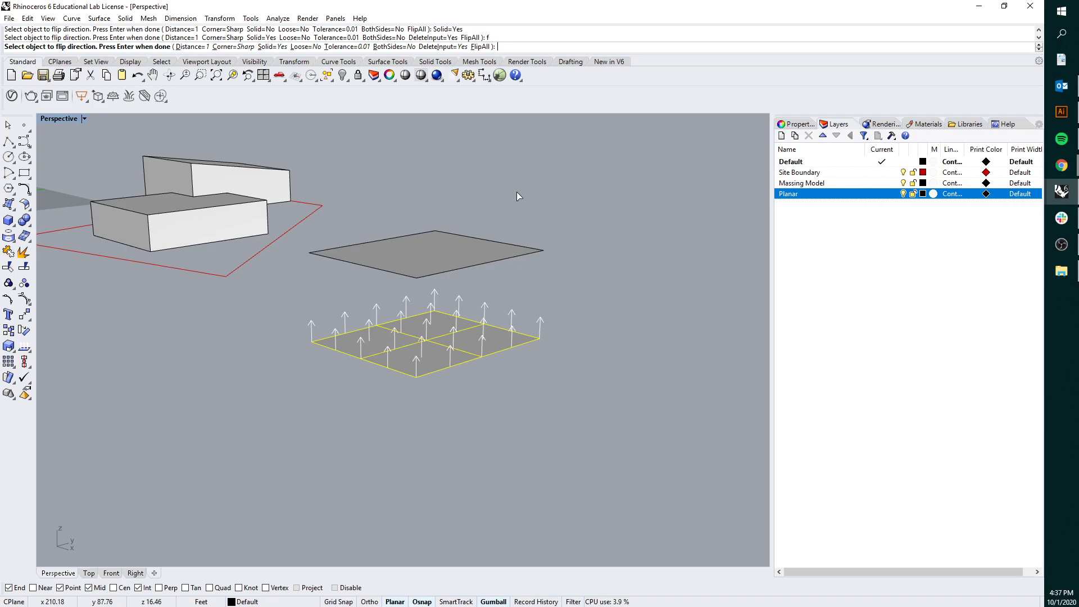
{"action": "right_click_drag", "start_coordinate": [432, 325], "coordinate": [454, 305]}
{"action": "scroll", "coordinate": [427, 280], "scroll_direction": "up", "scroll_amount": 3}
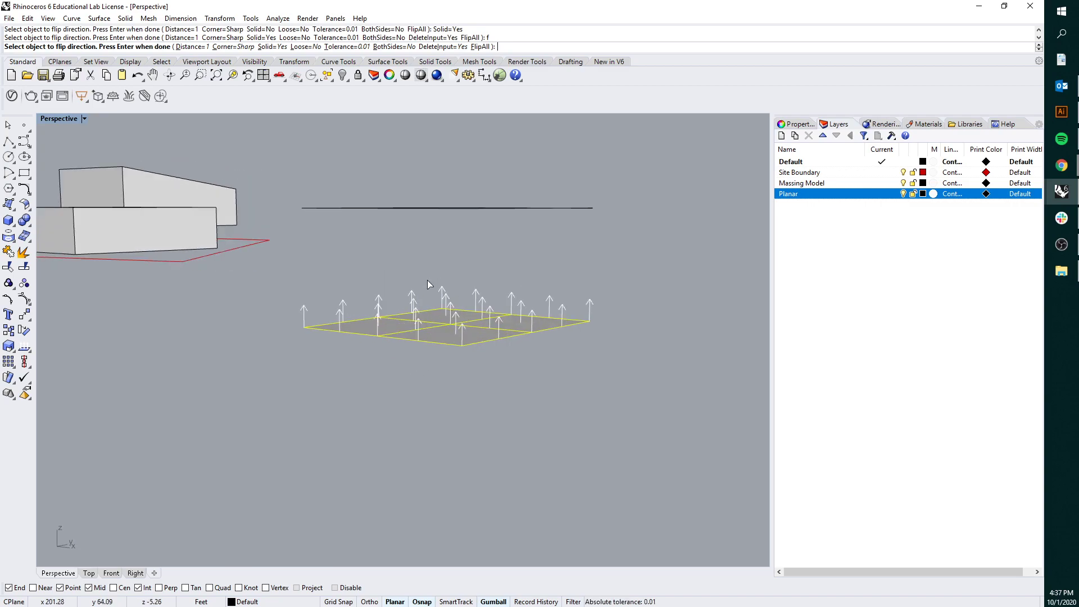
{"action": "key", "text": "Return"}
{"action": "left_click", "coordinate": [383, 259]}
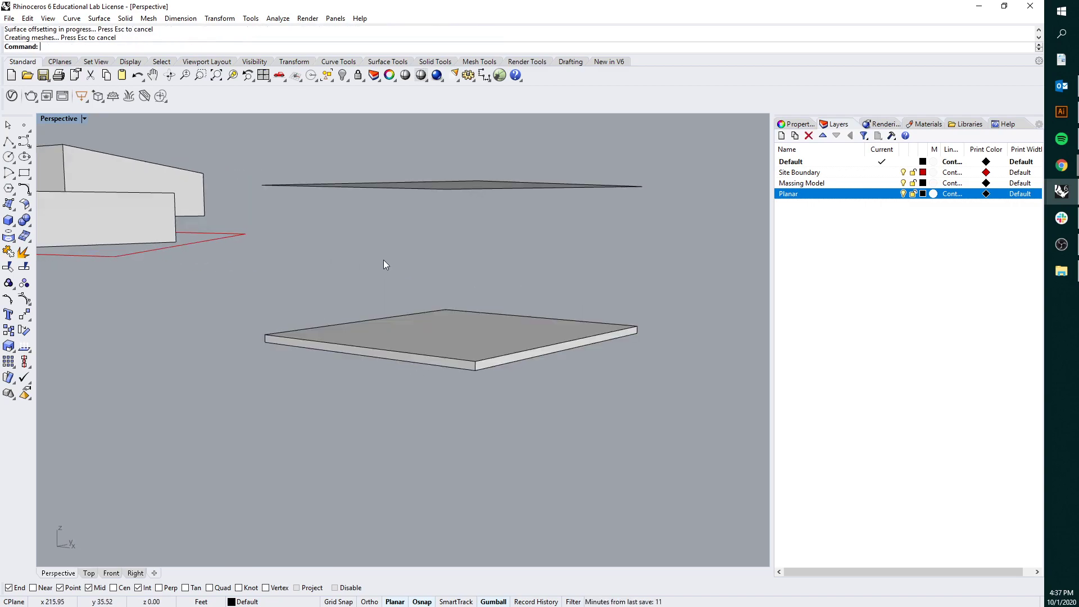
{"action": "left_click", "coordinate": [346, 353]}
{"action": "left_click", "coordinate": [410, 386]}
{"action": "right_click_drag", "start_coordinate": [339, 337], "coordinate": [474, 271]}
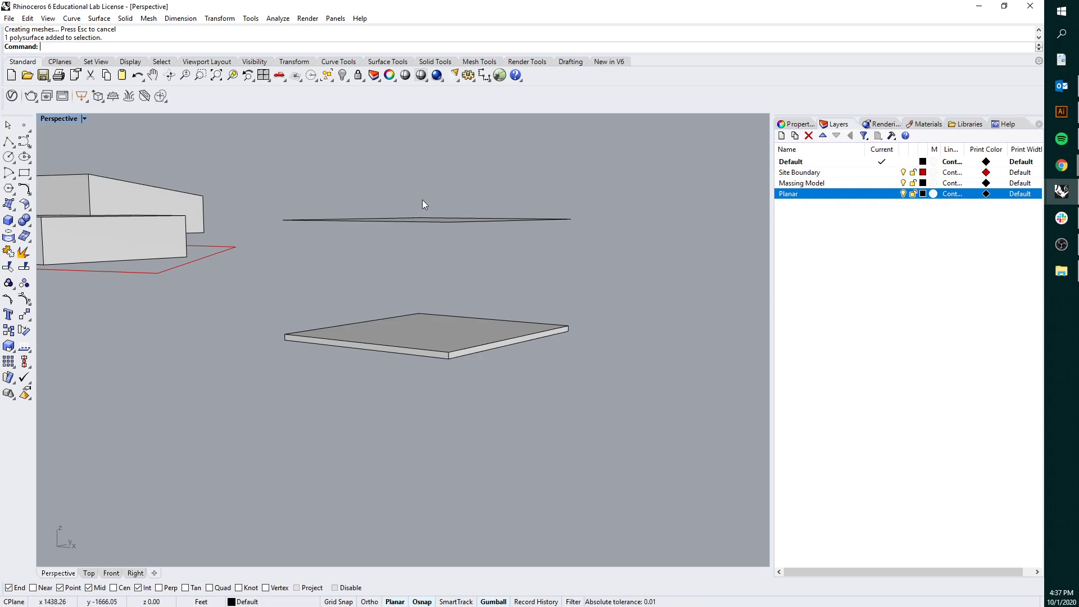
{"action": "right_click_drag", "start_coordinate": [439, 204], "coordinate": [517, 339]}
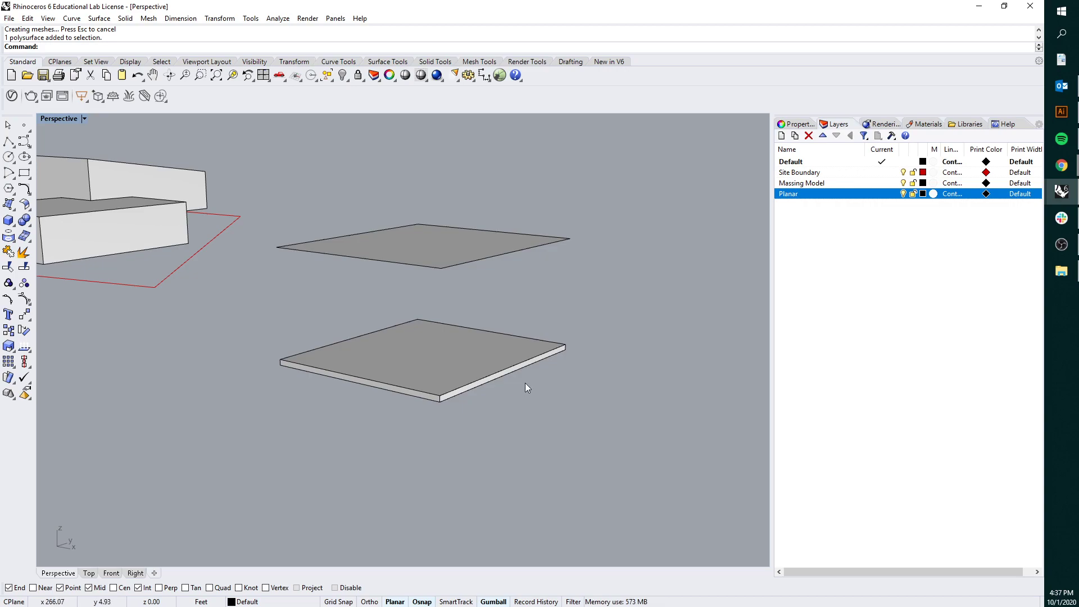
- Offset the upper plane downward with OffsetSrf, flipping normals, into a thin solid slab
{"action": "left_click", "coordinate": [451, 239]}
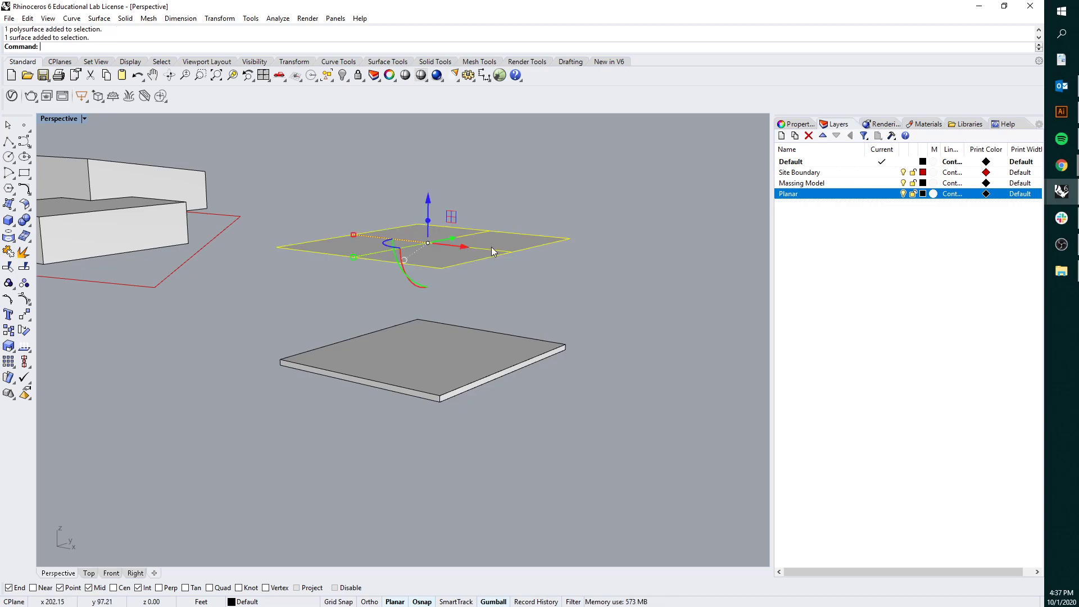
{"action": "type", "text": "OffsetSrf"}
{"action": "key", "text": "Return"}
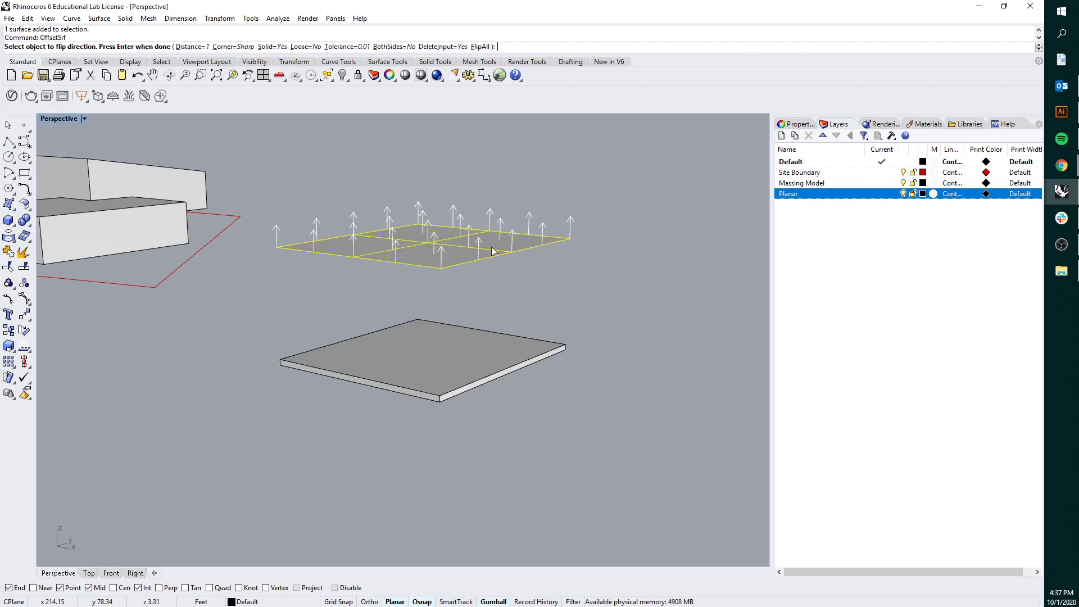
{"action": "type", "text": "f"}
{"action": "key", "text": "Return"}
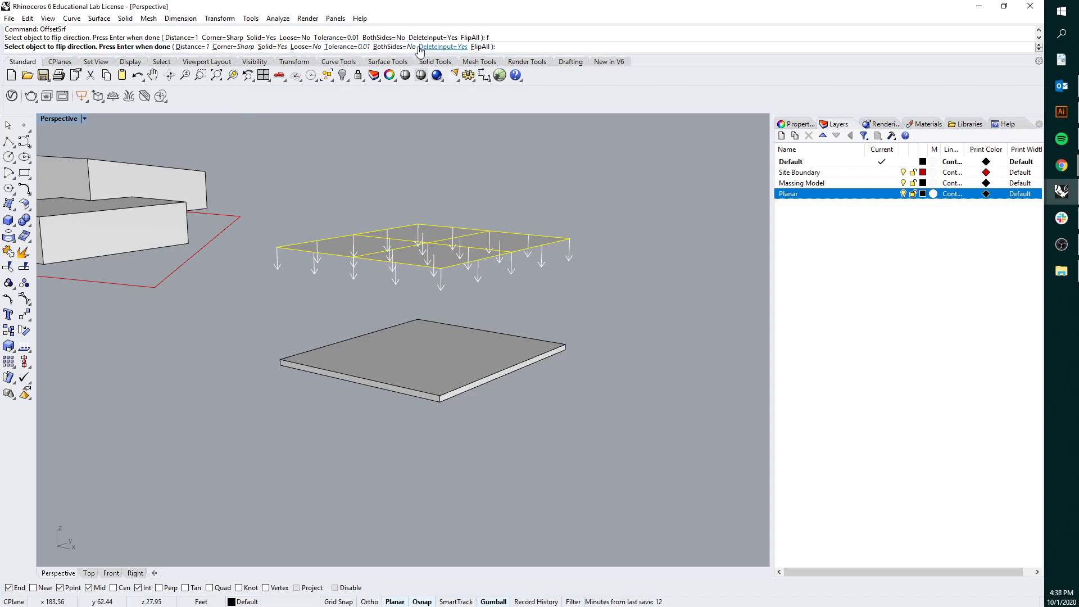
{"action": "key", "text": "Return"}
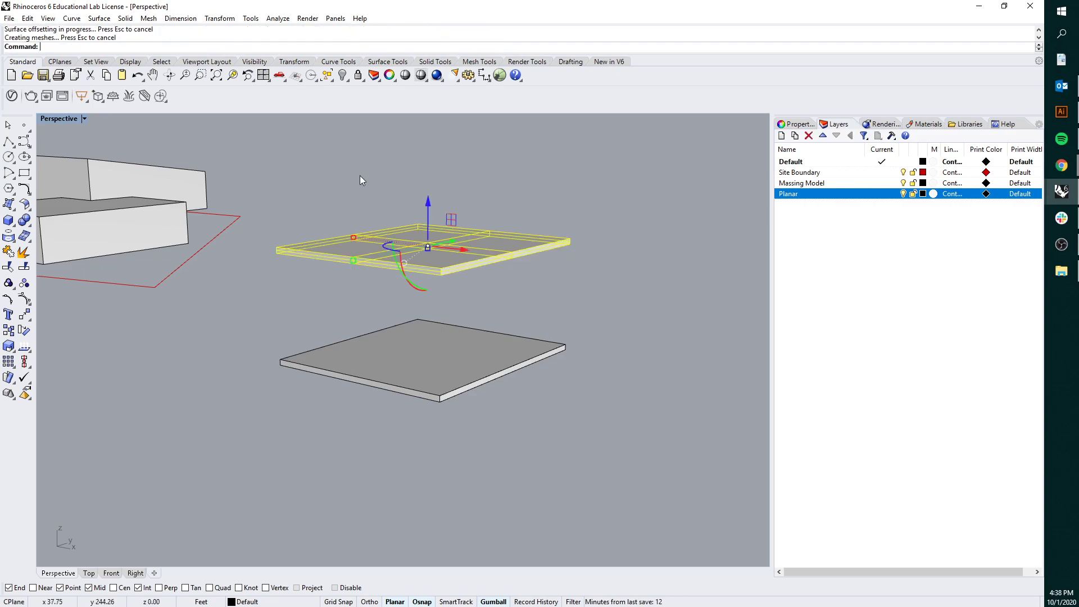
- Show the hidden side walls and delete the overlapping duplicate top surfaces
{"action": "type", "text": "Show"}
{"action": "key", "text": "Return"}
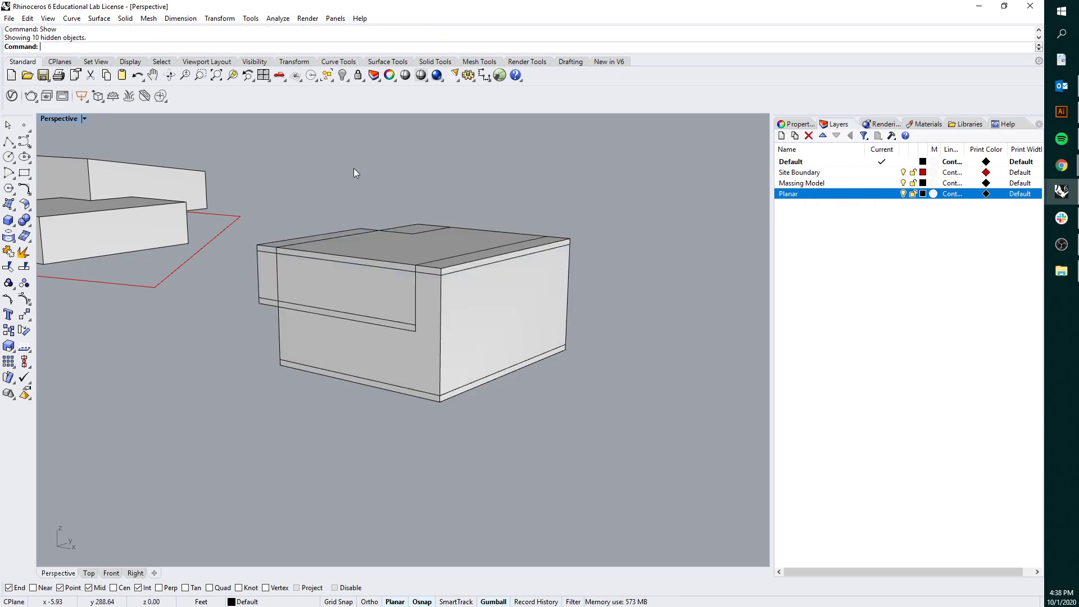
{"action": "right_click_drag", "start_coordinate": [344, 200], "coordinate": [337, 262]}
{"action": "left_click_drag", "start_coordinate": [301, 342], "coordinate": [274, 240]}
{"action": "key", "text": "Delete"}
- Delete the remaining redundant surfaces, keeping the back wall and slab solid
{"action": "left_click_drag", "start_coordinate": [288, 171], "coordinate": [620, 381]}
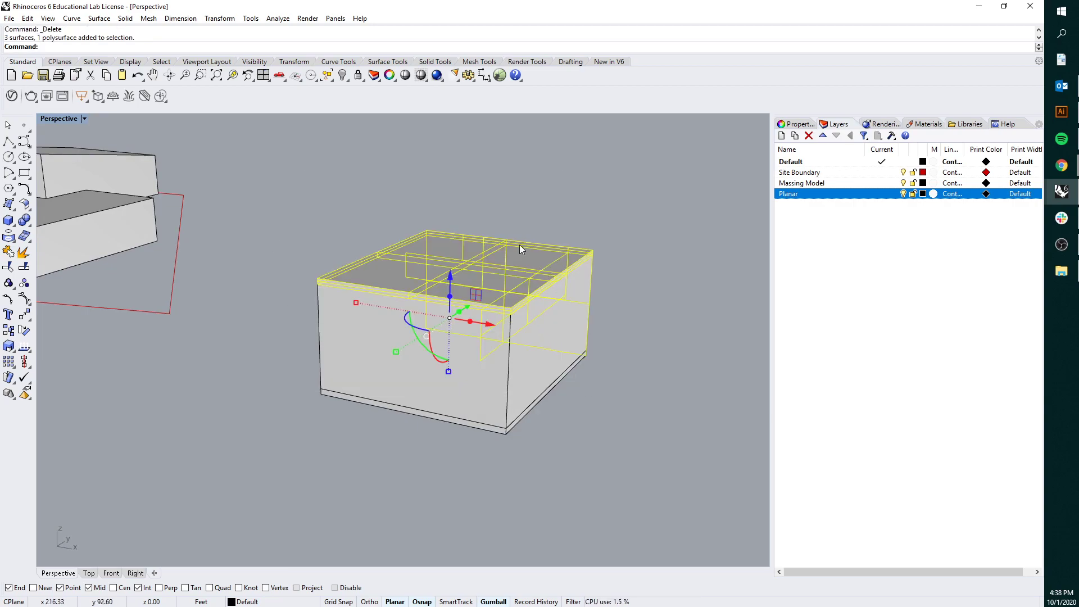
{"action": "left_click", "coordinate": [441, 231], "text": "ctrl"}
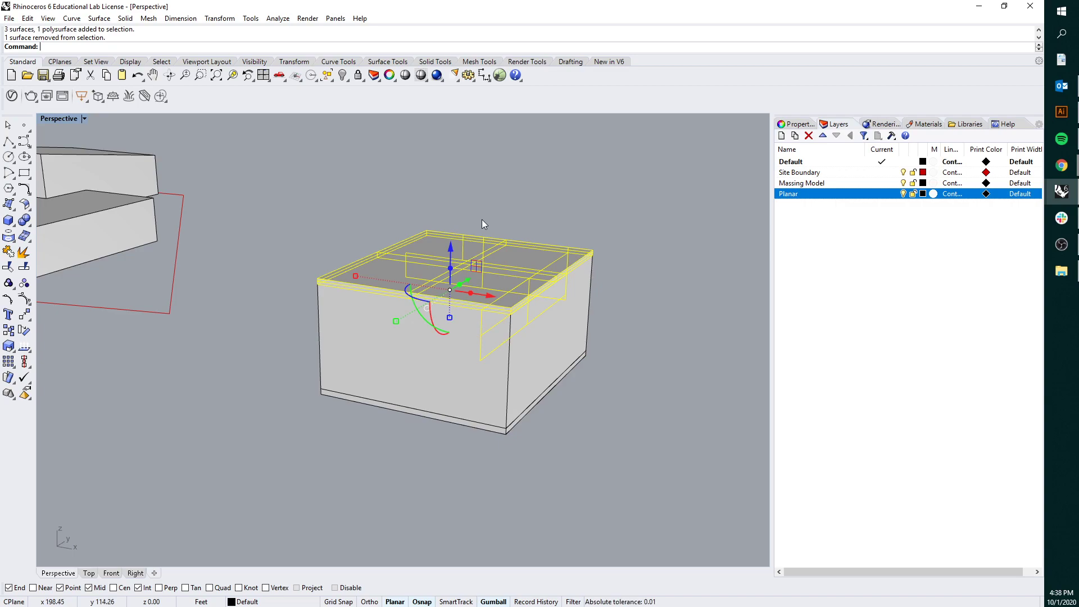
{"action": "left_click", "coordinate": [411, 248], "text": "ctrl"}
{"action": "key", "text": "Delete"}
{"action": "right_click_drag", "start_coordinate": [410, 248], "coordinate": [270, 160]}
{"action": "right_click_drag", "start_coordinate": [392, 371], "coordinate": [471, 339]}
- Scale1D the box's wall face from the edge midpoint, shortening it toward the slabs
{"action": "left_click", "coordinate": [436, 338]}
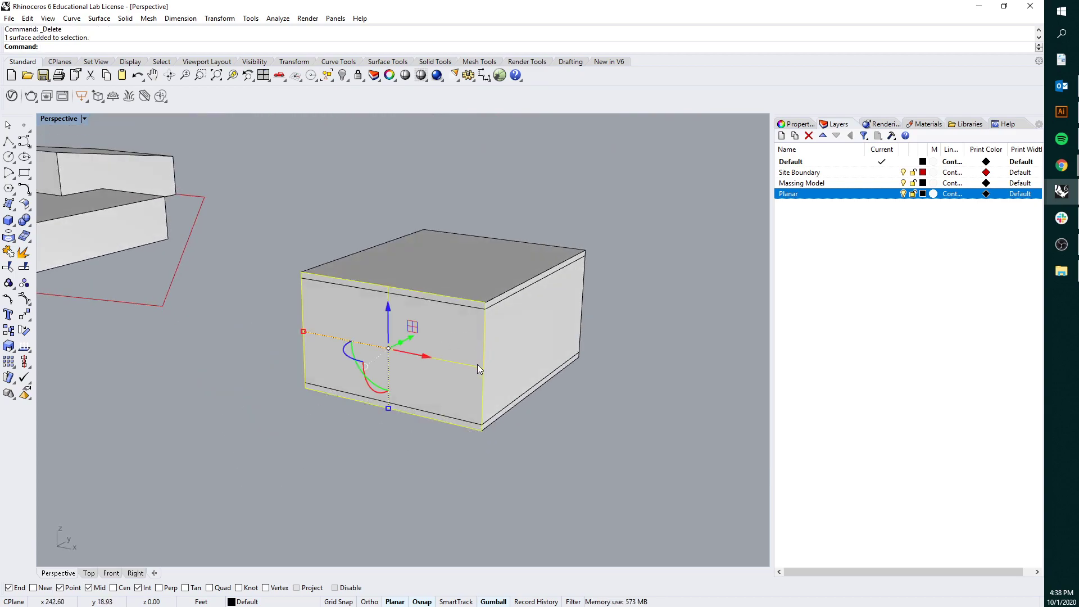
{"action": "scroll", "coordinate": [477, 364], "scroll_direction": "up", "scroll_amount": 3}
{"action": "left_click", "coordinate": [524, 322]}
{"action": "left_click", "coordinate": [278, 294], "text": "ctrl+shift"}
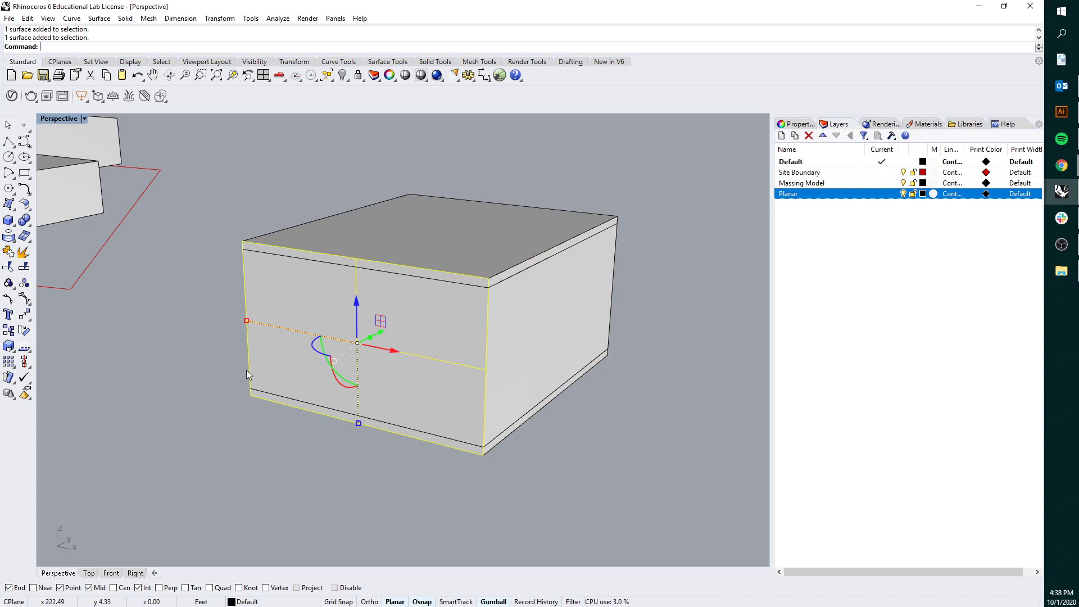
{"action": "right_click_drag", "start_coordinate": [599, 291], "coordinate": [548, 278]}
{"action": "type", "text": "Scale1D"}
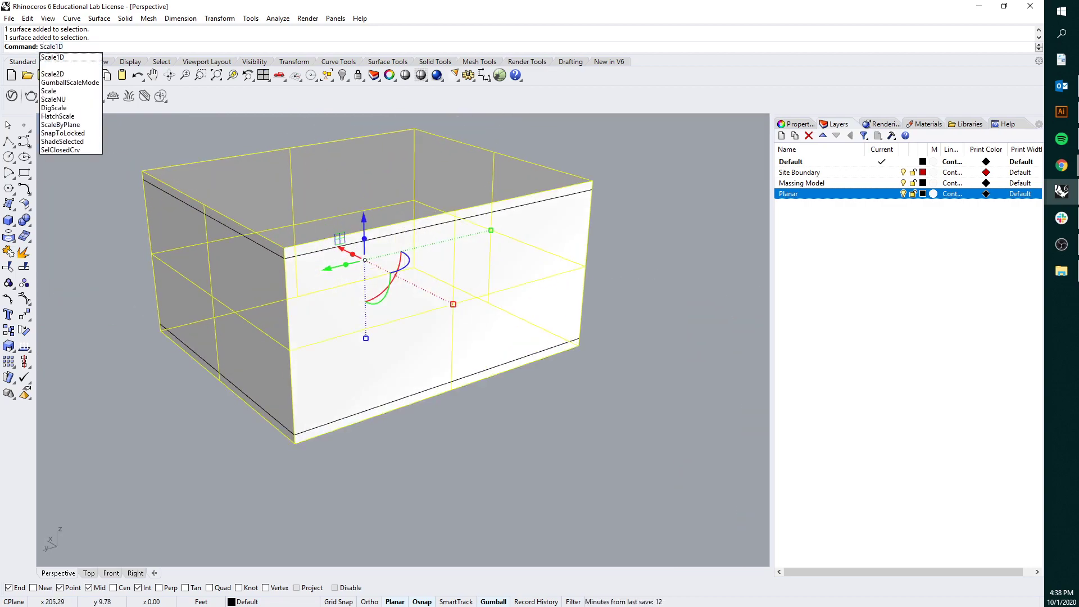
{"action": "key", "text": "Return"}
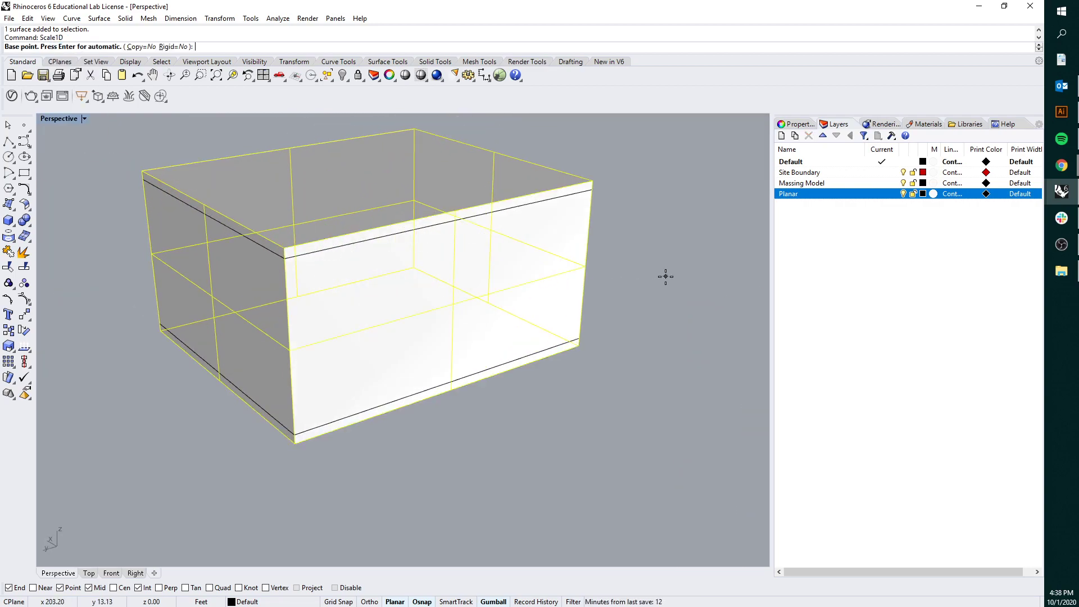
{"action": "left_click", "coordinate": [585, 267]}
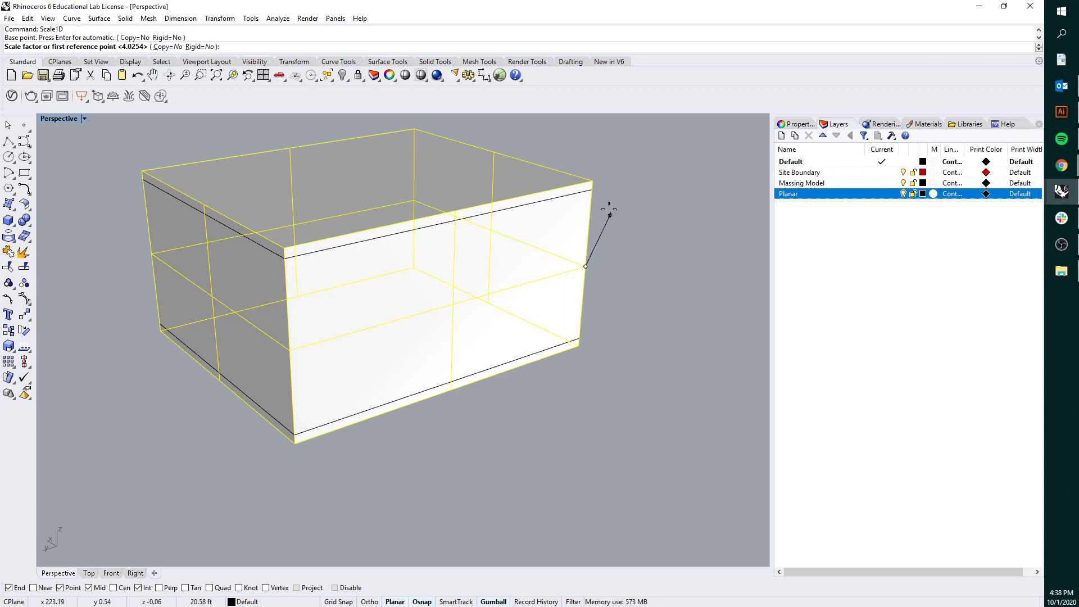
{"action": "left_click", "coordinate": [591, 180]}
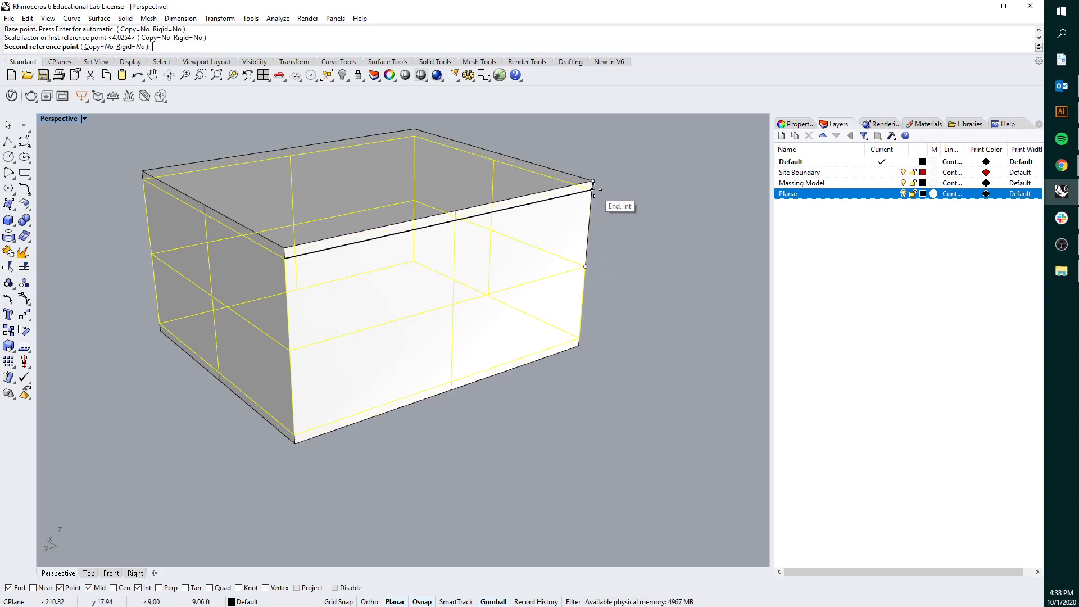
{"action": "left_click", "coordinate": [592, 188]}
{"action": "right_click_drag", "start_coordinate": [592, 332], "coordinate": [482, 397]}
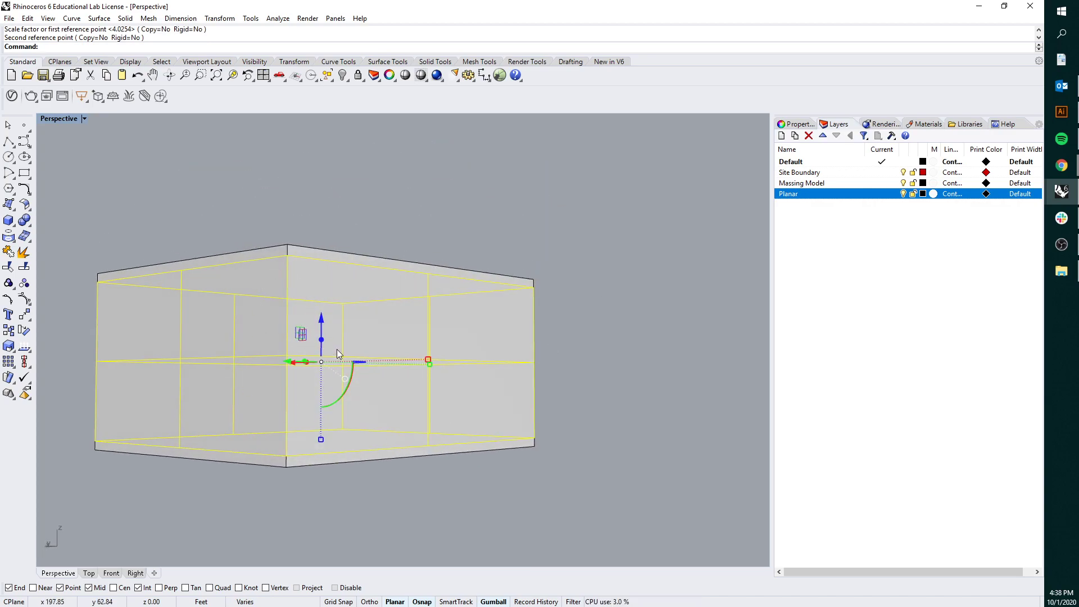
- Undo the wall scaling and rescale the front face so its top drops to the slab
{"action": "key", "text": "ctrl+z"}
{"action": "left_click", "coordinate": [602, 296]}
{"action": "scroll", "coordinate": [448, 297], "scroll_direction": "up", "scroll_amount": 3}
{"action": "left_click", "coordinate": [441, 310], "text": "ctrl+shift"}
{"action": "key", "text": "Return"}
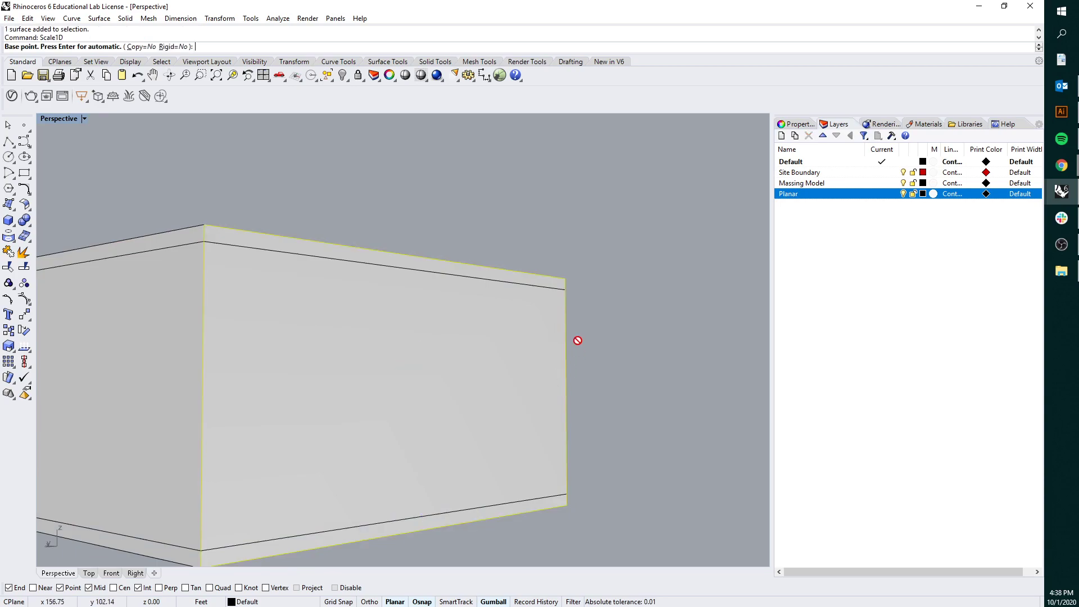
{"action": "left_click", "coordinate": [571, 507]}
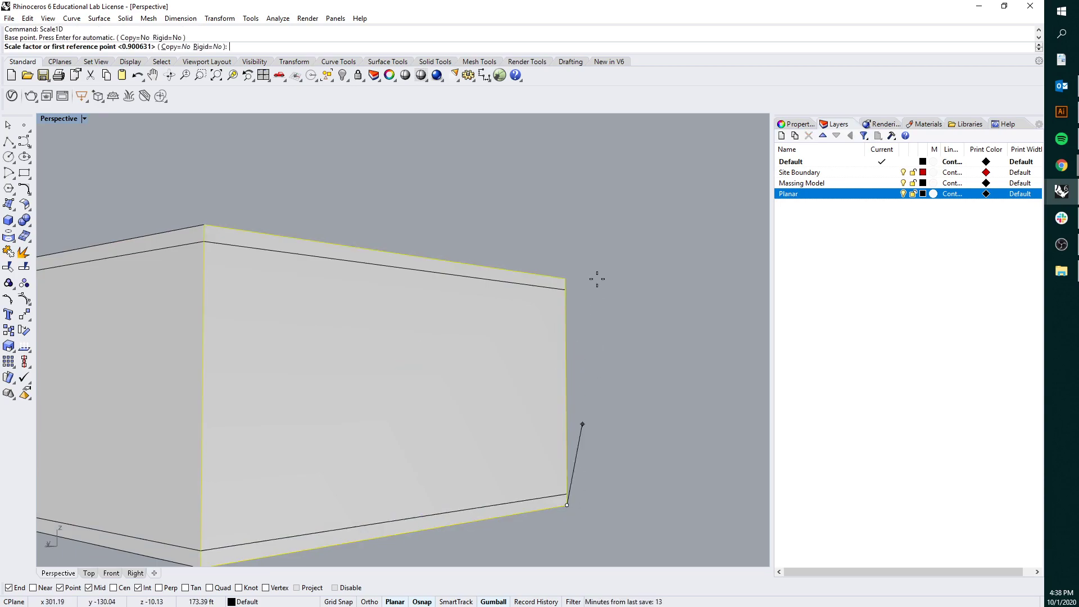
{"action": "left_click", "coordinate": [566, 279]}
{"action": "left_click", "coordinate": [566, 290]}
- Rescale the front face from its top corner so its bottom meets the lower slab edge
{"action": "key", "text": "Return"}
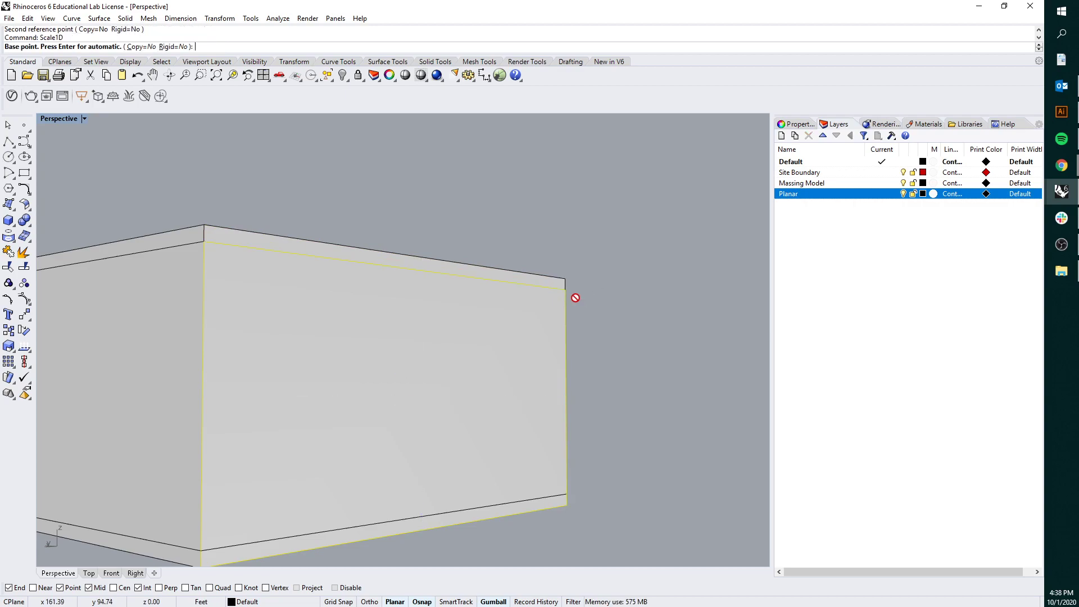
{"action": "left_click", "coordinate": [569, 293]}
{"action": "left_click", "coordinate": [567, 506]}
{"action": "left_click", "coordinate": [568, 494]}
{"action": "scroll", "coordinate": [539, 362], "scroll_direction": "down", "scroll_amount": 4}
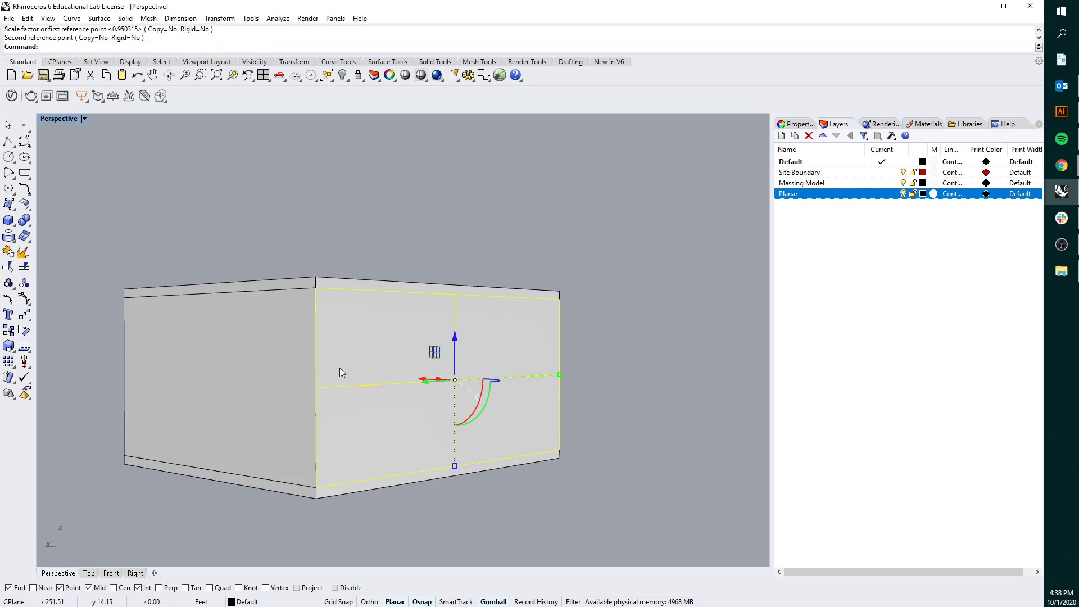
- Scale the left and second wall faces vertically so they meet the slab edge
{"action": "left_click", "coordinate": [253, 388]}
{"action": "right_click_drag", "start_coordinate": [244, 388], "coordinate": [370, 376]}
{"action": "left_click", "coordinate": [271, 352], "text": "ctrl+shift"}
{"action": "right_click_drag", "start_coordinate": [193, 325], "coordinate": [344, 348]}
{"action": "key", "text": "Return"}
{"action": "left_click", "coordinate": [343, 337]}
{"action": "scroll", "coordinate": [341, 280], "scroll_direction": "up", "scroll_amount": 5}
{"action": "left_click", "coordinate": [345, 278]}
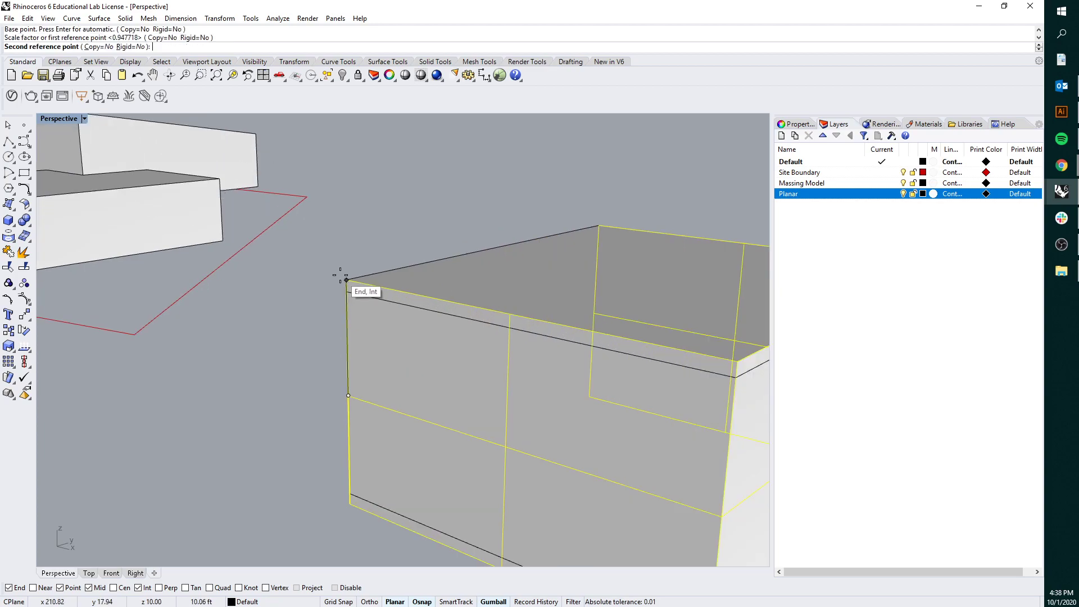
{"action": "left_click", "coordinate": [346, 290]}
{"action": "left_click", "coordinate": [313, 290]}
{"action": "scroll", "coordinate": [313, 289], "scroll_direction": "down", "scroll_amount": 5}
{"action": "right_click_drag", "start_coordinate": [498, 326], "coordinate": [450, 329]}
{"action": "left_click", "coordinate": [495, 368]}
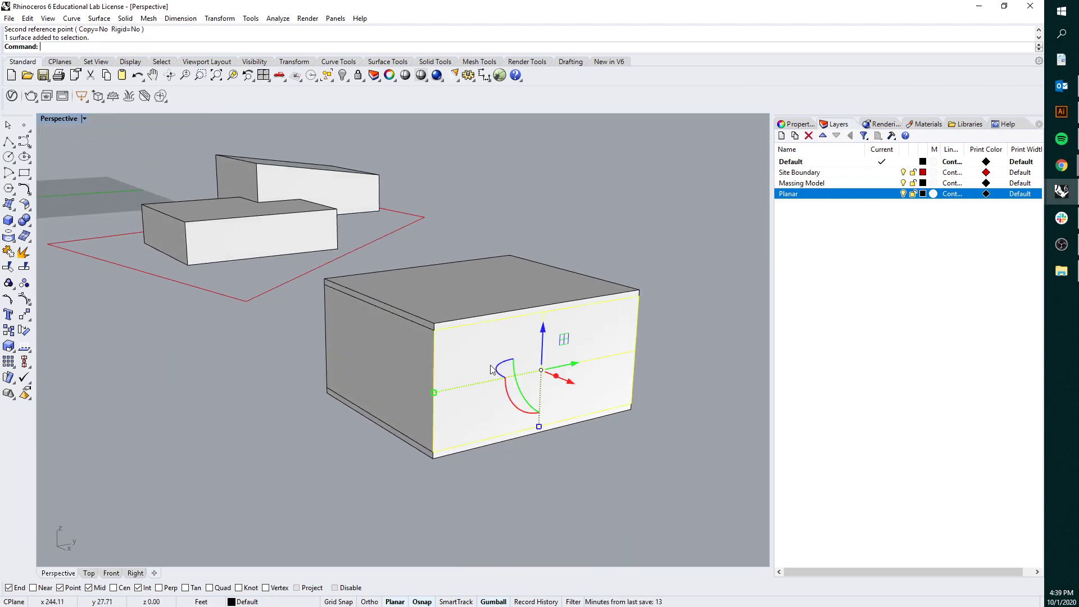
- Hide the two opposite wall faces to open up the box
{"action": "right_click_drag", "start_coordinate": [292, 348], "coordinate": [438, 336]}
{"action": "left_click", "coordinate": [430, 337], "text": "shift"}
{"action": "key", "text": "ctrl+h"}
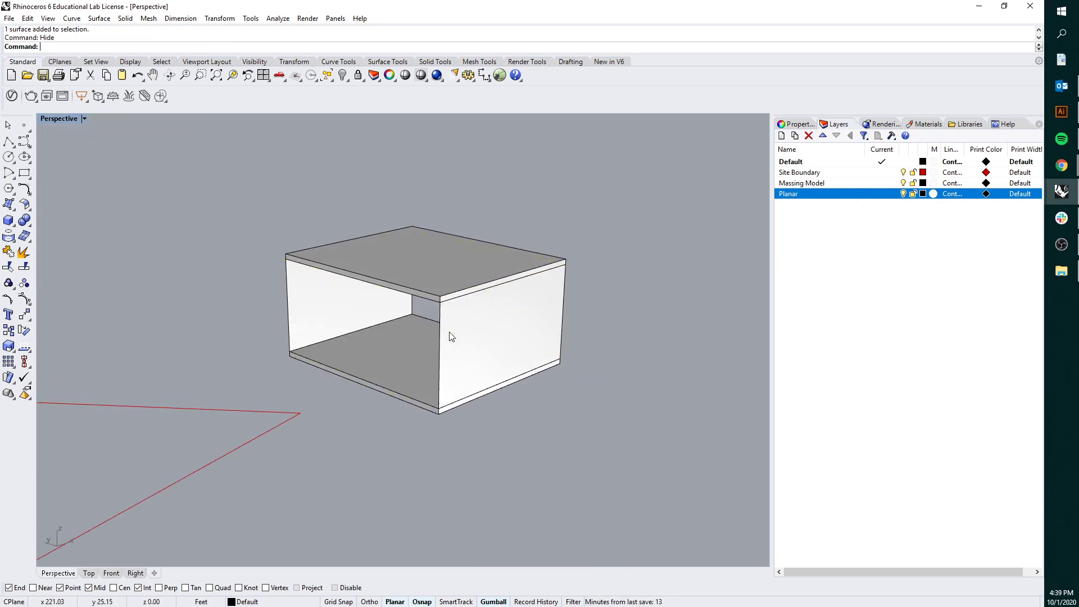
{"action": "right_click_drag", "start_coordinate": [574, 355], "coordinate": [378, 332]}
- Offset the left wall face into a thin solid panel with flipped direction
{"action": "left_click", "coordinate": [379, 333], "text": "ctrl+shift"}
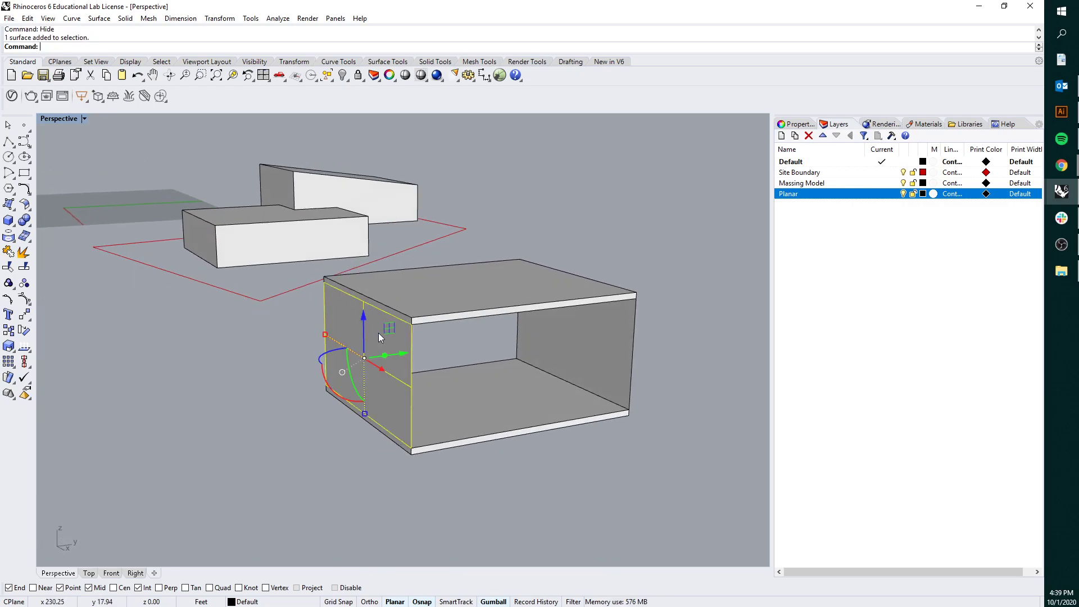
{"action": "type", "text": "offsetsrf"}
{"action": "key", "text": "Return"}
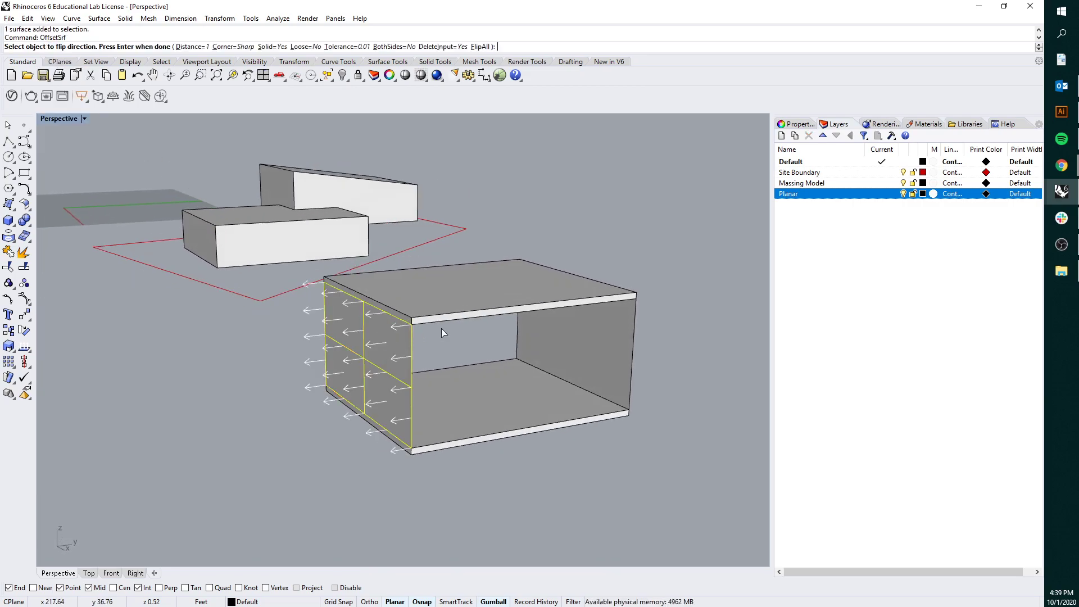
{"action": "type", "text": "f"}
{"action": "key", "text": "Return"}
- Thicken the right inner wall inward and show the hidden panels again
{"action": "key", "text": "Return"}
{"action": "left_click", "coordinate": [535, 216]}
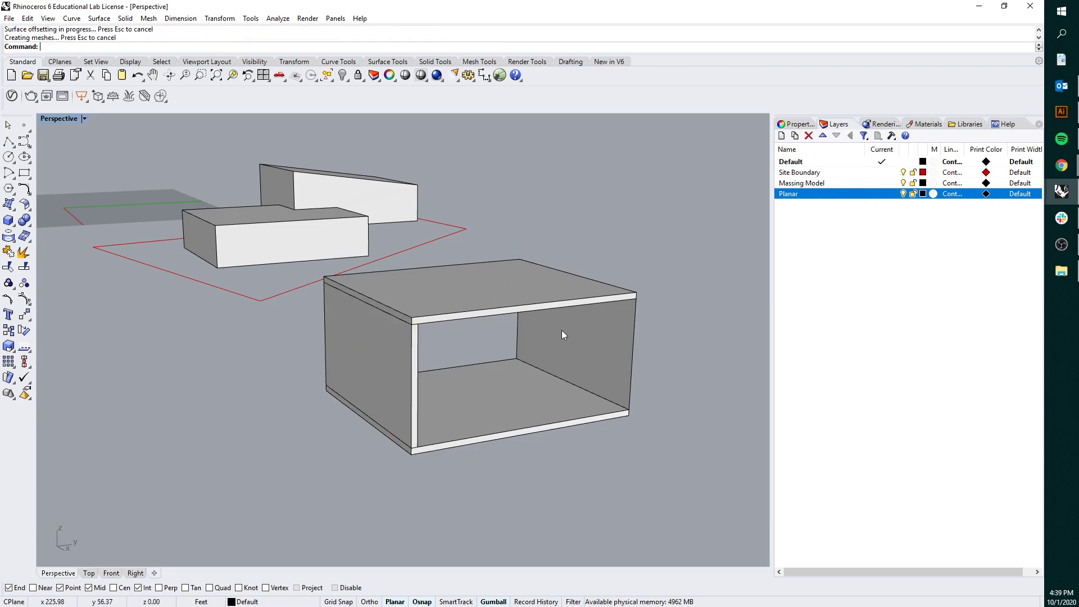
{"action": "scroll", "coordinate": [602, 334], "scroll_direction": "up", "scroll_amount": 2}
{"action": "left_click", "coordinate": [613, 344], "text": "ctrl+shift"}
{"action": "key", "text": "Return"}
{"action": "key", "text": "Return"}
{"action": "key", "text": "Return"}
{"action": "mouse_move", "coordinate": [677, 345]}
{"action": "right_mouse_down"}
{"action": "mouse_move", "coordinate": [592, 348]}
{"action": "mouse_move", "coordinate": [673, 350]}
{"action": "right_mouse_up"}
{"action": "type", "text": "show"}
{"action": "key", "text": "Return"}
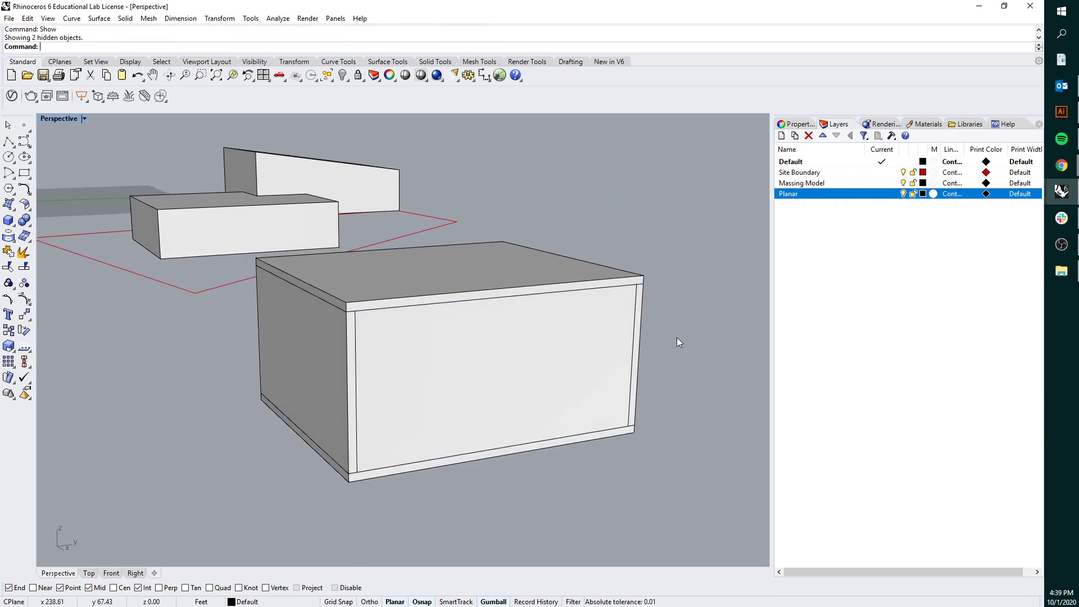
- Scale1D the front and back panels so they fit between the side walls
{"action": "left_click", "coordinate": [375, 356]}
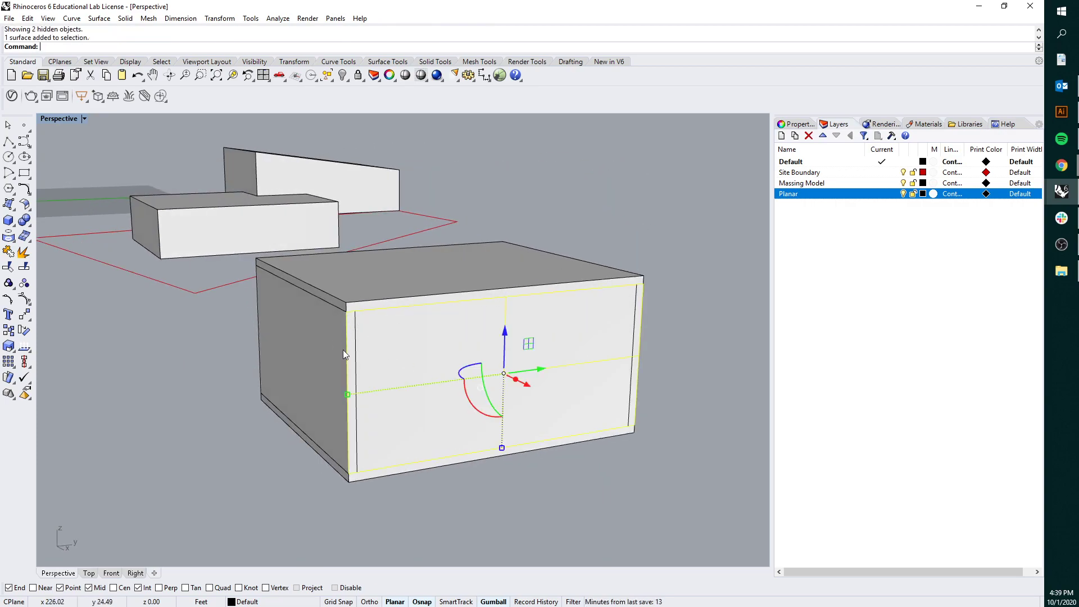
{"action": "right_click_drag", "start_coordinate": [239, 352], "coordinate": [294, 352]}
{"action": "left_click", "coordinate": [355, 341], "text": "shift"}
{"action": "right_click_drag", "start_coordinate": [430, 333], "coordinate": [487, 298]}
{"action": "type", "text": "scale1d"}
{"action": "key", "text": "Return"}
{"action": "left_click", "coordinate": [484, 300]}
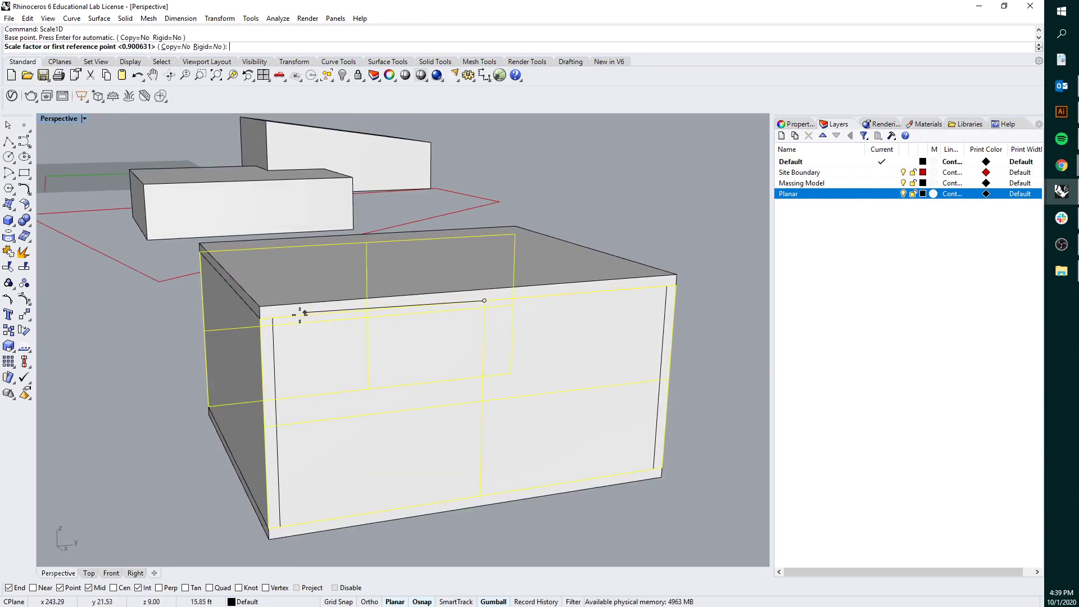
{"action": "scroll", "coordinate": [286, 316], "scroll_direction": "up", "scroll_amount": 6}
{"action": "left_click", "coordinate": [208, 317]}
{"action": "left_click", "coordinate": [243, 314]}
{"action": "scroll", "coordinate": [297, 288], "scroll_direction": "down", "scroll_amount": 7}
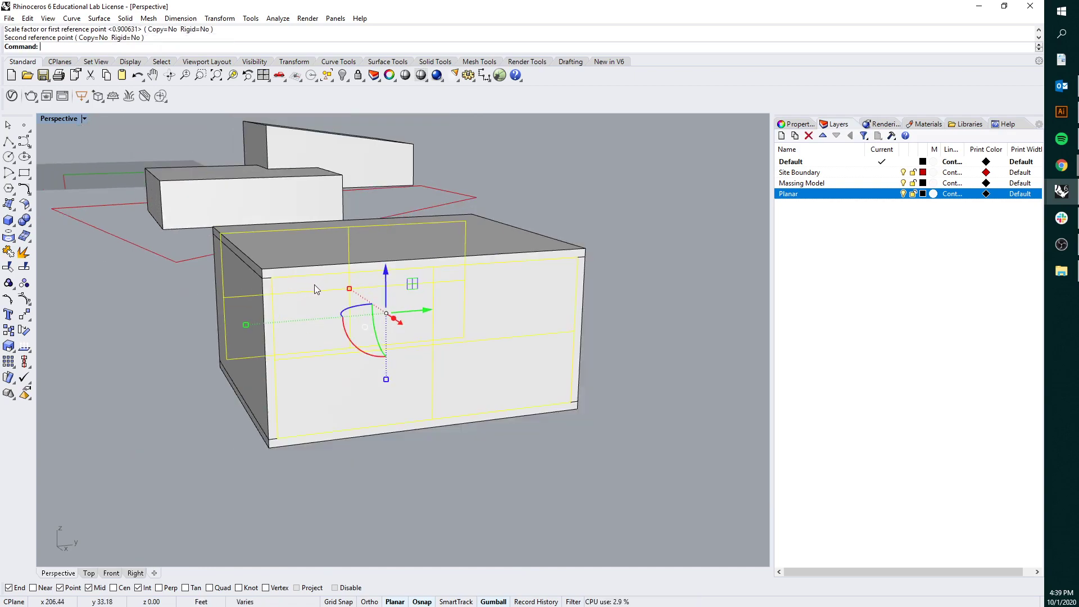
{"action": "right_click_drag", "start_coordinate": [315, 284], "coordinate": [358, 263]}
- Thicken the front wall panel into a solid panel with OffsetSrf, flipping the direction
{"action": "left_click", "coordinate": [643, 302]}
{"action": "left_click", "coordinate": [517, 281]}
{"action": "type", "text": "OffsetSrf"}
{"action": "key", "text": "Return"}
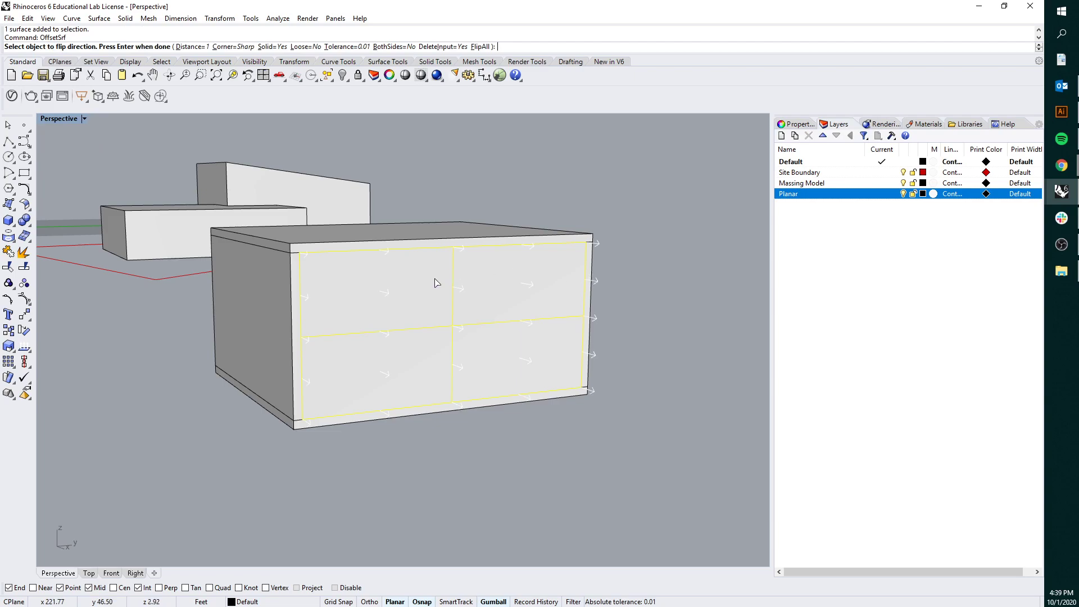
{"action": "right_click_drag", "start_coordinate": [437, 282], "coordinate": [488, 297]}
{"action": "key", "text": "Return"}
{"action": "key", "text": "Return"}
{"action": "right_click_drag", "start_coordinate": [340, 282], "coordinate": [456, 324]}
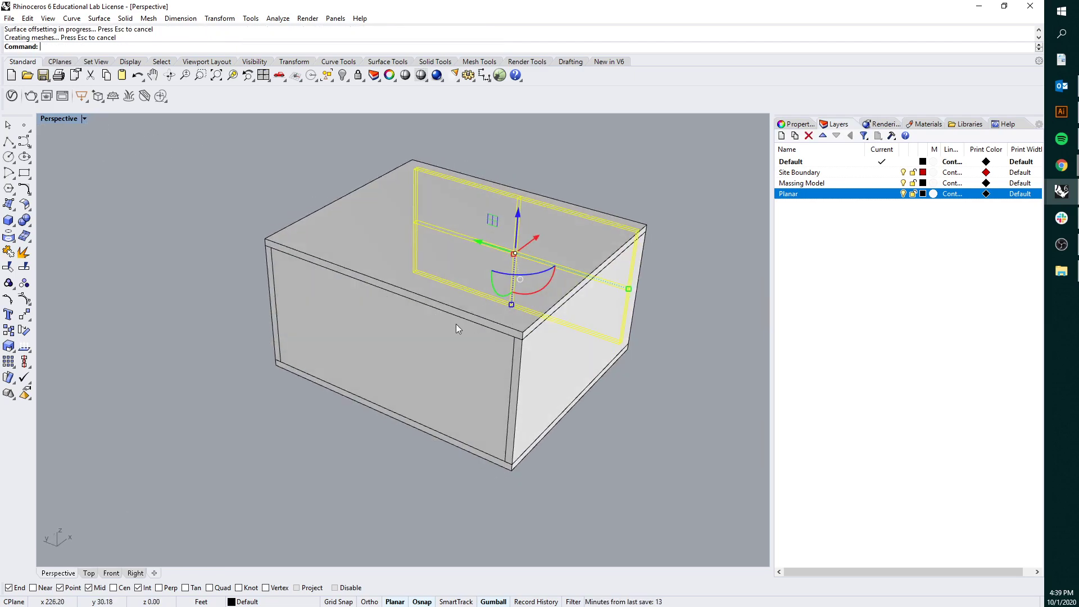
- Thicken the back wall face inward into a solid panel with a flipped offset
{"action": "left_click", "coordinate": [446, 355]}
{"action": "key", "text": "Return"}
{"action": "left_click", "coordinate": [445, 358]}
{"action": "key", "text": "Return"}
{"action": "left_click", "coordinate": [634, 417]}
- Hide the roof piece to look down into the open box
{"action": "right_click_drag", "start_coordinate": [645, 421], "coordinate": [598, 422]}
{"action": "left_click", "coordinate": [477, 249]}
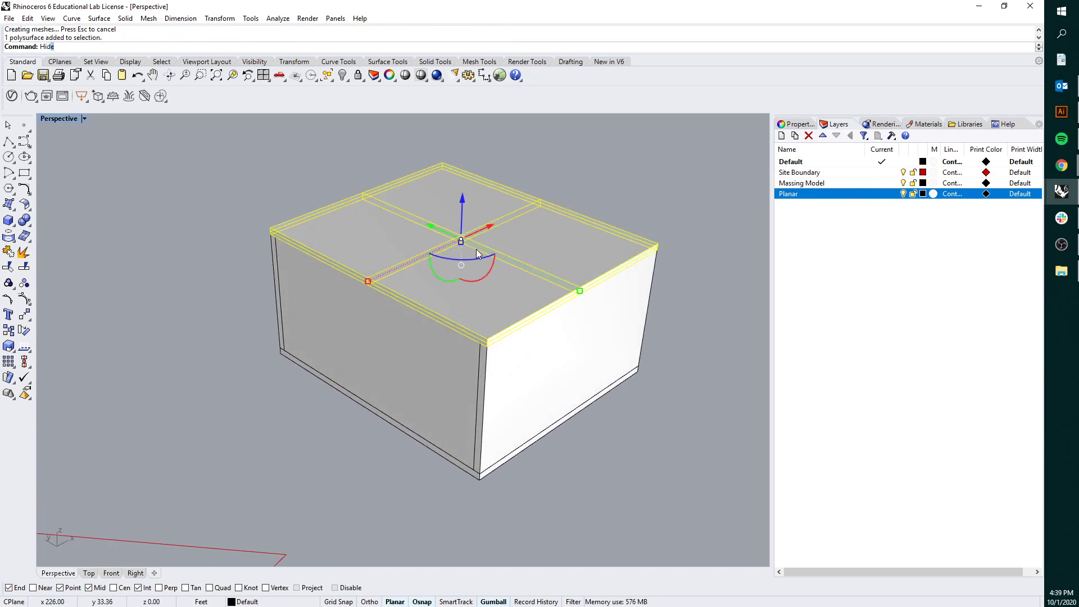
{"action": "key", "text": "ctrl+h"}
{"action": "right_click_drag", "start_coordinate": [476, 248], "coordinate": [349, 197]}
{"action": "scroll", "coordinate": [350, 197], "scroll_direction": "up", "scroll_amount": 4}
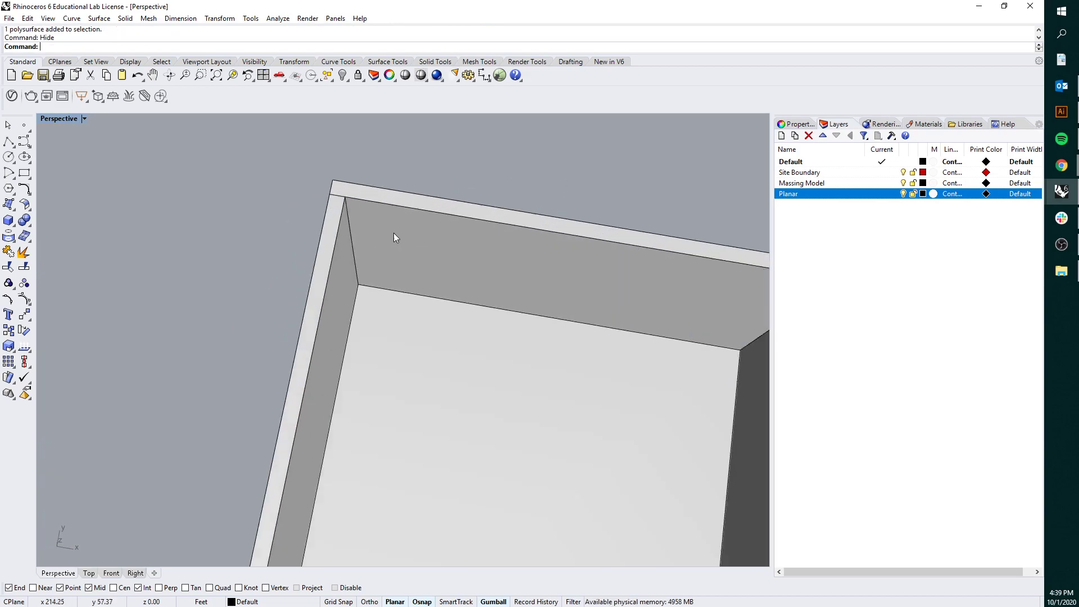
{"action": "right_click_drag", "start_coordinate": [393, 233], "coordinate": [336, 241]}
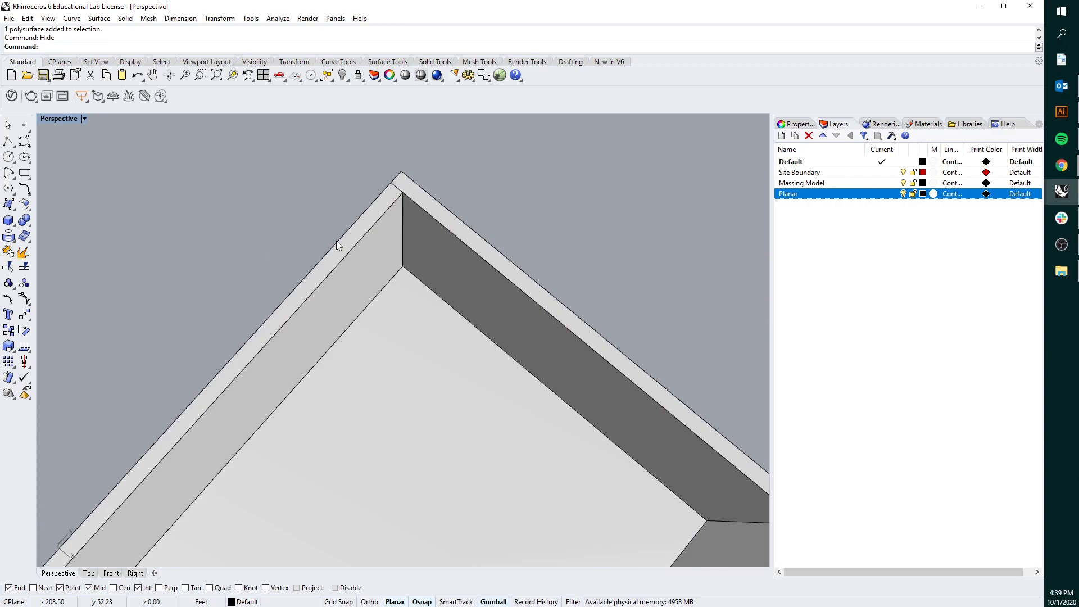
{"action": "scroll", "coordinate": [487, 294], "scroll_direction": "down", "scroll_amount": 5}
{"action": "right_click_drag", "start_coordinate": [488, 294], "coordinate": [481, 260]}
- Select the back, left and right walls and the floor slab, then Show the hidden lid
{"action": "left_click", "coordinate": [481, 259]}
{"action": "right_click_drag", "start_coordinate": [253, 528], "coordinate": [287, 315]}
{"action": "left_click", "coordinate": [290, 311]}
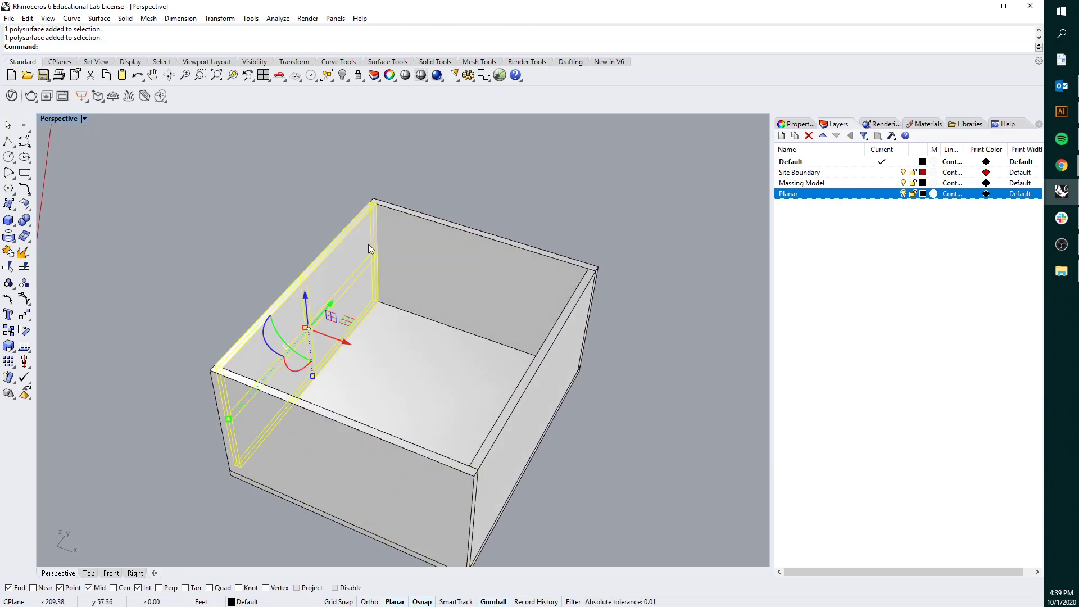
{"action": "left_click", "coordinate": [474, 415]}
{"action": "right_click_drag", "start_coordinate": [474, 414], "coordinate": [415, 363]}
{"action": "left_click", "coordinate": [415, 363]}
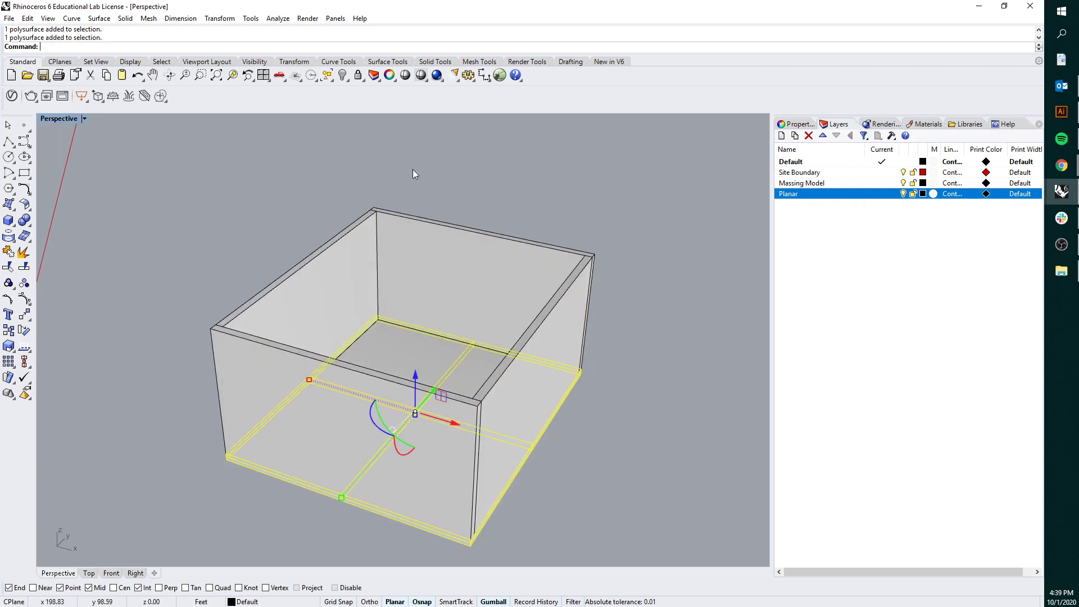
{"action": "type", "text": "Show"}
{"action": "key", "text": "Return"}
{"action": "right_click_drag", "start_coordinate": [430, 212], "coordinate": [72, 171]}
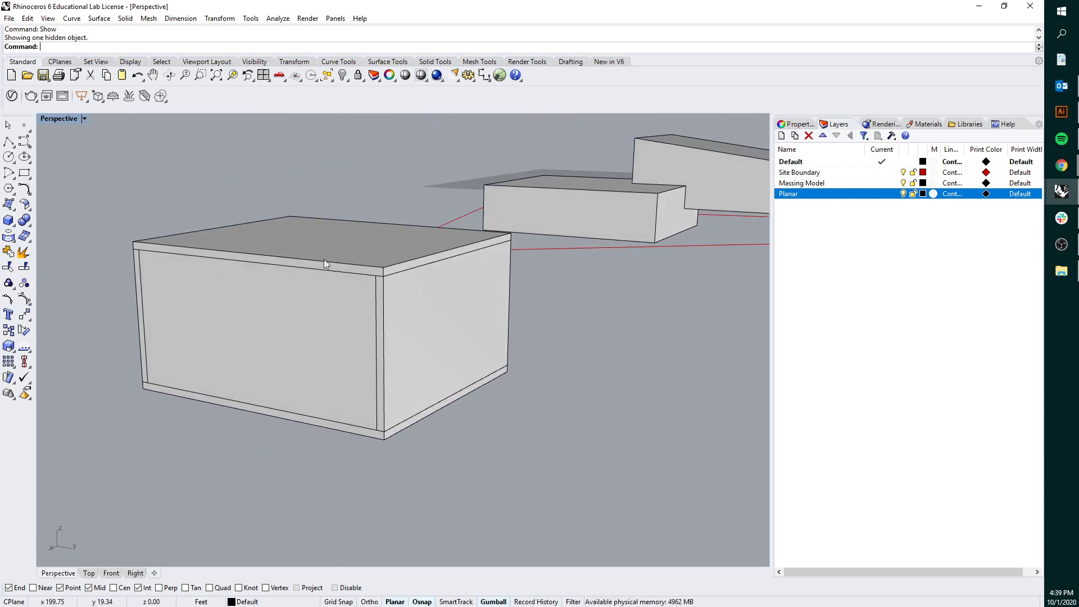
{"action": "right_click_drag", "start_coordinate": [445, 298], "coordinate": [438, 321]}
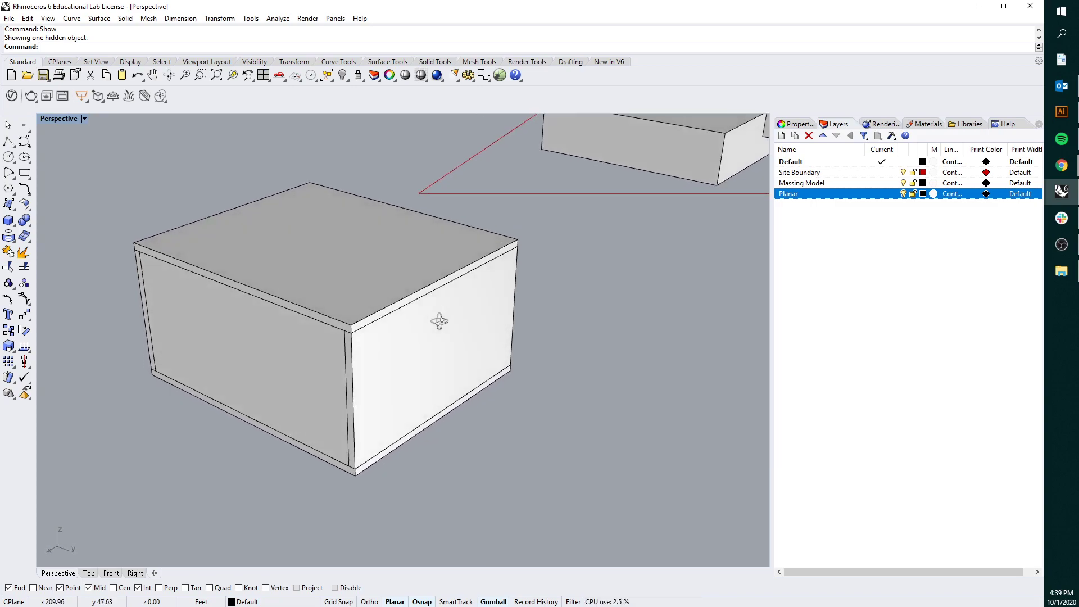
{"action": "scroll", "coordinate": [358, 360], "scroll_direction": "up", "scroll_amount": 5}
{"action": "left_click", "coordinate": [345, 326]}
{"action": "right_click_drag", "start_coordinate": [351, 332], "coordinate": [323, 366]}
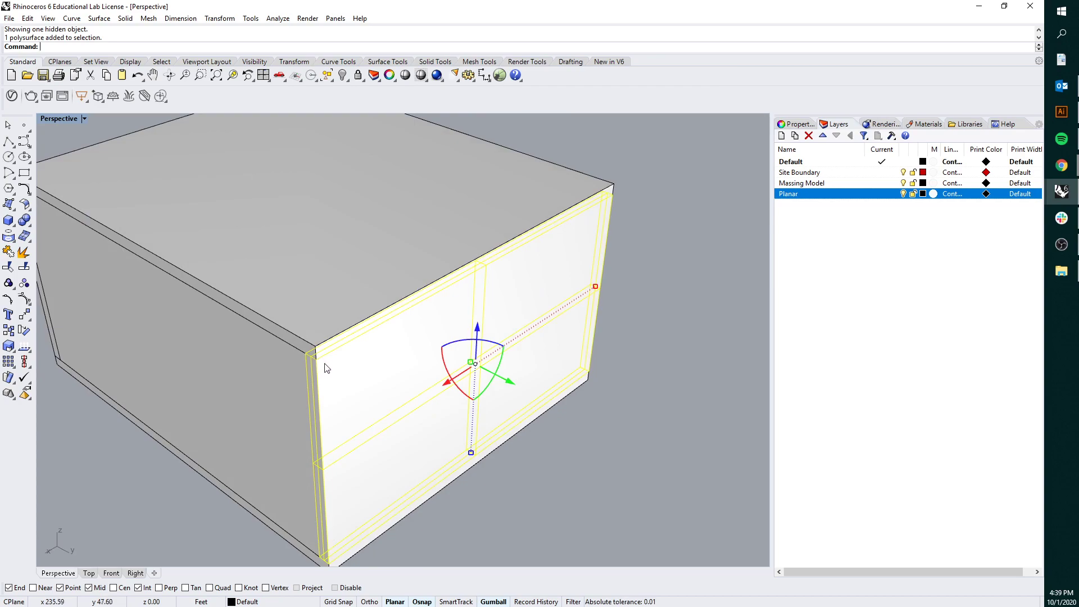
{"action": "scroll", "coordinate": [342, 363], "scroll_direction": "down", "scroll_amount": 2}
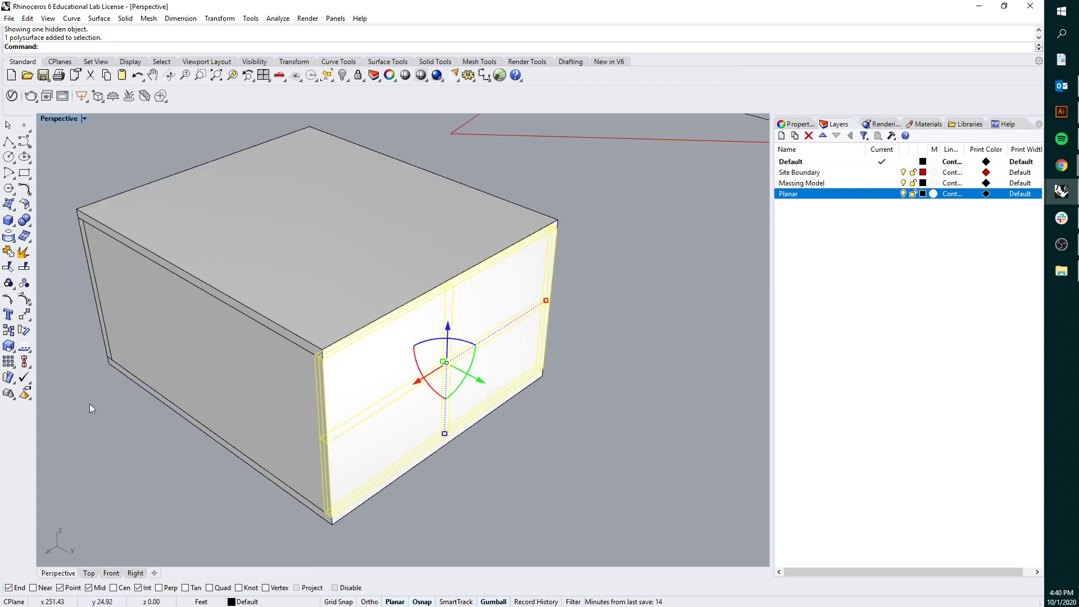
{"action": "scroll", "coordinate": [332, 375], "scroll_direction": "up", "scroll_amount": 3}
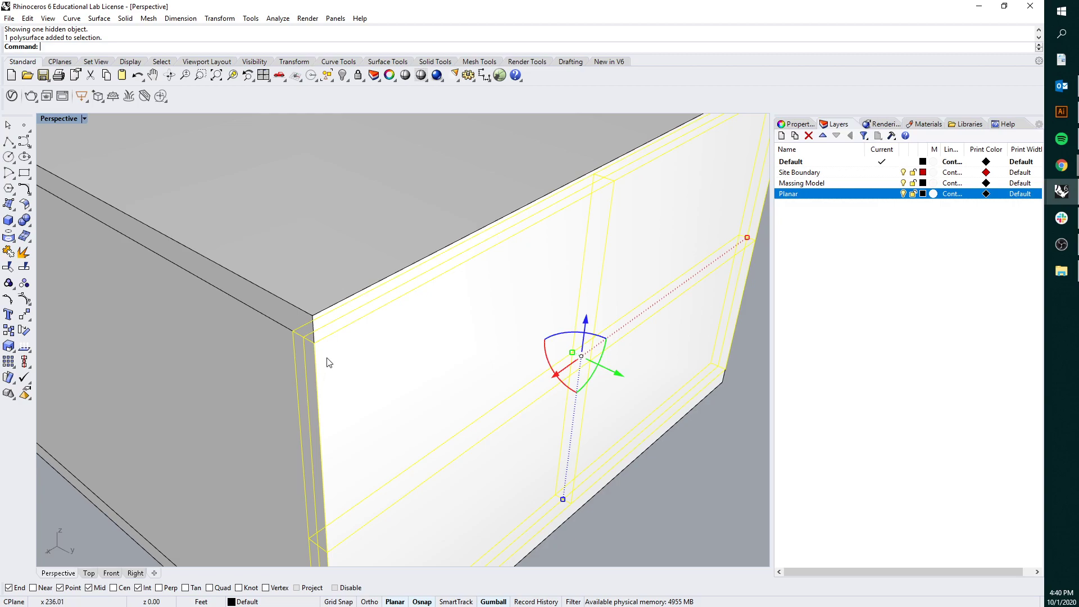
{"action": "scroll", "coordinate": [326, 363], "scroll_direction": "down", "scroll_amount": 5}
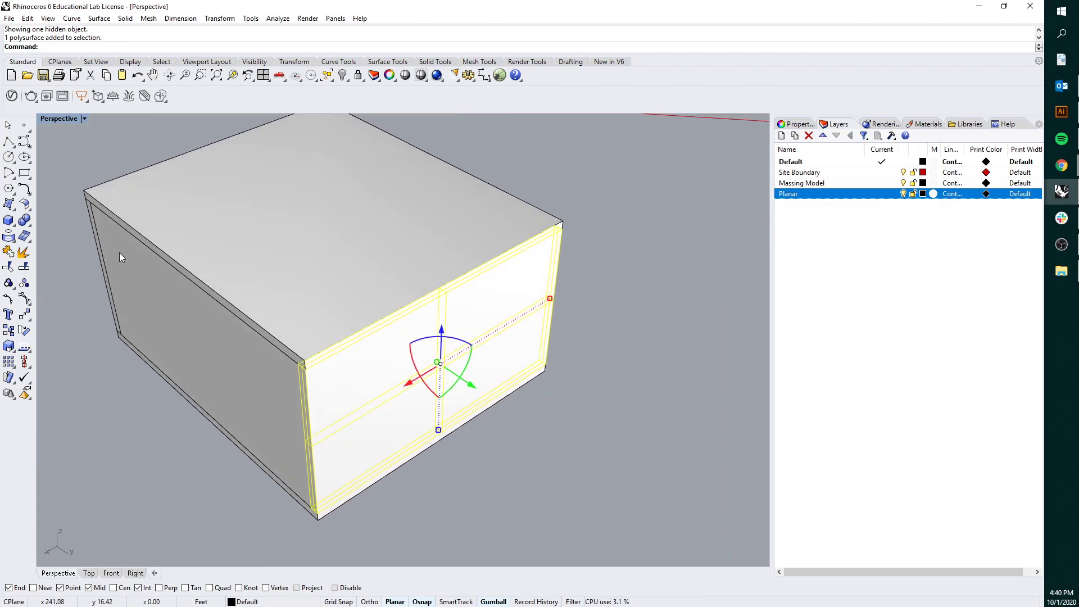
{"action": "scroll", "coordinate": [304, 354], "scroll_direction": "up", "scroll_amount": 5}
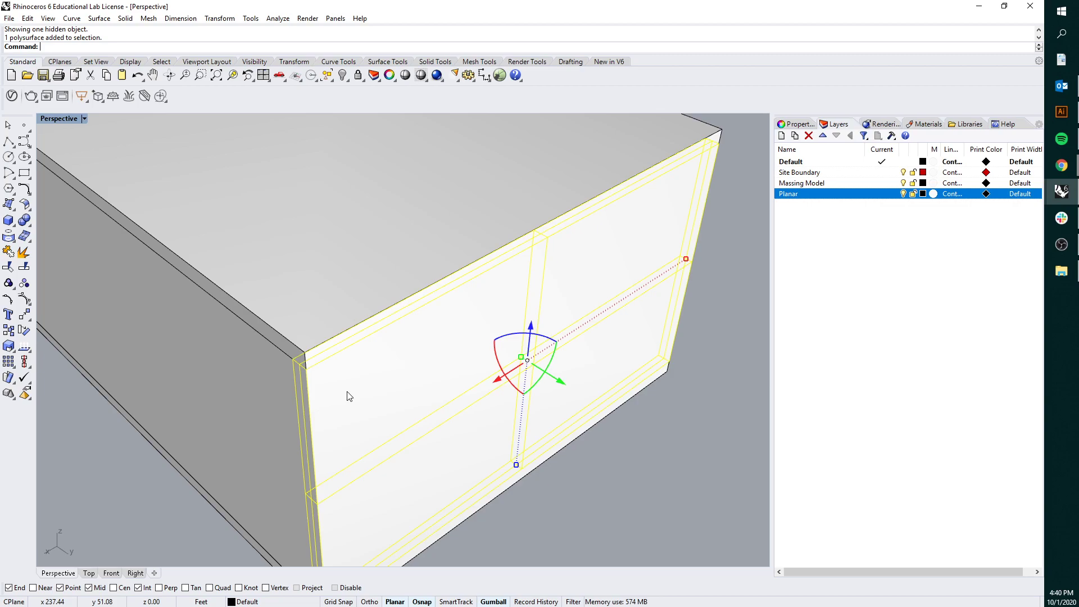
- Window-select all six pieces of the finished box and delete them
{"action": "scroll", "coordinate": [349, 396], "scroll_direction": "down", "scroll_amount": 8}
{"action": "right_click_drag", "start_coordinate": [349, 395], "coordinate": [499, 373]}
{"action": "left_click", "coordinate": [360, 179]}
{"action": "right_click_drag", "start_coordinate": [360, 178], "coordinate": [568, 500]}
{"action": "left_click_drag", "start_coordinate": [572, 505], "coordinate": [247, 219]}
{"action": "key", "text": "Delete"}
- Copy the massing polysurface from its corner to a spot right of the site
{"action": "right_click_drag", "start_coordinate": [245, 224], "coordinate": [416, 401]}
{"action": "scroll", "coordinate": [414, 397], "scroll_direction": "up", "scroll_amount": 6}
{"action": "left_click", "coordinate": [285, 254]}
{"action": "scroll", "coordinate": [285, 254], "scroll_direction": "down", "scroll_amount": 6}
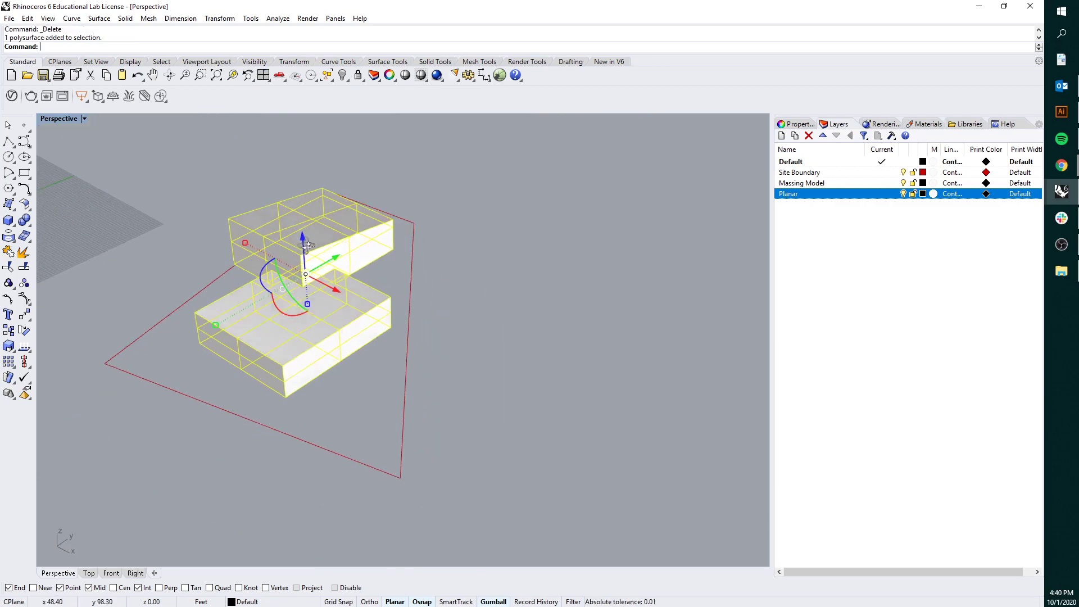
{"action": "right_click_drag", "start_coordinate": [286, 254], "coordinate": [336, 263]}
{"action": "type", "text": "Copy"}
{"action": "key", "text": "Return"}
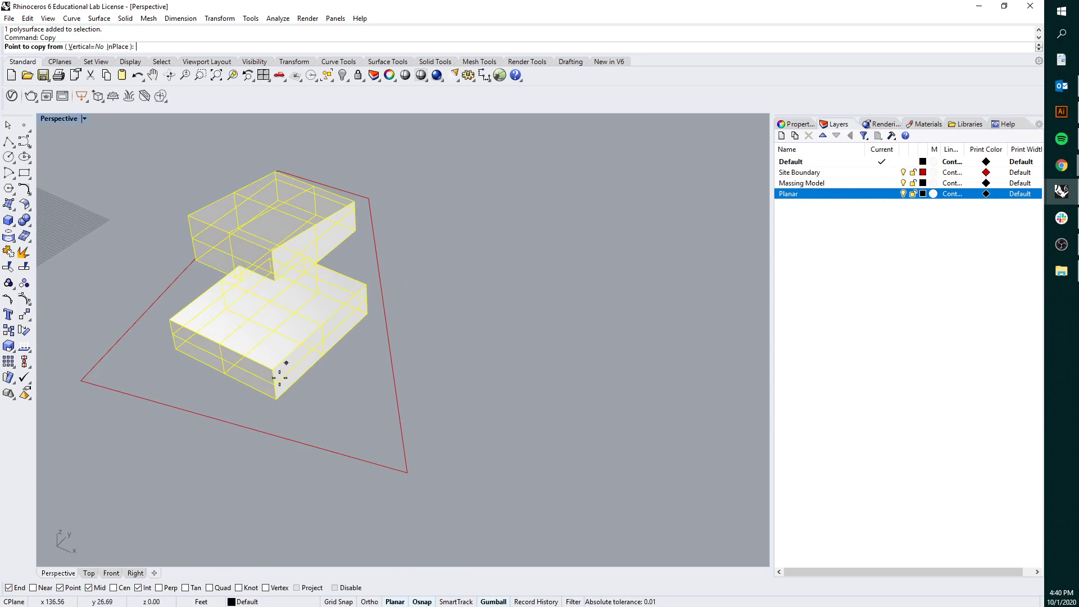
{"action": "left_click", "coordinate": [276, 397]}
{"action": "scroll", "coordinate": [284, 336], "scroll_direction": "down", "scroll_amount": 2}
{"action": "scroll", "coordinate": [285, 335], "scroll_direction": "down", "scroll_amount": 4}
{"action": "left_click", "coordinate": [469, 434]}
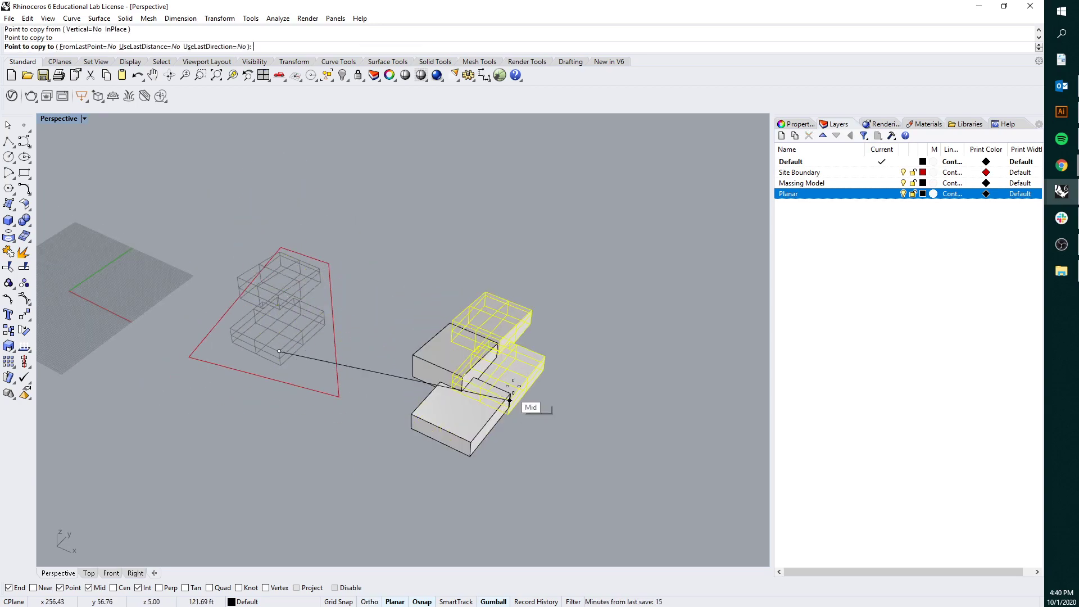
{"action": "key", "text": "Escape"}
{"action": "key", "text": "Escape"}
- Zoom Window onto the copied boxes and orbit around them
{"action": "scroll", "coordinate": [492, 456], "scroll_direction": "up", "scroll_amount": 9}
{"action": "key", "text": "ctrl+w"}
{"action": "left_click_drag", "start_coordinate": [536, 488], "coordinate": [304, 165]}
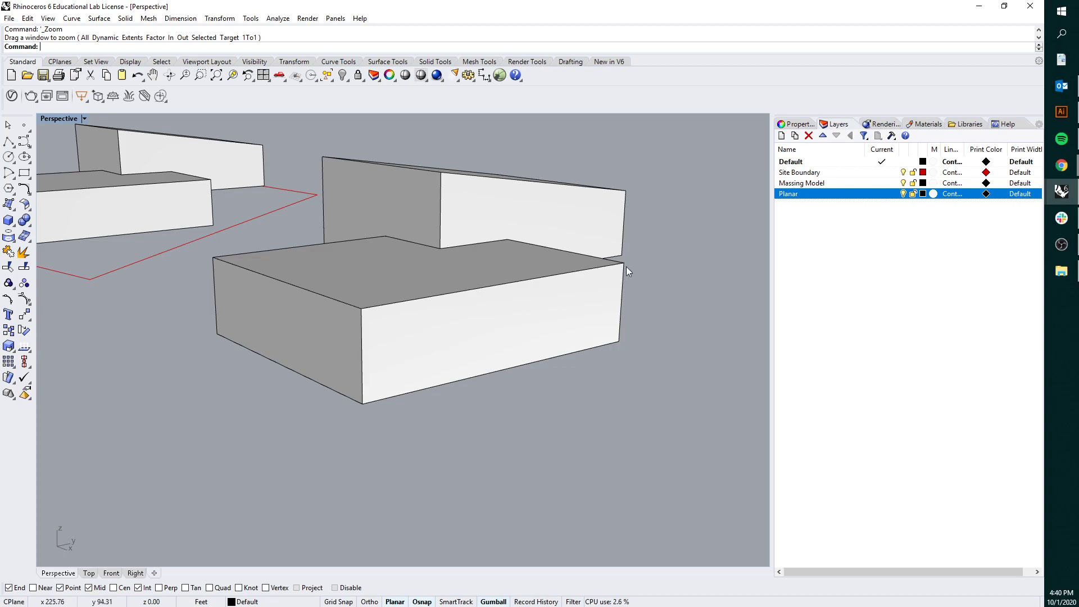
{"action": "right_click_drag", "start_coordinate": [423, 340], "coordinate": [321, 286]}
{"action": "right_click_drag", "start_coordinate": [152, 240], "coordinate": [237, 268]}
{"action": "right_click_drag", "start_coordinate": [299, 255], "coordinate": [568, 219]}
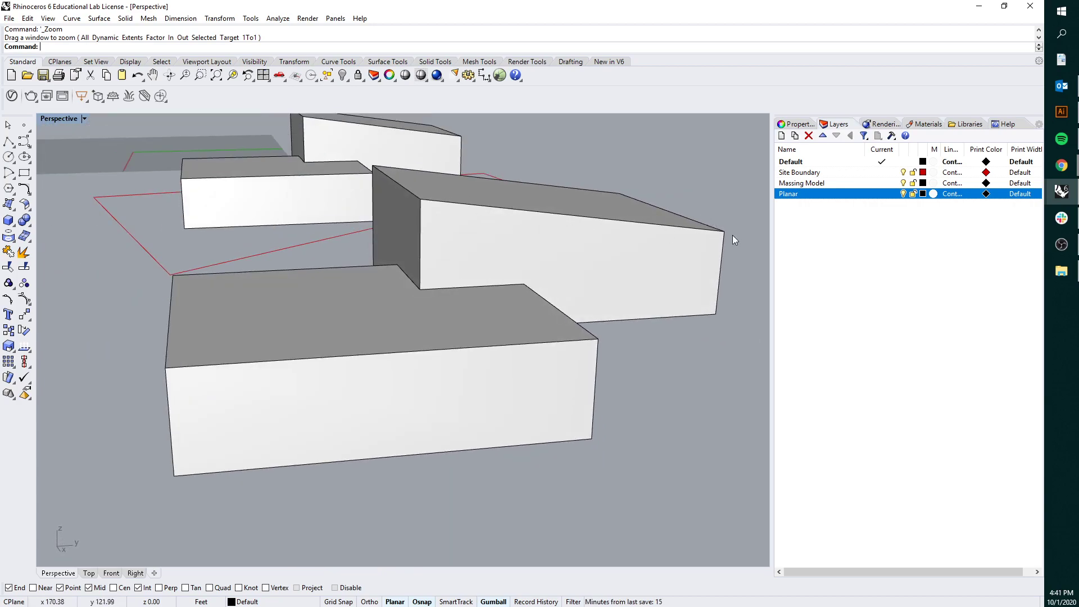
{"action": "scroll", "coordinate": [373, 225], "scroll_direction": "down", "scroll_amount": 7}
{"action": "right_click_drag", "start_coordinate": [388, 236], "coordinate": [486, 334]}
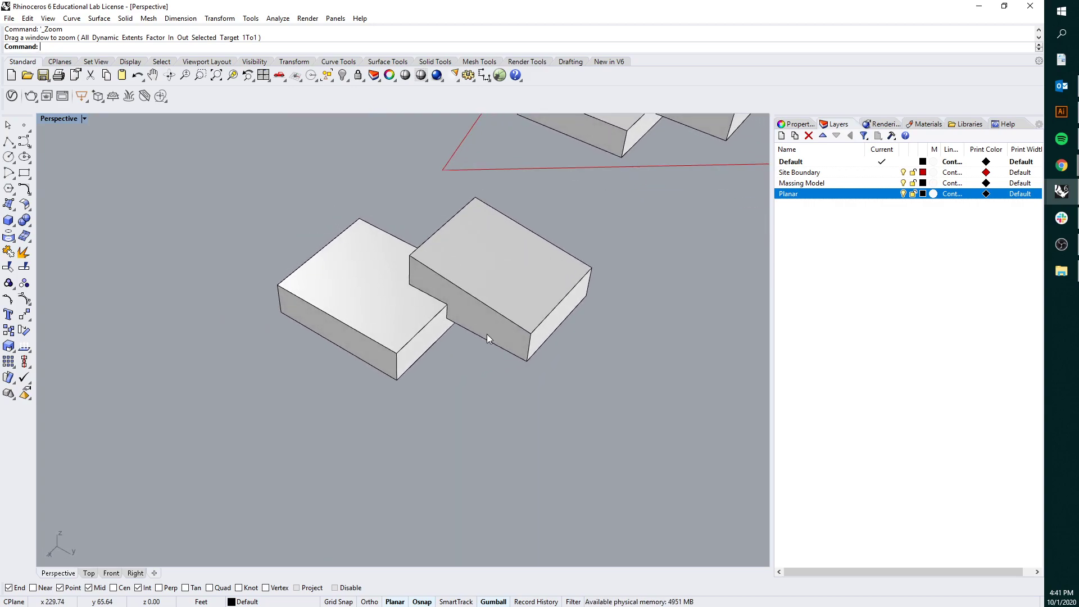
{"action": "right_click_drag", "start_coordinate": [387, 303], "coordinate": [520, 243]}
{"action": "scroll", "coordinate": [406, 230], "scroll_direction": "up", "scroll_amount": 5}
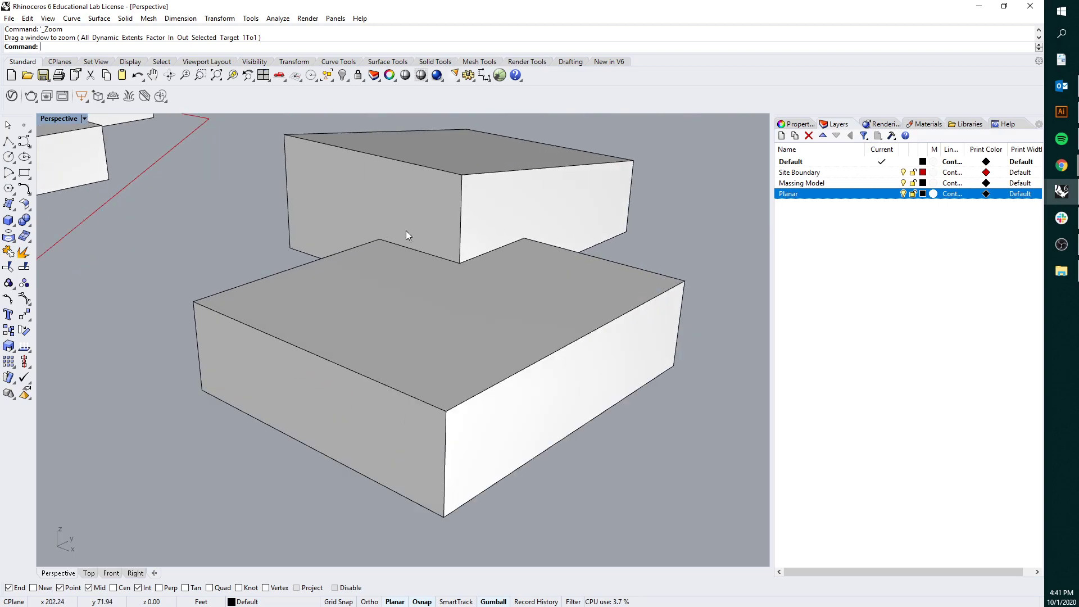
- Move the copied upper massing box onto the Planar layer
{"action": "left_click", "coordinate": [409, 230]}
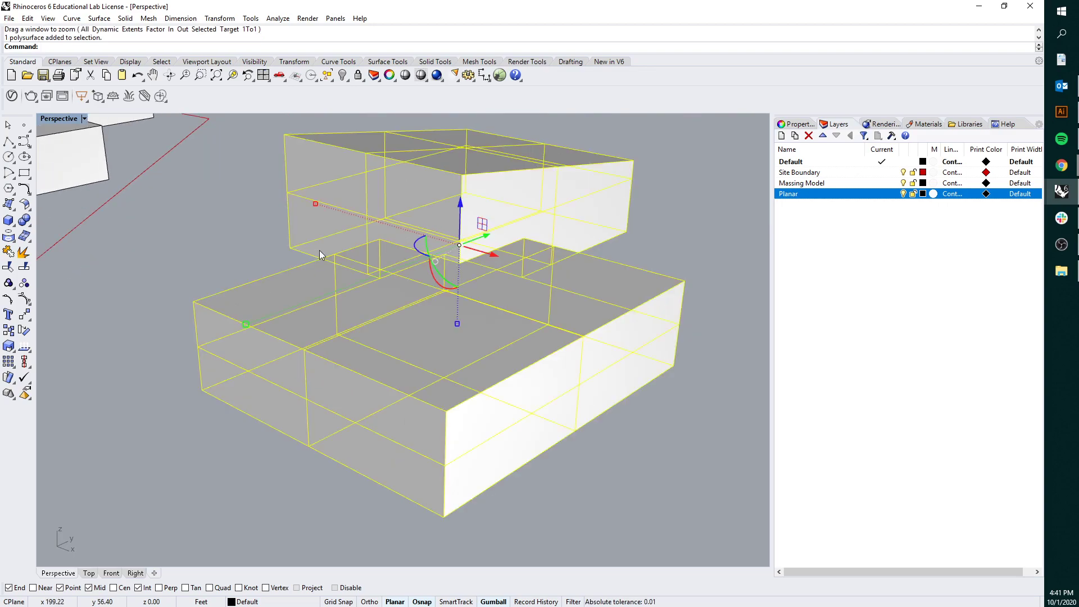
{"action": "scroll", "coordinate": [329, 251], "scroll_direction": "down", "scroll_amount": 5}
{"action": "right_click", "coordinate": [815, 192]}
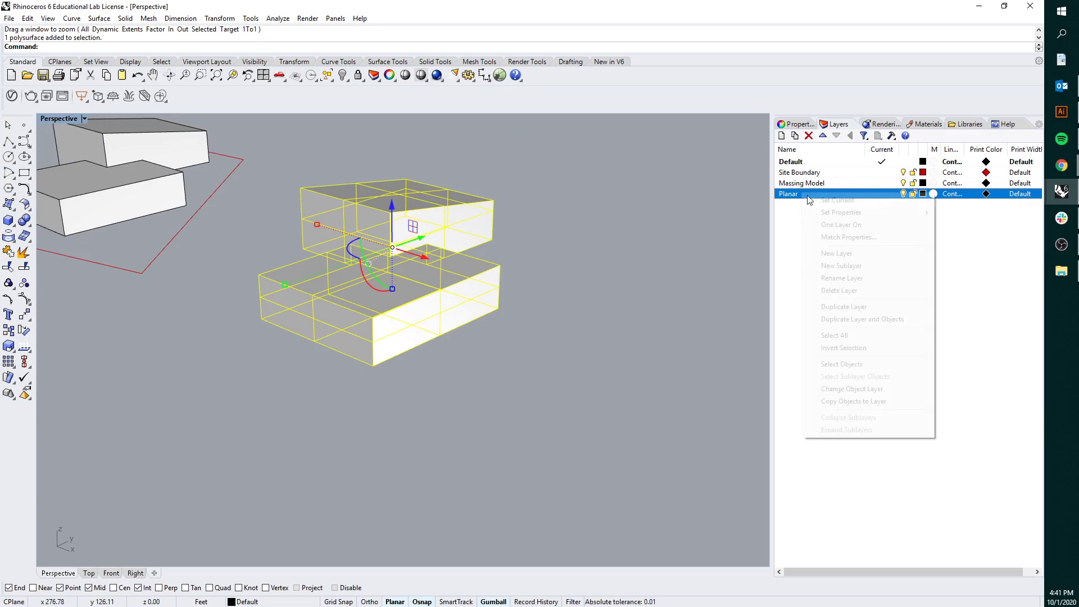
{"action": "left_click", "coordinate": [860, 389]}
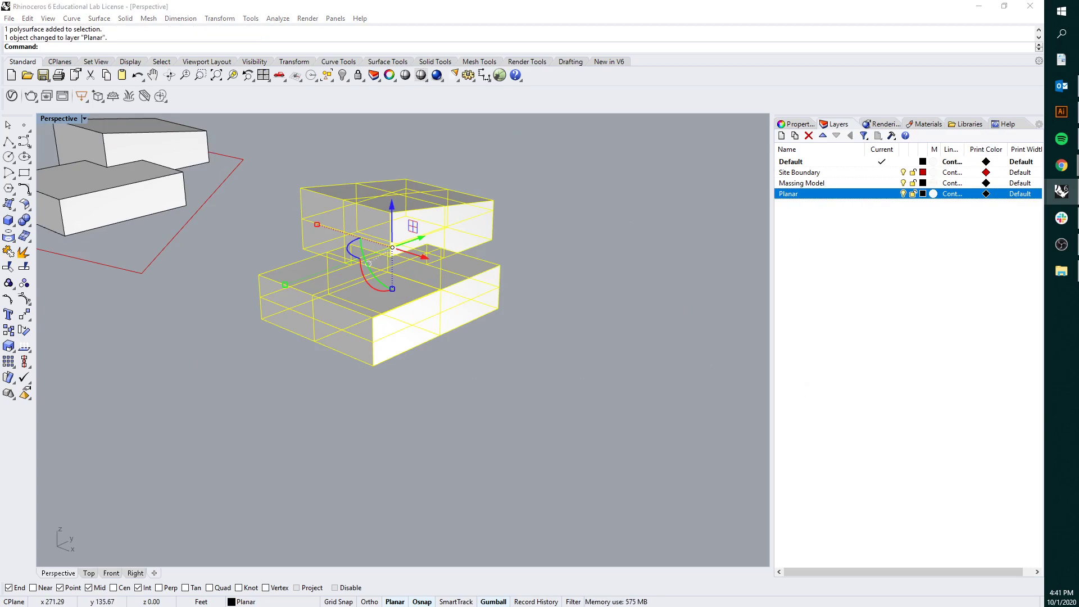
- Explode the copied boxes into separate surfaces
{"action": "left_click", "coordinate": [300, 404]}
{"action": "left_click", "coordinate": [423, 229]}
{"action": "type", "text": "Eexplode"}
{"action": "key", "text": "Return"}
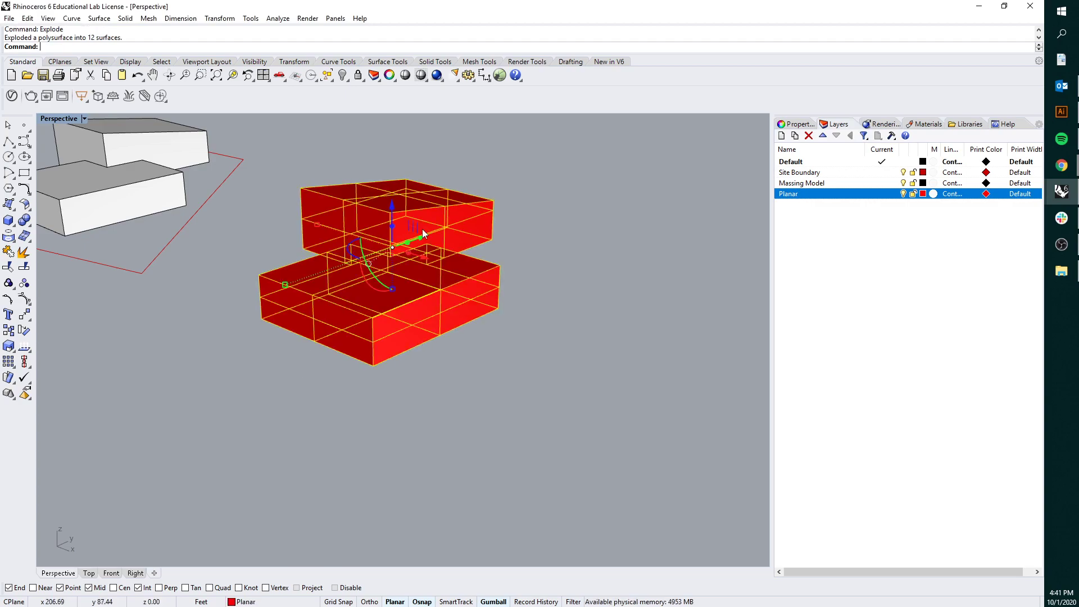
{"action": "left_click", "coordinate": [522, 227]}
- Hide the side wall faces, leaving the red floor surfaces, and select the lowest one
{"action": "scroll", "coordinate": [432, 322], "scroll_direction": "up", "scroll_amount": 3}
{"action": "left_click", "coordinate": [430, 316]}
{"action": "left_click", "coordinate": [251, 340]}
{"action": "right_click_drag", "start_coordinate": [248, 336], "coordinate": [405, 279]}
{"action": "left_click", "coordinate": [298, 200], "text": "shift"}
{"action": "left_click", "coordinate": [176, 217], "text": "shift"}
{"action": "scroll", "coordinate": [382, 216], "scroll_direction": "down", "scroll_amount": 6}
{"action": "right_click_drag", "start_coordinate": [554, 205], "coordinate": [412, 230]}
{"action": "scroll", "coordinate": [393, 282], "scroll_direction": "up", "scroll_amount": 6}
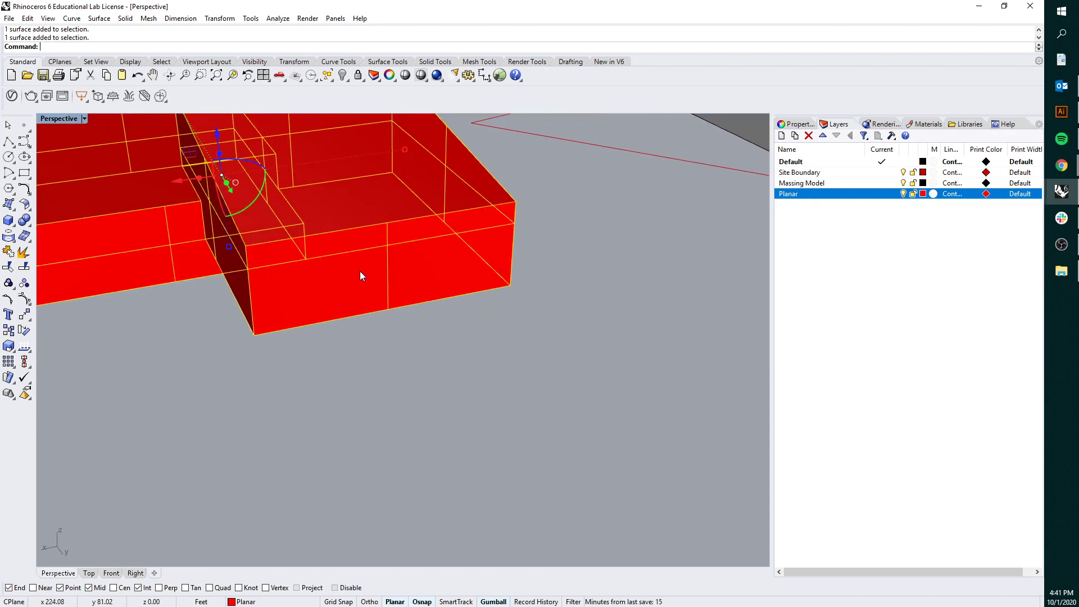
{"action": "key", "text": "ctrl+h"}
{"action": "scroll", "coordinate": [361, 271], "scroll_direction": "down", "scroll_amount": 5}
{"action": "right_click_drag", "start_coordinate": [362, 271], "coordinate": [483, 250]}
{"action": "scroll", "coordinate": [484, 251], "scroll_direction": "up", "scroll_amount": 2}
{"action": "left_click", "coordinate": [464, 262]}
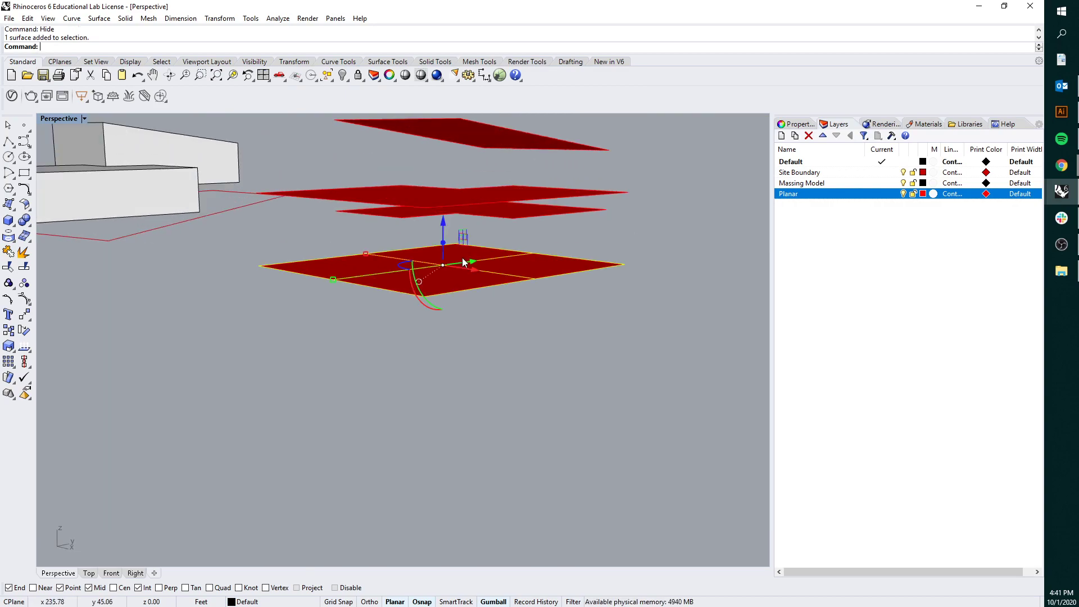
- Thicken the lowest floor surface into a solid slab with Offset after abandoning an extrusion
{"action": "type", "text": "Offset"}
{"action": "key", "text": "Escape"}
{"action": "type", "text": "Srf"}
{"action": "key", "text": "Return"}
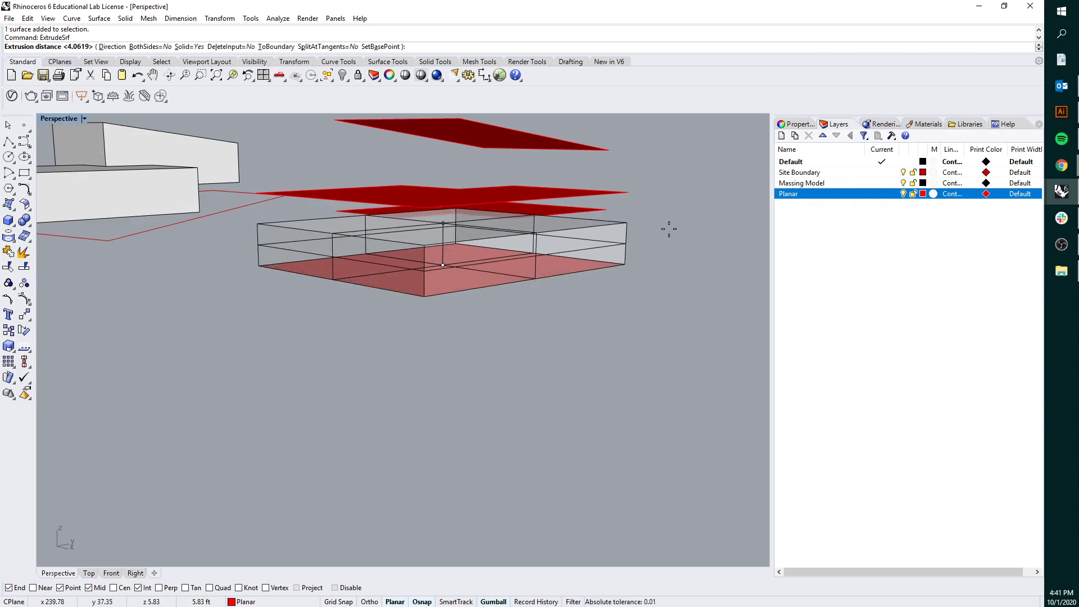
{"action": "key", "text": "Escape"}
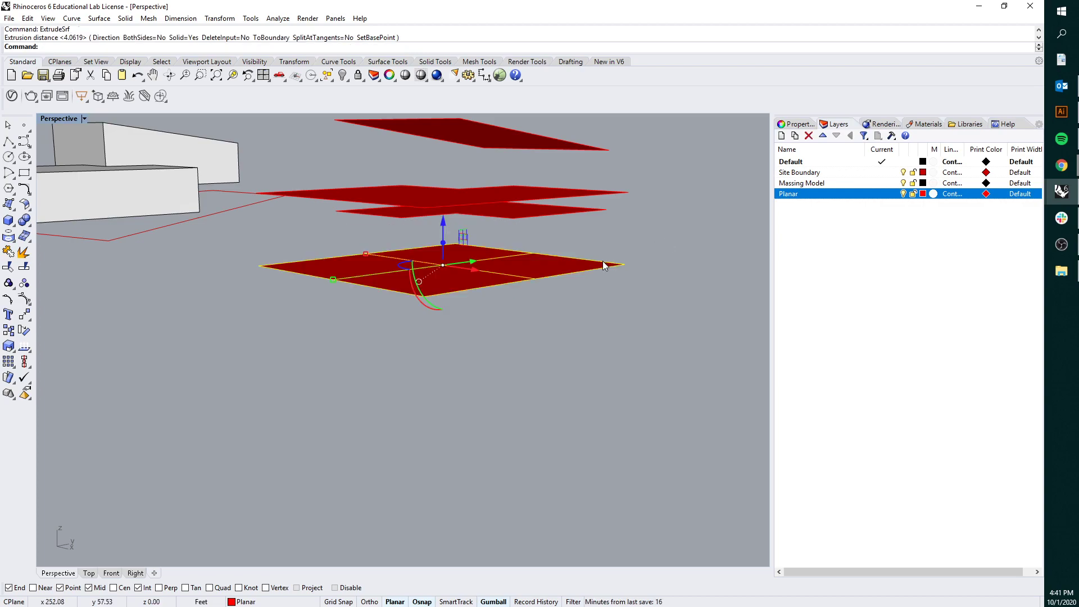
{"action": "type", "text": "OffsetSrf"}
{"action": "key", "text": "Return"}
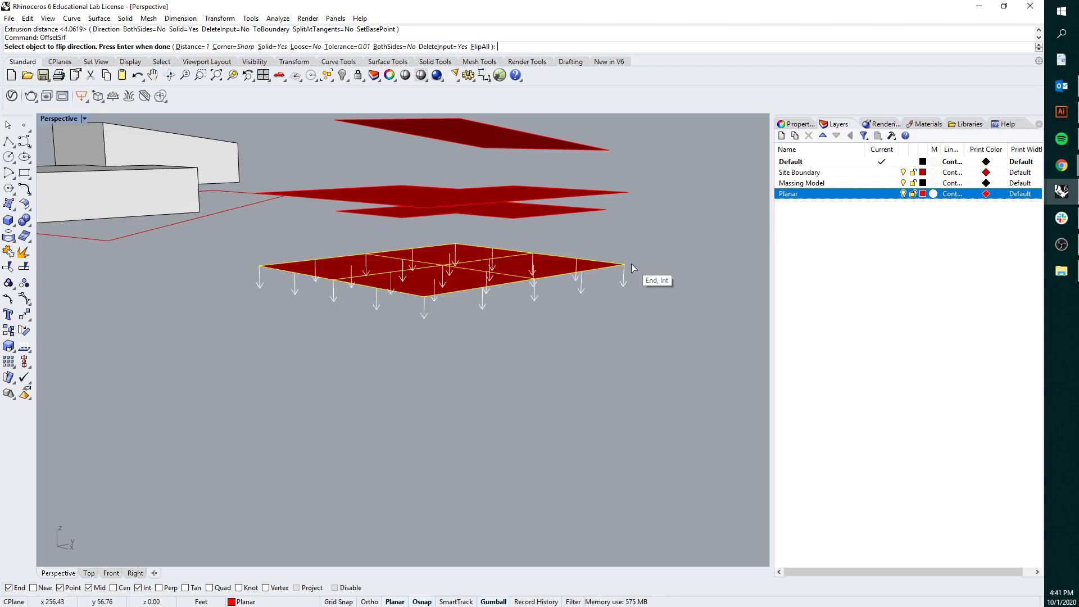
{"action": "key", "text": "Return"}
- Offset the middle and tilted upper floor surfaces into slabs, flipping one upward
{"action": "right_click_drag", "start_coordinate": [663, 237], "coordinate": [686, 228]}
{"action": "right_click_drag", "start_coordinate": [371, 195], "coordinate": [369, 210]}
{"action": "left_click", "coordinate": [334, 218]}
{"action": "key", "text": "Return"}
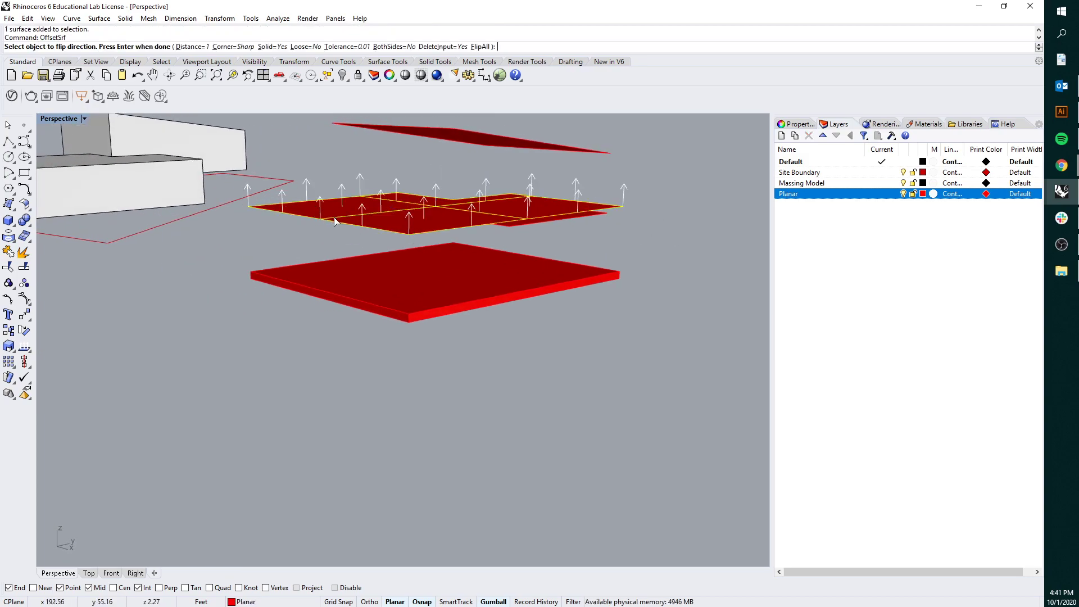
{"action": "key", "text": "Return"}
{"action": "right_click_drag", "start_coordinate": [664, 240], "coordinate": [501, 273]}
{"action": "left_click", "coordinate": [501, 273]}
{"action": "key", "text": "Return"}
{"action": "type", "text": "f"}
{"action": "key", "text": "Return"}
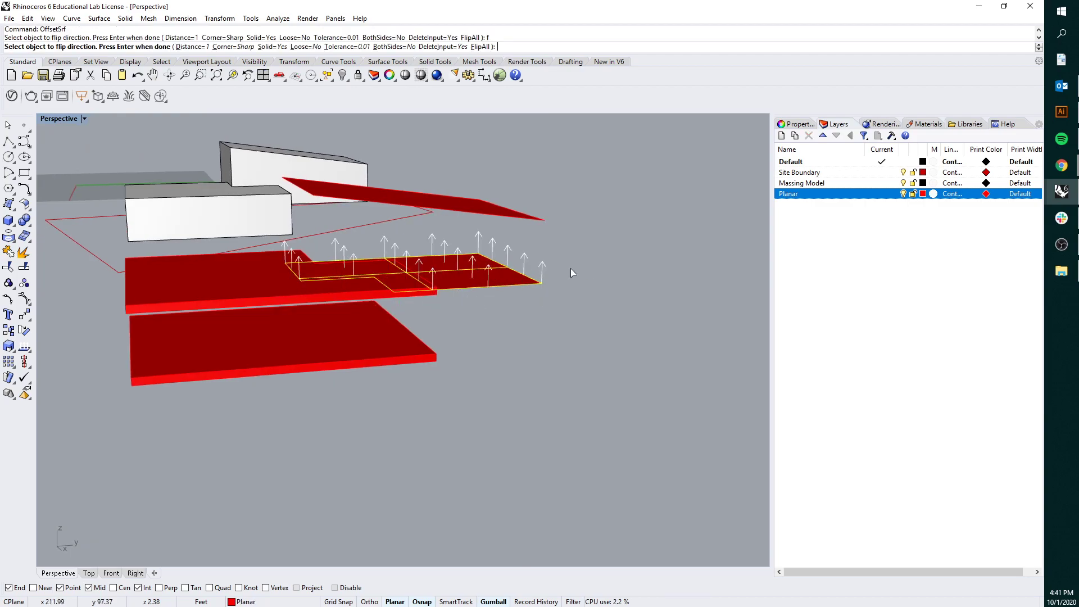
{"action": "key", "text": "Return"}
{"action": "left_click", "coordinate": [511, 216]}
{"action": "key", "text": "Return"}
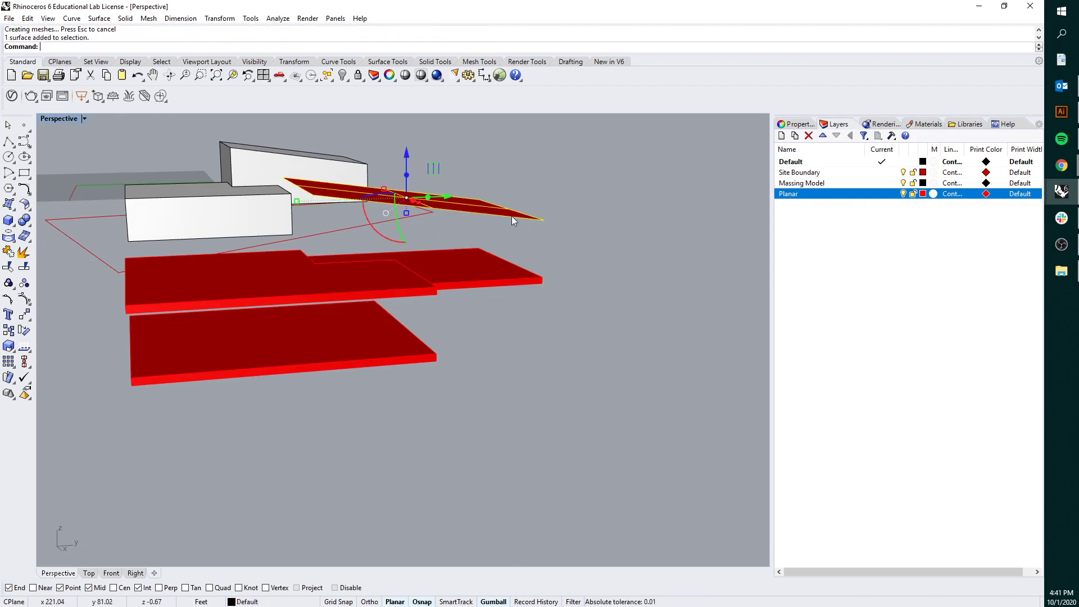
{"action": "key", "text": "Return"}
- Show the eight hidden wall faces again beside the new red slabs
{"action": "right_click_drag", "start_coordinate": [579, 238], "coordinate": [390, 349]}
{"action": "right_click_drag", "start_coordinate": [572, 245], "coordinate": [558, 273]}
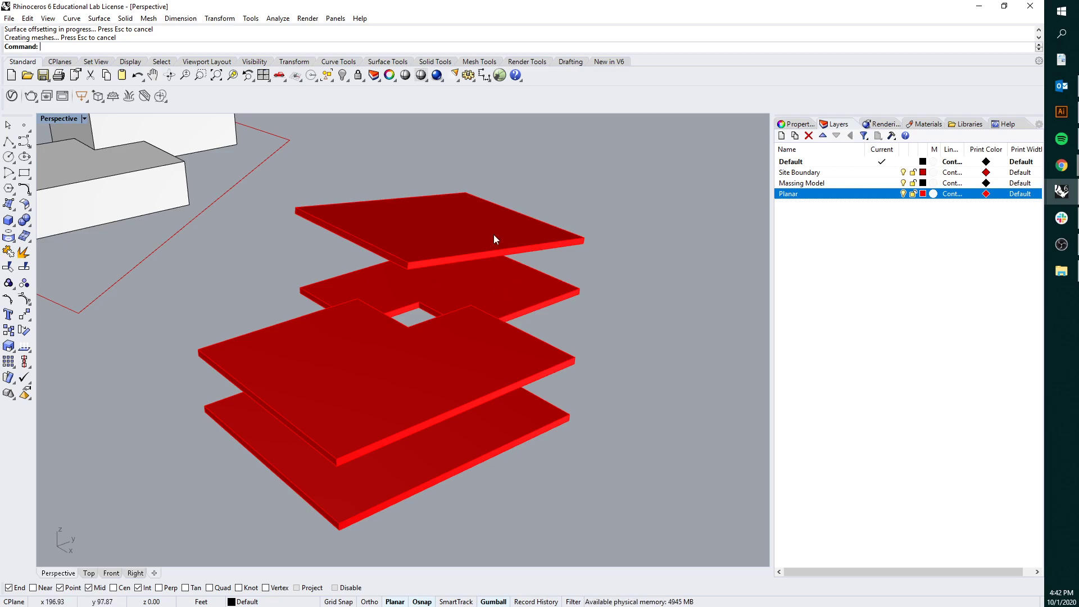
{"action": "right_click_drag", "start_coordinate": [513, 303], "coordinate": [584, 340]}
{"action": "right_click_drag", "start_coordinate": [467, 370], "coordinate": [548, 374]}
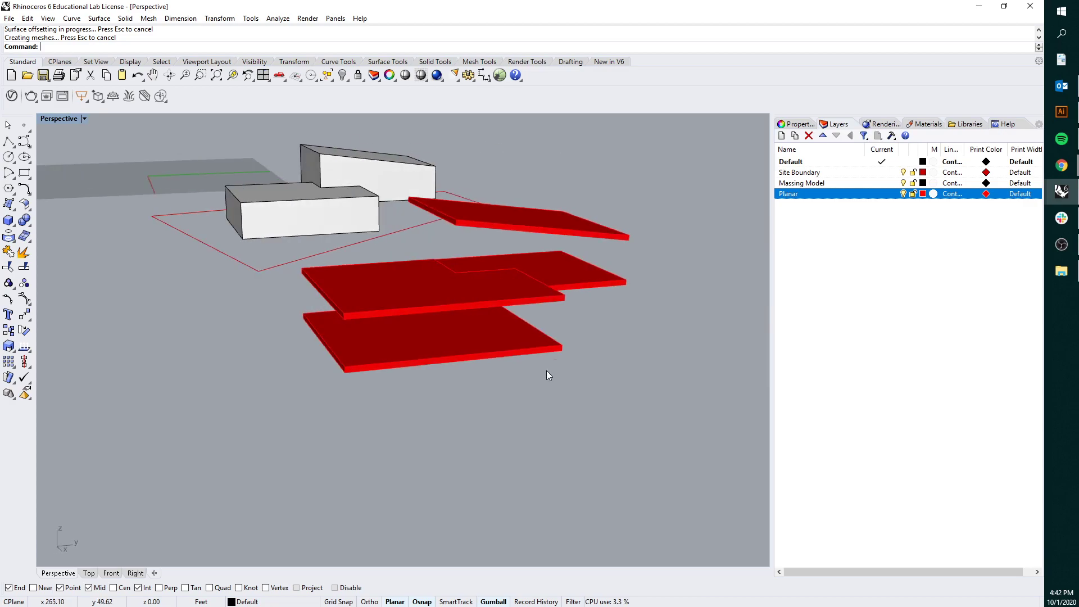
{"action": "key", "text": "Return"}
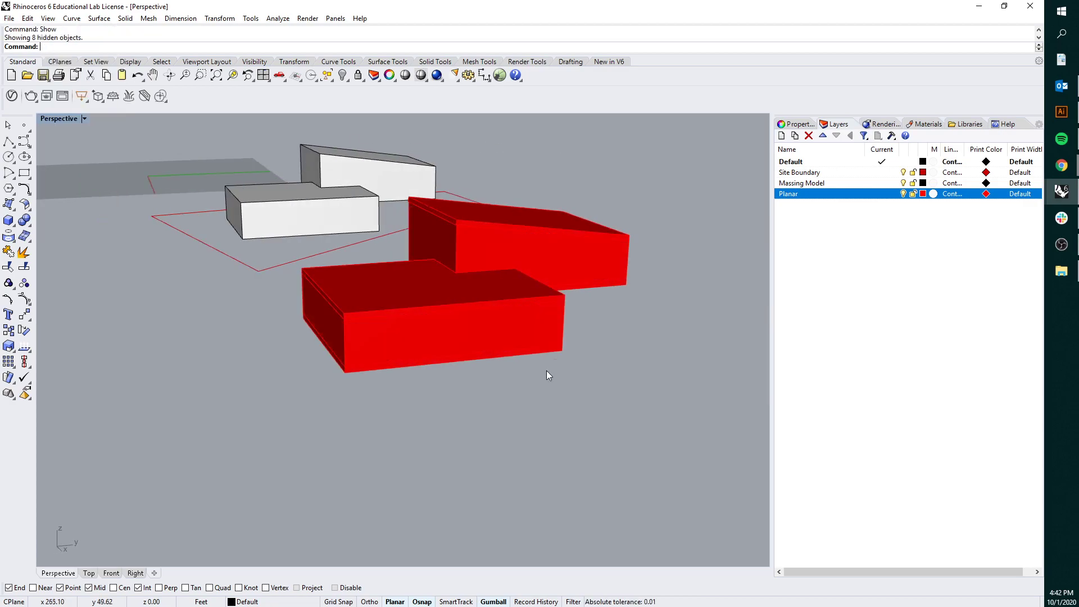
- Select the wall faces of the copied red boxes, orbiting around to reach them
{"action": "right_click_drag", "start_coordinate": [349, 354], "coordinate": [412, 367]}
{"action": "scroll", "coordinate": [375, 379], "scroll_direction": "up", "scroll_amount": 5}
{"action": "left_click", "coordinate": [375, 379]}
{"action": "left_click", "coordinate": [539, 368], "text": "shift"}
{"action": "right_click_drag", "start_coordinate": [281, 340], "coordinate": [118, 291]}
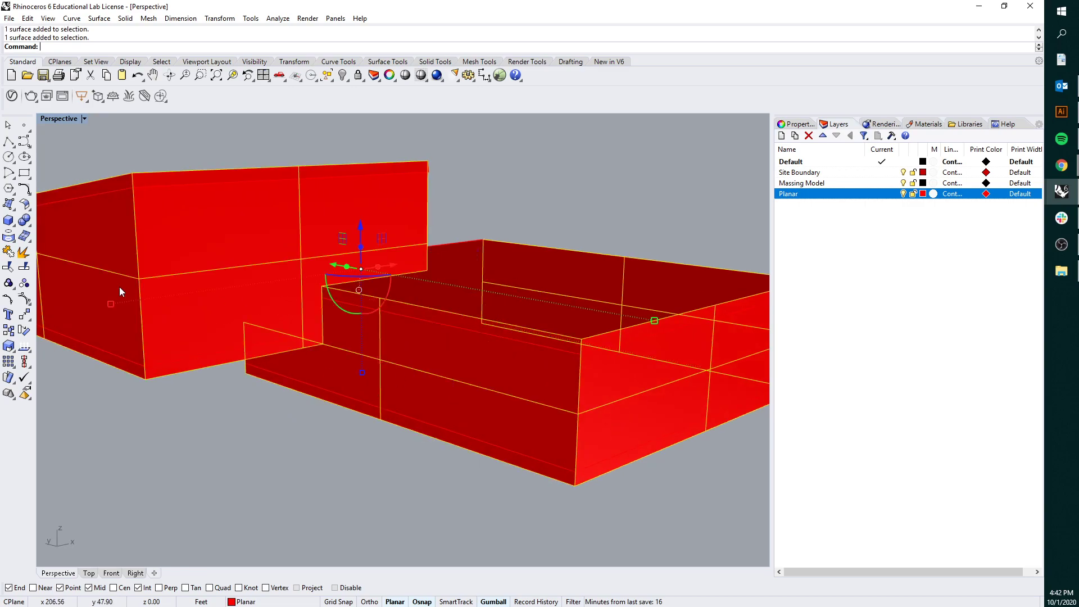
{"action": "scroll", "coordinate": [223, 299], "scroll_direction": "up", "scroll_amount": 3}
{"action": "scroll", "coordinate": [223, 299], "scroll_direction": "down", "scroll_amount": 3}
{"action": "right_click_drag", "start_coordinate": [234, 424], "coordinate": [591, 322]}
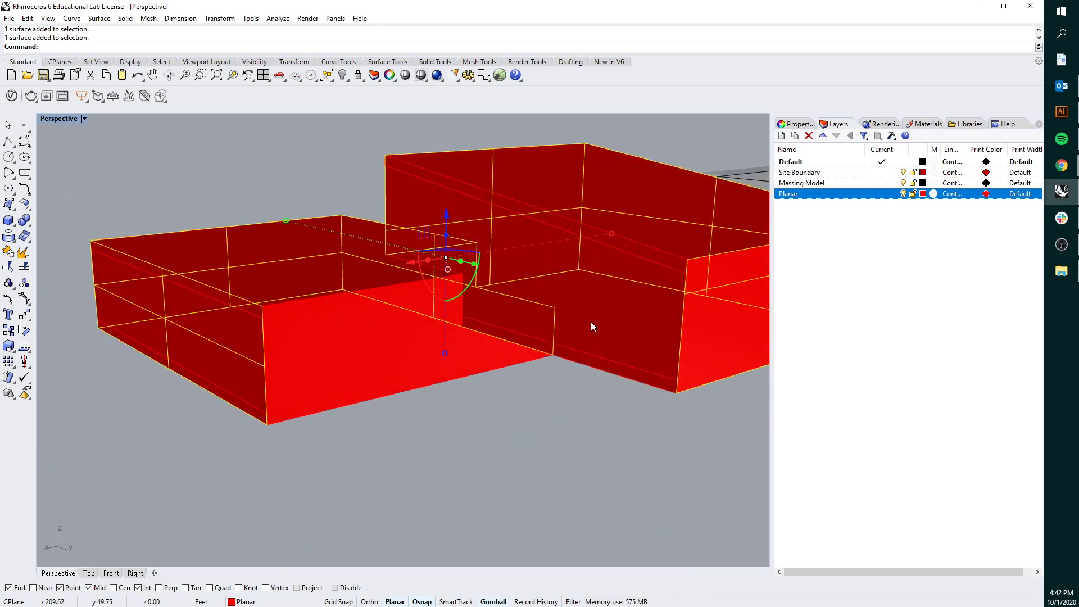
- Create a Walls Temp layer, move the selected wall faces onto it, and colour it green
{"action": "left_click", "coordinate": [781, 135]}
{"action": "type", "text": "Walls Temp"}
{"action": "key", "text": "Return"}
{"action": "right_click", "coordinate": [785, 206]}
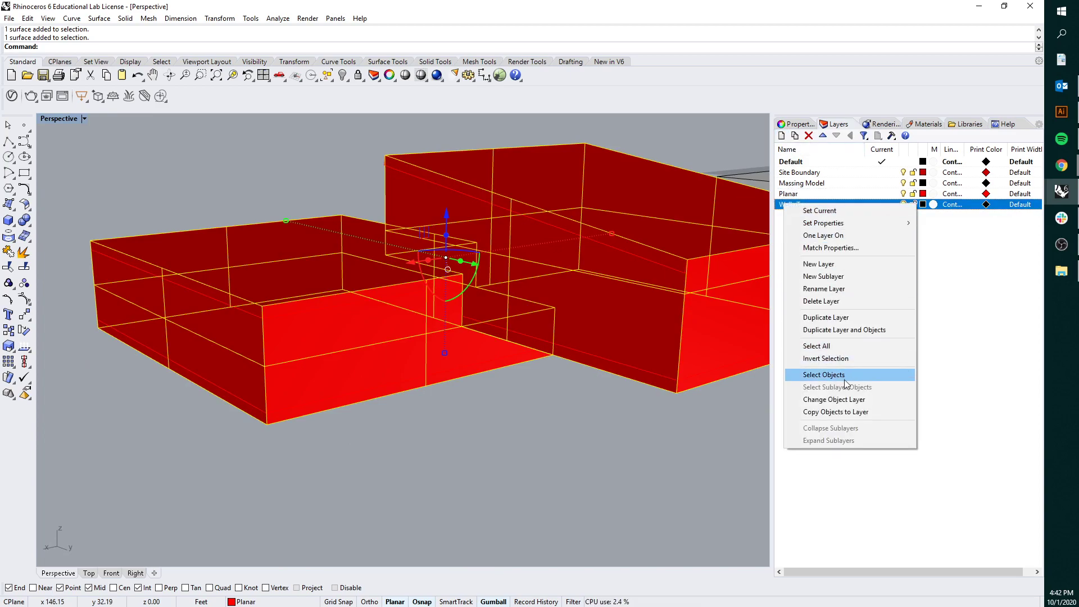
{"action": "left_click", "coordinate": [844, 400]}
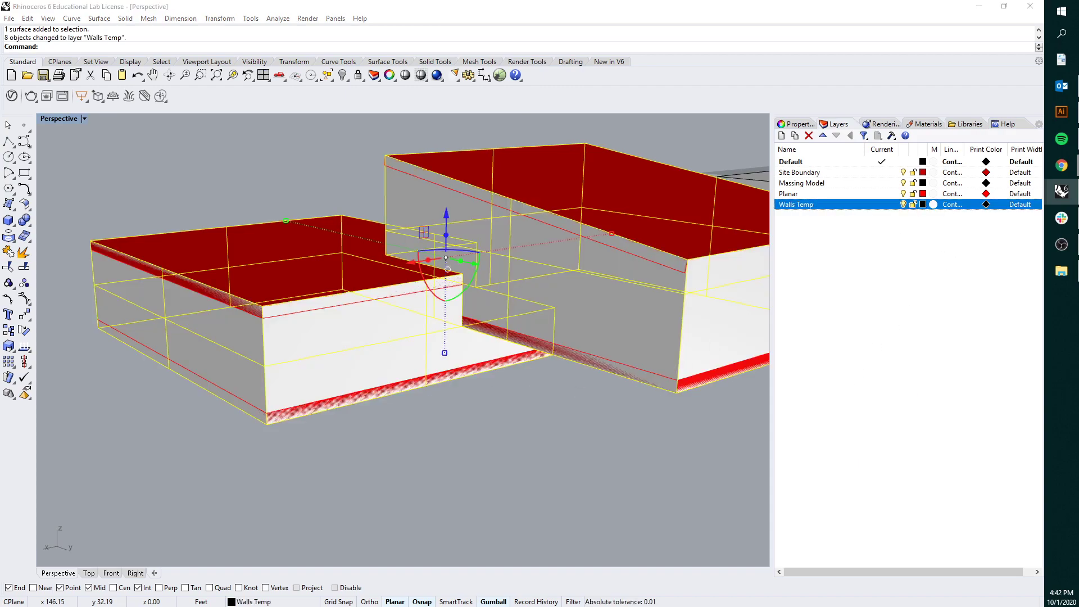
{"action": "key", "text": "Return"}
{"action": "left_click", "coordinate": [342, 442]}
- Orbit down to a low side view and select a single wall face
{"action": "right_click_drag", "start_coordinate": [268, 364], "coordinate": [436, 341]}
{"action": "scroll", "coordinate": [390, 328], "scroll_direction": "down", "scroll_amount": 6}
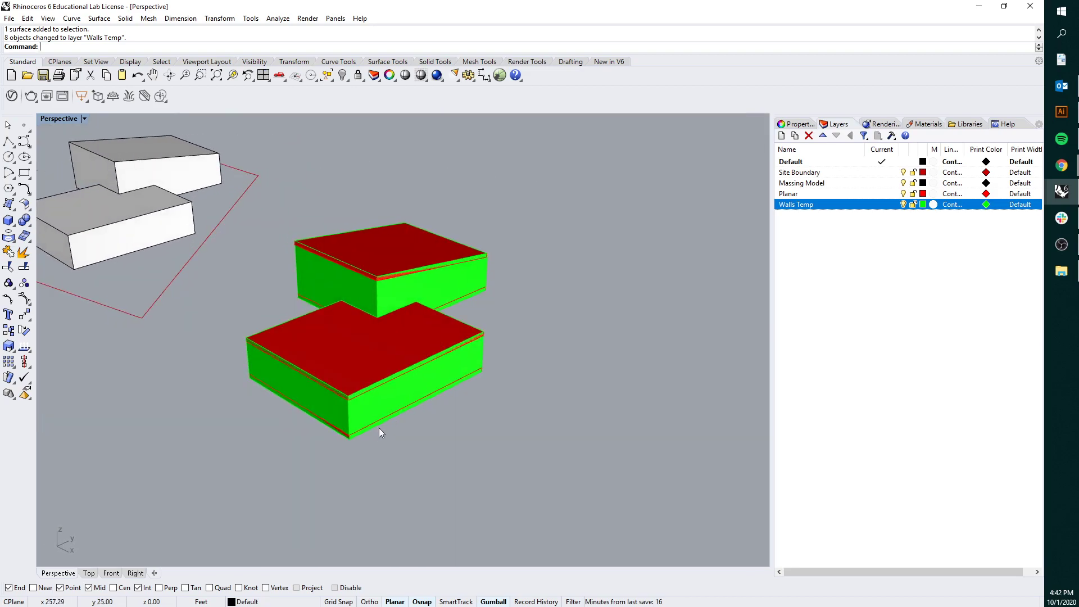
{"action": "scroll", "coordinate": [355, 403], "scroll_direction": "up", "scroll_amount": 6}
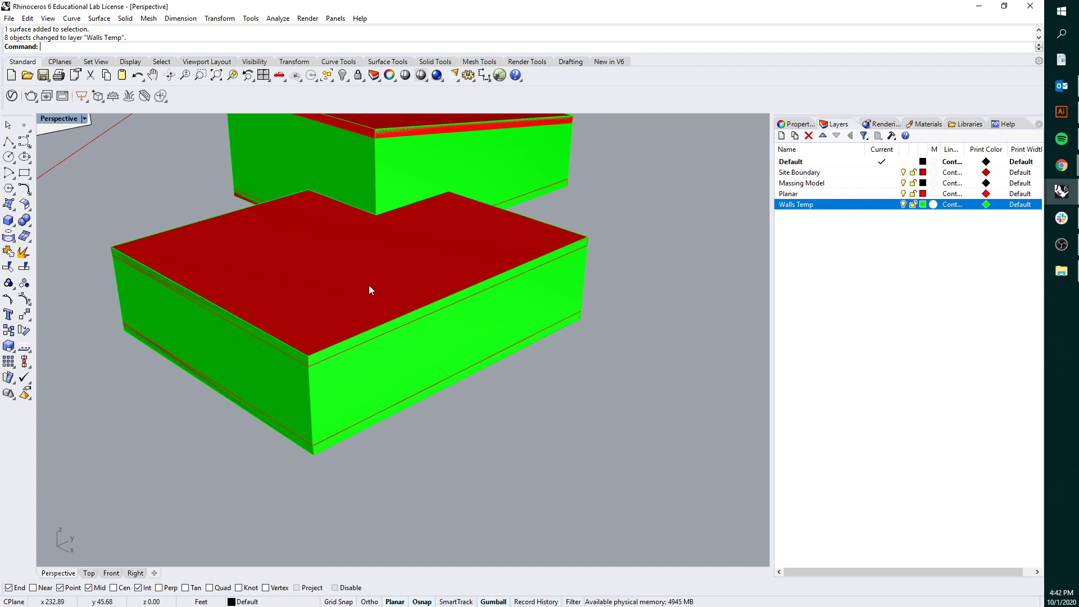
{"action": "right_click_drag", "start_coordinate": [471, 292], "coordinate": [334, 285]}
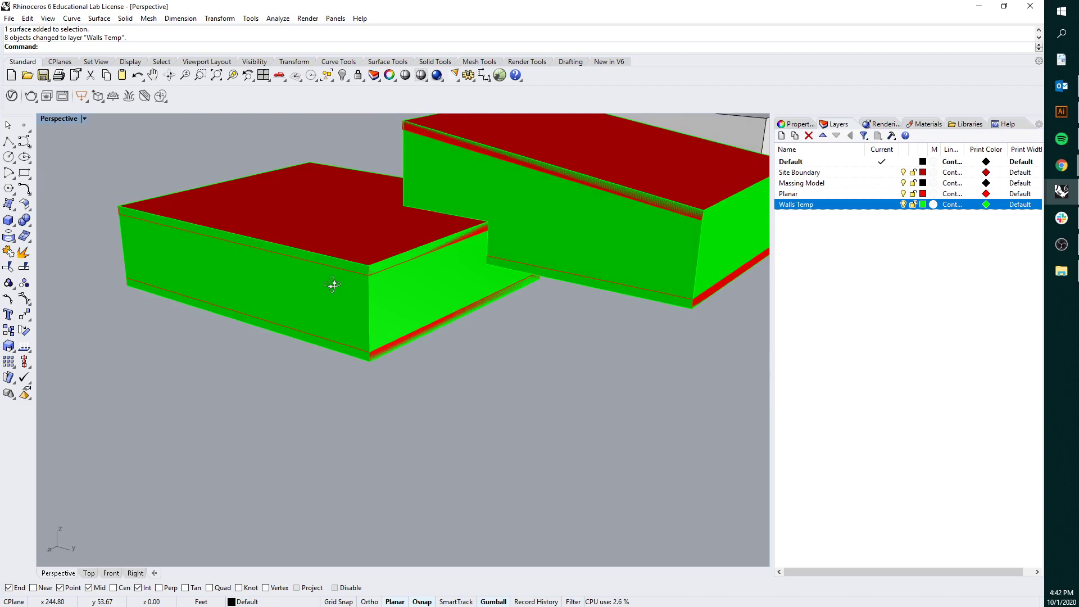
{"action": "scroll", "coordinate": [398, 297], "scroll_direction": "down", "scroll_amount": 3}
{"action": "scroll", "coordinate": [433, 292], "scroll_direction": "up", "scroll_amount": 3}
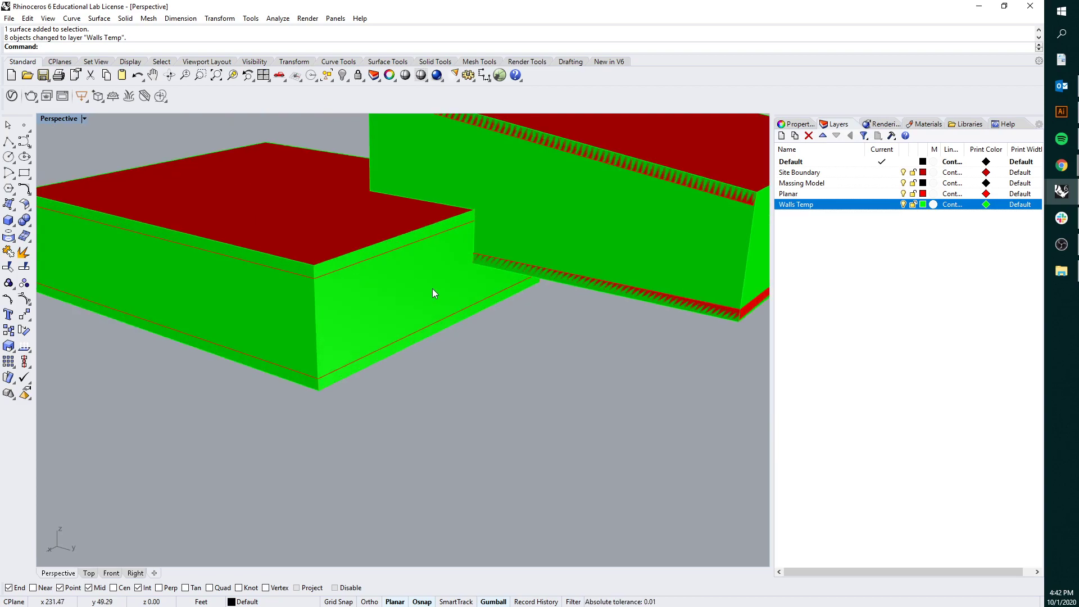
{"action": "left_click", "coordinate": [448, 259], "text": "ctrl+shift"}
{"action": "scroll", "coordinate": [448, 263], "scroll_direction": "down", "scroll_amount": 2}
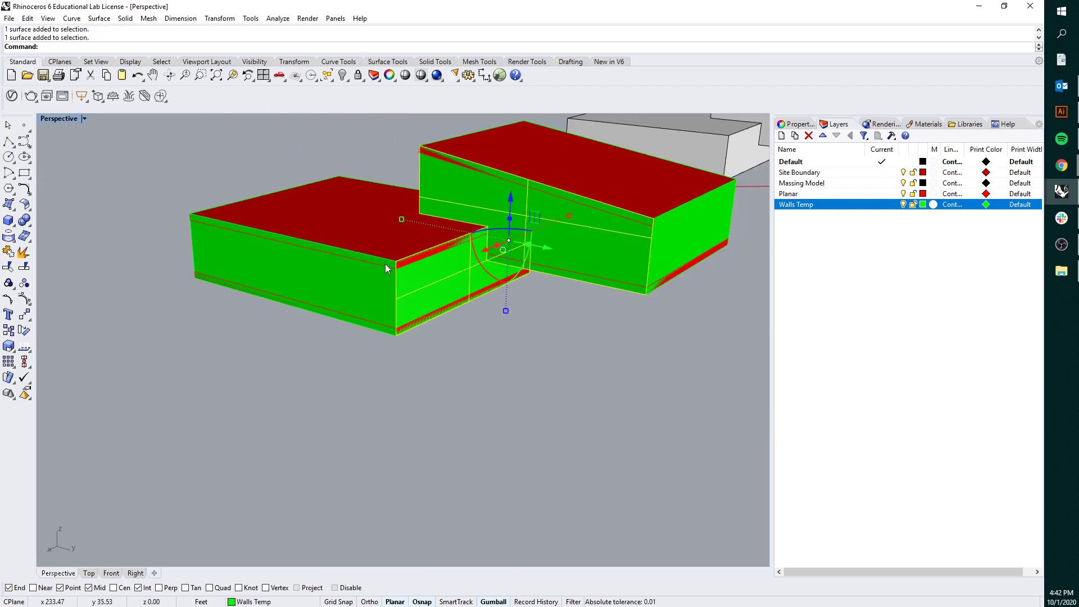
{"action": "right_click_drag", "start_coordinate": [399, 415], "coordinate": [361, 275]}
- Hide the two overlapping wall faces with the Hide command
{"action": "left_click", "coordinate": [325, 292], "text": "ctrl+shift"}
{"action": "left_click", "coordinate": [537, 284], "text": "ctrl+shift"}
{"action": "type", "text": "Hide"}
{"action": "key", "text": "Return"}
- Scale the left green wall vertically from its bottom corner to meet the slab above
{"action": "right_click_drag", "start_coordinate": [537, 285], "coordinate": [478, 282]}
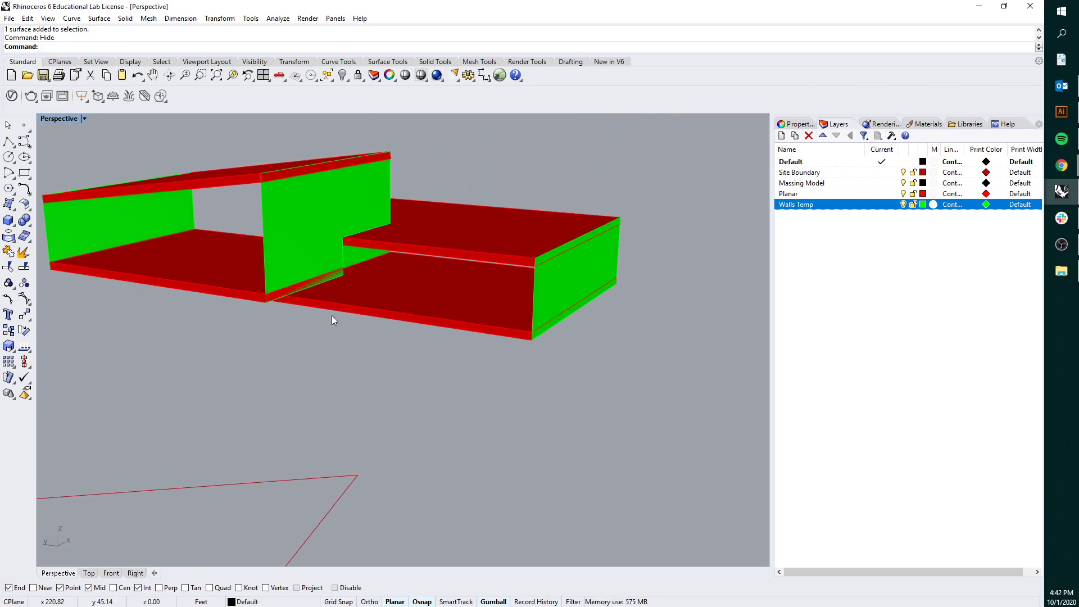
{"action": "right_click_drag", "start_coordinate": [332, 315], "coordinate": [322, 388]}
{"action": "right_click_drag", "start_coordinate": [405, 243], "coordinate": [121, 271]}
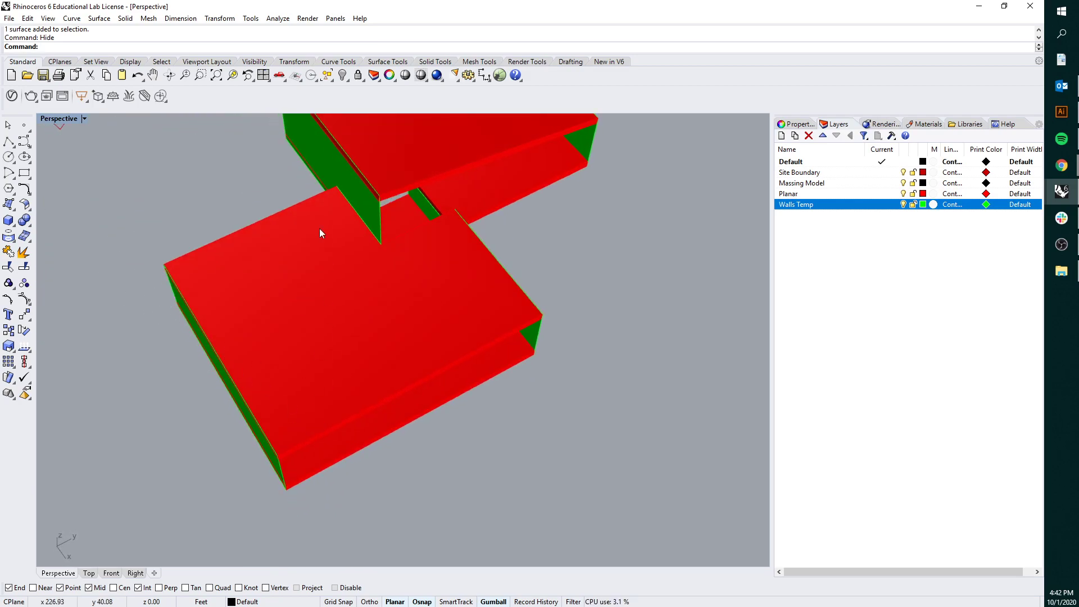
{"action": "scroll", "coordinate": [354, 292], "scroll_direction": "down", "scroll_amount": 5}
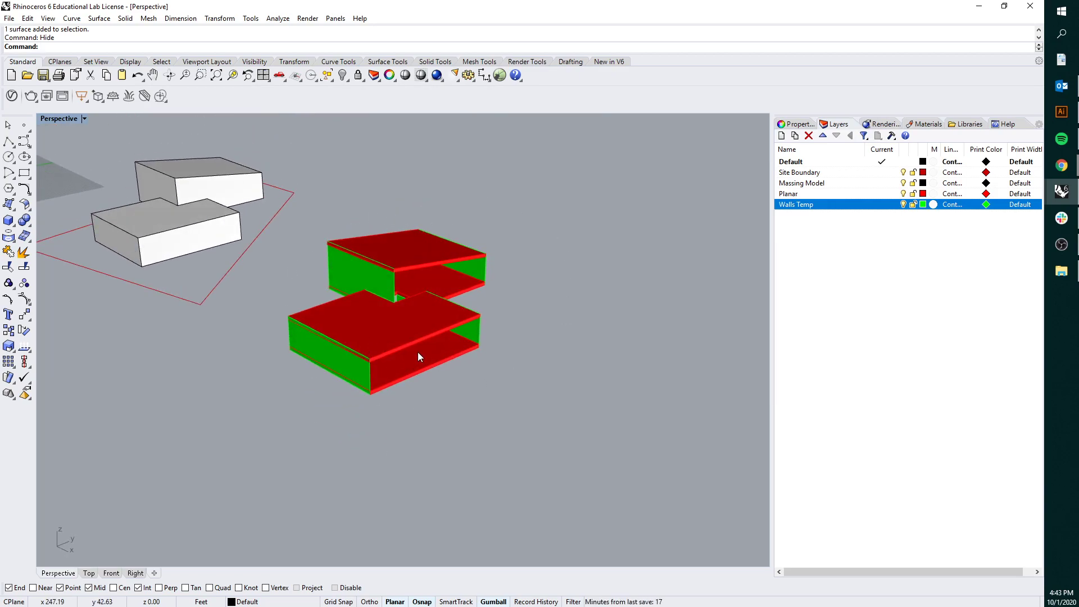
{"action": "scroll", "coordinate": [359, 373], "scroll_direction": "up", "scroll_amount": 6}
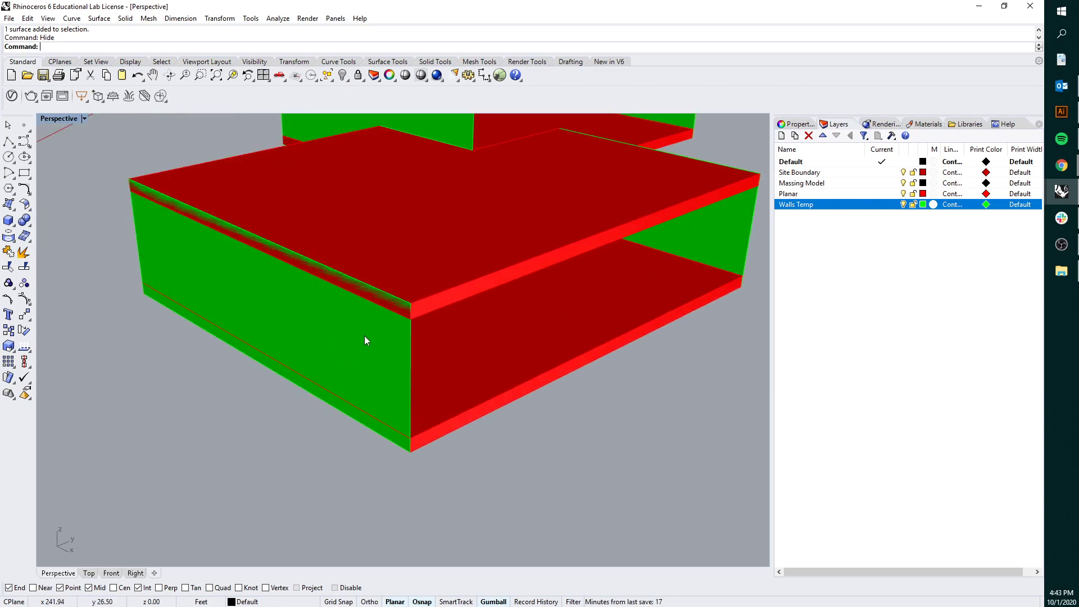
{"action": "left_click", "coordinate": [364, 335]}
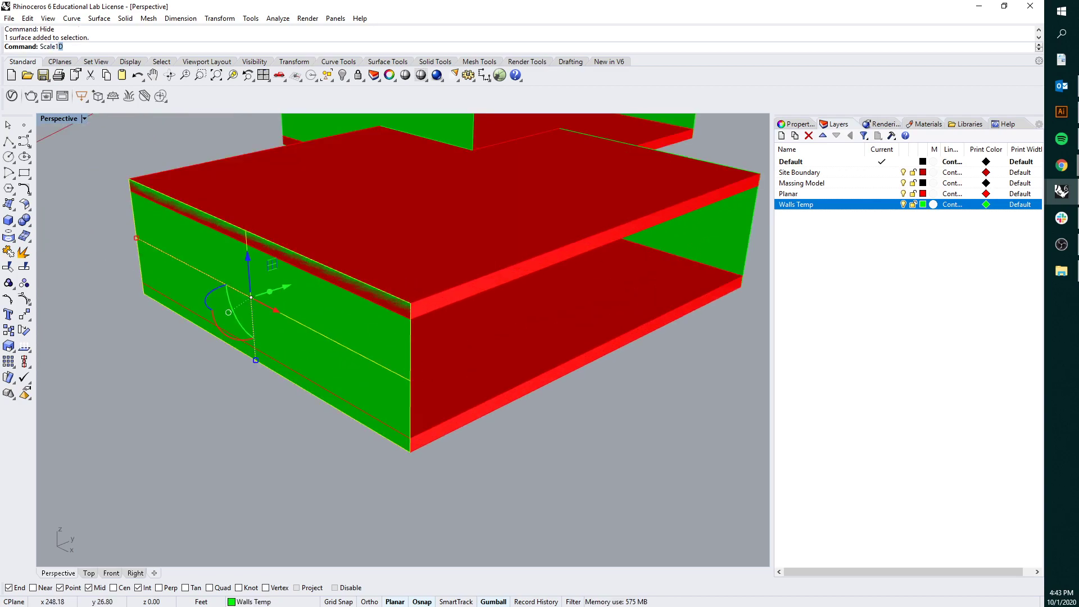
{"action": "key", "text": "Return"}
{"action": "left_click", "coordinate": [410, 451]}
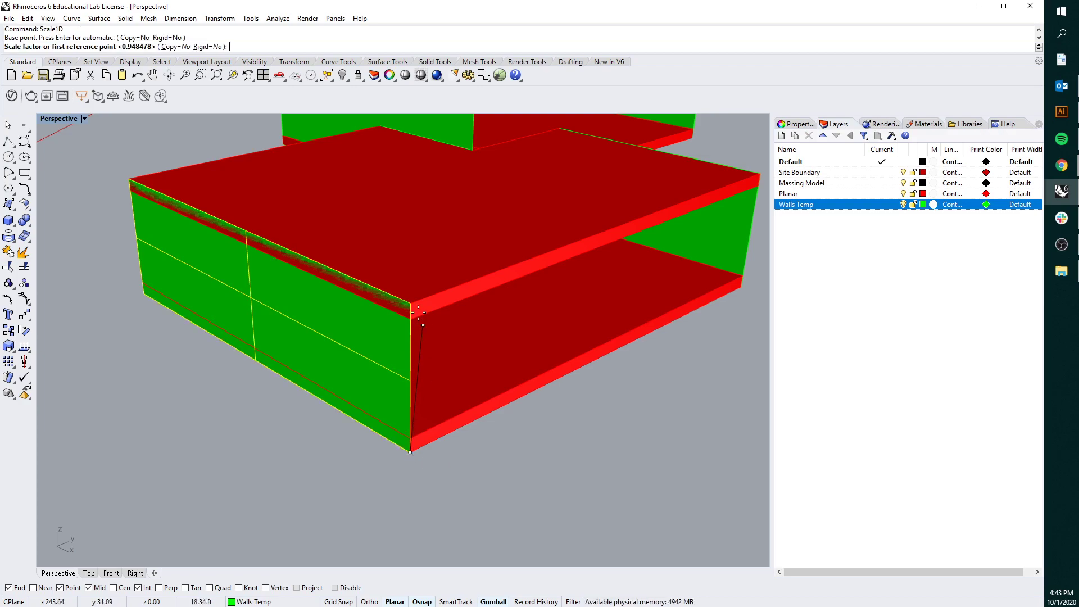
{"action": "left_click", "coordinate": [410, 304]}
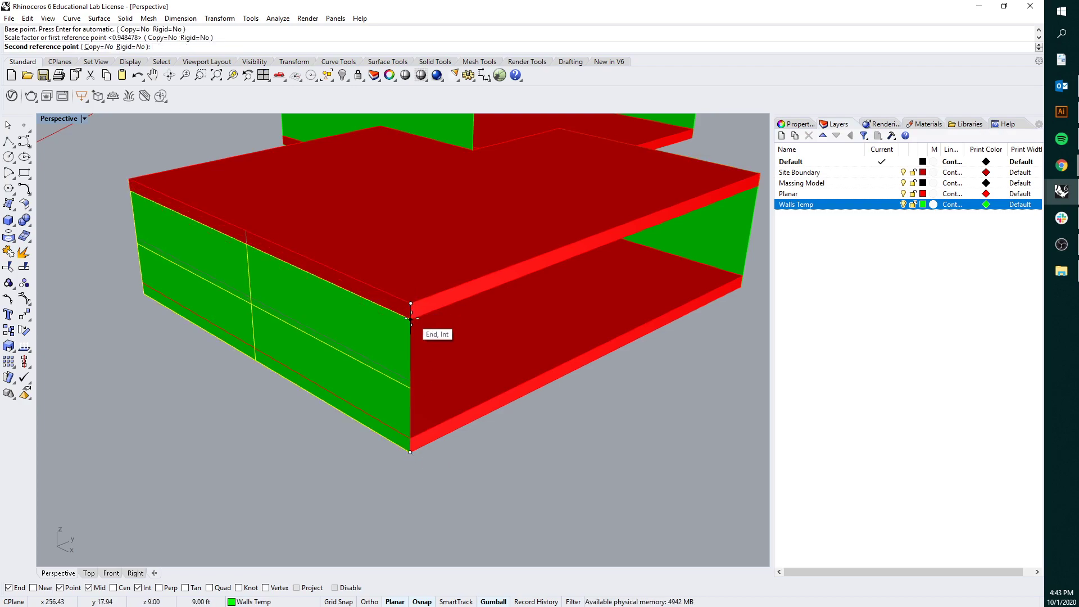
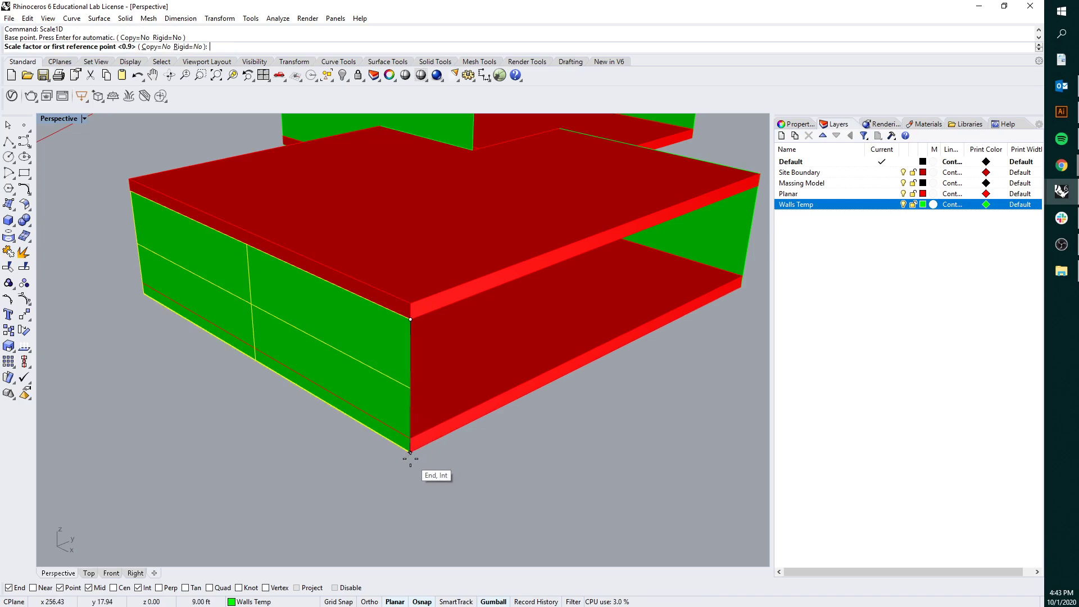
- Finish shortening the green walls with Scale1D reference points, then offset them into solid walls
{"action": "left_click", "coordinate": [411, 451]}
{"action": "left_click", "coordinate": [426, 450]}
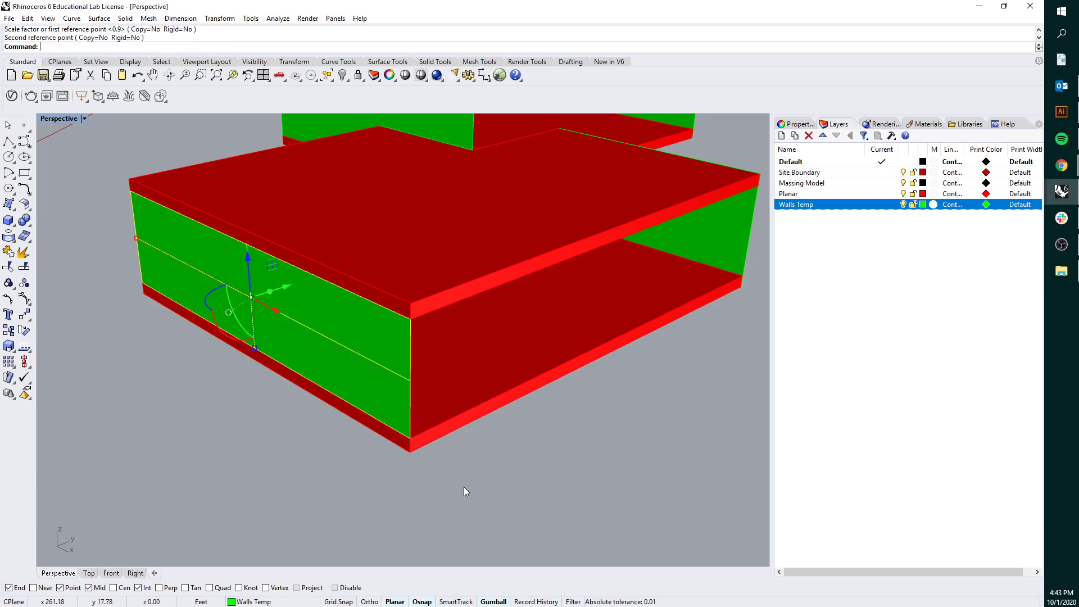
{"action": "type", "text": "OffsetSrf"}
{"action": "key", "text": "Return"}
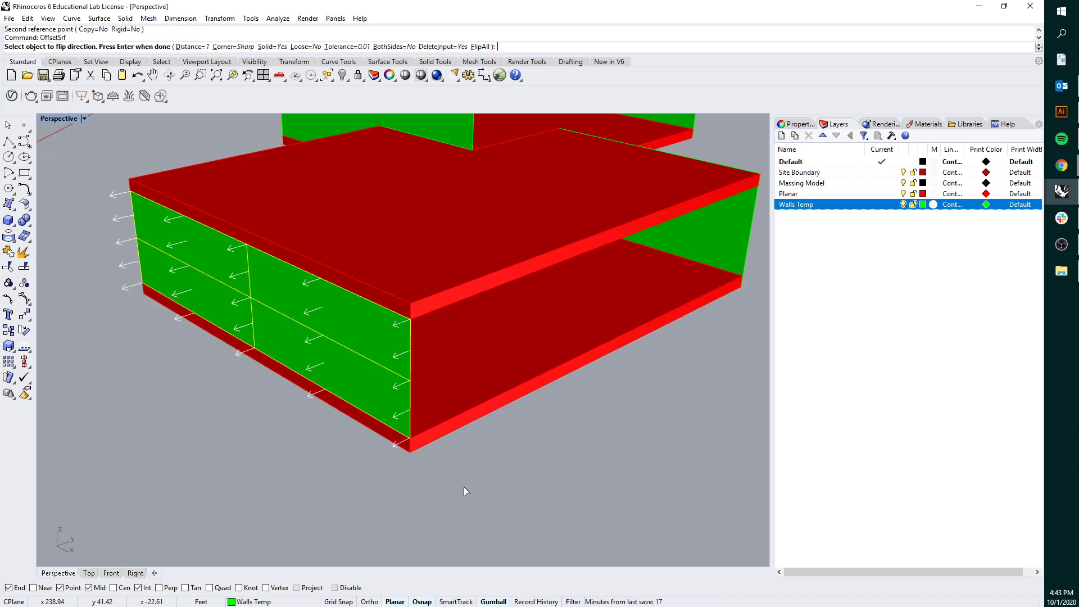
{"action": "key", "text": "Return"}
- Turn the view toward the right green wall and select that wall surface
{"action": "right_click_drag", "start_coordinate": [503, 492], "coordinate": [491, 447]}
{"action": "scroll", "coordinate": [250, 230], "scroll_direction": "down", "scroll_amount": 5}
{"action": "right_click_drag", "start_coordinate": [371, 219], "coordinate": [338, 277], "text": "shift"}
{"action": "right_click_drag", "start_coordinate": [504, 253], "coordinate": [399, 249]}
{"action": "scroll", "coordinate": [397, 253], "scroll_direction": "up", "scroll_amount": 7}
{"action": "left_click", "coordinate": [373, 271]}
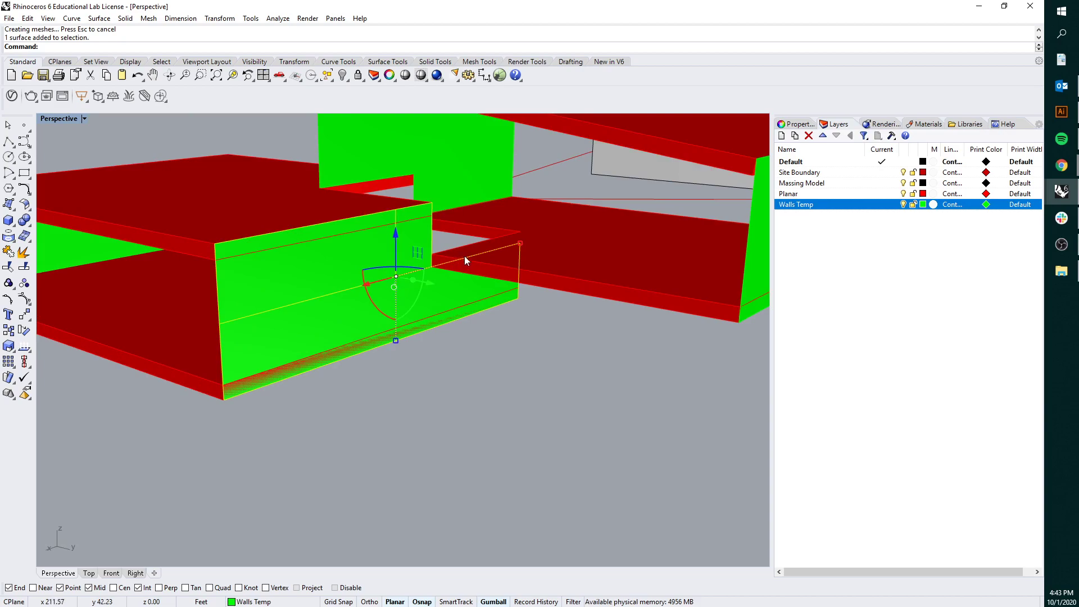
{"action": "right_click_drag", "start_coordinate": [464, 256], "coordinate": [440, 223]}
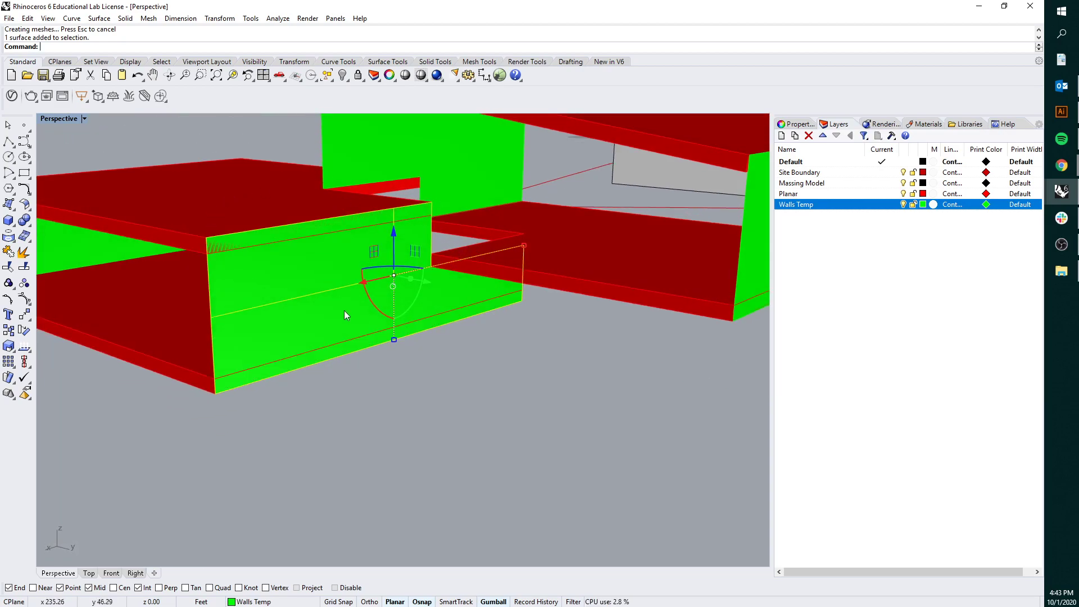
- Scale1D the front green wall by 0.9 from its lower corner, then shorten it by reference points
{"action": "type", "text": "scale1d"}
{"action": "key", "text": "Return"}
{"action": "scroll", "coordinate": [208, 245], "scroll_direction": "up", "scroll_amount": 3}
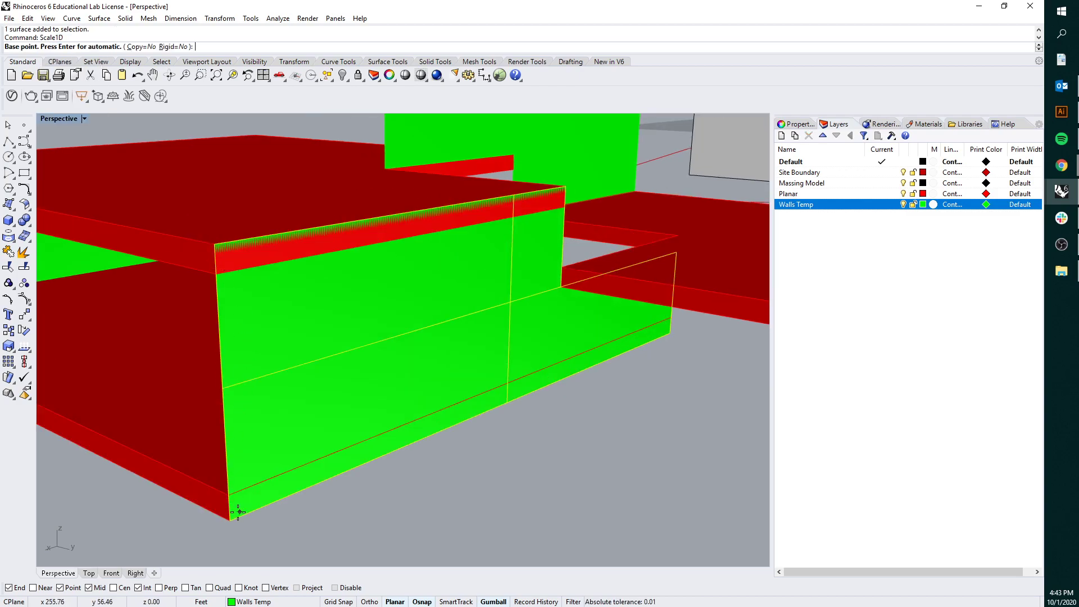
{"action": "left_click", "coordinate": [231, 520]}
{"action": "type", "text": "0.9"}
{"action": "key", "text": "Return"}
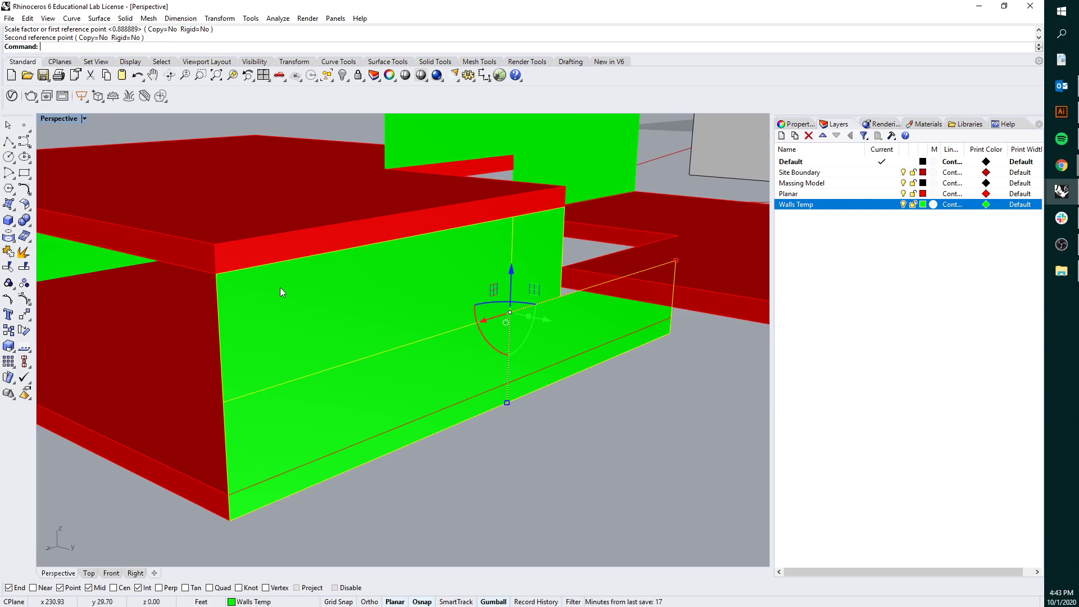
{"action": "key", "text": "Return"}
{"action": "left_click", "coordinate": [218, 274]}
{"action": "left_click", "coordinate": [230, 520]}
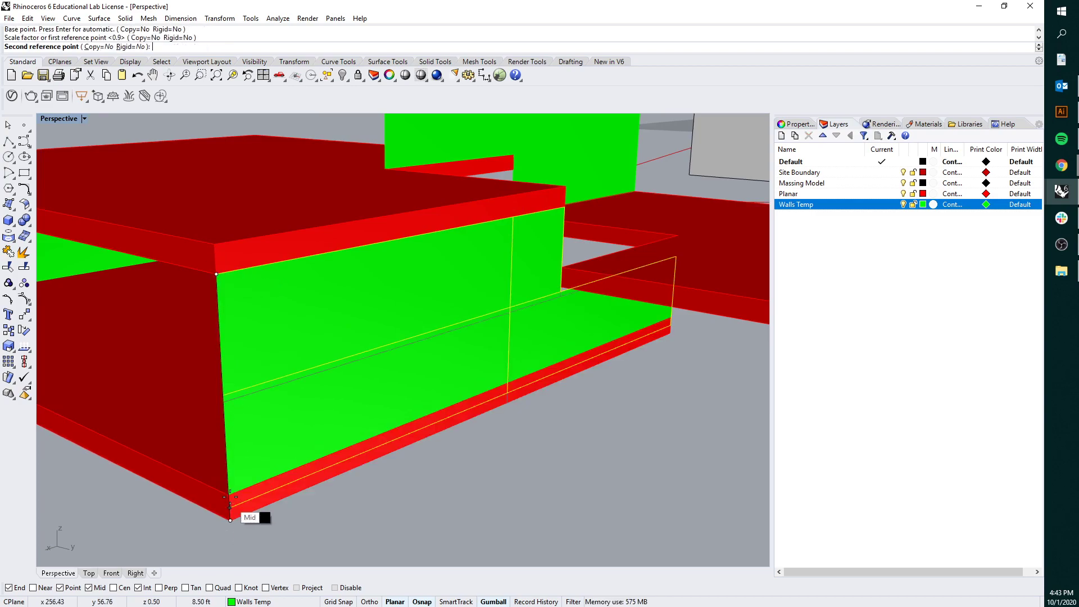
{"action": "left_click", "coordinate": [229, 495]}
- Inspect the resized wall from below and undo the last height change
{"action": "right_click_drag", "start_coordinate": [553, 399], "coordinate": [559, 360]}
{"action": "key", "text": "Escape"}
{"action": "right_click_drag", "start_coordinate": [666, 369], "coordinate": [621, 362]}
{"action": "scroll", "coordinate": [552, 265], "scroll_direction": "up", "scroll_amount": 6}
{"action": "right_click_drag", "start_coordinate": [552, 264], "coordinate": [520, 285]}
{"action": "scroll", "coordinate": [536, 295], "scroll_direction": "down", "scroll_amount": 5}
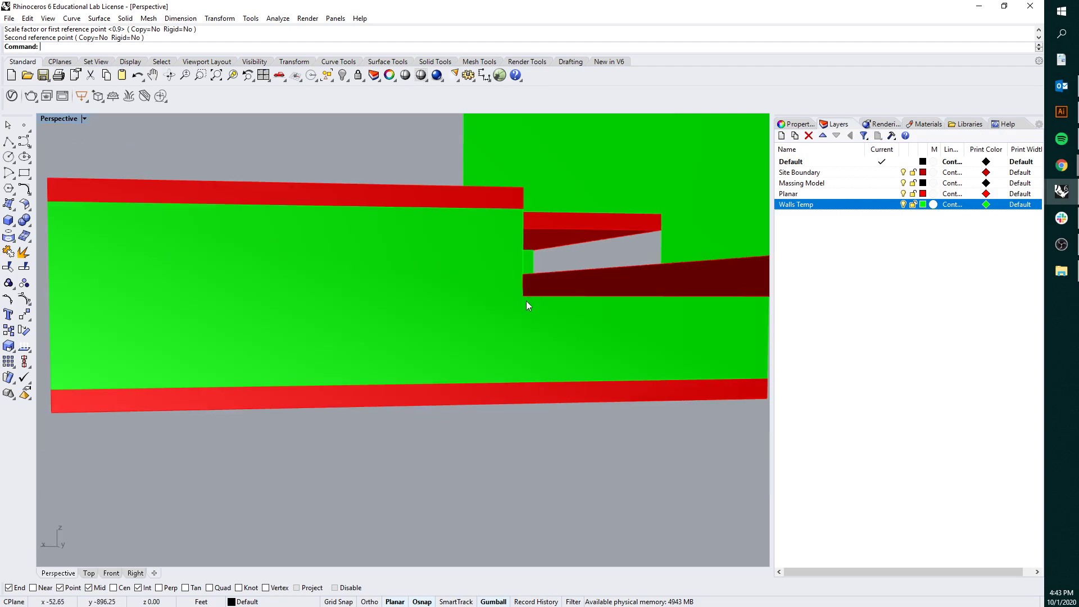
{"action": "key", "text": "ctrl+z"}
- Re-check the green wall from a higher viewpoint and begin a polyline
{"action": "scroll", "coordinate": [623, 332], "scroll_direction": "up", "scroll_amount": 6}
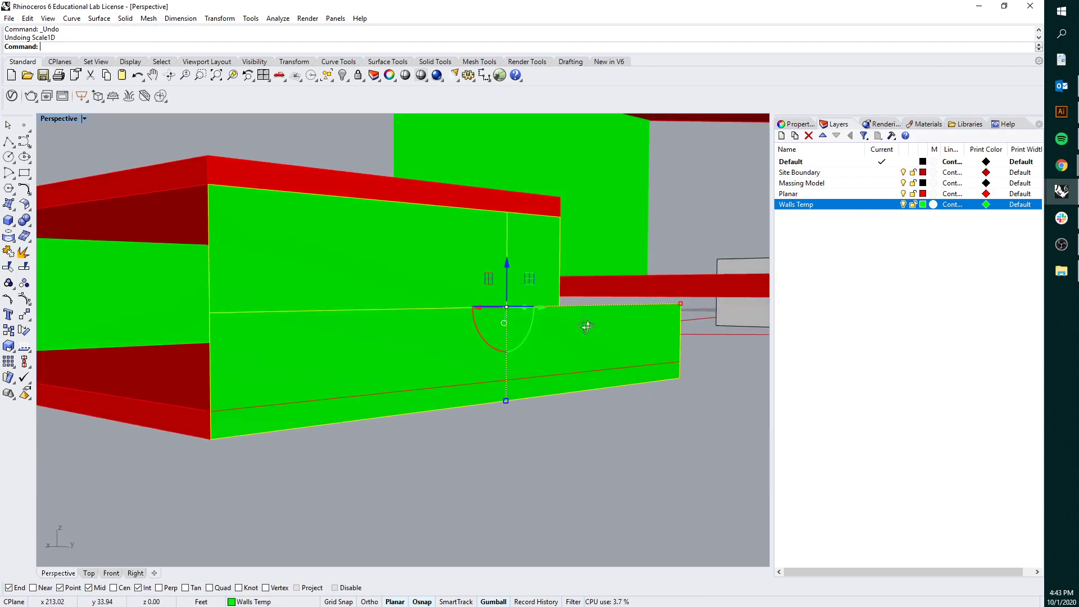
{"action": "right_click_drag", "start_coordinate": [646, 379], "coordinate": [603, 421]}
{"action": "left_click", "coordinate": [589, 310]}
{"action": "scroll", "coordinate": [603, 421], "scroll_direction": "down", "scroll_amount": 6}
{"action": "key", "text": "Escape"}
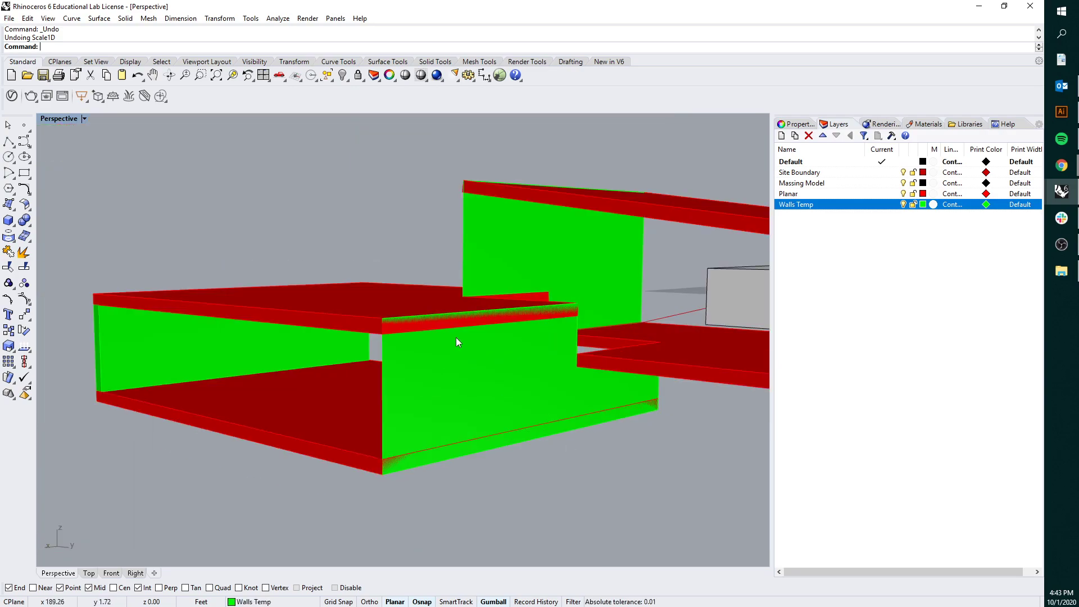
{"action": "right_click_drag", "start_coordinate": [456, 337], "coordinate": [446, 346]}
{"action": "left_click", "coordinate": [8, 141]}
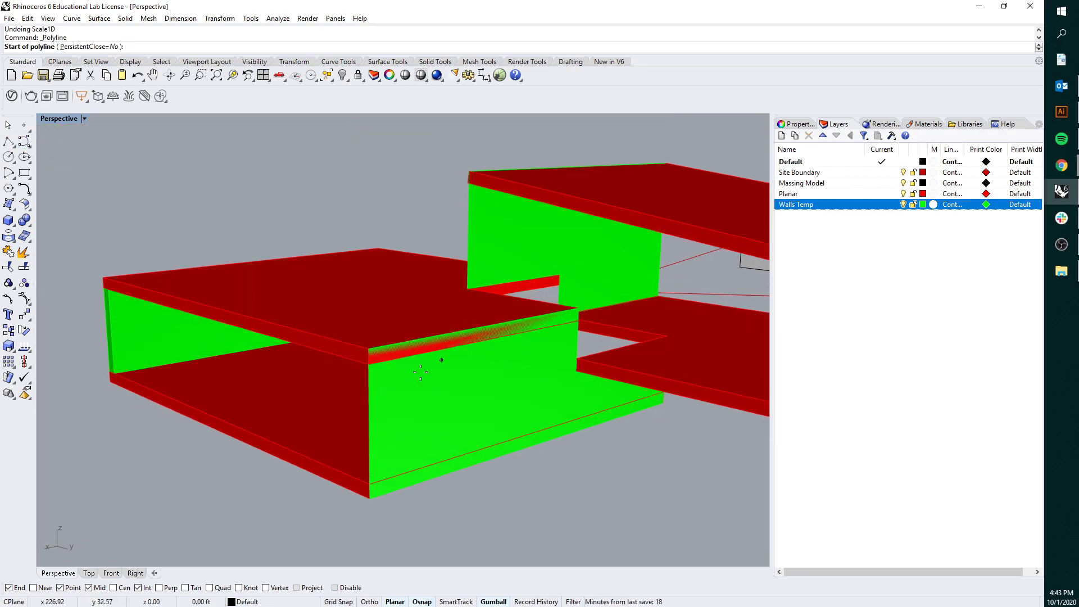
- Draw a line along the front green wall's top corners and select it
{"action": "left_click", "coordinate": [369, 365]}
{"action": "scroll", "coordinate": [369, 364], "scroll_direction": "down", "scroll_amount": 4}
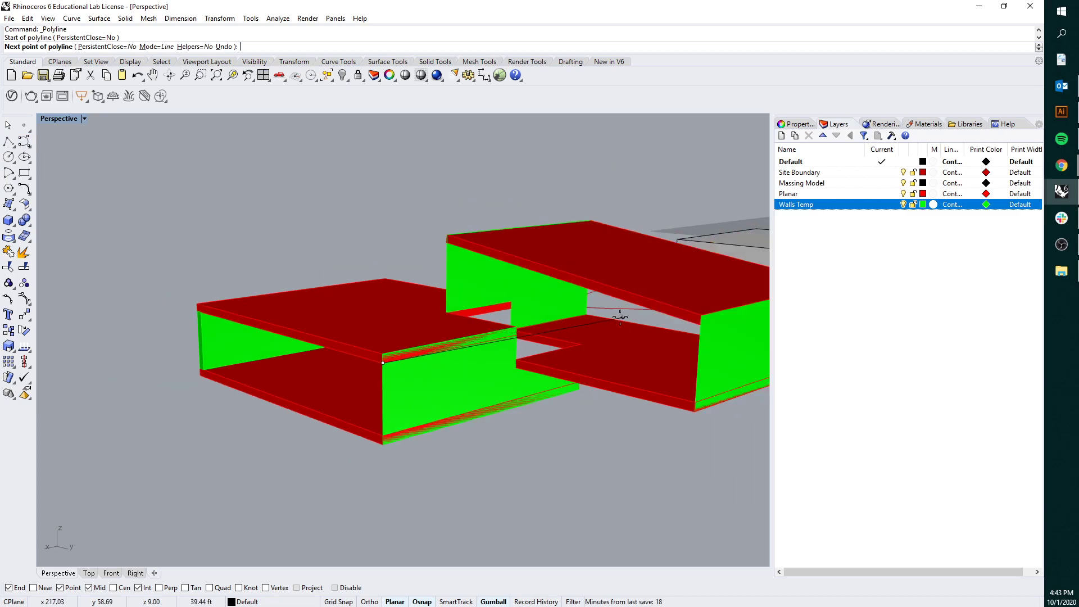
{"action": "scroll", "coordinate": [526, 341], "scroll_direction": "up", "scroll_amount": 4}
{"action": "left_click", "coordinate": [513, 330]}
{"action": "key", "text": "Return"}
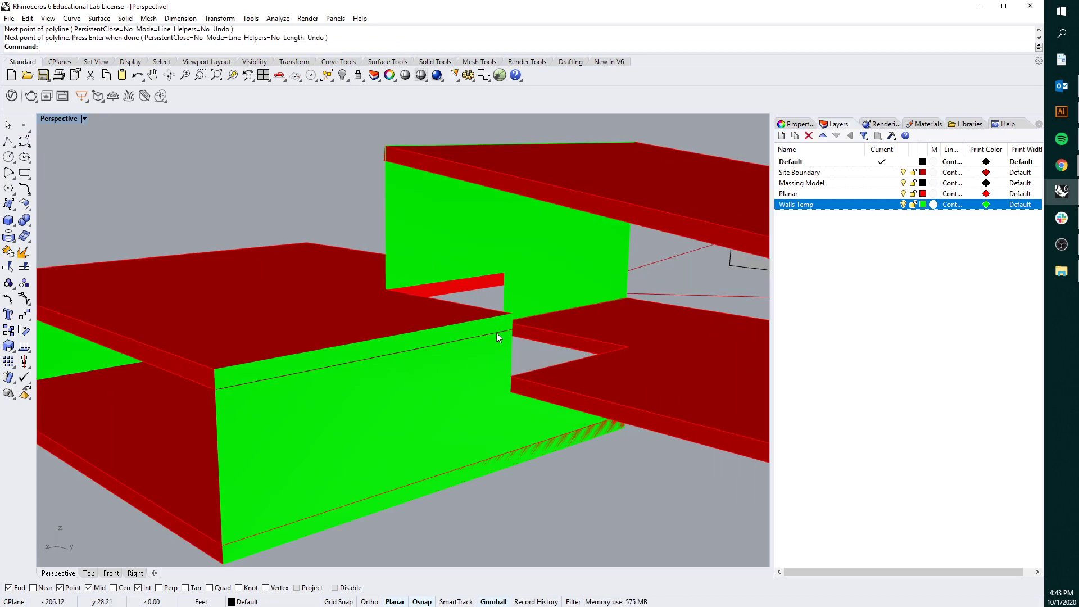
{"action": "left_click", "coordinate": [495, 333]}
{"action": "left_click", "coordinate": [539, 363]}
{"action": "left_click", "coordinate": [200, 362]}
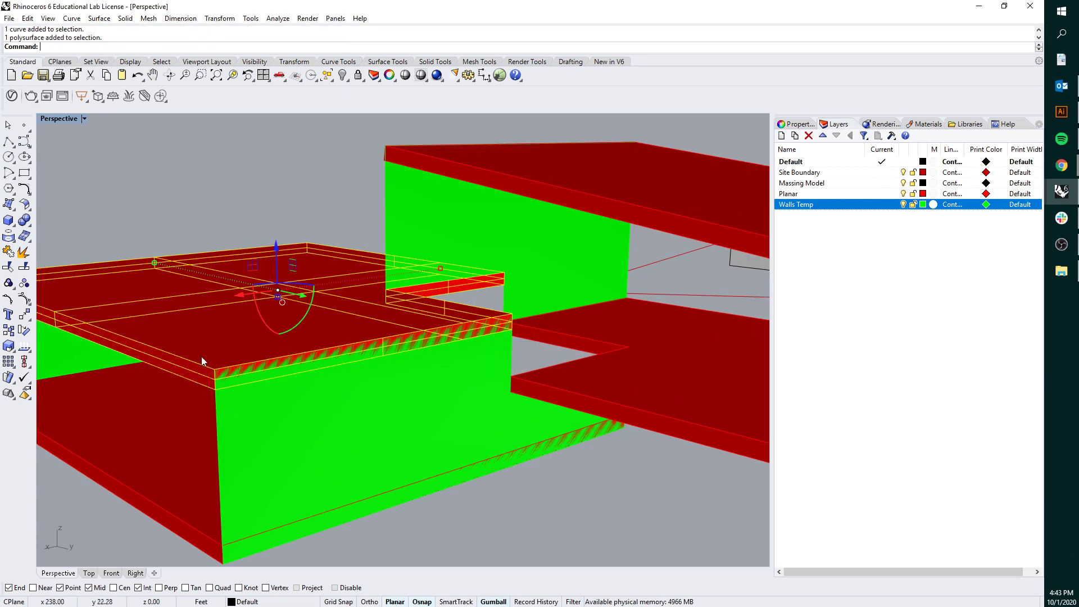
{"action": "left_click", "coordinate": [228, 386]}
{"action": "left_click", "coordinate": [263, 409]}
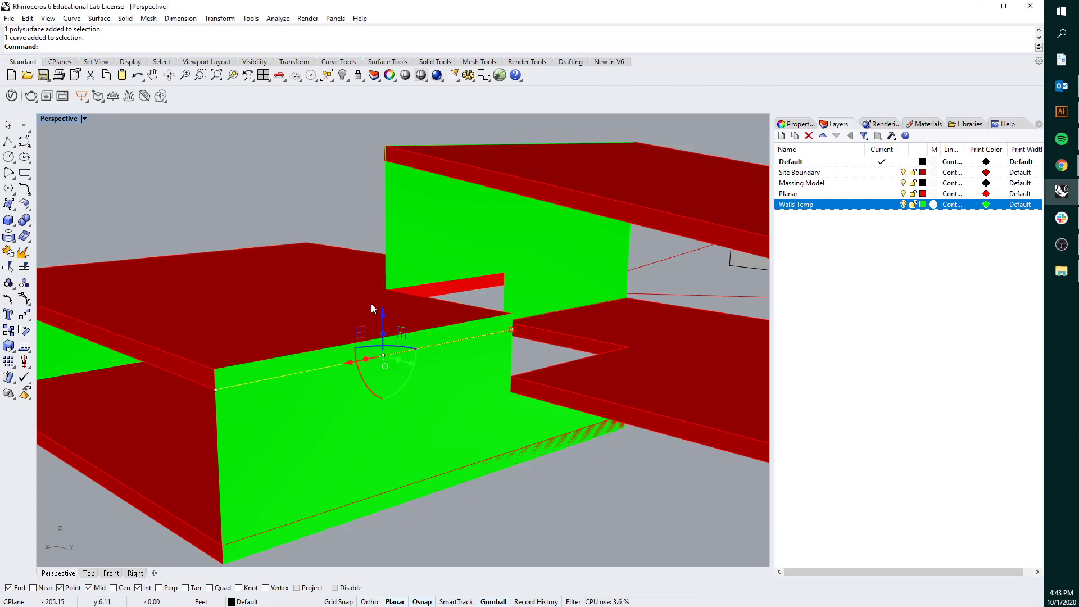
- Trim the wall's top strip with that line and delete the leftover strip
{"action": "type", "text": "trim"}
{"action": "key", "text": "Return"}
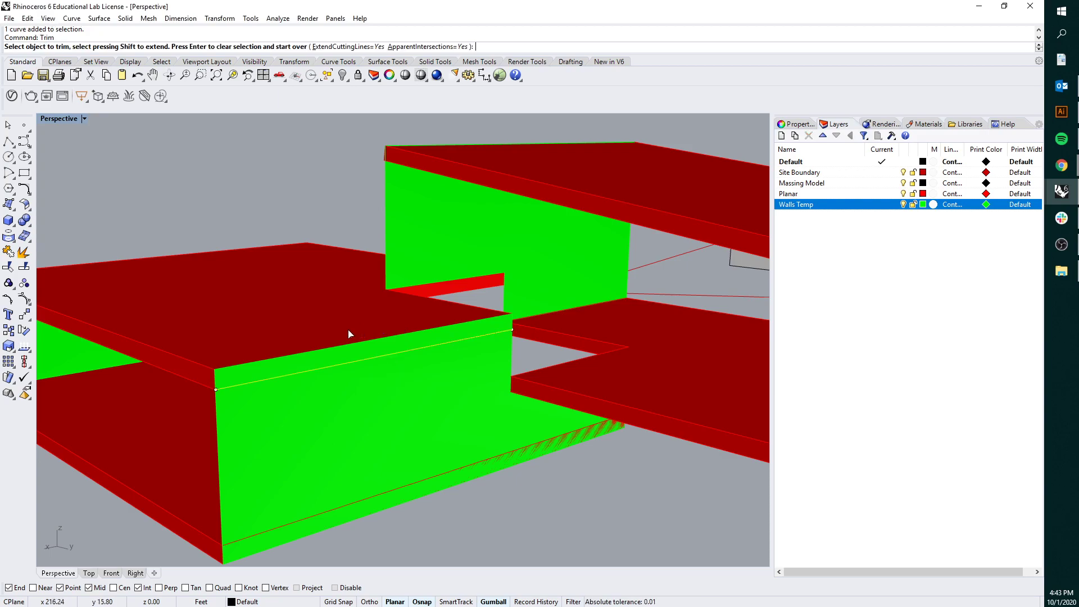
{"action": "left_click", "coordinate": [276, 365]}
{"action": "left_click", "coordinate": [306, 405]}
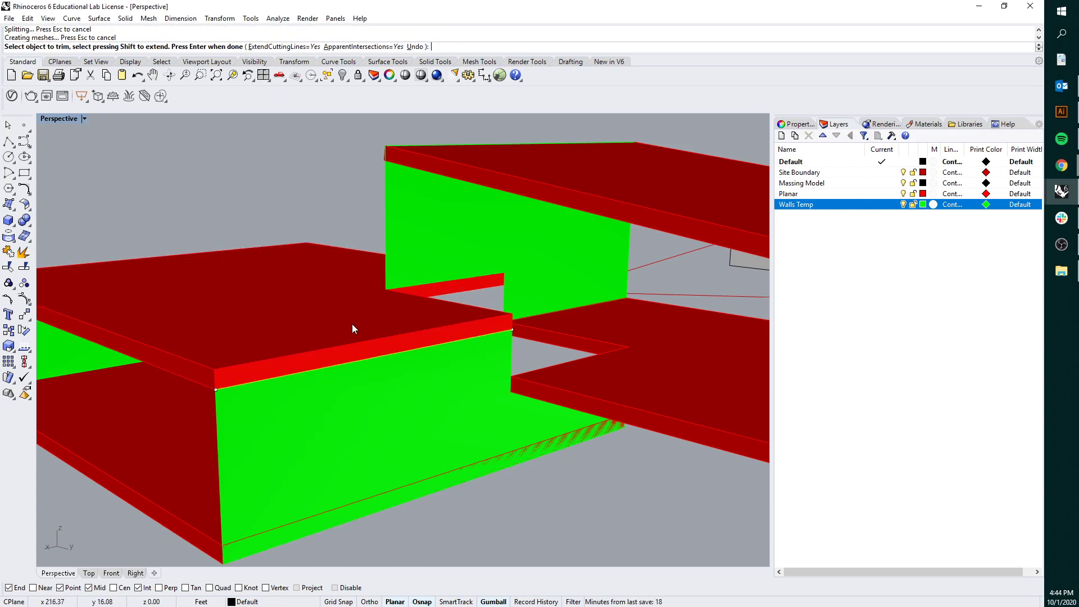
{"action": "key", "text": "Return"}
{"action": "left_click", "coordinate": [326, 319]}
{"action": "key", "text": "Delete"}
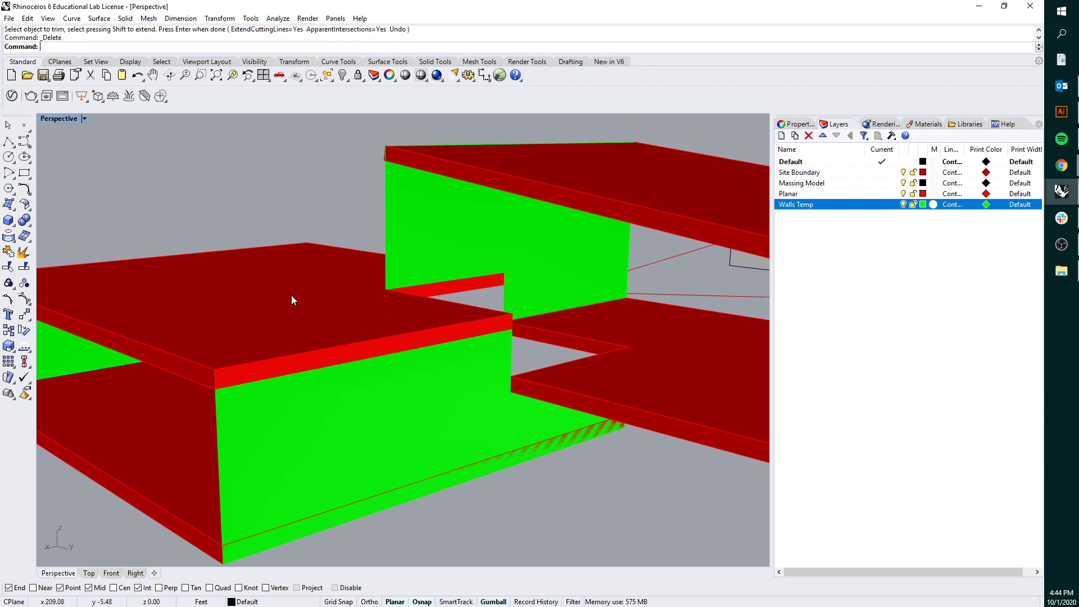
- Draw a second polyline along the wall's bottom corners and select it
{"action": "left_click", "coordinate": [9, 142]}
{"action": "right_click_drag", "start_coordinate": [221, 487], "coordinate": [221, 464]}
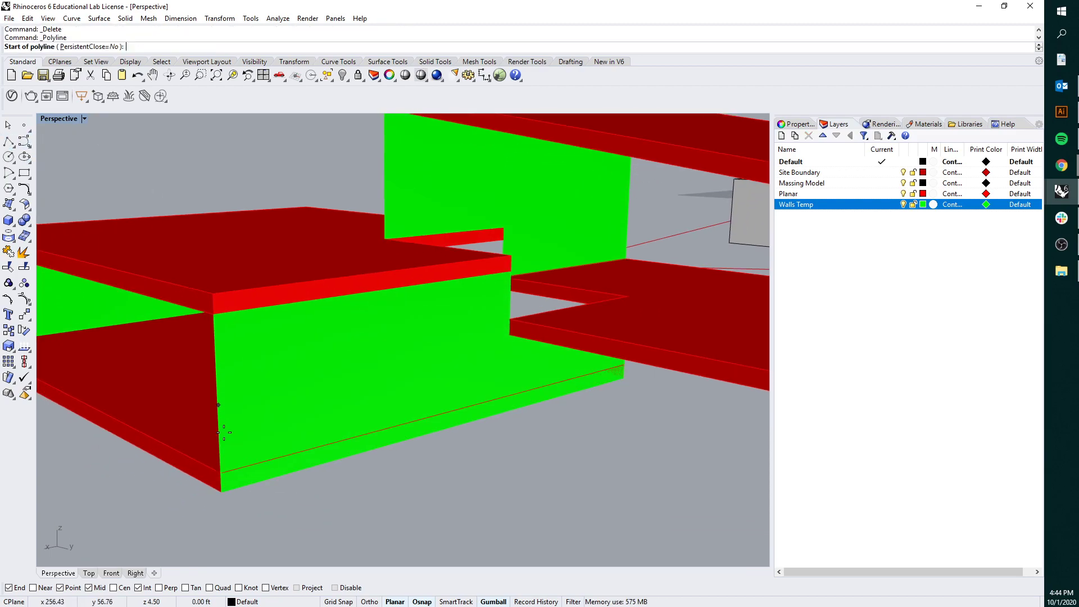
{"action": "left_click", "coordinate": [223, 472]}
{"action": "right_click_drag", "start_coordinate": [494, 422], "coordinate": [605, 368]}
{"action": "left_click", "coordinate": [582, 359]}
{"action": "right_click", "coordinate": [582, 359]}
{"action": "left_click", "coordinate": [590, 369]}
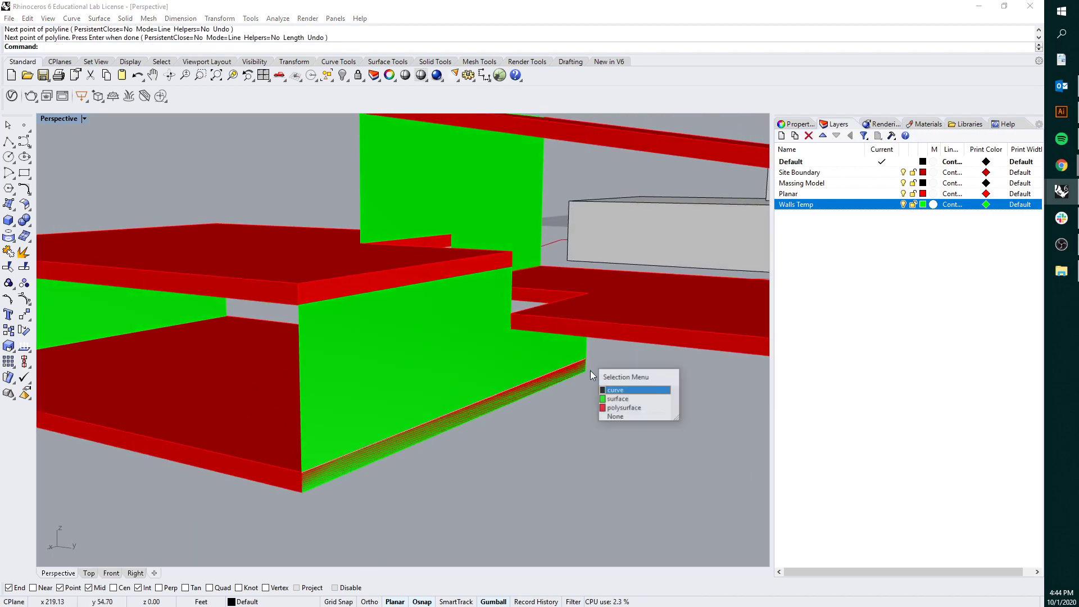
{"action": "left_click", "coordinate": [617, 391]}
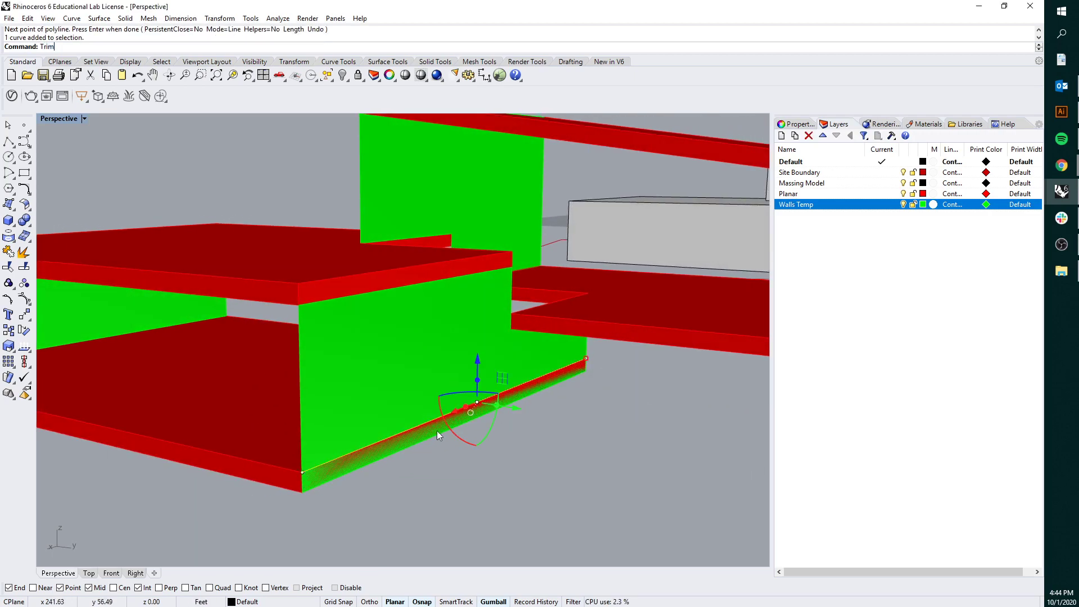
- Trim off the wall's bottom strip, delete it, and select the trimmed wall
{"action": "type", "text": "Trim"}
{"action": "key", "text": "Return"}
{"action": "left_click", "coordinate": [361, 459]}
{"action": "left_click", "coordinate": [414, 488]}
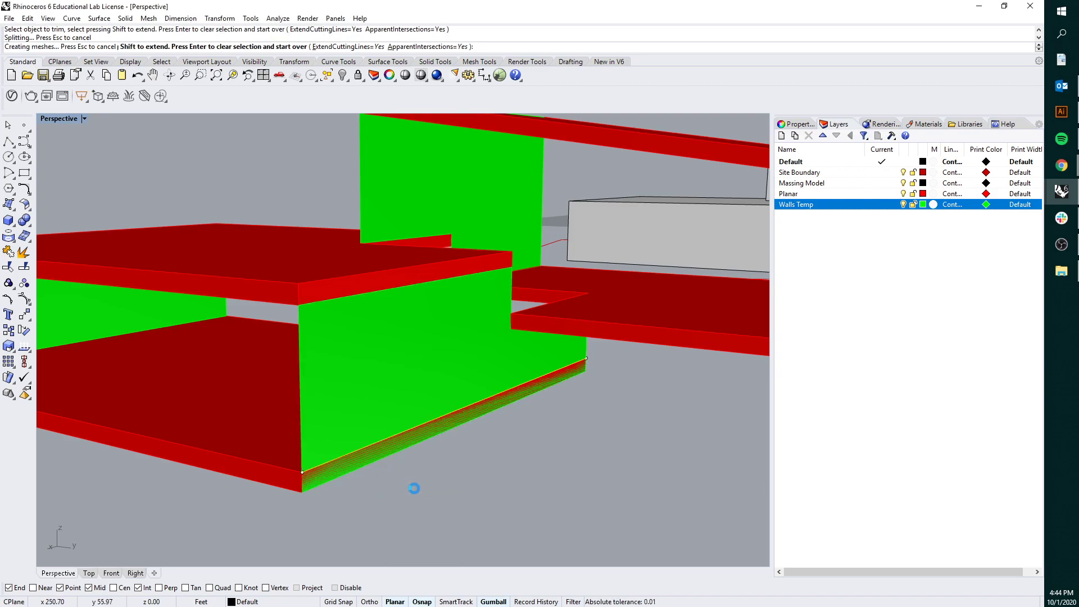
{"action": "key", "text": "Return"}
{"action": "left_click", "coordinate": [423, 479]}
{"action": "key", "text": "Delete"}
{"action": "left_click", "coordinate": [338, 396]}
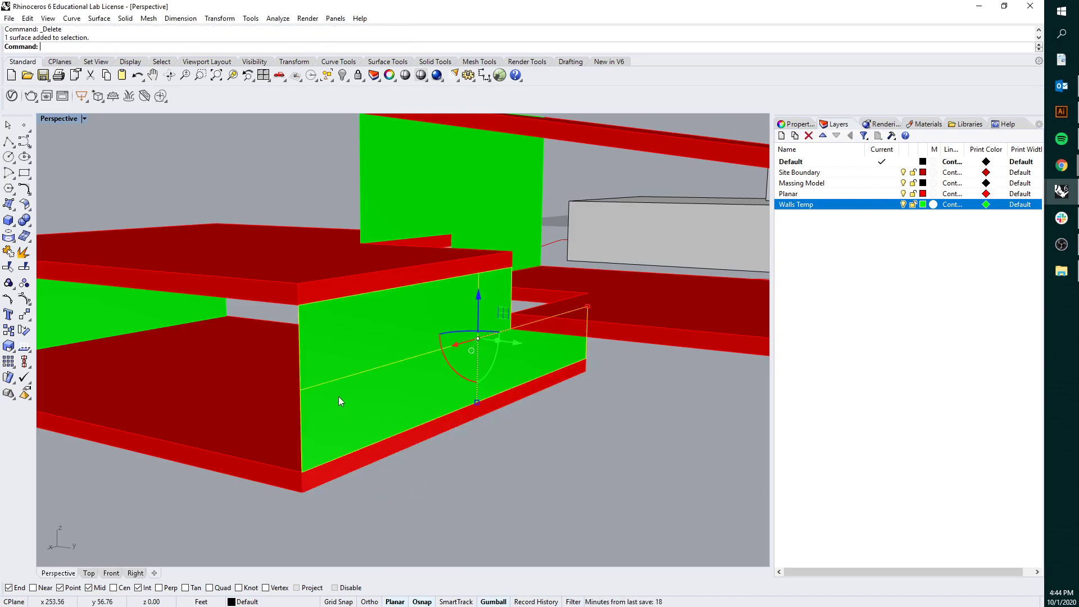
{"action": "right_click_drag", "start_coordinate": [338, 396], "coordinate": [363, 379]}
- Offset the trimmed front wall into a solid with FlipAll, then orbit to check walls and slabs
{"action": "type", "text": "O"}
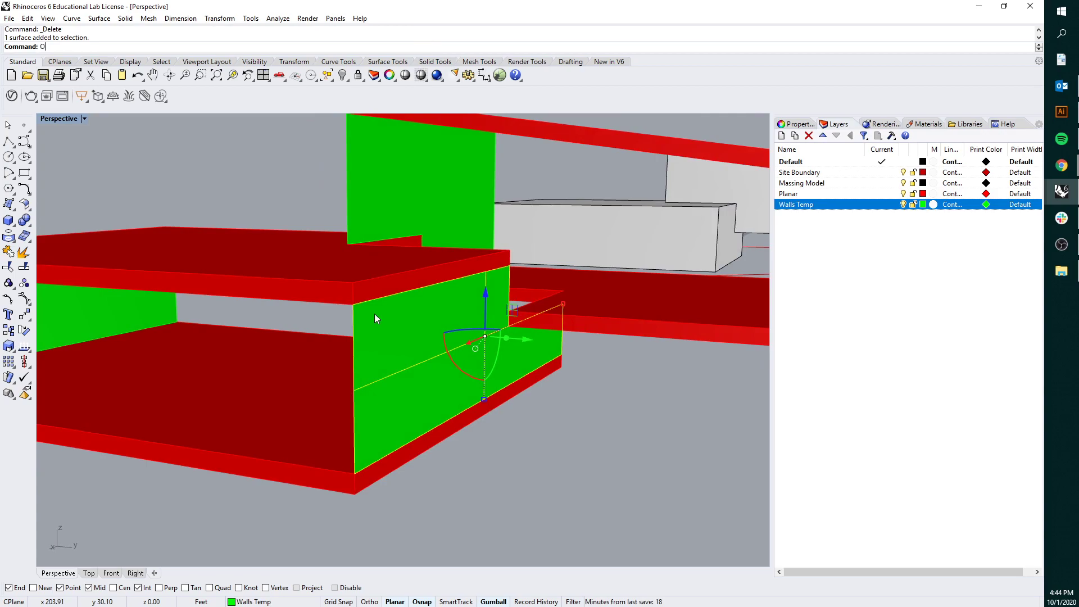
{"action": "type", "text": "ffsetSrf"}
{"action": "key", "text": "Return"}
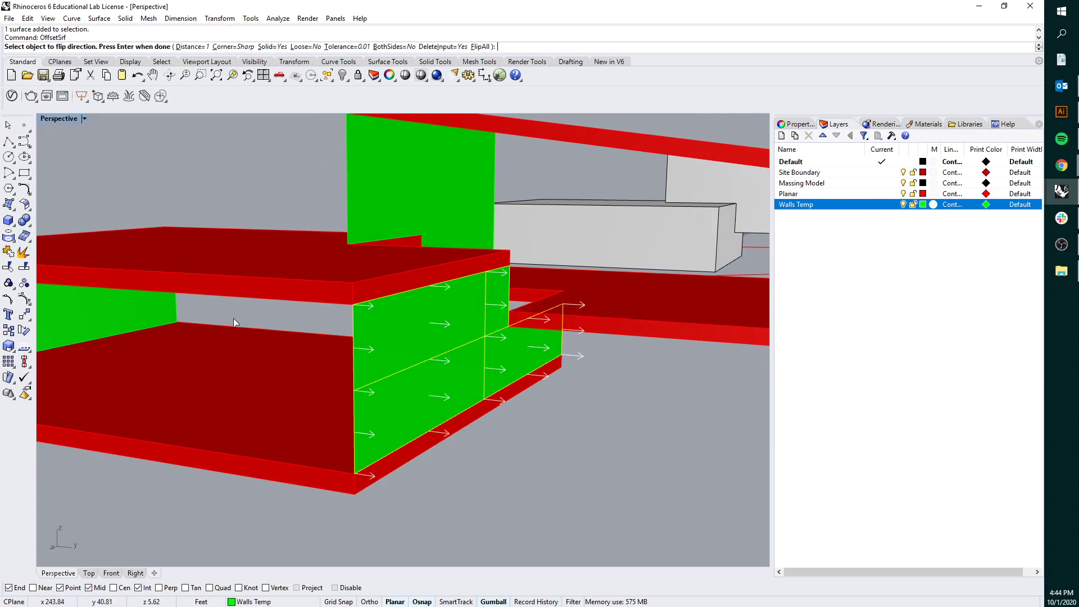
{"action": "type", "text": "f"}
{"action": "key", "text": "Return"}
{"action": "key", "text": "Return"}
{"action": "left_click", "coordinate": [539, 449]}
{"action": "right_click_drag", "start_coordinate": [562, 438], "coordinate": [524, 342]}
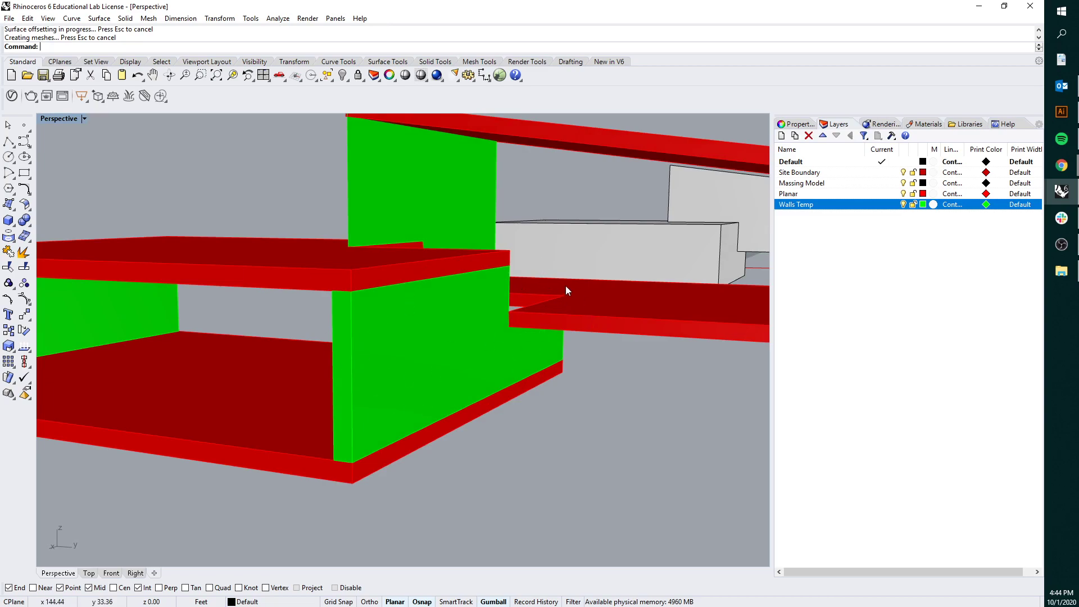
{"action": "right_click_drag", "start_coordinate": [566, 287], "coordinate": [600, 336]}
{"action": "right_click_drag", "start_coordinate": [504, 372], "coordinate": [156, 288]}
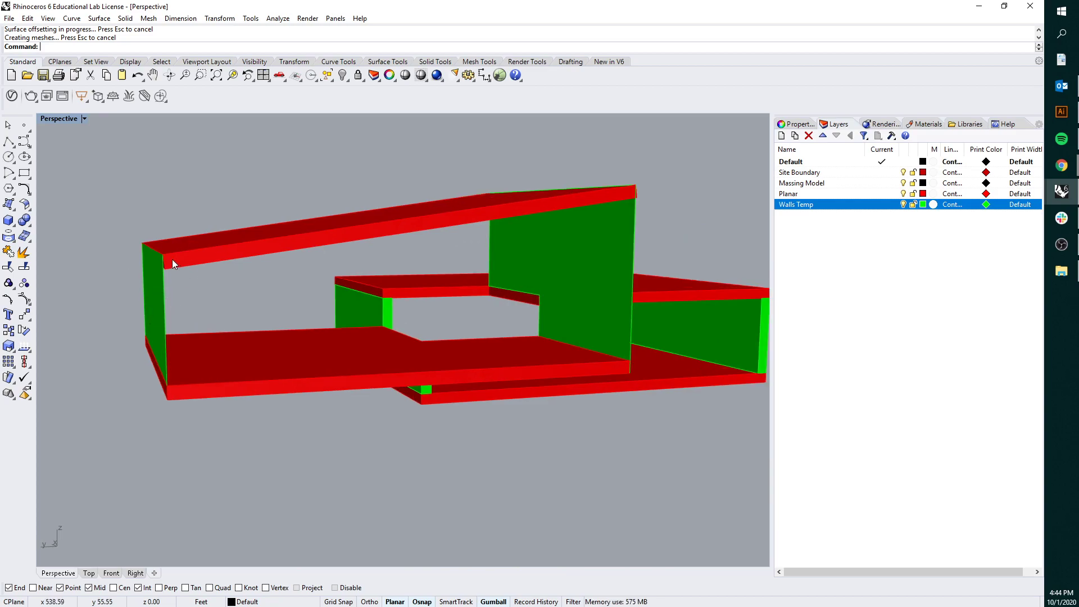
{"action": "right_click_drag", "start_coordinate": [534, 238], "coordinate": [461, 295]}
{"action": "scroll", "coordinate": [273, 255], "scroll_direction": "up", "scroll_amount": 5}
{"action": "left_click", "coordinate": [275, 279]}
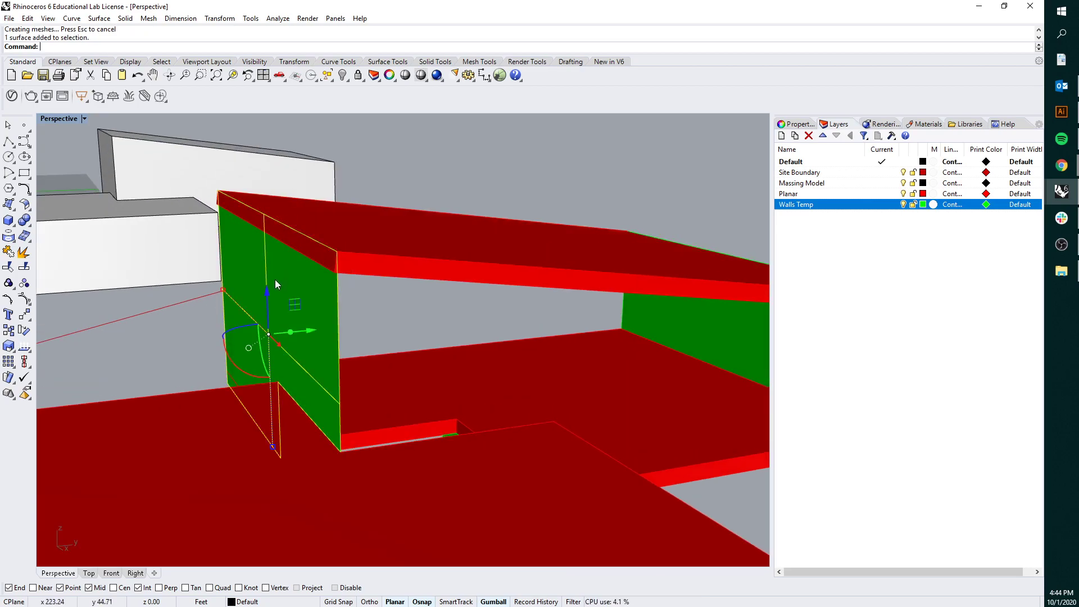
{"action": "type", "text": "OffsetSrf"}
{"action": "key", "text": "Return"}
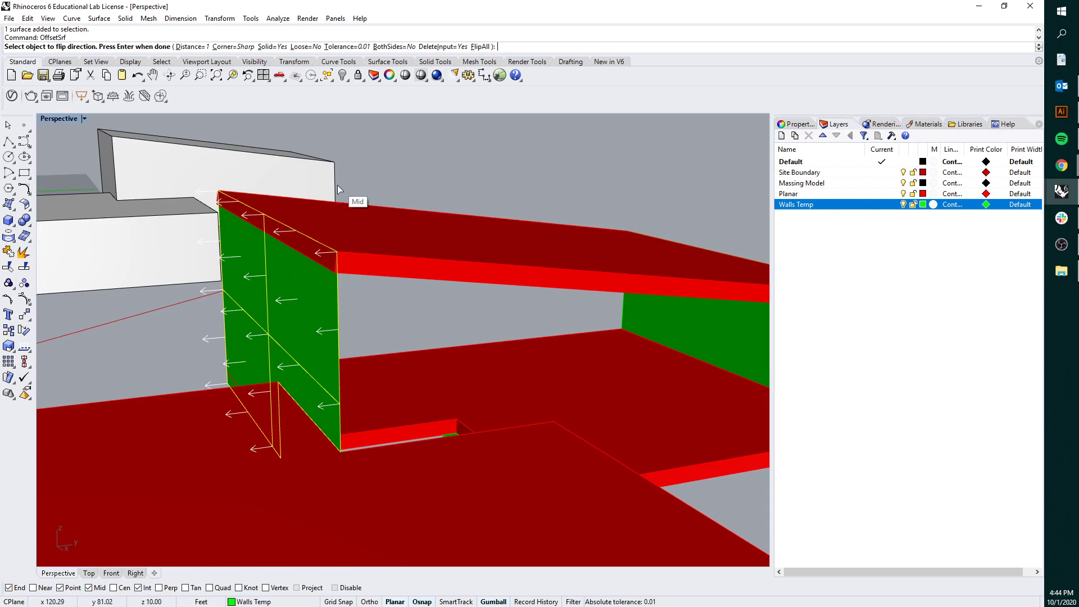
{"action": "type", "text": "f"}
{"action": "key", "text": "Return"}
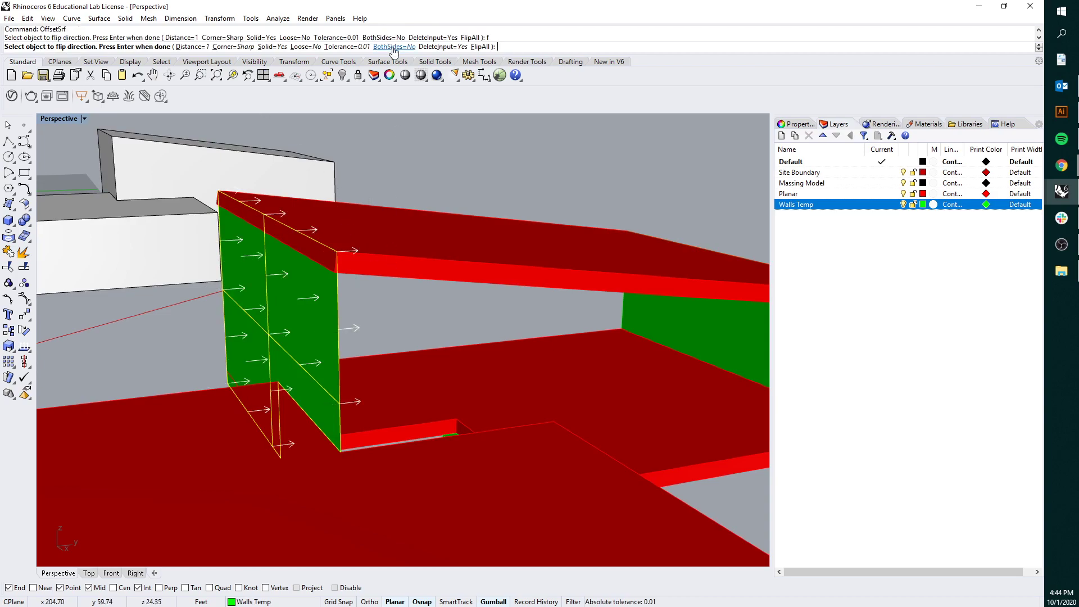
{"action": "left_click", "coordinate": [272, 47]}
{"action": "key", "text": "Return"}
{"action": "right_click_drag", "start_coordinate": [395, 296], "coordinate": [305, 326]}
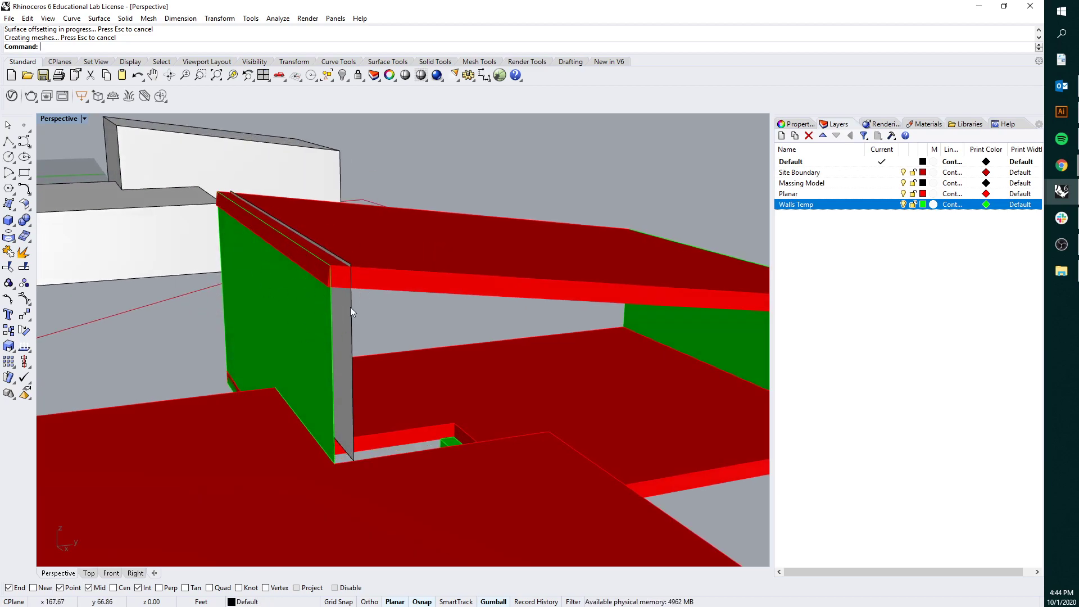
{"action": "right_click_drag", "start_coordinate": [362, 311], "coordinate": [312, 302]}
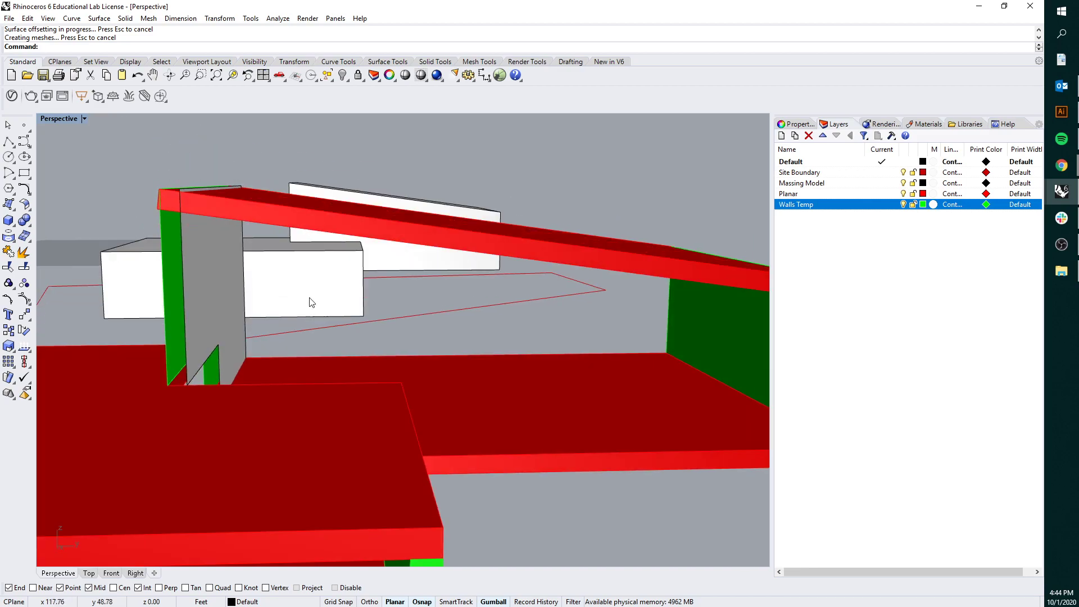
{"action": "right_click_drag", "start_coordinate": [217, 223], "coordinate": [312, 249]}
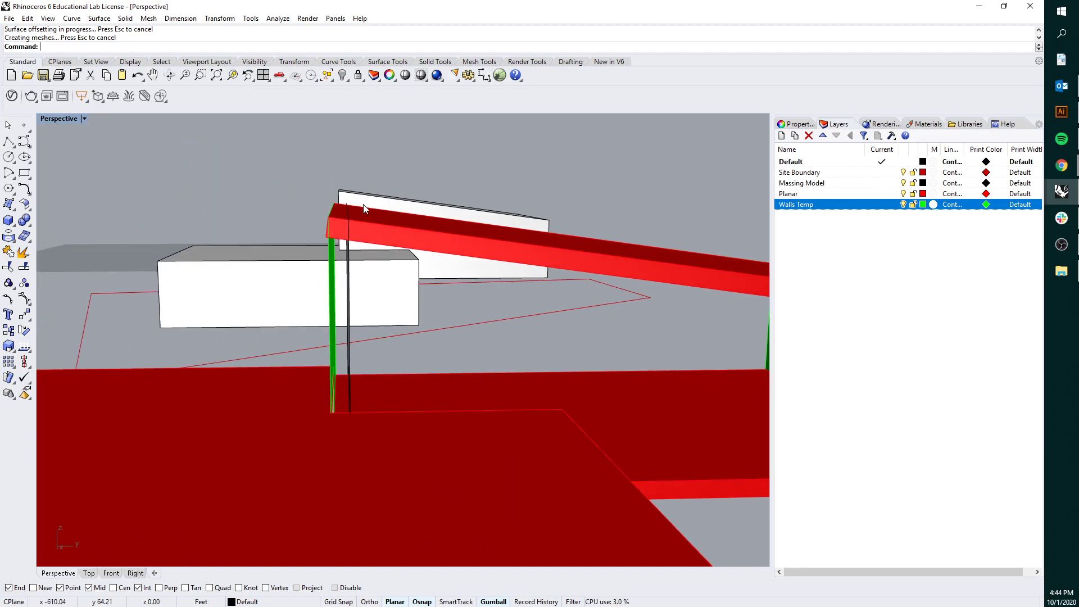
{"action": "mouse_move", "coordinate": [365, 209]}
{"action": "right_mouse_down"}
{"action": "mouse_move", "coordinate": [379, 177]}
{"action": "mouse_move", "coordinate": [363, 184]}
{"action": "mouse_move", "coordinate": [372, 203]}
{"action": "right_mouse_up"}
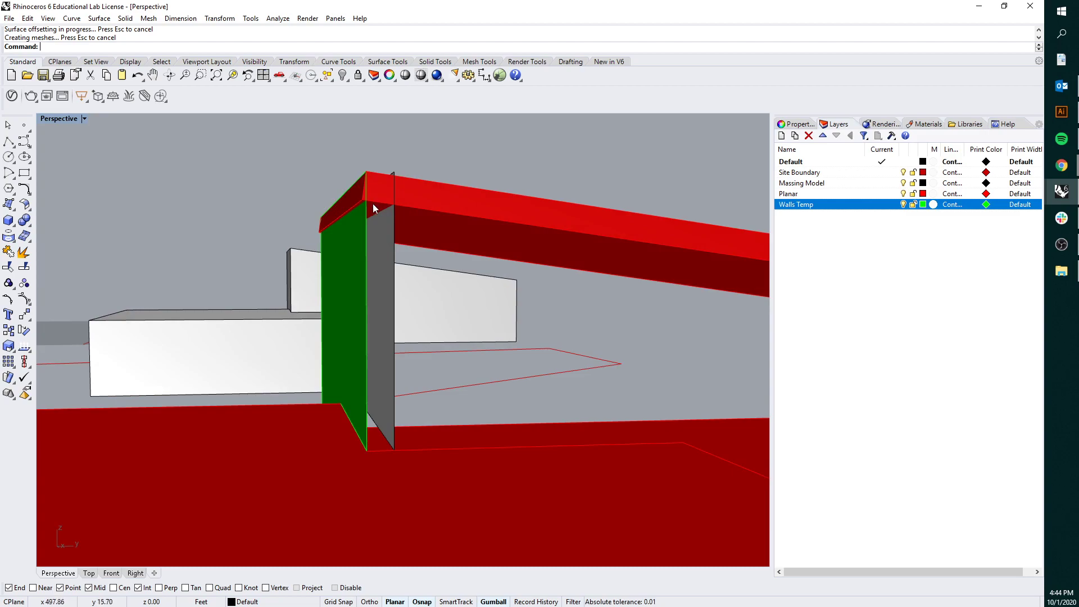
{"action": "scroll", "coordinate": [370, 202], "scroll_direction": "up", "scroll_amount": 2}
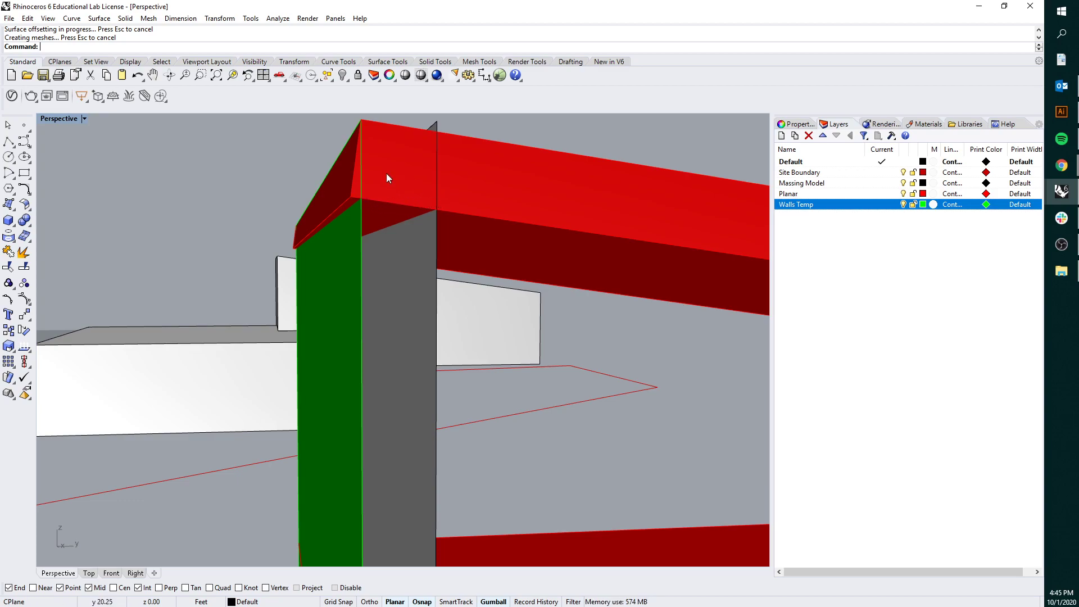
{"action": "scroll", "coordinate": [392, 204], "scroll_direction": "down", "scroll_amount": 3}
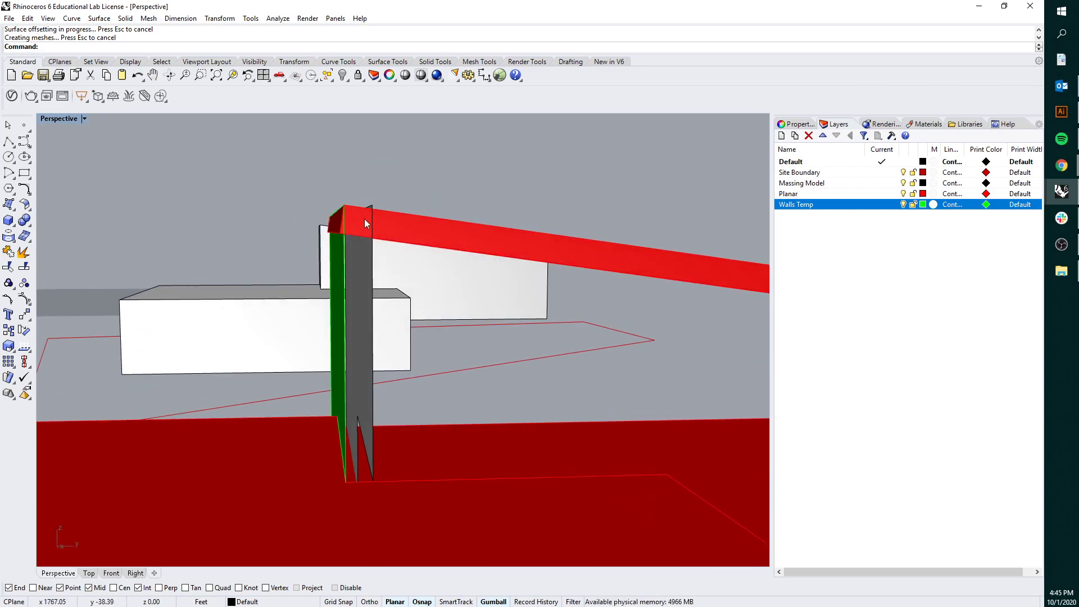
{"action": "scroll", "coordinate": [376, 245], "scroll_direction": "up", "scroll_amount": 1}
{"action": "left_click", "coordinate": [366, 248]}
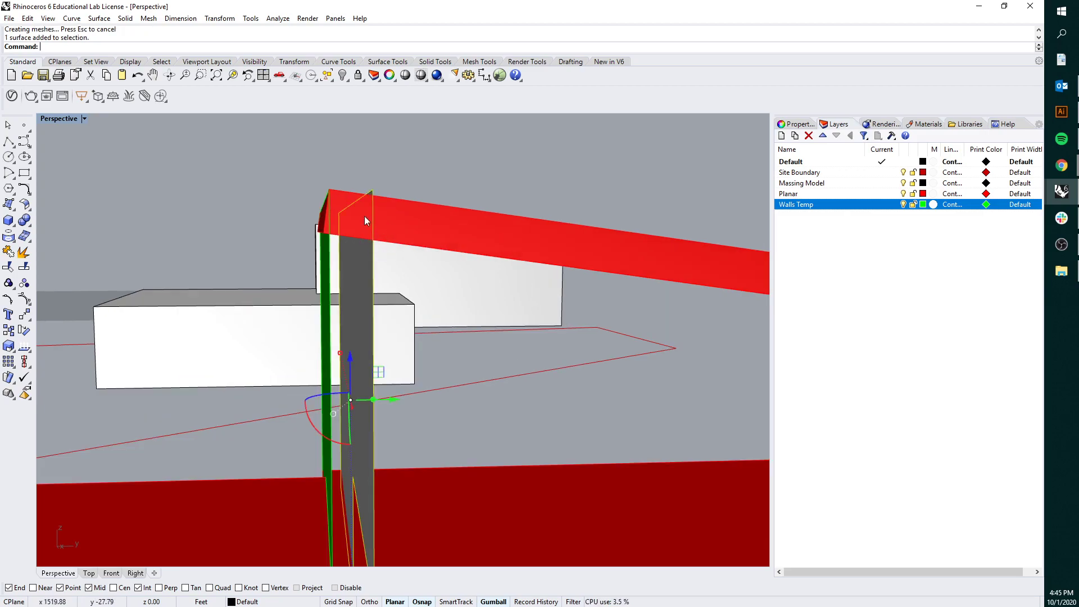
{"action": "right_click_drag", "start_coordinate": [360, 256], "coordinate": [472, 192]}
{"action": "key", "text": "Escape"}
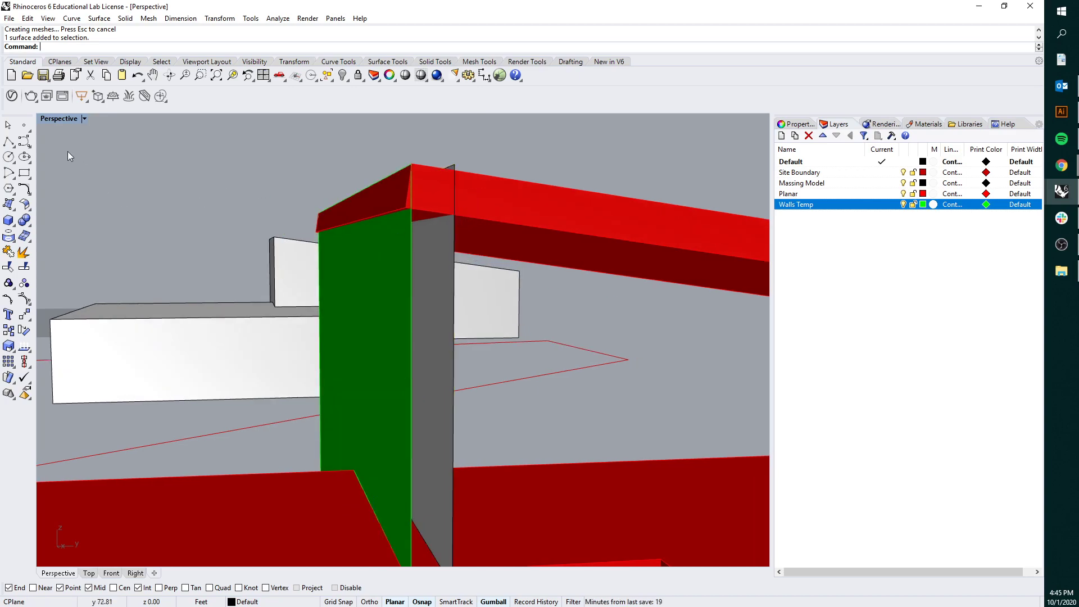
- Draw a cutting polyline along the wall-slab intersection
{"action": "left_click", "coordinate": [8, 141]}
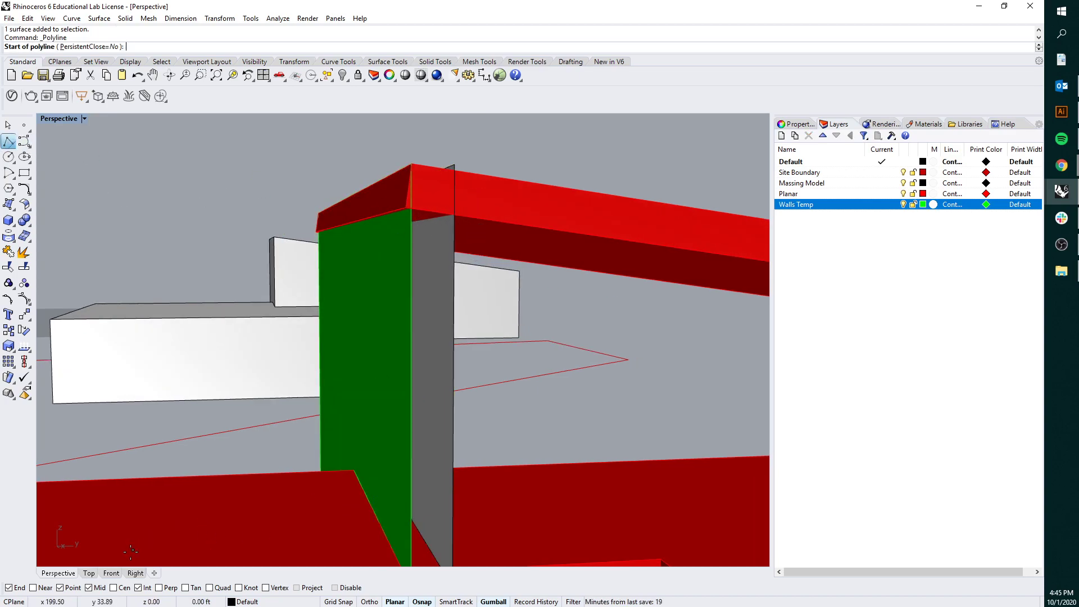
{"action": "left_click", "coordinate": [454, 214]}
{"action": "scroll", "coordinate": [456, 215], "scroll_direction": "down", "scroll_amount": 4}
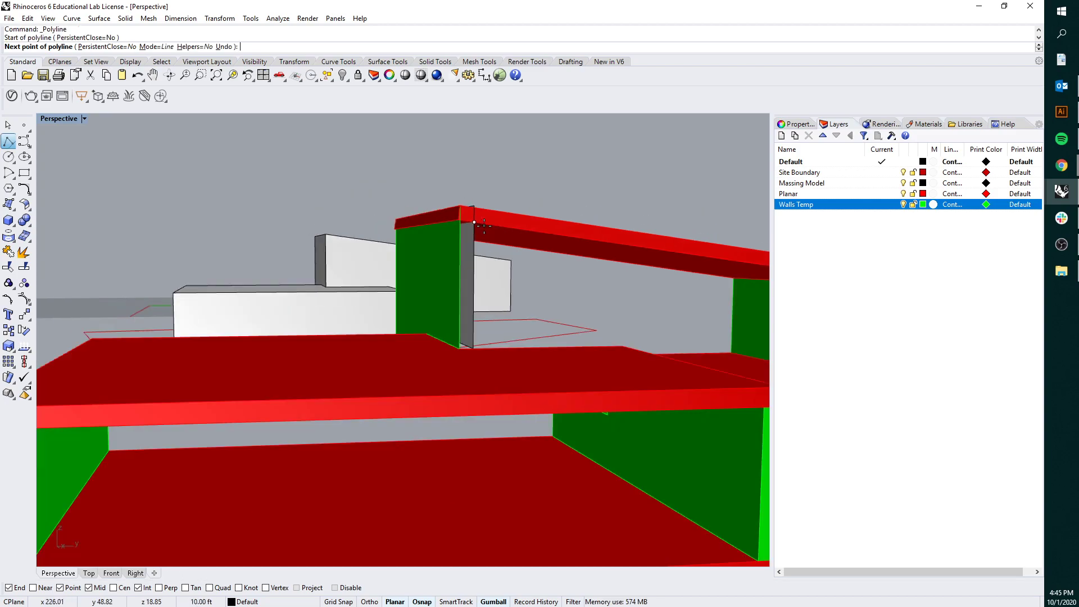
{"action": "right_click_drag", "start_coordinate": [454, 215], "coordinate": [488, 219]}
{"action": "left_click", "coordinate": [289, 198]}
{"action": "scroll", "coordinate": [373, 225], "scroll_direction": "up", "scroll_amount": 3}
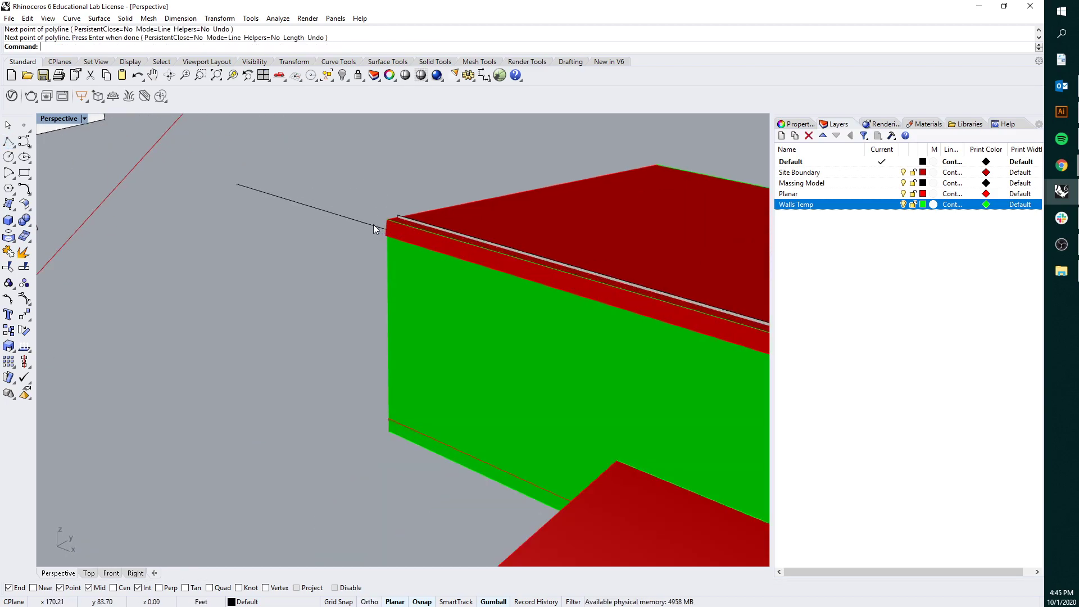
{"action": "key", "text": "Return"}
- Trim the red slab's edge back to that line
{"action": "type", "text": "t"}
{"action": "key", "text": "Return"}
{"action": "scroll", "coordinate": [438, 188], "scroll_direction": "up", "scroll_amount": 4}
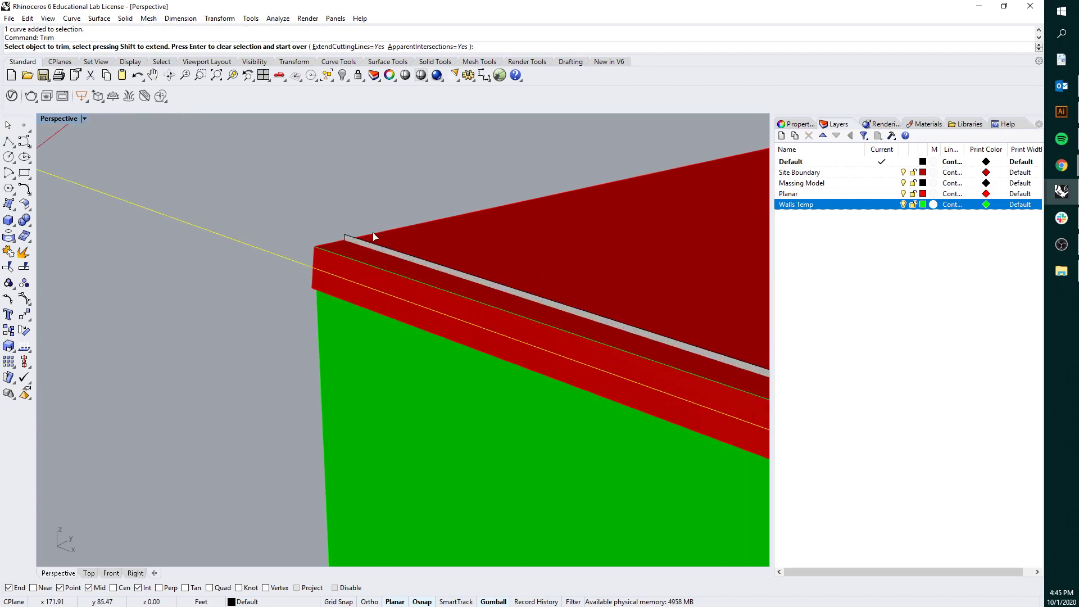
{"action": "left_click", "coordinate": [354, 243]}
{"action": "left_click", "coordinate": [381, 266]}
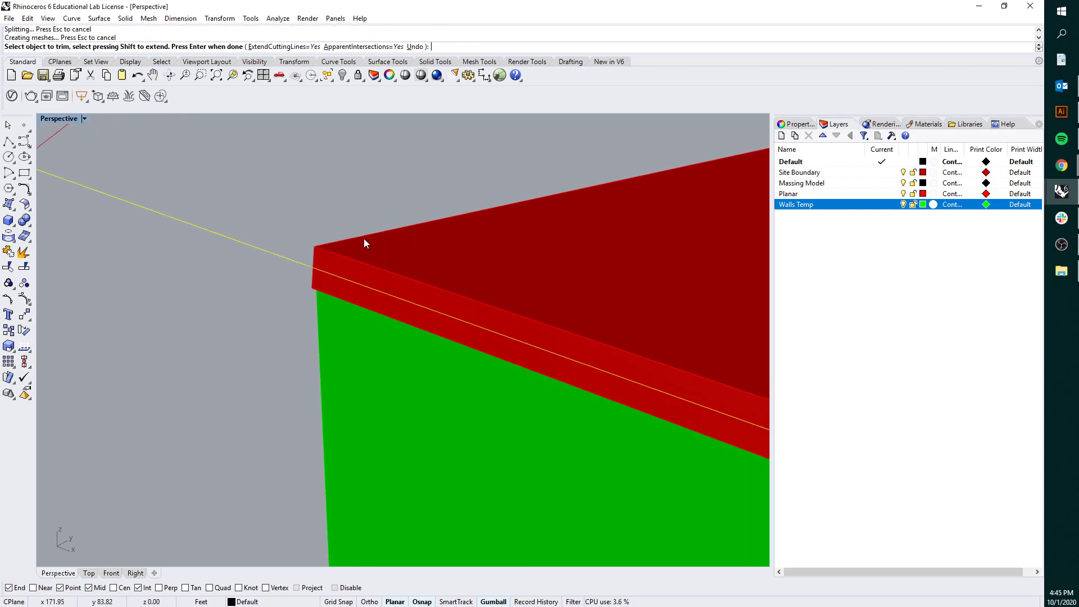
{"action": "key", "text": "Return"}
{"action": "scroll", "coordinate": [282, 194], "scroll_direction": "down", "scroll_amount": 5}
{"action": "left_click", "coordinate": [282, 193]}
{"action": "scroll", "coordinate": [431, 330], "scroll_direction": "down", "scroll_amount": 3}
{"action": "right_click_drag", "start_coordinate": [470, 275], "coordinate": [339, 319]}
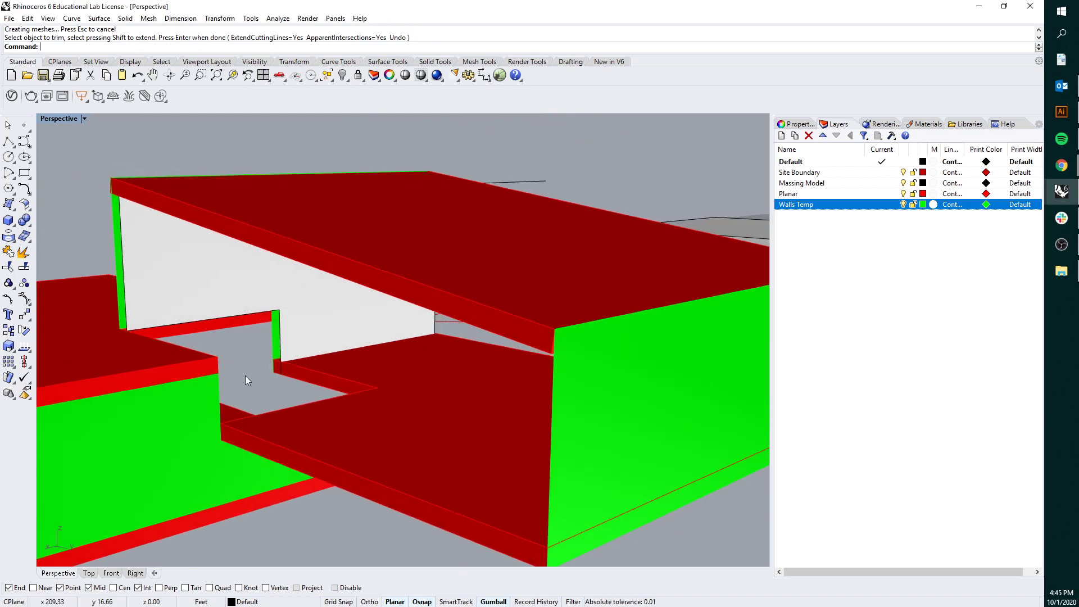
{"action": "scroll", "coordinate": [245, 375], "scroll_direction": "up", "scroll_amount": 3}
- Draw a second cutting line between the wall corners at the notch
{"action": "left_click", "coordinate": [8, 141]}
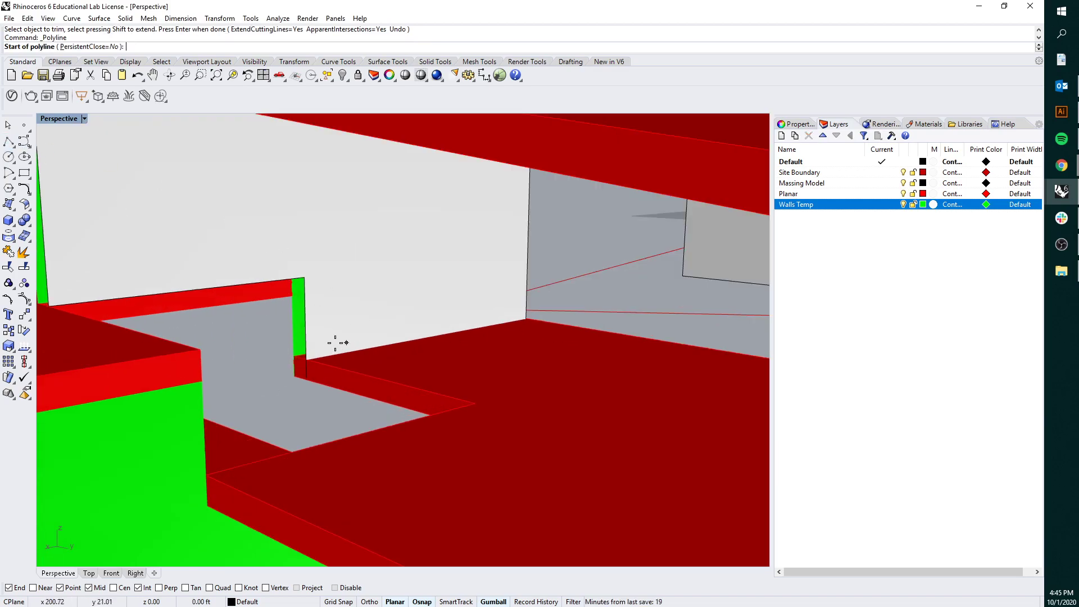
{"action": "left_click", "coordinate": [326, 369]}
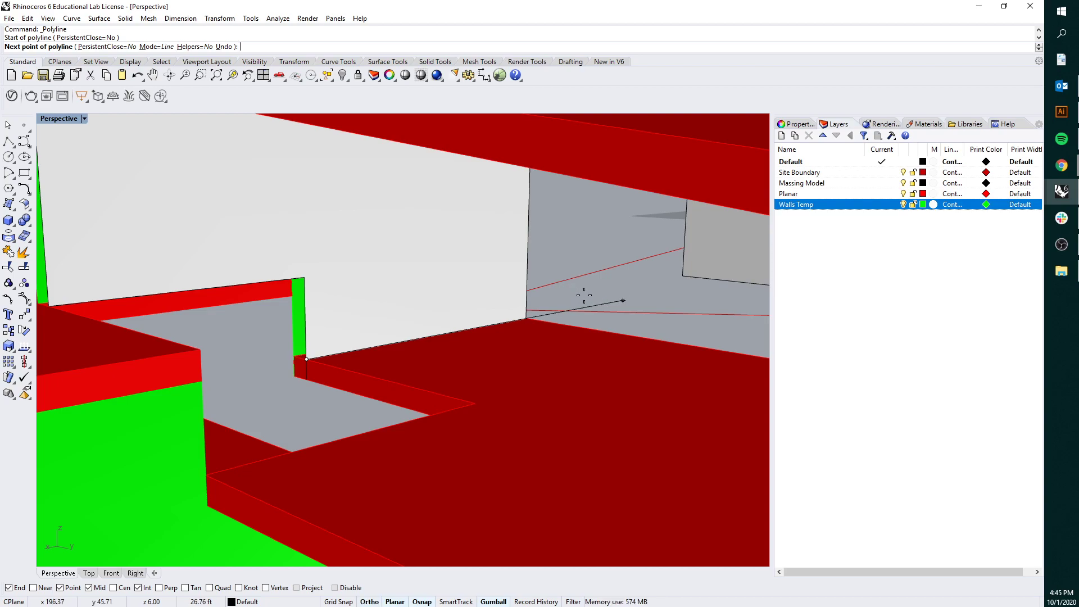
{"action": "left_click", "coordinate": [602, 308]}
{"action": "key", "text": "Return"}
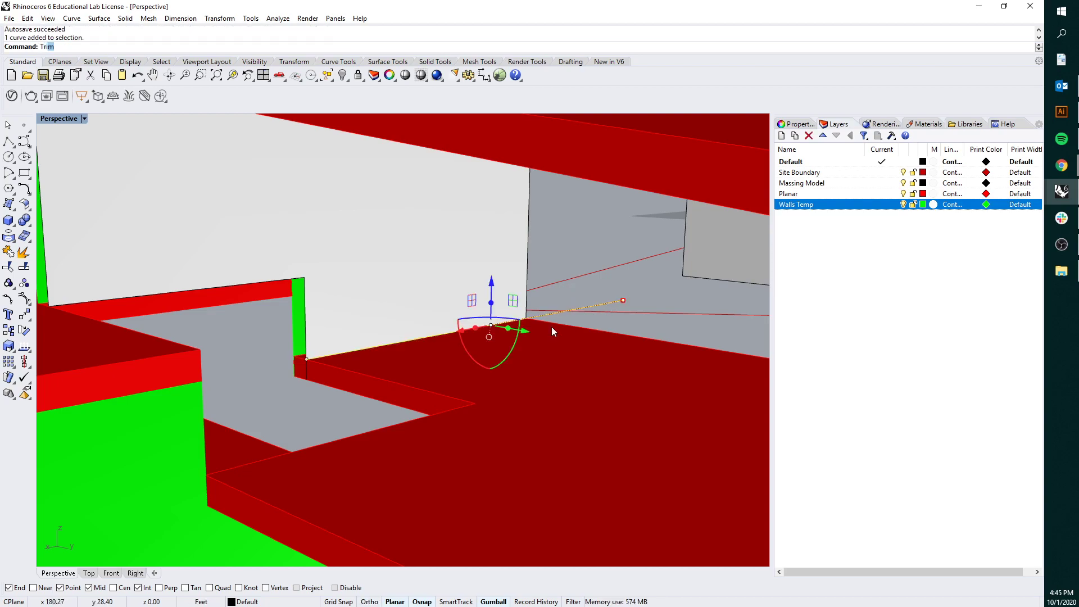
- Trim the slab beside the wall, delete the leftover piece, and select the grey wall surface
{"action": "key", "text": "Return"}
{"action": "scroll", "coordinate": [323, 383], "scroll_direction": "up", "scroll_amount": 3}
{"action": "left_click", "coordinate": [303, 375]}
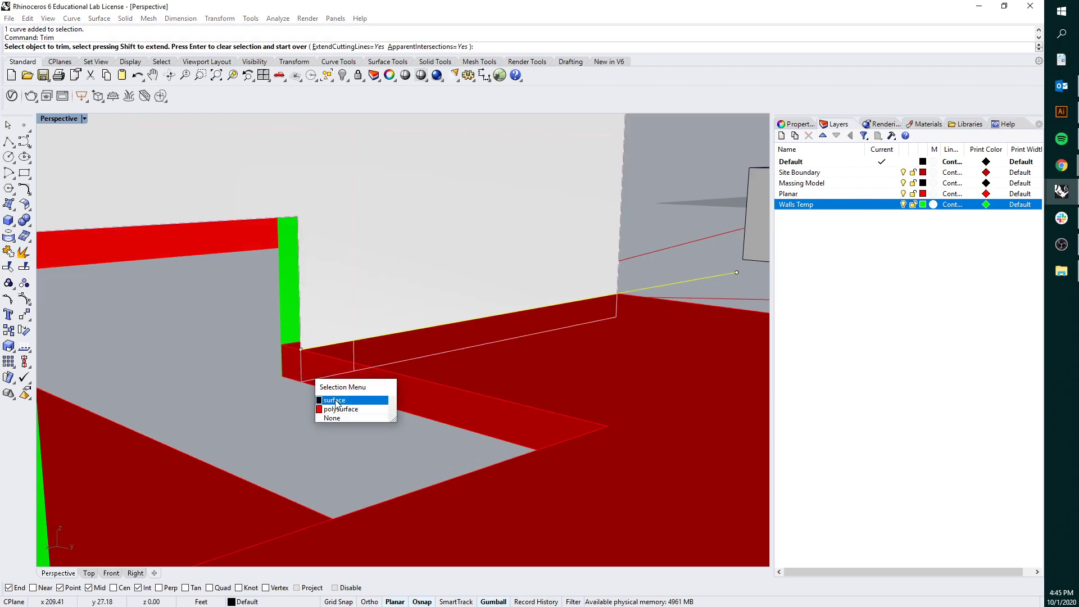
{"action": "left_click", "coordinate": [336, 400]}
{"action": "key", "text": "Return"}
{"action": "left_click", "coordinate": [363, 372]}
{"action": "key", "text": "Delete"}
{"action": "scroll", "coordinate": [277, 329], "scroll_direction": "down", "scroll_amount": 4}
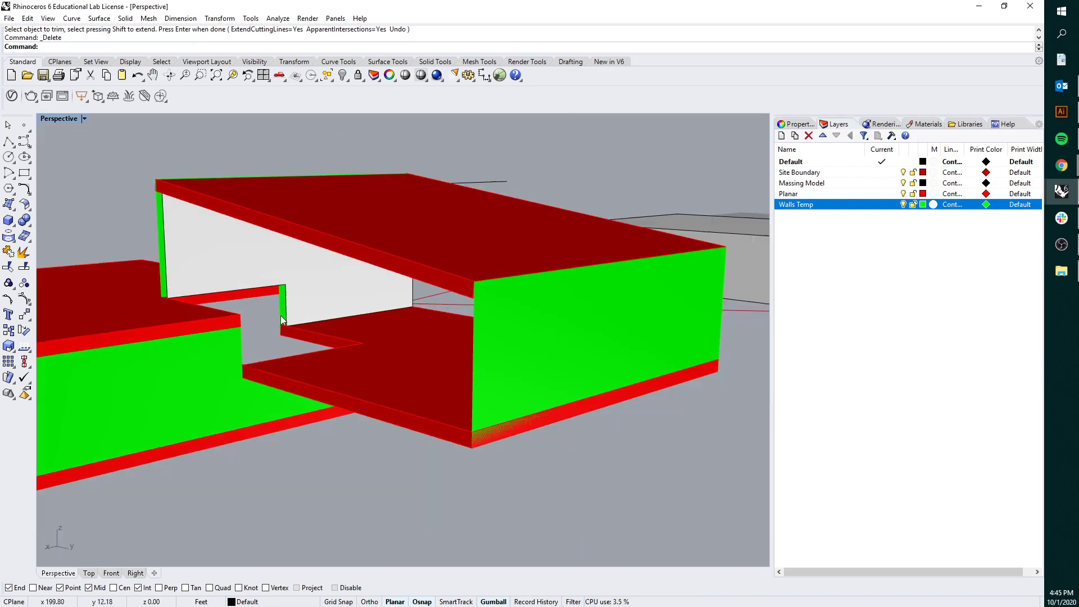
{"action": "right_click_drag", "start_coordinate": [283, 320], "coordinate": [406, 294]}
{"action": "left_click", "coordinate": [407, 291]}
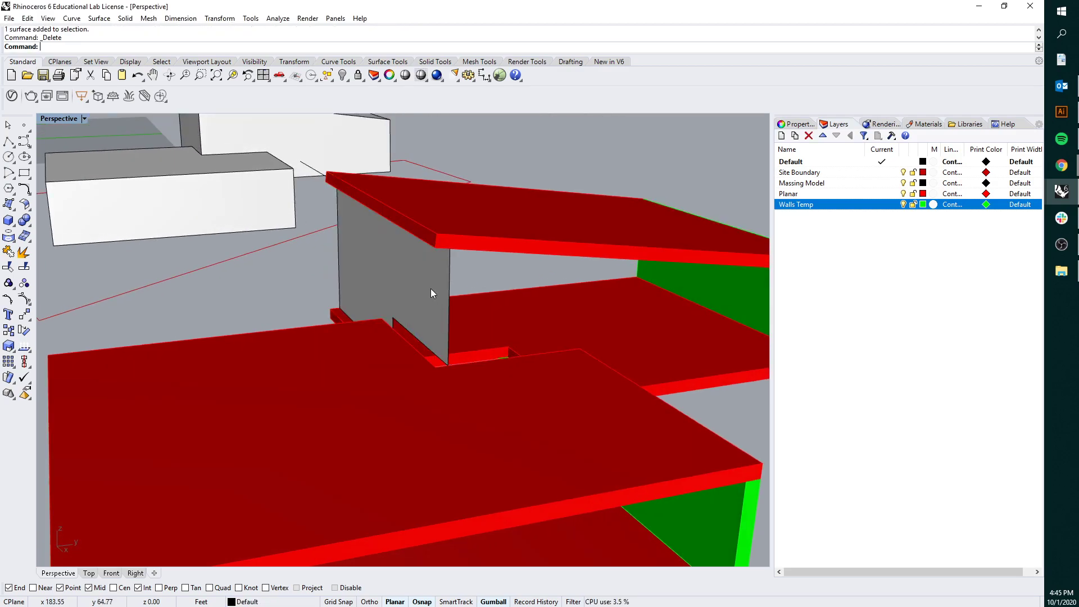
- Offset the grey wall surface, delete the original, and select the offset copy
{"action": "type", "text": "OffsetSrf"}
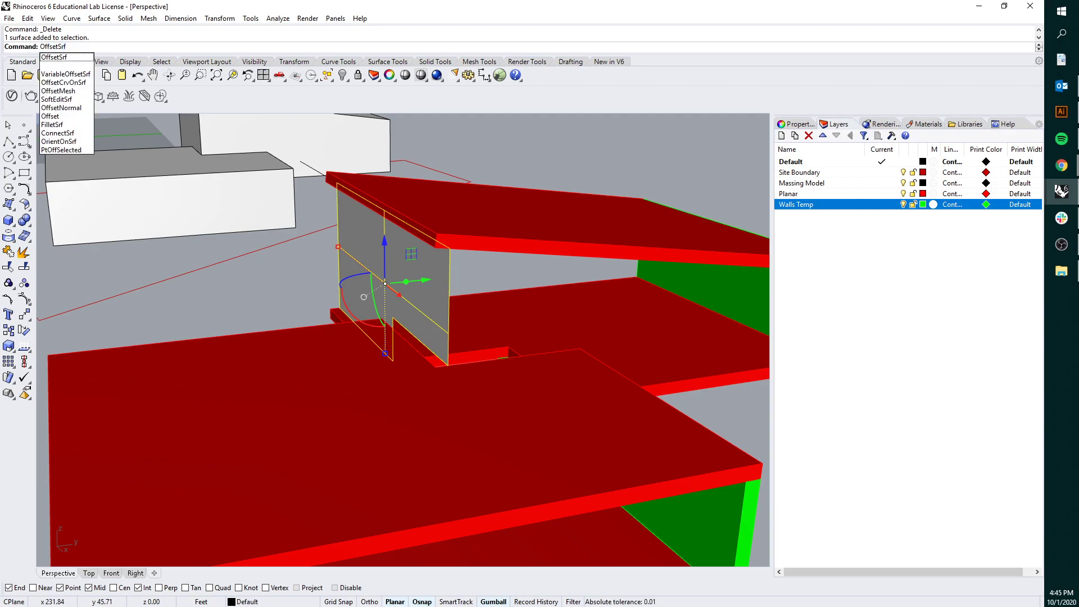
{"action": "key", "text": "Return"}
{"action": "key", "text": "Return"}
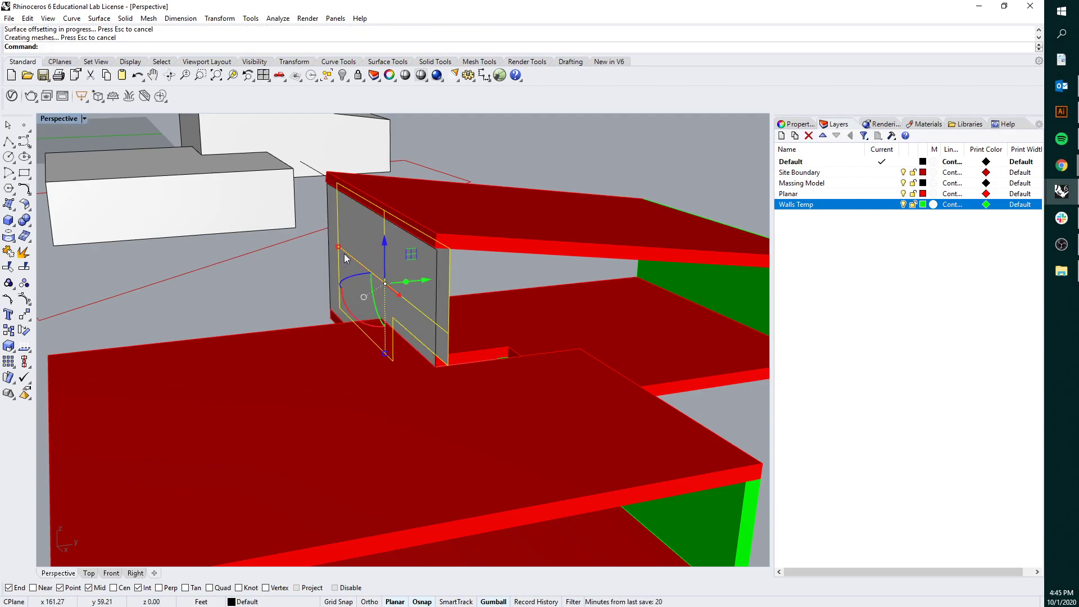
{"action": "scroll", "coordinate": [444, 253], "scroll_direction": "up", "scroll_amount": 5}
{"action": "left_click", "coordinate": [427, 256]}
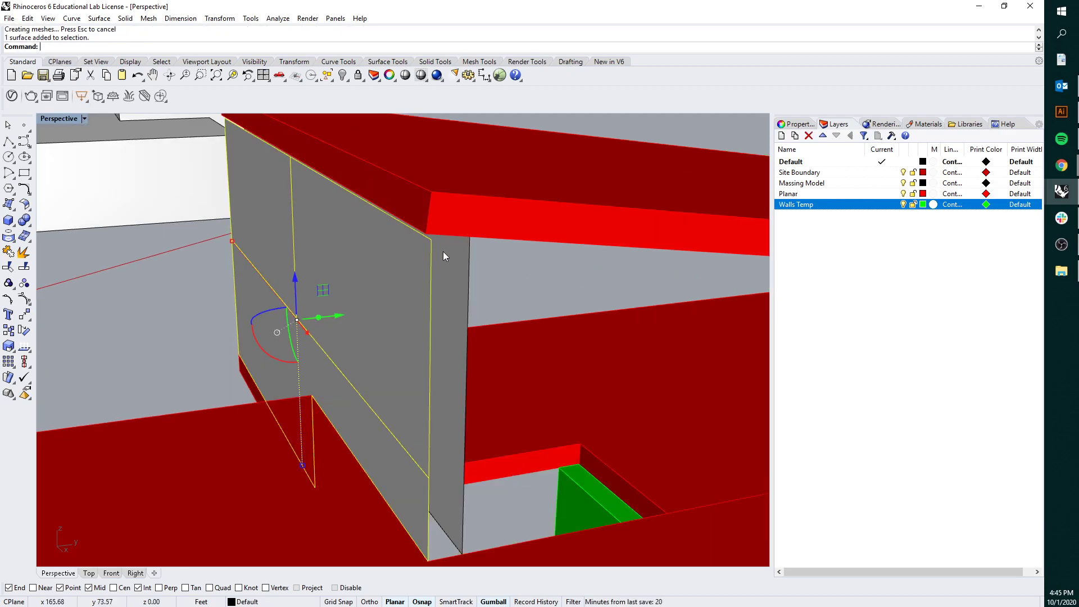
{"action": "key", "text": "Delete"}
{"action": "left_click", "coordinate": [443, 250]}
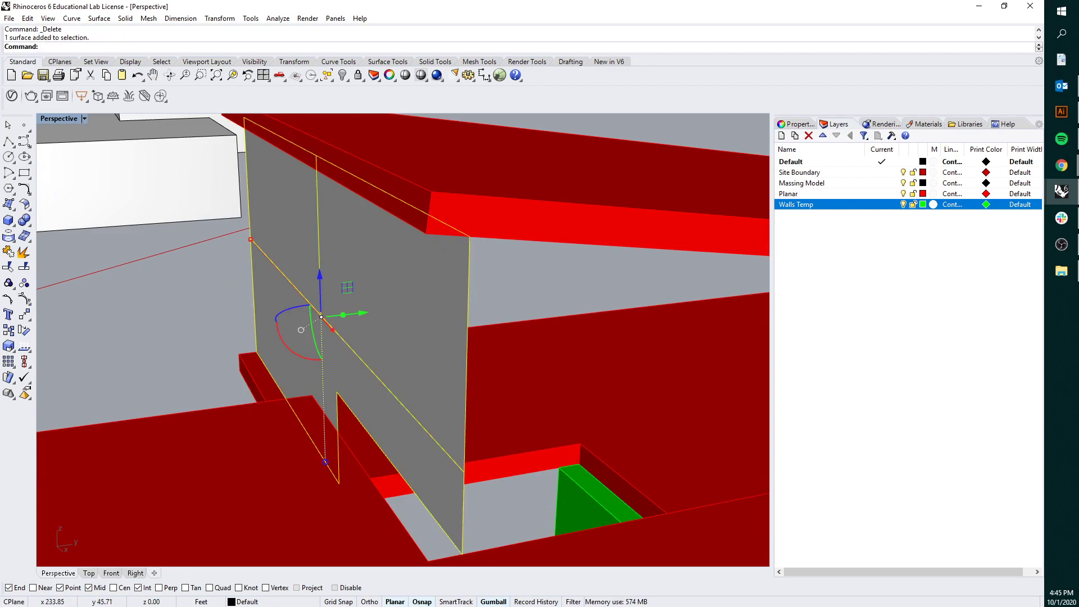
- Offset the copy with Solid=Yes into a thick wall and zoom in to check it
{"action": "type", "text": "OffsetSrf"}
{"action": "key", "text": "Return"}
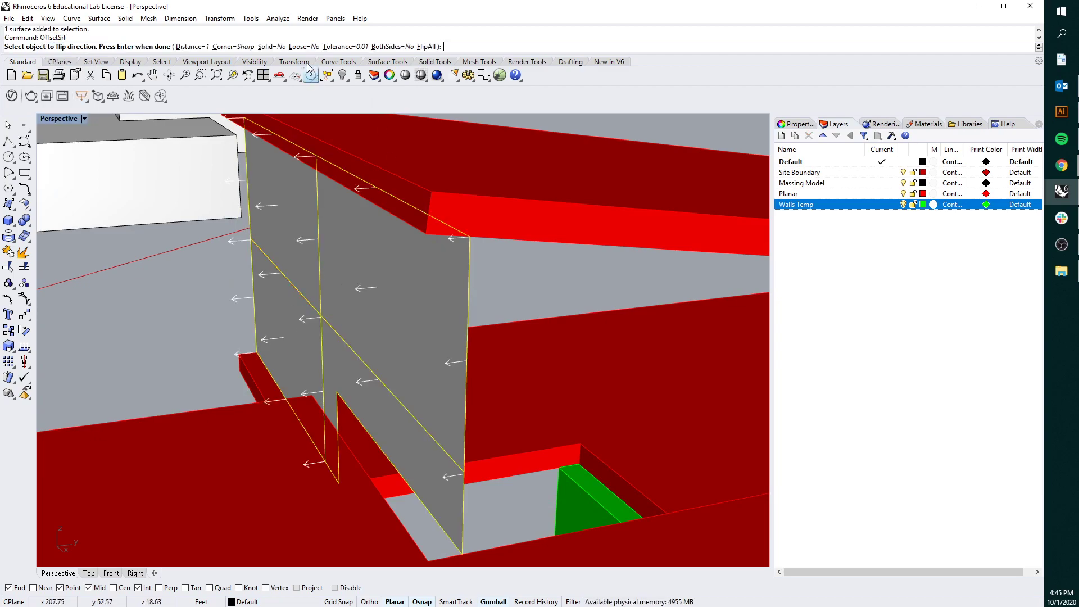
{"action": "left_click", "coordinate": [279, 48]}
{"action": "key", "text": "Return"}
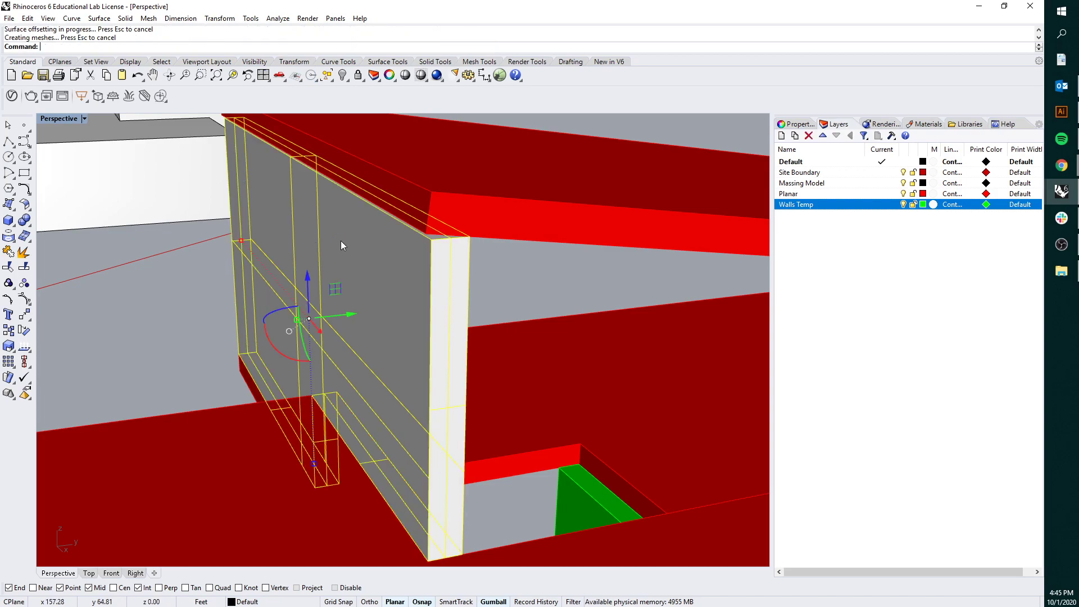
{"action": "left_click", "coordinate": [134, 278]}
{"action": "right_click_drag", "start_coordinate": [134, 279], "coordinate": [218, 275]}
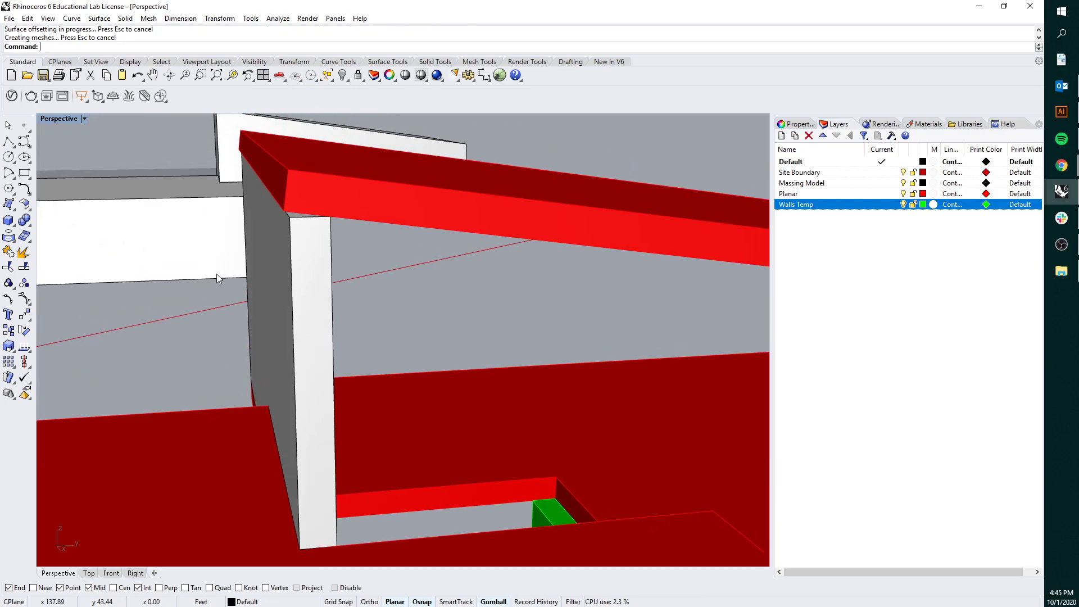
{"action": "key", "text": "ctrl+w"}
{"action": "left_click_drag", "start_coordinate": [352, 362], "coordinate": [240, 191]}
{"action": "right_click_drag", "start_coordinate": [285, 217], "coordinate": [370, 225]}
{"action": "scroll", "coordinate": [261, 178], "scroll_direction": "down", "scroll_amount": 6}
{"action": "scroll", "coordinate": [337, 240], "scroll_direction": "up", "scroll_amount": 2}
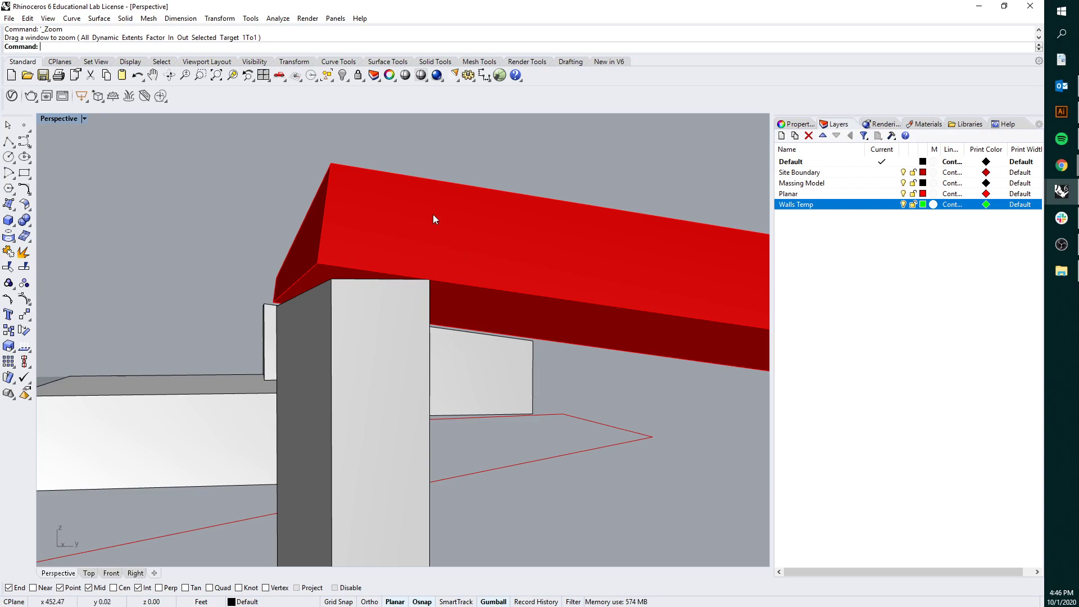
{"action": "right_click_drag", "start_coordinate": [416, 262], "coordinate": [376, 229]}
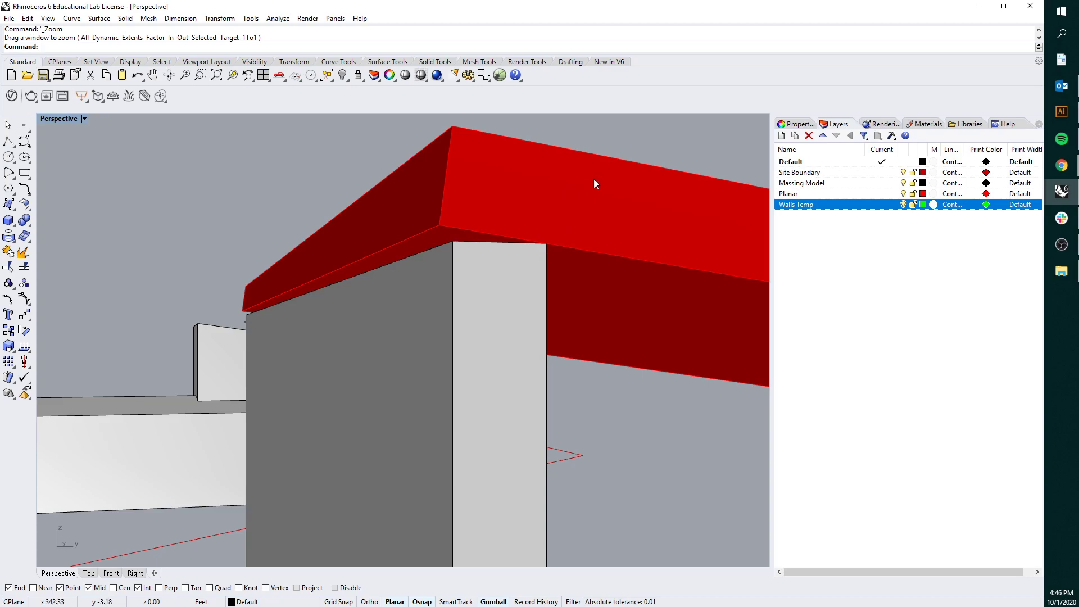
{"action": "scroll", "coordinate": [524, 220], "scroll_direction": "down", "scroll_amount": 10}
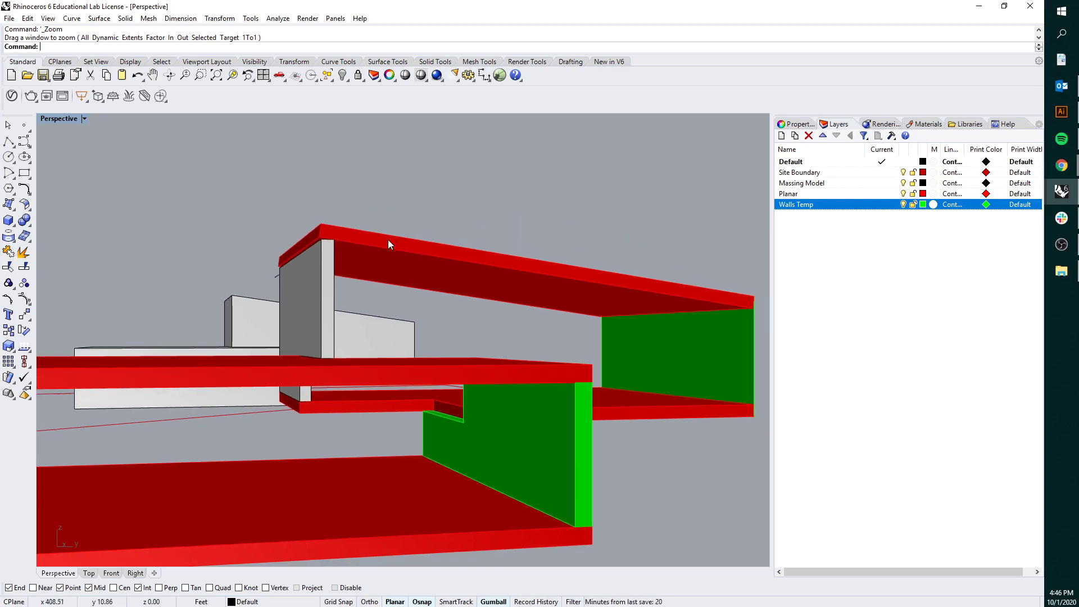
{"action": "right_click_drag", "start_coordinate": [325, 249], "coordinate": [478, 291]}
{"action": "scroll", "coordinate": [449, 312], "scroll_direction": "up", "scroll_amount": 4}
{"action": "right_click_drag", "start_coordinate": [425, 312], "coordinate": [508, 274]}
{"action": "scroll", "coordinate": [579, 241], "scroll_direction": "down", "scroll_amount": 8}
{"action": "right_click_drag", "start_coordinate": [579, 242], "coordinate": [495, 276]}
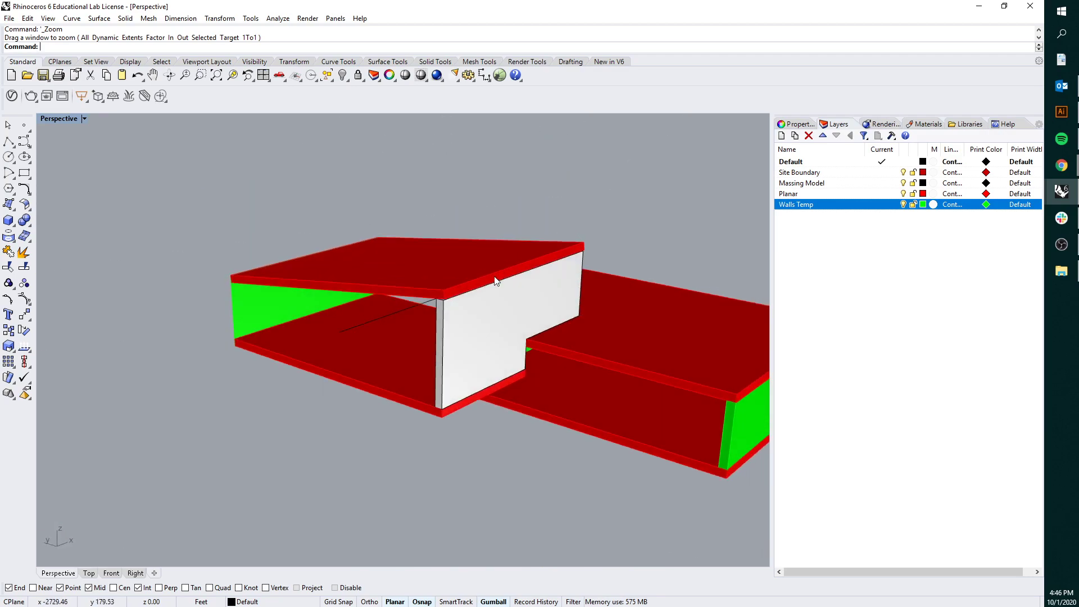
{"action": "left_click", "coordinate": [373, 319]}
- Delete the leftover cutting line and select the green end wall
{"action": "key", "text": "Delete"}
{"action": "right_click_drag", "start_coordinate": [283, 328], "coordinate": [288, 305]}
{"action": "scroll", "coordinate": [291, 311], "scroll_direction": "up", "scroll_amount": 3}
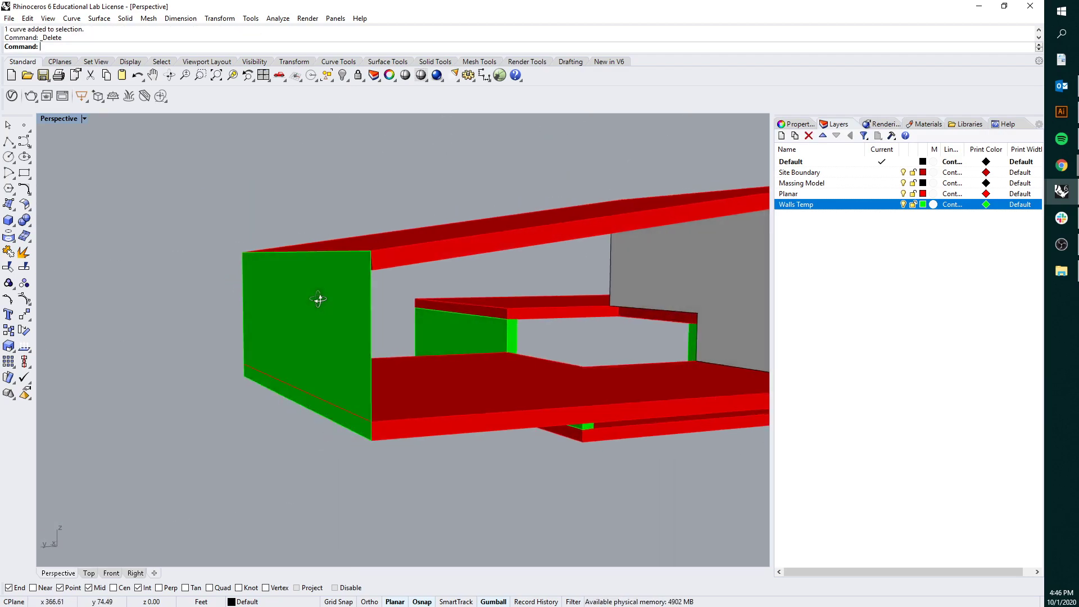
{"action": "right_click_drag", "start_coordinate": [366, 303], "coordinate": [323, 305]}
{"action": "left_click", "coordinate": [322, 305]}
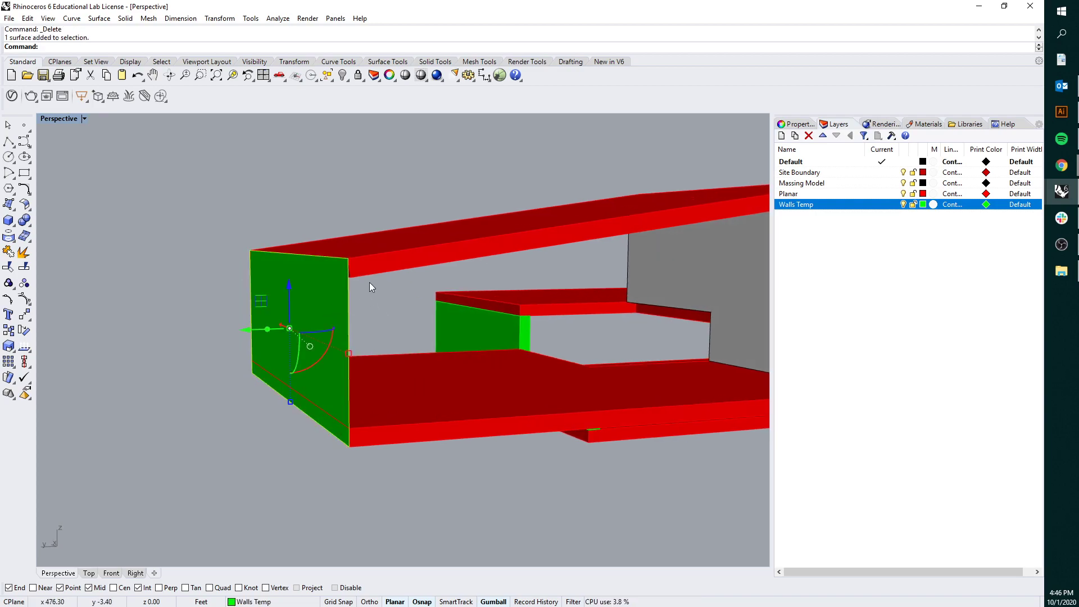
{"action": "scroll", "coordinate": [370, 282], "scroll_direction": "up", "scroll_amount": 1}
- Offset the green wall with OffsetSrf and Solid=No to create a parallel surface
{"action": "type", "text": "Of"}
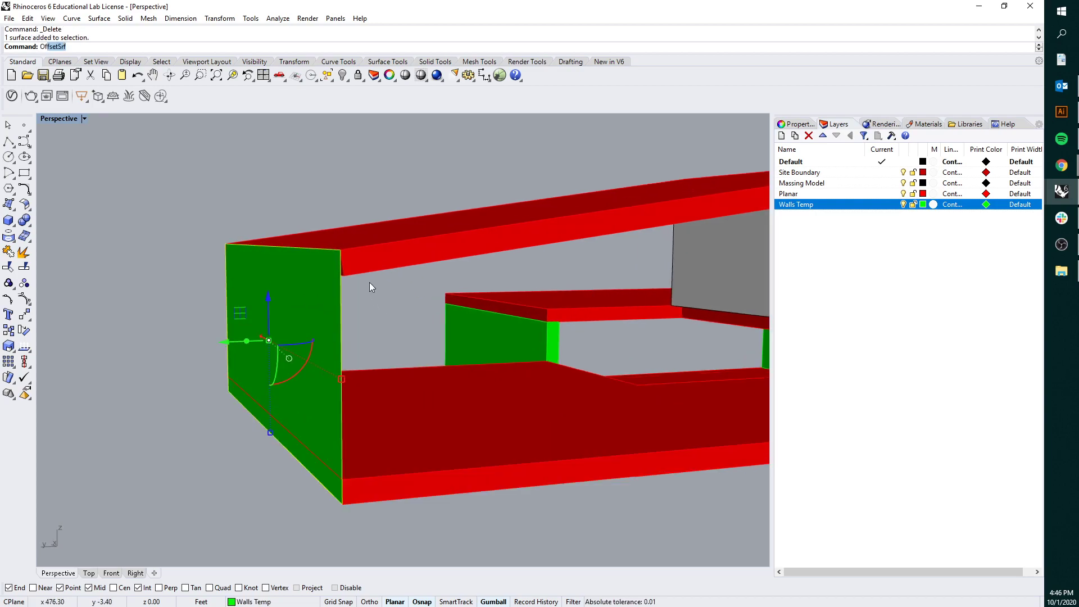
{"action": "type", "text": "fsetSrf"}
{"action": "key", "text": "Return"}
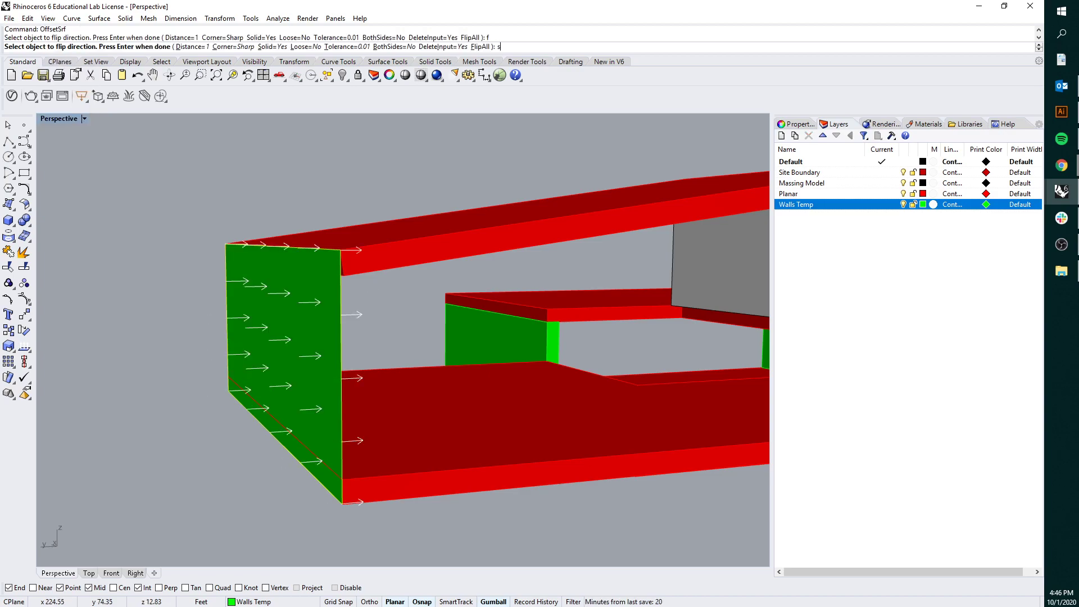
{"action": "type", "text": "s"}
{"action": "key", "text": "Return"}
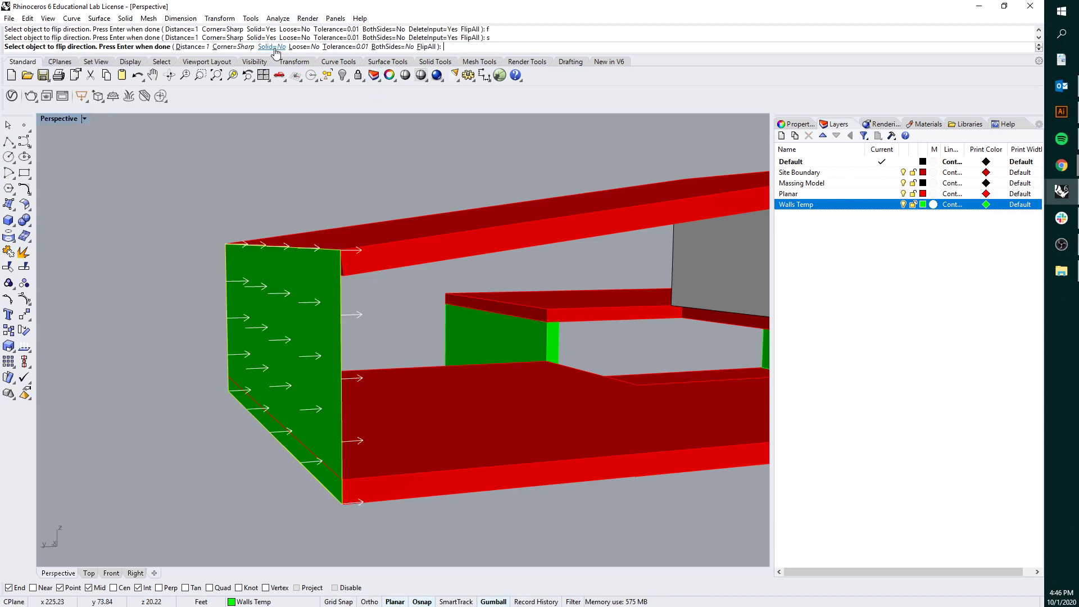
{"action": "key", "text": "Return"}
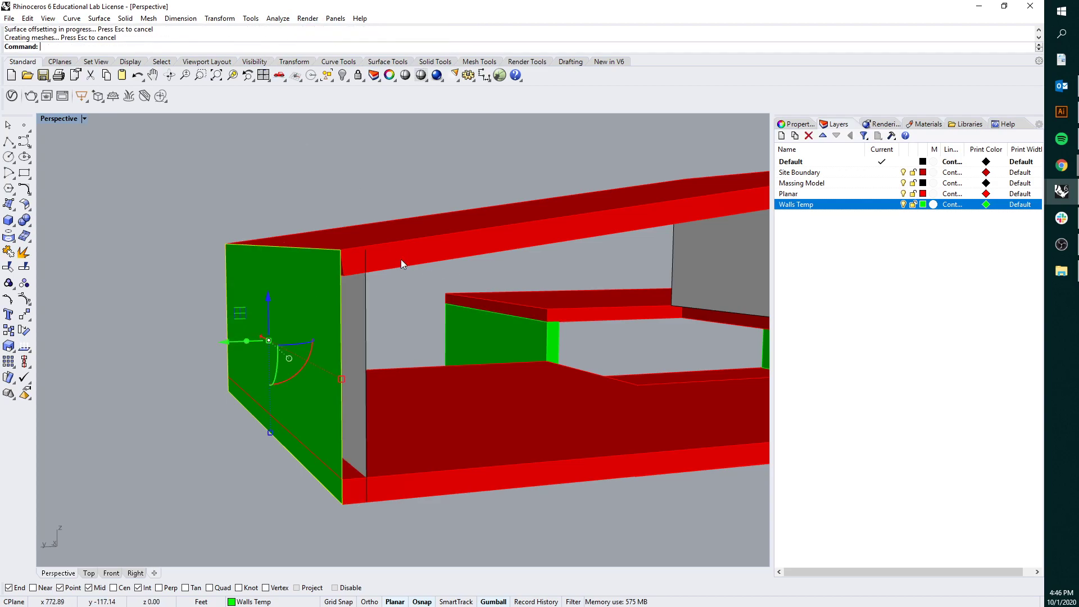
- Draw two cutting polylines from the wall corners along the red slab edges
{"action": "left_click", "coordinate": [8, 143]}
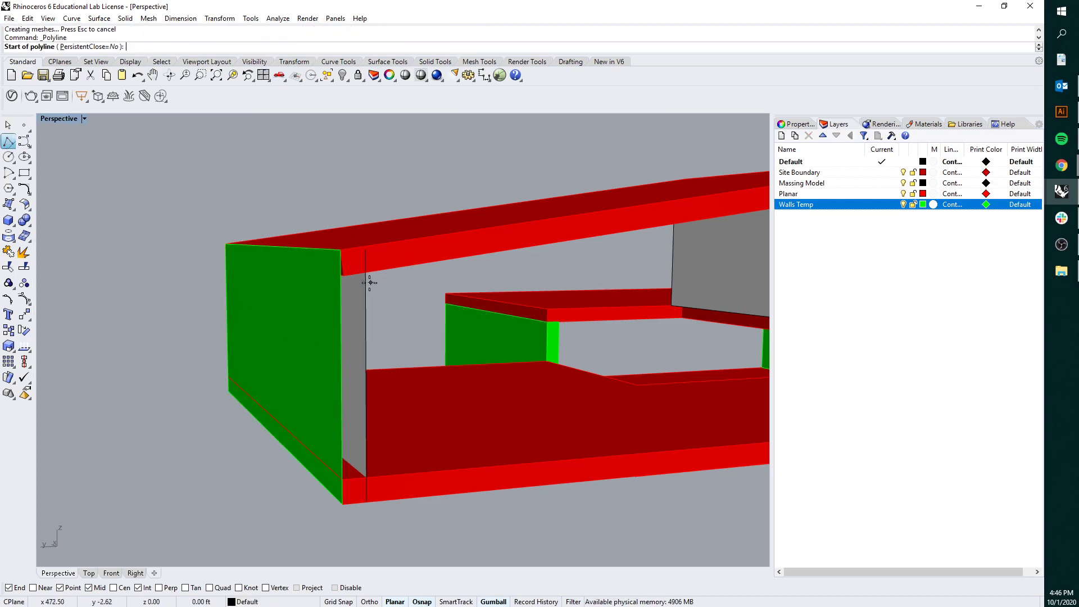
{"action": "left_click", "coordinate": [370, 280]}
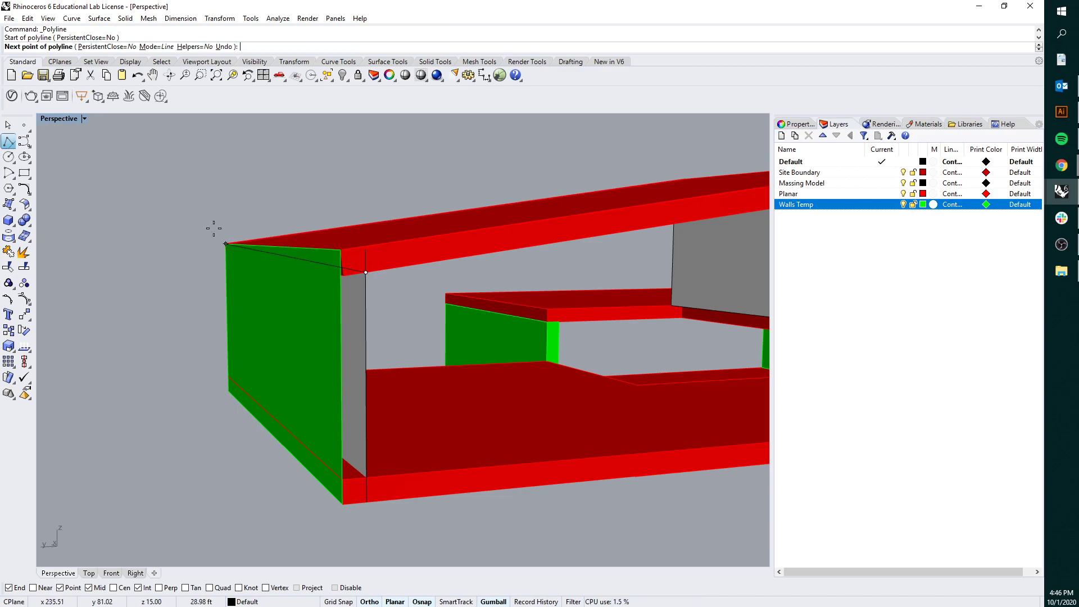
{"action": "mouse_move", "coordinate": [212, 229]}
{"action": "right_mouse_down"}
{"action": "mouse_move", "coordinate": [298, 312]}
{"action": "mouse_move", "coordinate": [199, 241]}
{"action": "right_mouse_up"}
{"action": "left_click", "coordinate": [63, 221], "text": "shift"}
{"action": "key", "text": "Return"}
{"action": "scroll", "coordinate": [148, 230], "scroll_direction": "down", "scroll_amount": 6}
{"action": "scroll", "coordinate": [332, 395], "scroll_direction": "up", "scroll_amount": 6}
{"action": "key", "text": "Return"}
{"action": "left_click", "coordinate": [306, 409]}
{"action": "scroll", "coordinate": [299, 402], "scroll_direction": "down", "scroll_amount": 6}
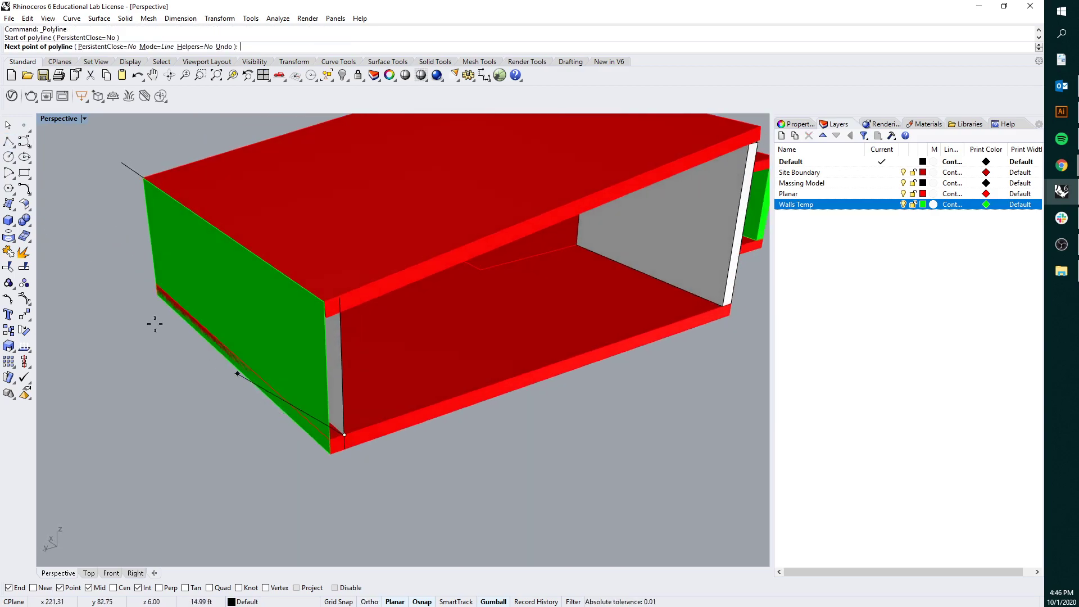
{"action": "left_click", "coordinate": [87, 253], "text": "shift"}
{"action": "key", "text": "Return"}
- Trim away the lower and upper wall pieces using both lines as cutters
{"action": "right_click_drag", "start_coordinate": [129, 264], "coordinate": [444, 286]}
{"action": "left_click", "coordinate": [315, 435]}
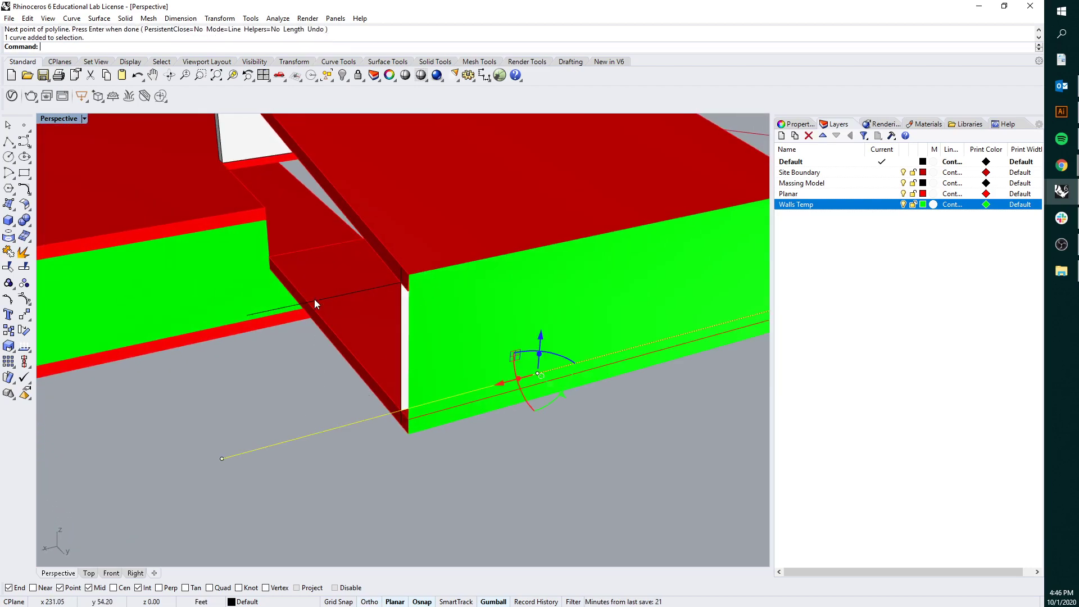
{"action": "left_click", "coordinate": [332, 298], "text": "shift"}
{"action": "type", "text": "trim"}
{"action": "key", "text": "Return"}
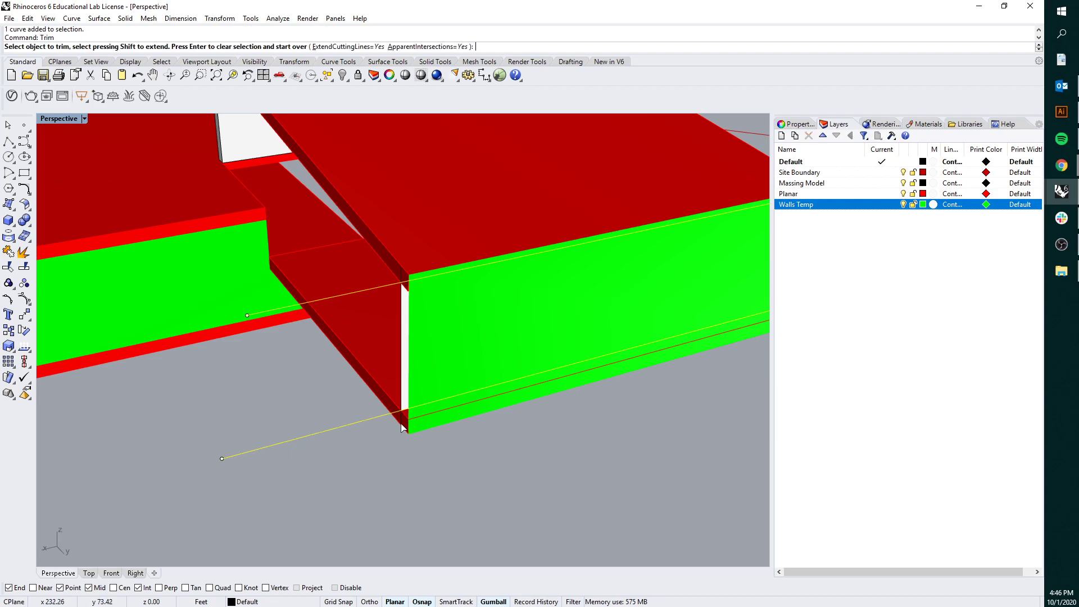
{"action": "scroll", "coordinate": [399, 421], "scroll_direction": "up", "scroll_amount": 3}
{"action": "left_click", "coordinate": [402, 421]}
{"action": "scroll", "coordinate": [423, 347], "scroll_direction": "down", "scroll_amount": 3}
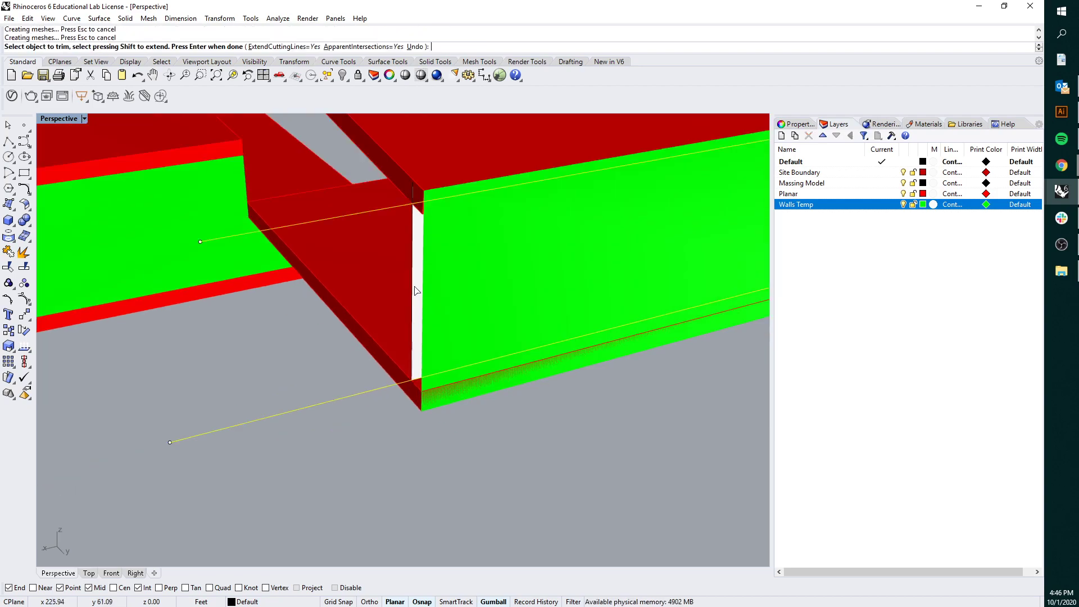
{"action": "right_click_drag", "start_coordinate": [416, 292], "coordinate": [420, 344], "text": "shift"}
{"action": "scroll", "coordinate": [413, 252], "scroll_direction": "up", "scroll_amount": 3}
{"action": "left_click", "coordinate": [410, 254]}
{"action": "key", "text": "Return"}
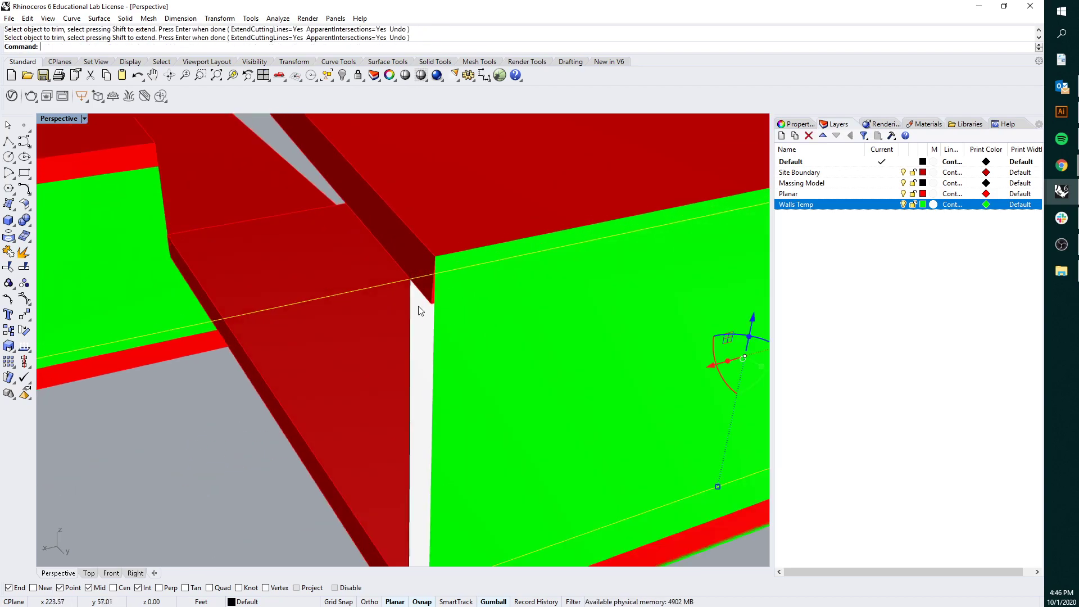
- Delete the lower cutting line and select the green wall surface
{"action": "right_click_drag", "start_coordinate": [399, 294], "coordinate": [443, 289]}
{"action": "scroll", "coordinate": [443, 289], "scroll_direction": "down", "scroll_amount": 5}
{"action": "left_click", "coordinate": [387, 451]}
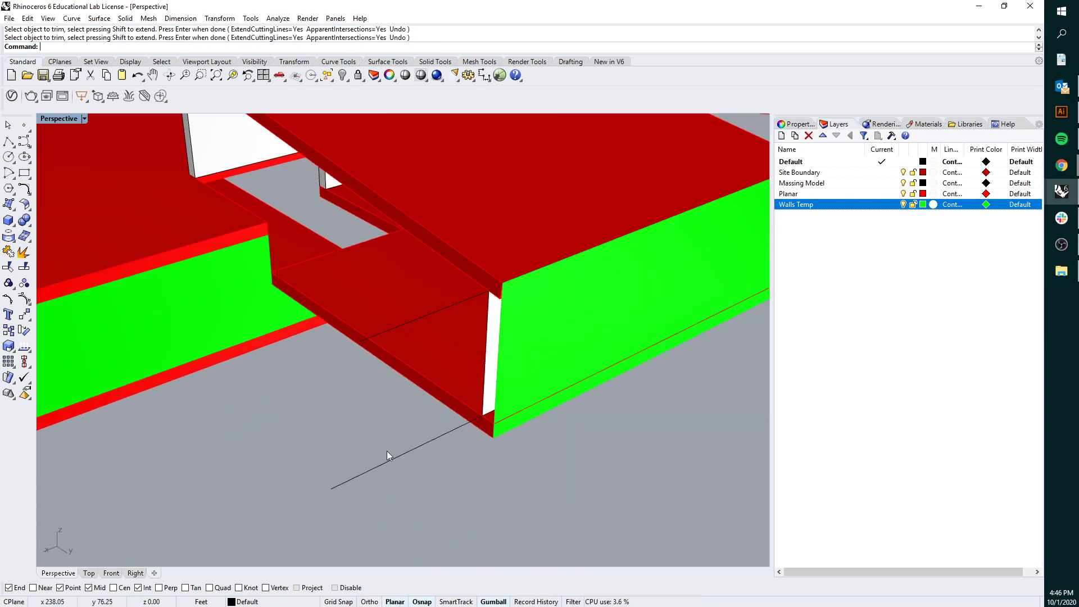
{"action": "left_click", "coordinate": [387, 461]}
{"action": "key", "text": "Delete"}
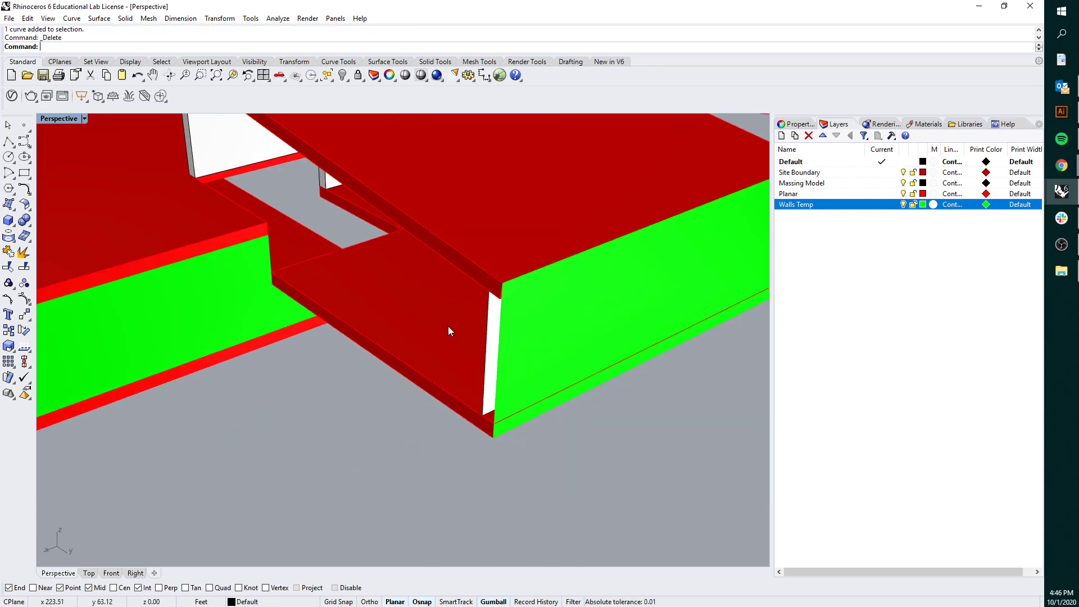
{"action": "scroll", "coordinate": [496, 314], "scroll_direction": "up", "scroll_amount": 3}
{"action": "left_click", "coordinate": [527, 304]}
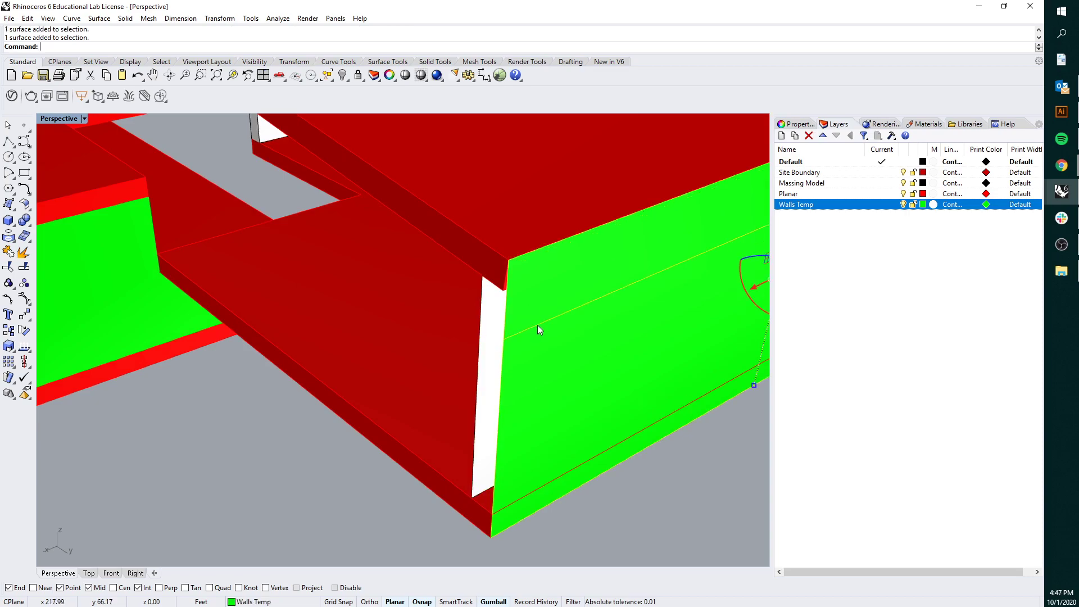
- Delete the green wall and offset the white wall surface into a solid with OffsetSrf
{"action": "key", "text": "Delete"}
{"action": "left_click", "coordinate": [537, 326]}
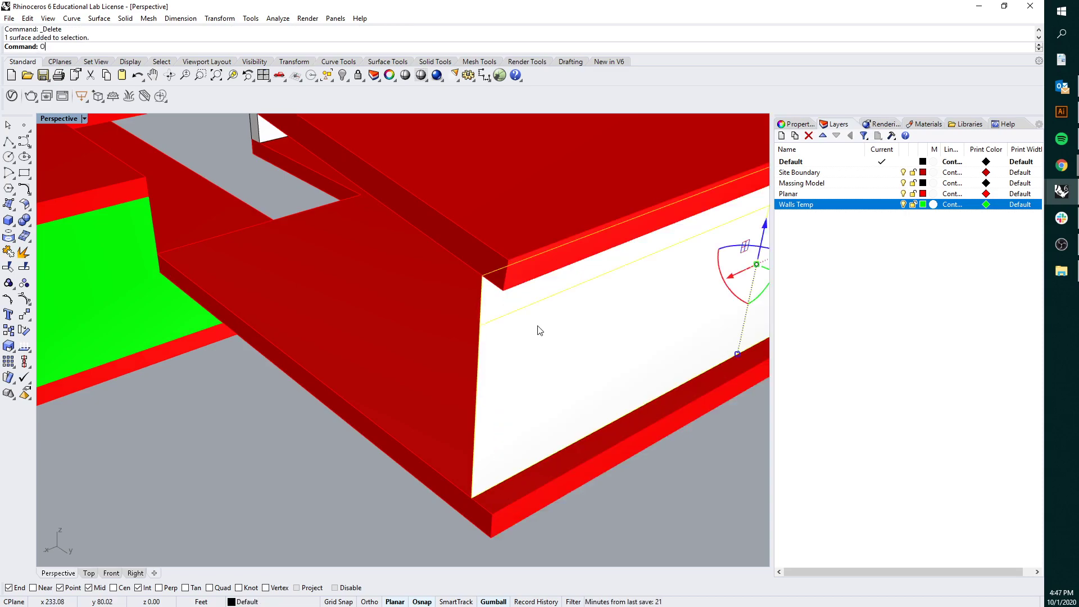
{"action": "type", "text": "OffsetSrf"}
{"action": "key", "text": "Return"}
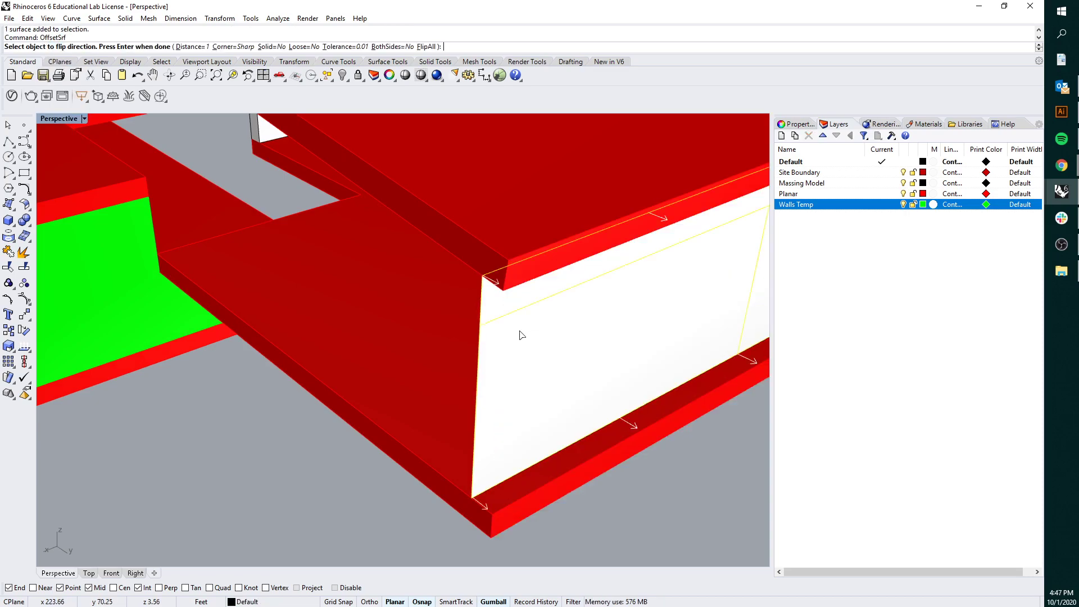
{"action": "type", "text": "s"}
{"action": "key", "text": "Return"}
{"action": "key", "text": "Return"}
{"action": "right_click_drag", "start_coordinate": [528, 335], "coordinate": [615, 343]}
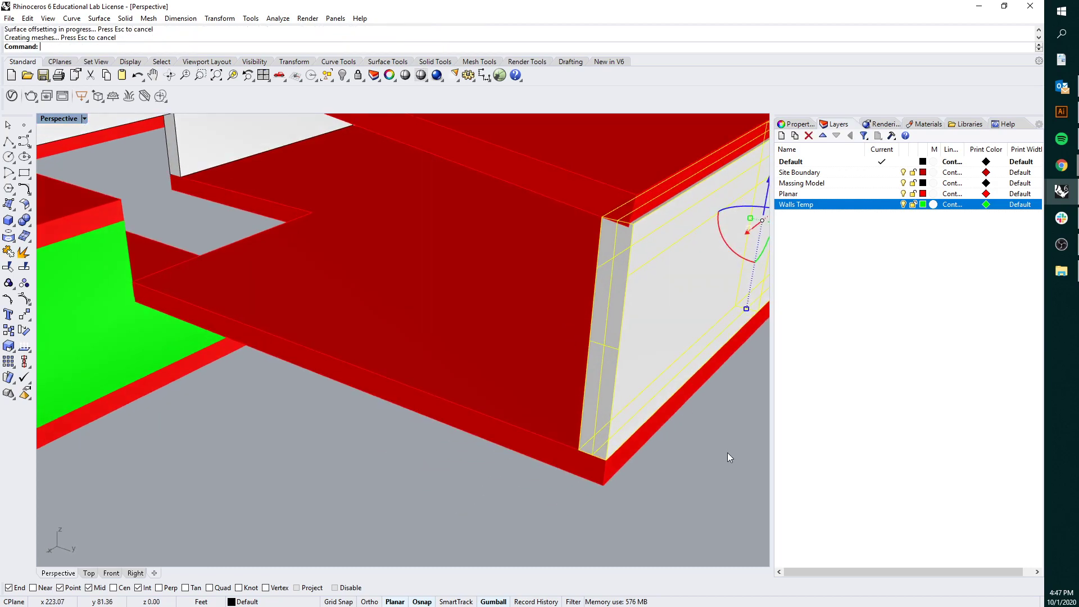
{"action": "left_click", "coordinate": [728, 454]}
{"action": "right_click_drag", "start_coordinate": [681, 355], "coordinate": [609, 387]}
{"action": "scroll", "coordinate": [601, 264], "scroll_direction": "up", "scroll_amount": 5}
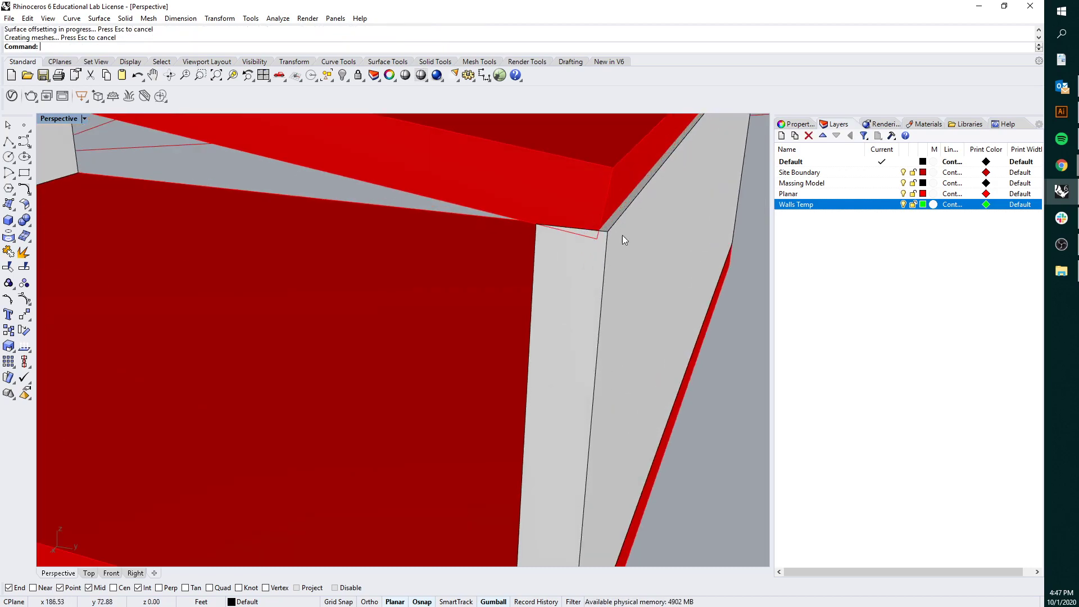
{"action": "scroll", "coordinate": [601, 214], "scroll_direction": "down", "scroll_amount": 3}
{"action": "scroll", "coordinate": [608, 217], "scroll_direction": "up", "scroll_amount": 3}
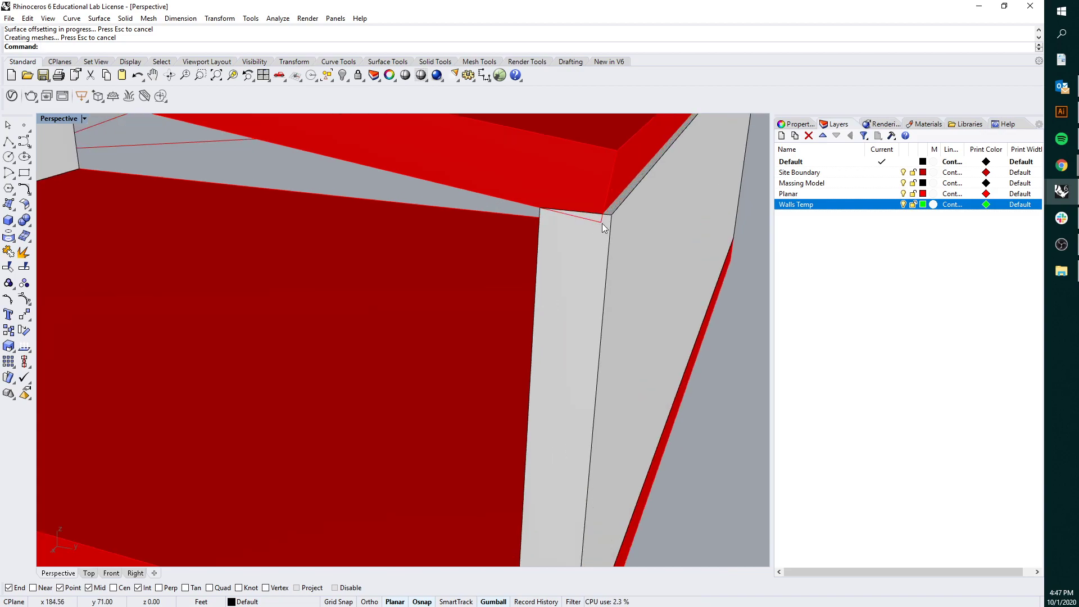
{"action": "scroll", "coordinate": [600, 227], "scroll_direction": "down", "scroll_amount": 1}
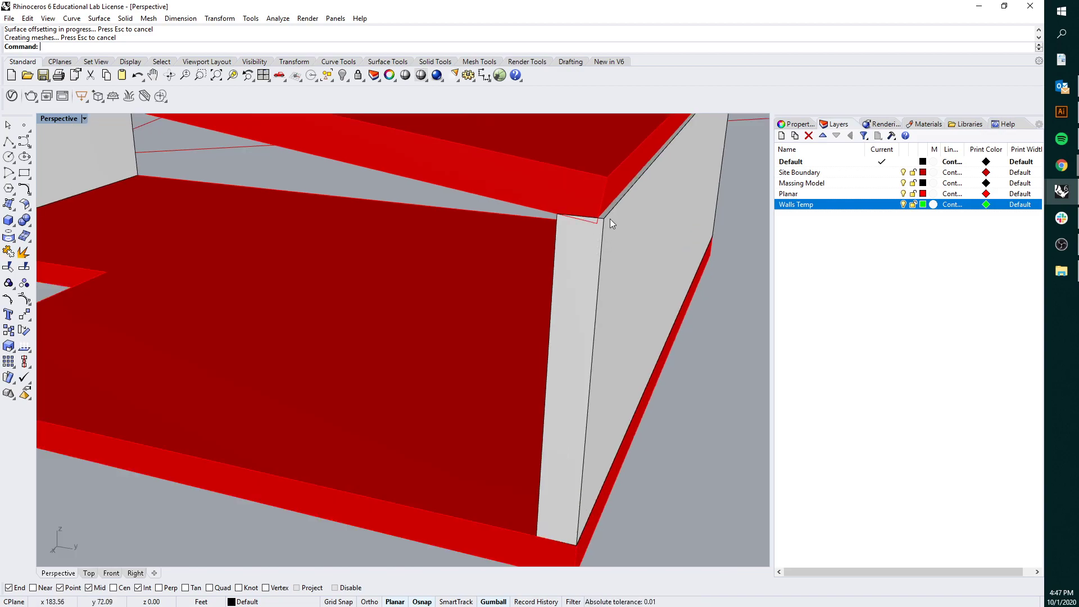
{"action": "right_click_drag", "start_coordinate": [604, 214], "coordinate": [604, 251]}
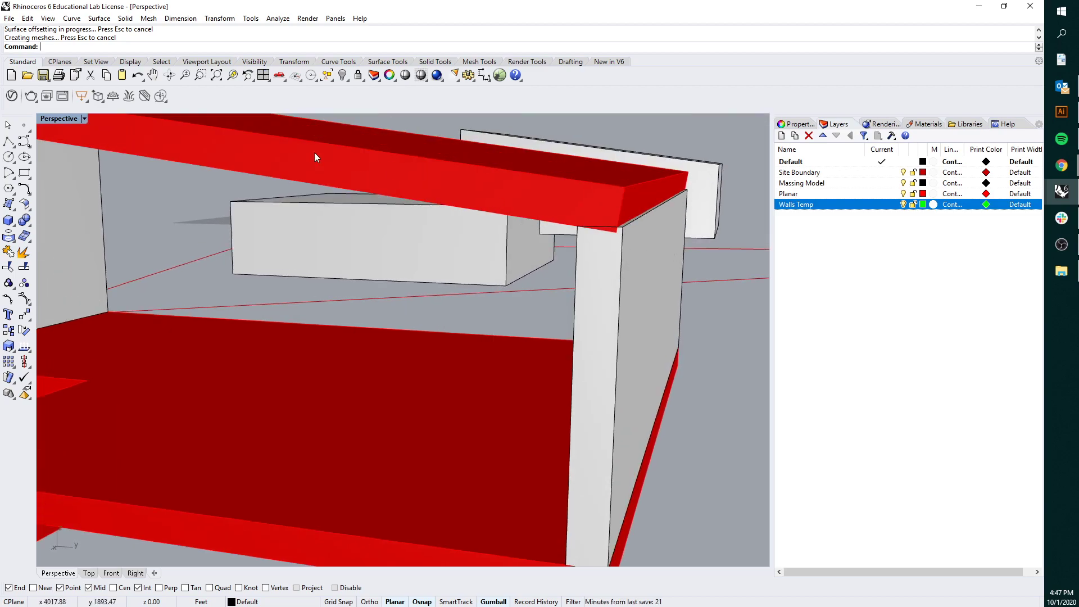
- Draw a line from the wall's top corner along the red slab edge and shift it left
{"action": "left_click", "coordinate": [23, 141]}
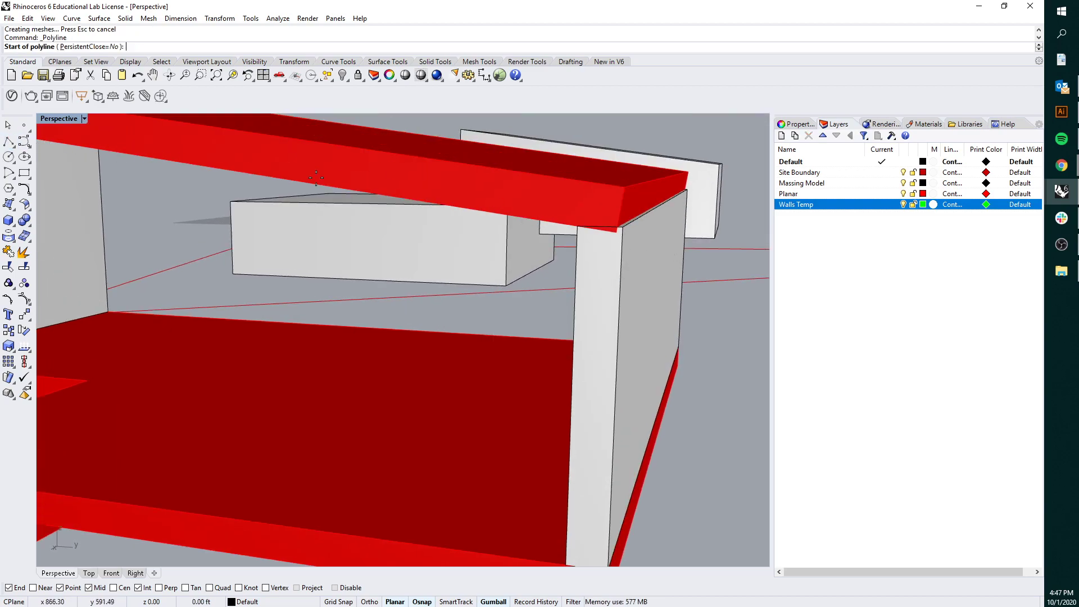
{"action": "left_click", "coordinate": [617, 231]}
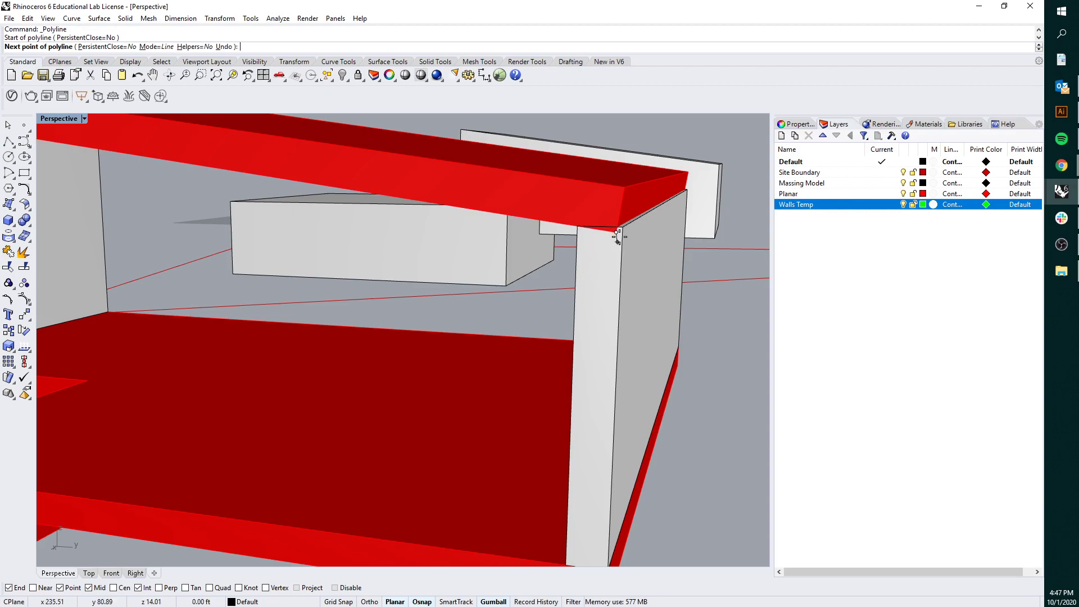
{"action": "right_click_drag", "start_coordinate": [619, 234], "coordinate": [626, 315]}
{"action": "left_click", "coordinate": [721, 338]}
{"action": "key", "text": "Return"}
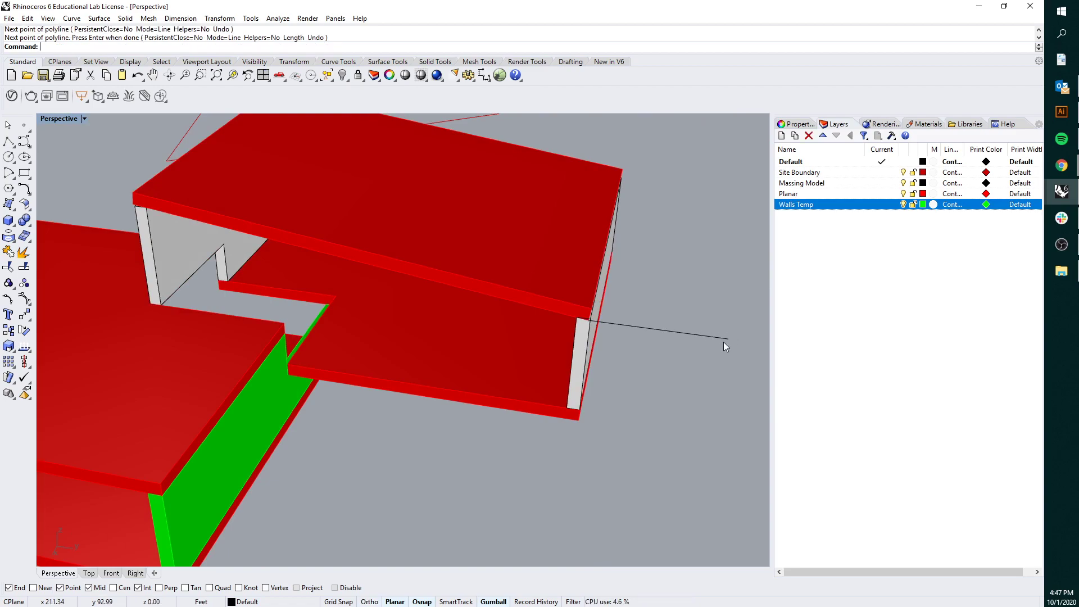
{"action": "left_click_drag", "start_coordinate": [679, 336], "coordinate": [642, 331]}
{"action": "left_click", "coordinate": [666, 255]}
{"action": "right_click_drag", "start_coordinate": [666, 255], "coordinate": [643, 295]}
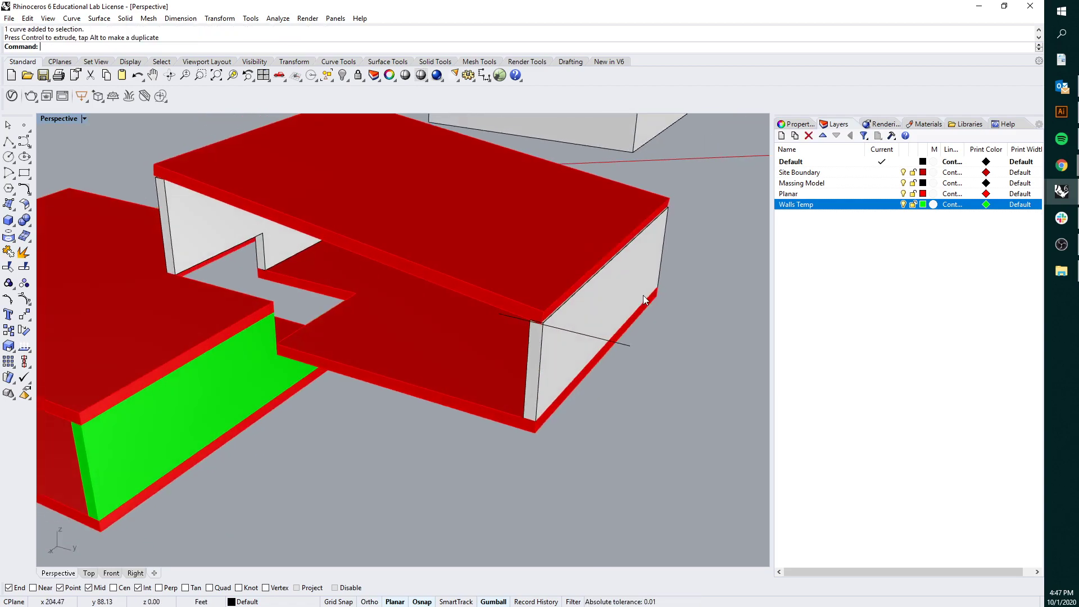
- Extrude the line along a custom direction into a flat cutting surface with ExtrudeCrv
{"action": "left_click", "coordinate": [601, 343]}
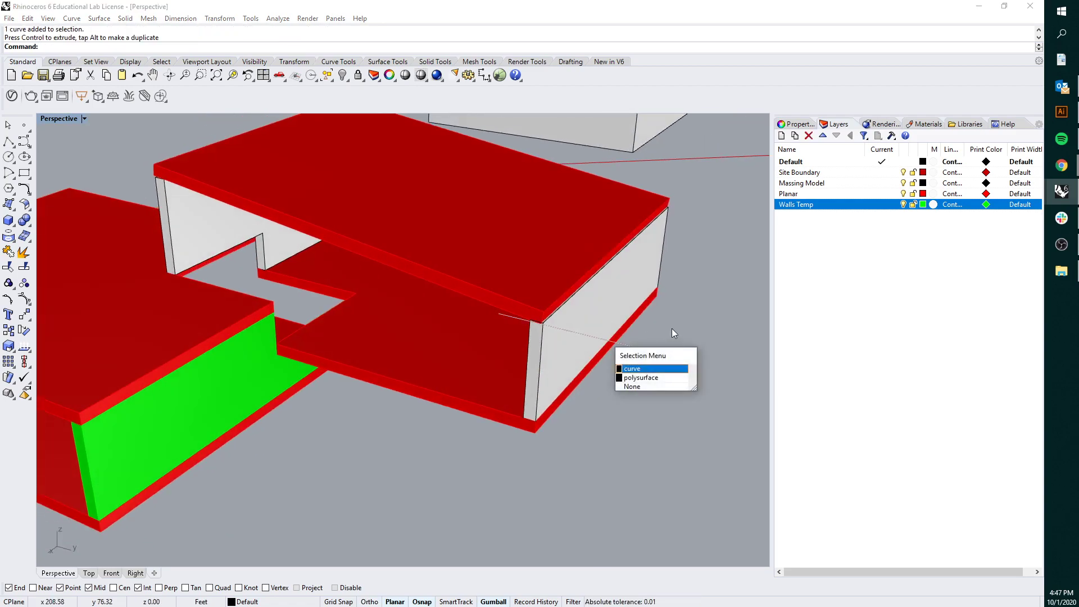
{"action": "left_click", "coordinate": [652, 369]}
{"action": "type", "text": "ExtrudeCrv"}
{"action": "key", "text": "Return"}
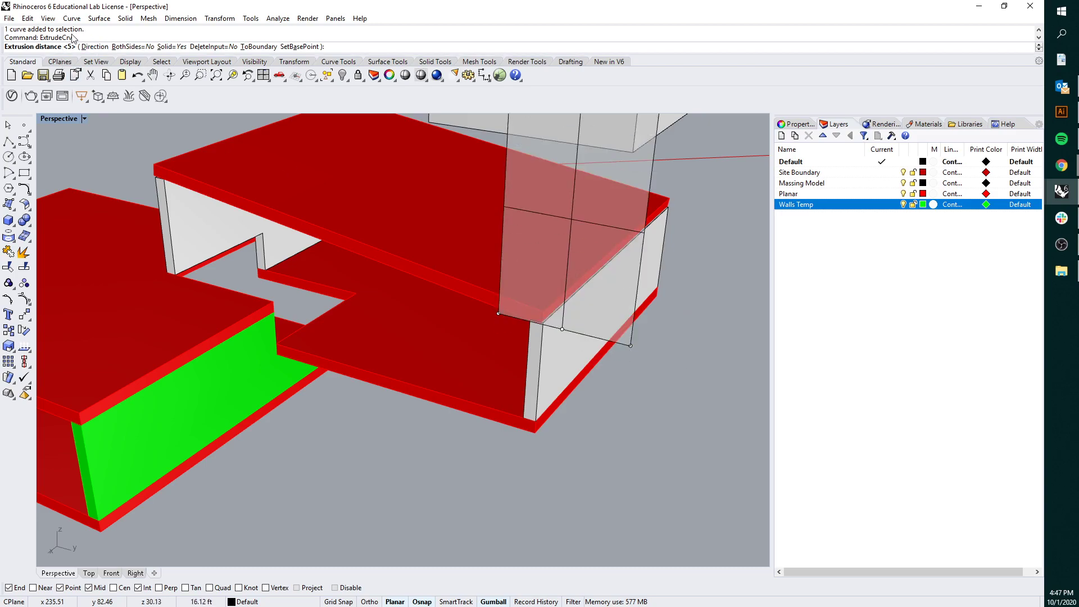
{"action": "left_click", "coordinate": [96, 48]}
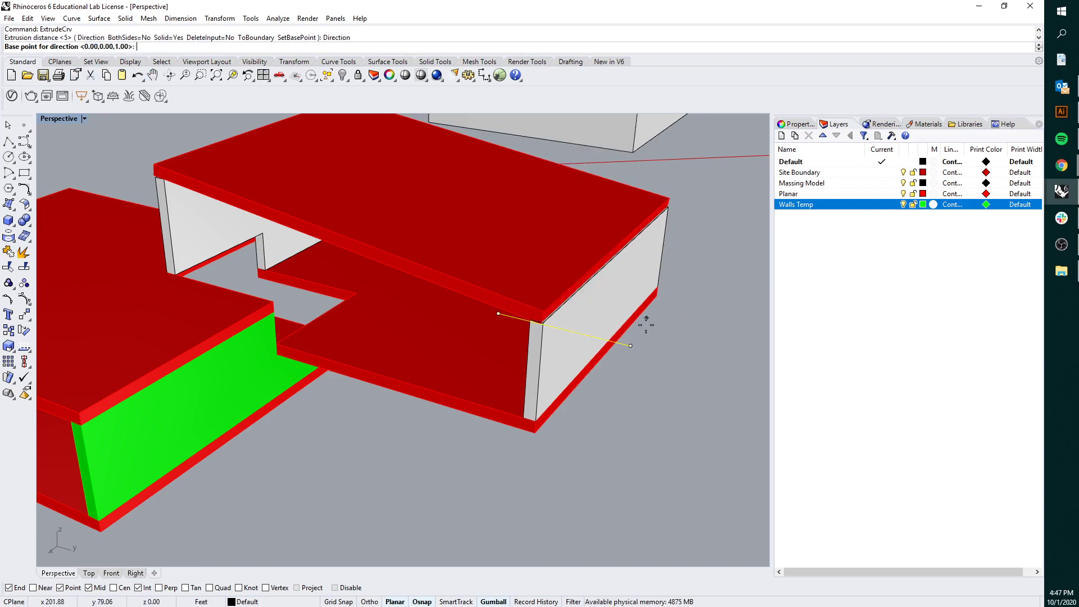
{"action": "left_click", "coordinate": [631, 346]}
{"action": "left_click", "coordinate": [685, 209]}
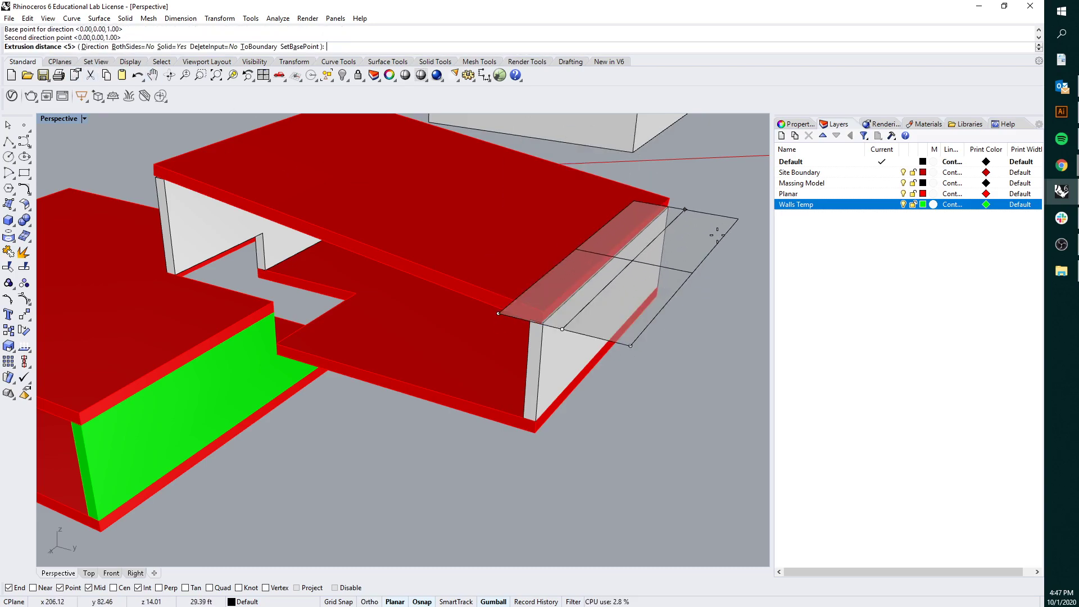
{"action": "left_click", "coordinate": [723, 217]}
{"action": "right_click_drag", "start_coordinate": [677, 270], "coordinate": [618, 334]}
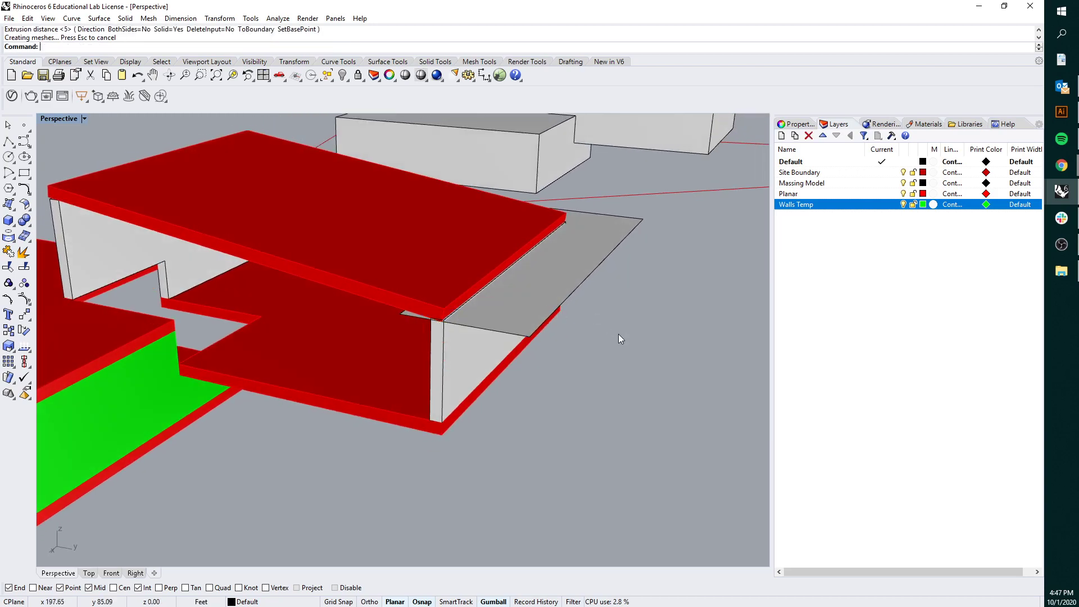
{"action": "scroll", "coordinate": [470, 320], "scroll_direction": "up", "scroll_amount": 3}
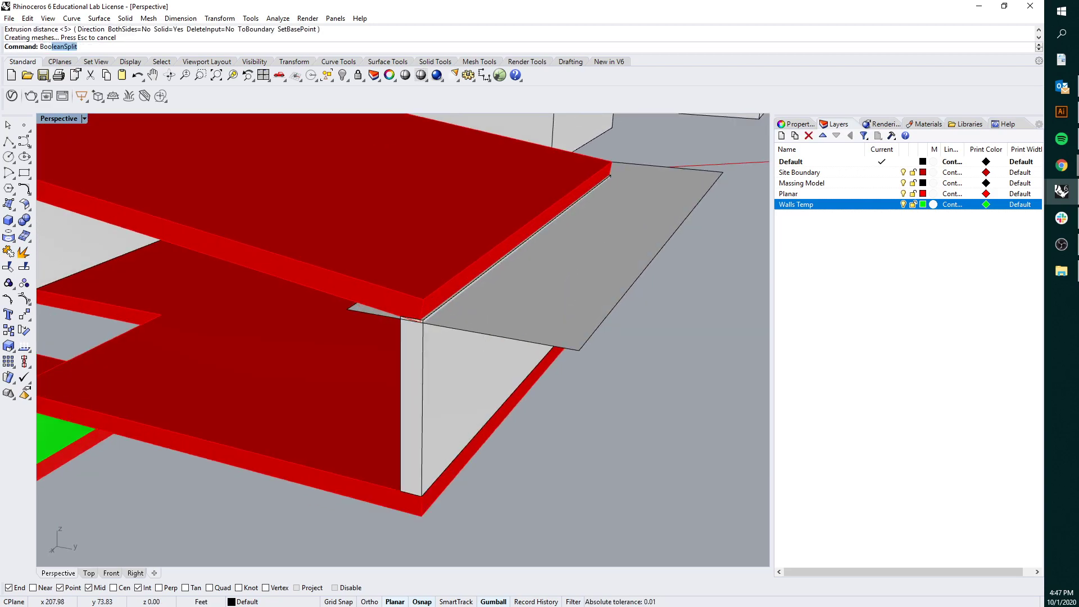
- Split the grey wall with the flat cutting surface using BooleanSplit
{"action": "key", "text": "Return"}
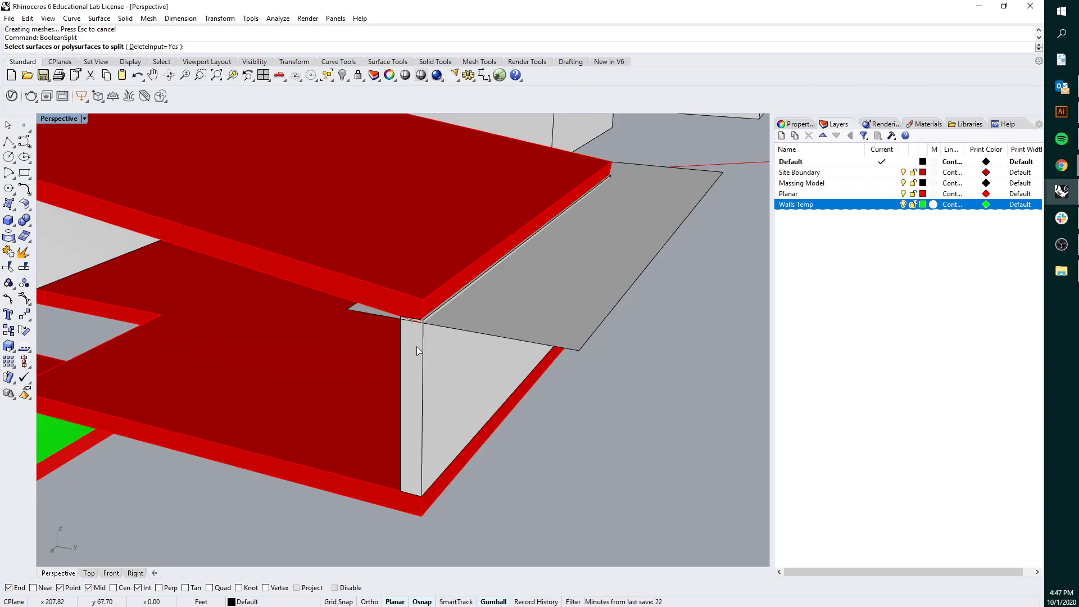
{"action": "scroll", "coordinate": [419, 349], "scroll_direction": "up", "scroll_amount": 1}
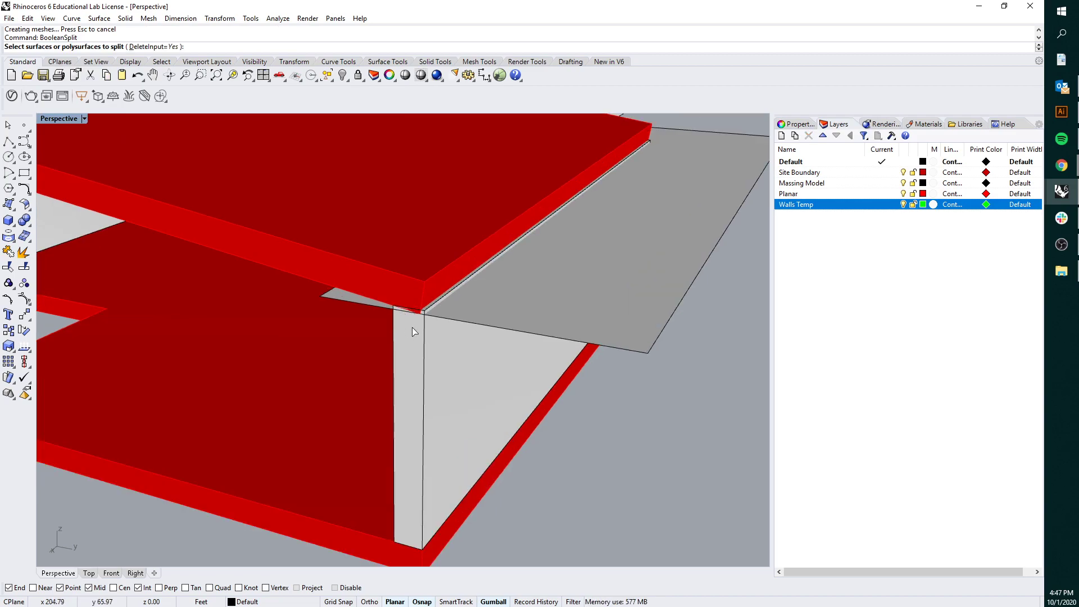
{"action": "left_click", "coordinate": [415, 336]}
{"action": "key", "text": "Return"}
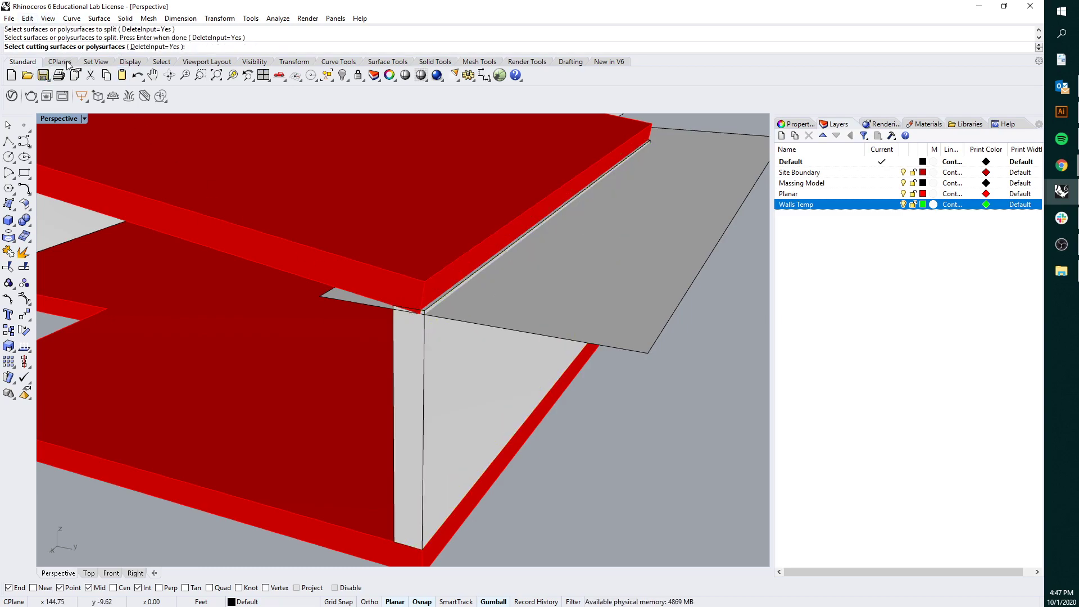
{"action": "left_click", "coordinate": [512, 308]}
{"action": "key", "text": "Return"}
- Delete the cut-off wall piece and zoom in to check the wall corner against the slabs
{"action": "scroll", "coordinate": [467, 311], "scroll_direction": "up", "scroll_amount": 2}
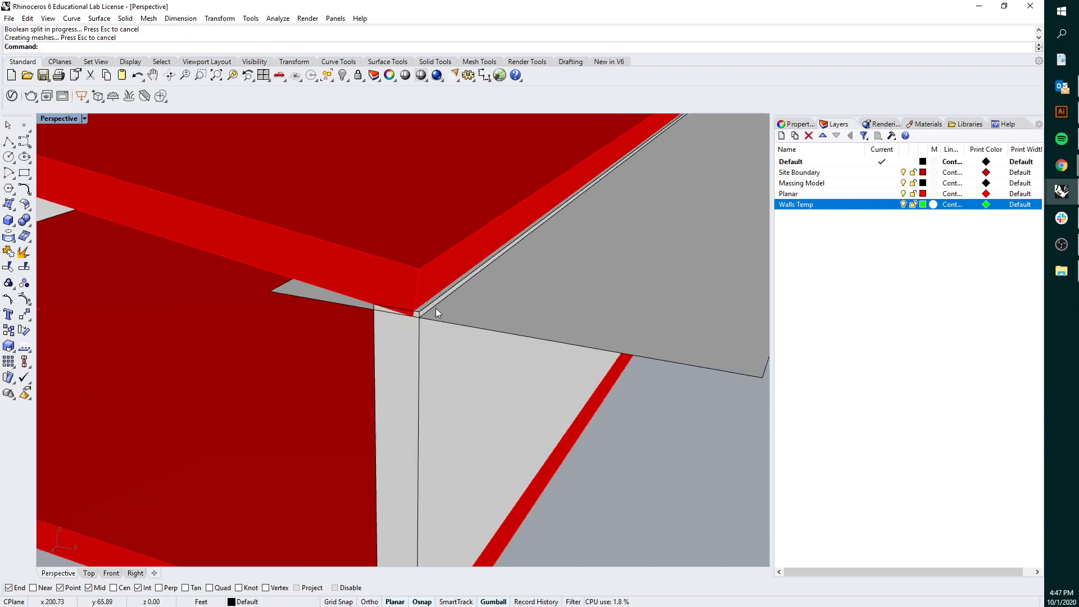
{"action": "left_click", "coordinate": [423, 311]}
{"action": "key", "text": "Delete"}
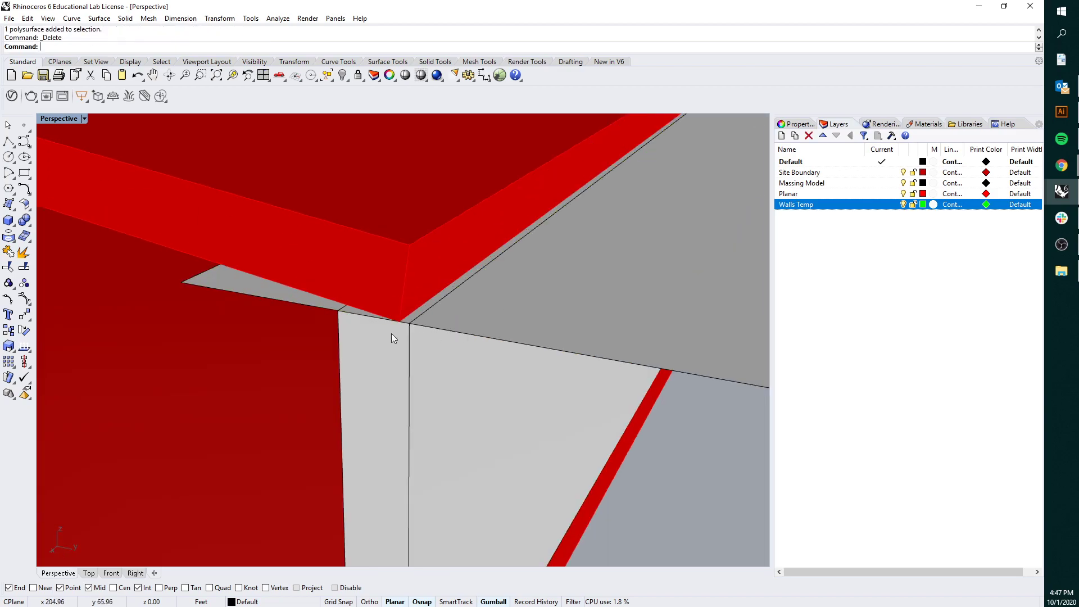
{"action": "left_click", "coordinate": [306, 302]}
{"action": "right_click_drag", "start_coordinate": [305, 298], "coordinate": [369, 318]}
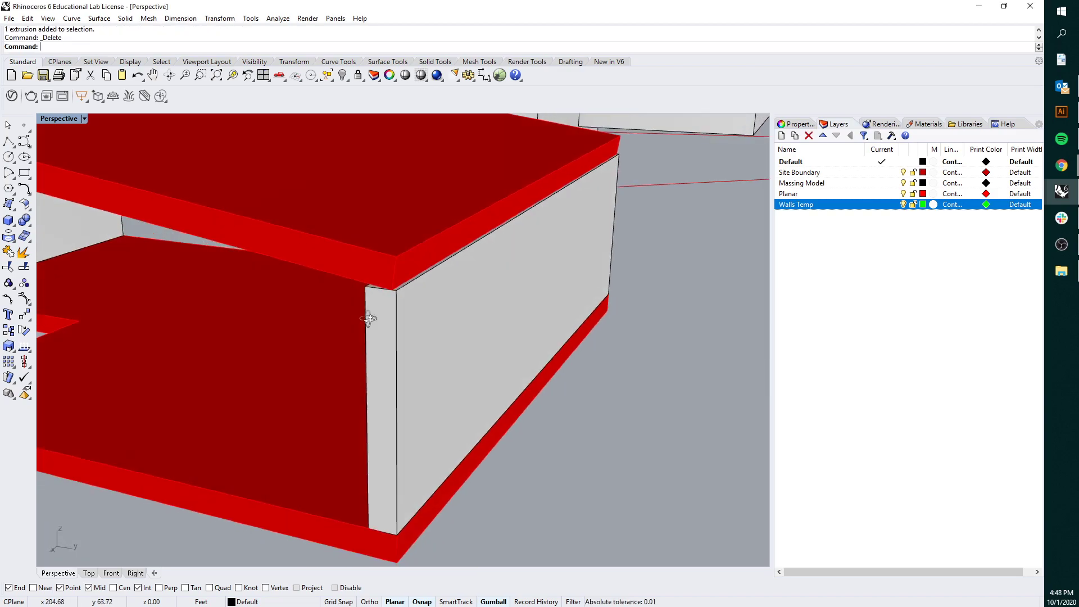
{"action": "key", "text": "ctrl+w"}
{"action": "left_click_drag", "start_coordinate": [498, 373], "coordinate": [329, 184]}
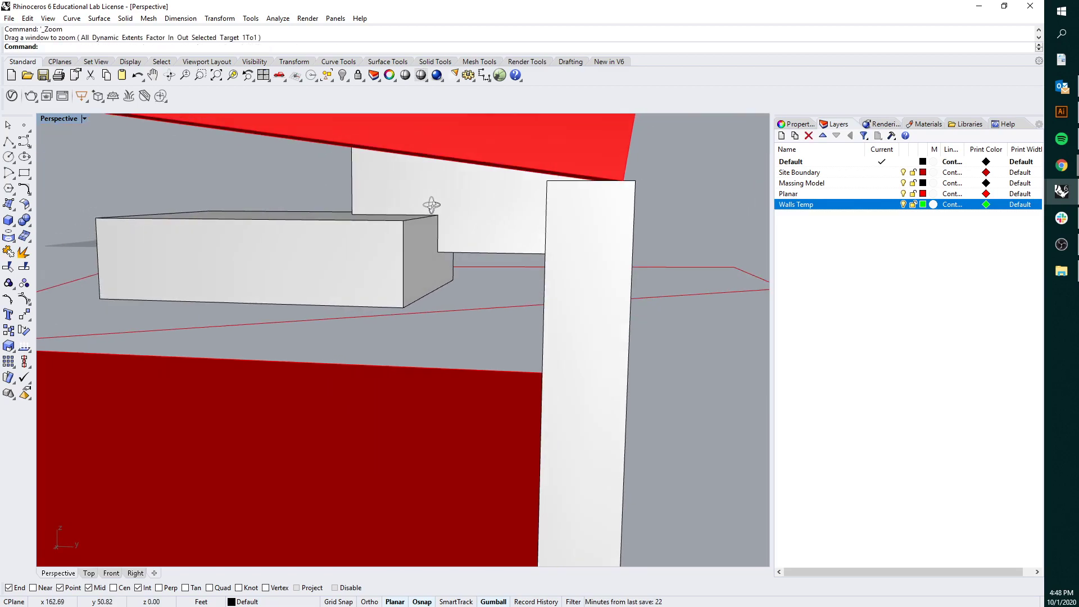
{"action": "scroll", "coordinate": [632, 187], "scroll_direction": "up", "scroll_amount": 2}
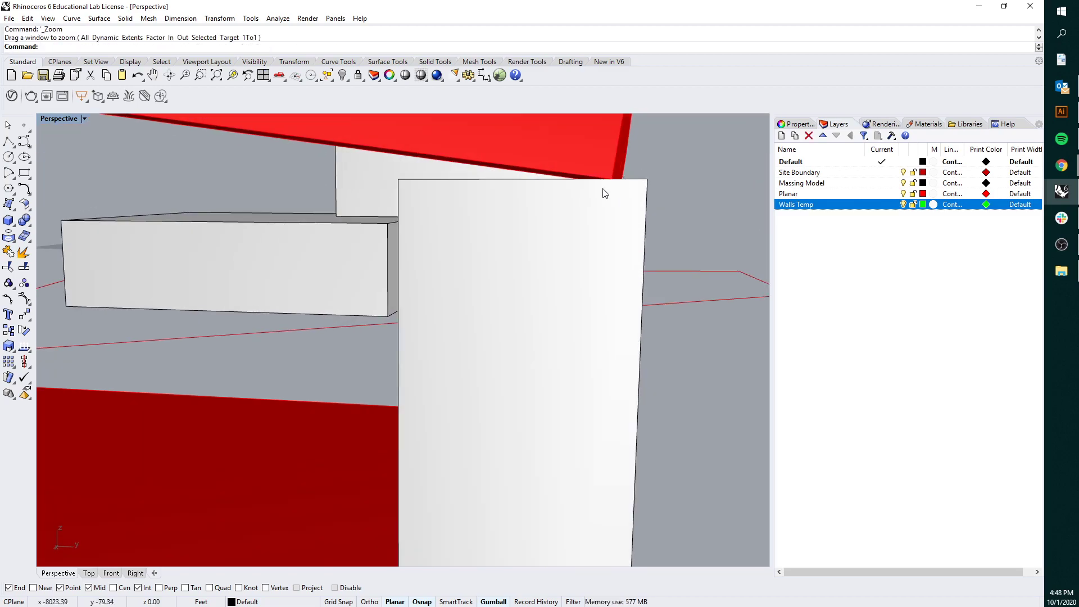
{"action": "scroll", "coordinate": [538, 227], "scroll_direction": "down", "scroll_amount": 5}
{"action": "right_click_drag", "start_coordinate": [540, 225], "coordinate": [588, 248]}
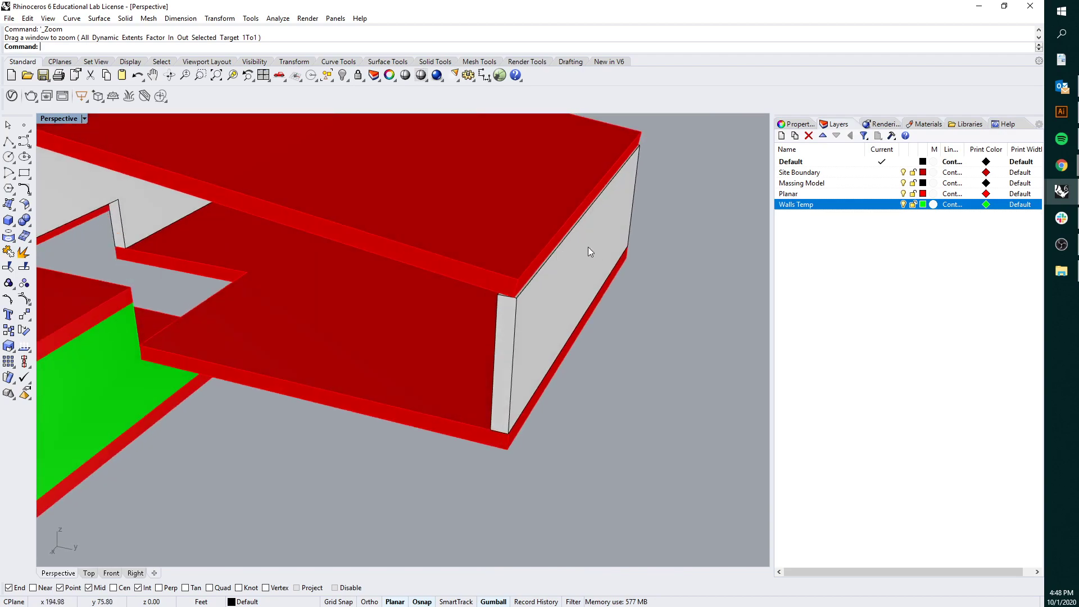
{"action": "scroll", "coordinate": [512, 298], "scroll_direction": "up", "scroll_amount": 2}
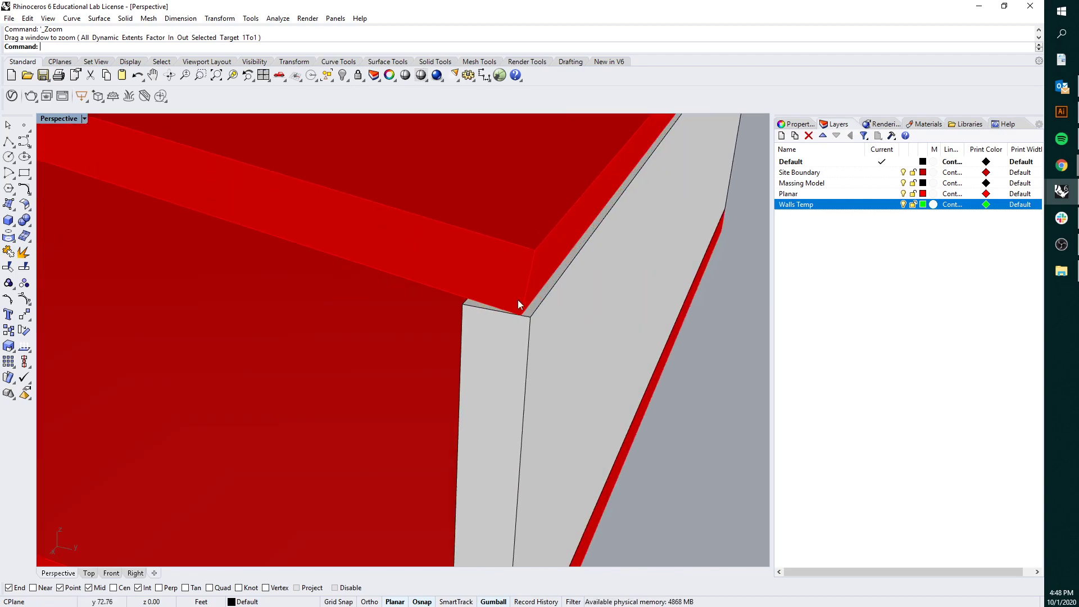
{"action": "left_click", "coordinate": [509, 261]}
- Move both grey walls onto the Walls Temp layer so they turn green
{"action": "left_click", "coordinate": [508, 339]}
{"action": "scroll", "coordinate": [537, 339], "scroll_direction": "down", "scroll_amount": 7}
{"action": "left_click", "coordinate": [597, 400]}
{"action": "right_click_drag", "start_coordinate": [598, 400], "coordinate": [495, 343]}
{"action": "scroll", "coordinate": [403, 347], "scroll_direction": "down", "scroll_amount": 3}
{"action": "right_click_drag", "start_coordinate": [494, 343], "coordinate": [479, 299]}
{"action": "scroll", "coordinate": [377, 278], "scroll_direction": "up", "scroll_amount": 2}
{"action": "left_click", "coordinate": [377, 277]}
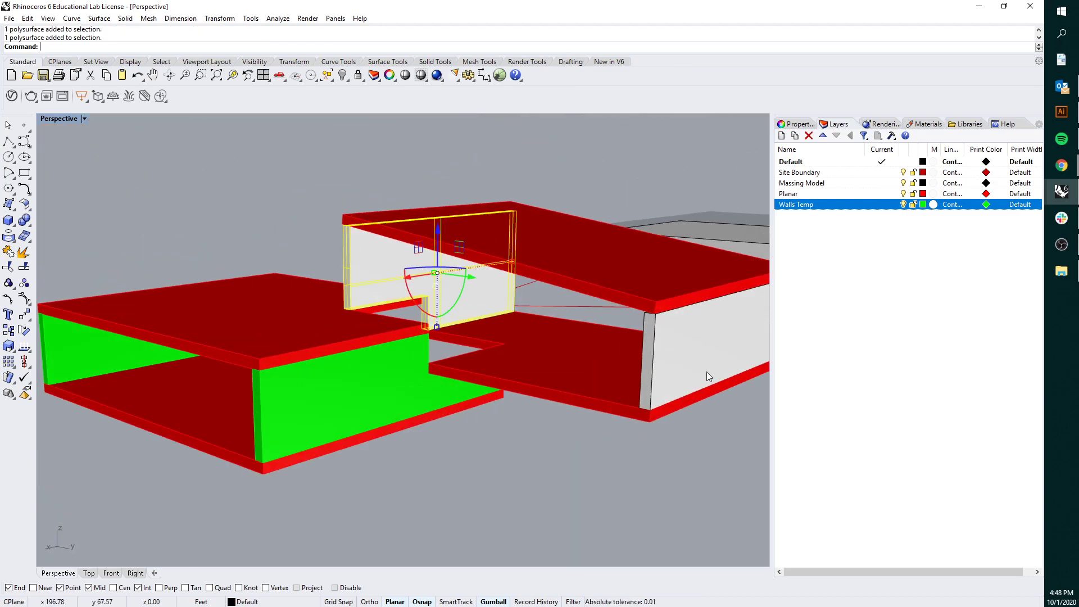
{"action": "left_click", "coordinate": [706, 372], "text": "shift"}
{"action": "right_click", "coordinate": [841, 204]}
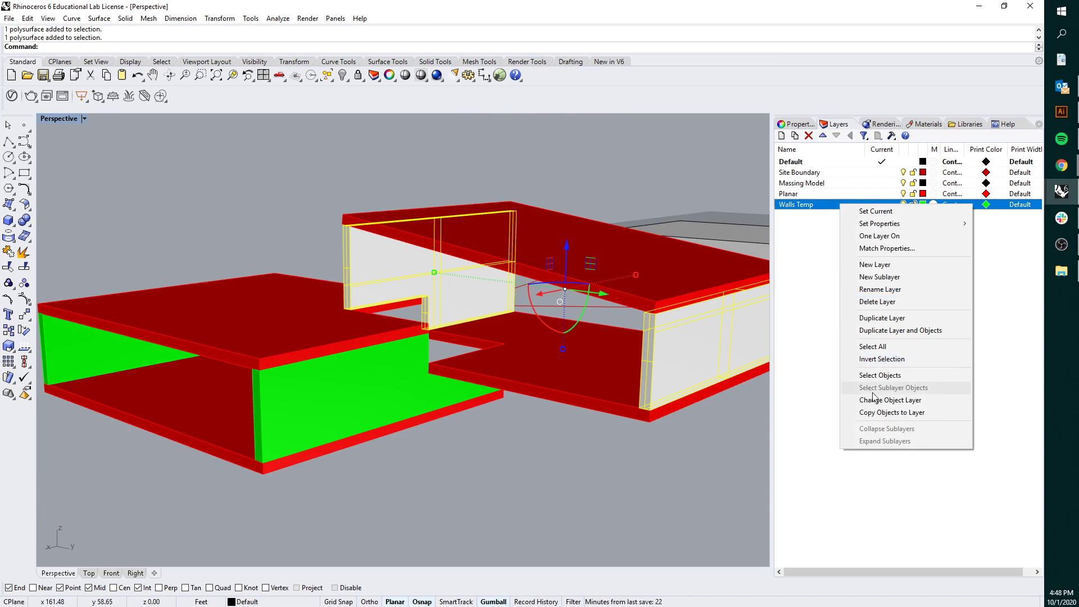
{"action": "left_click", "coordinate": [889, 399]}
{"action": "left_click", "coordinate": [608, 477]}
- Bring all hidden objects back with the Show command
{"action": "right_click_drag", "start_coordinate": [443, 351], "coordinate": [312, 356]}
{"action": "type", "text": "Show"}
{"action": "key", "text": "Return"}
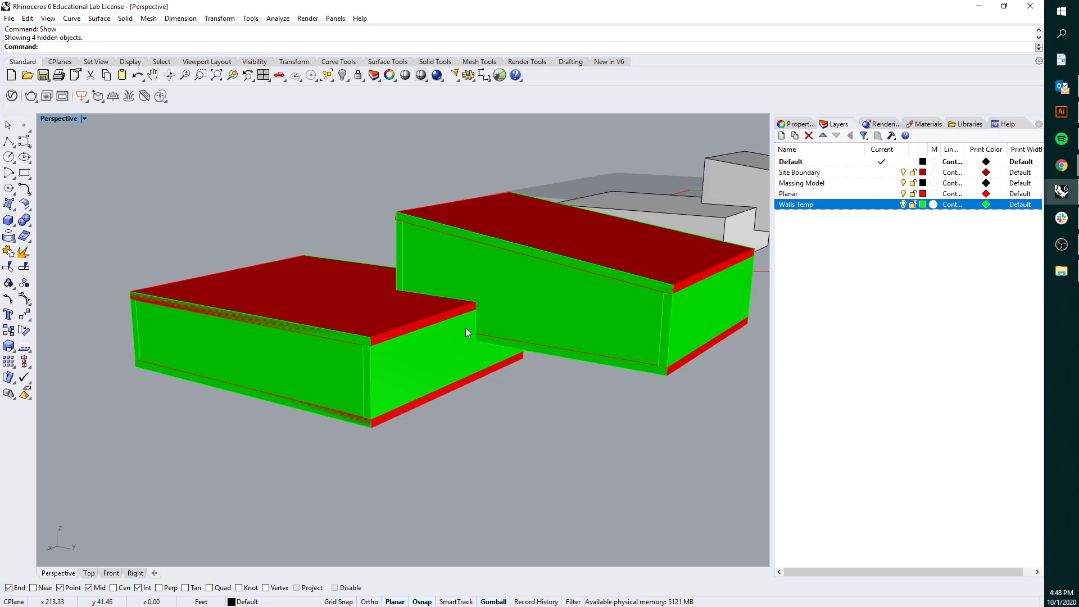
{"action": "right_click_drag", "start_coordinate": [467, 332], "coordinate": [346, 376]}
{"action": "left_click", "coordinate": [334, 381]}
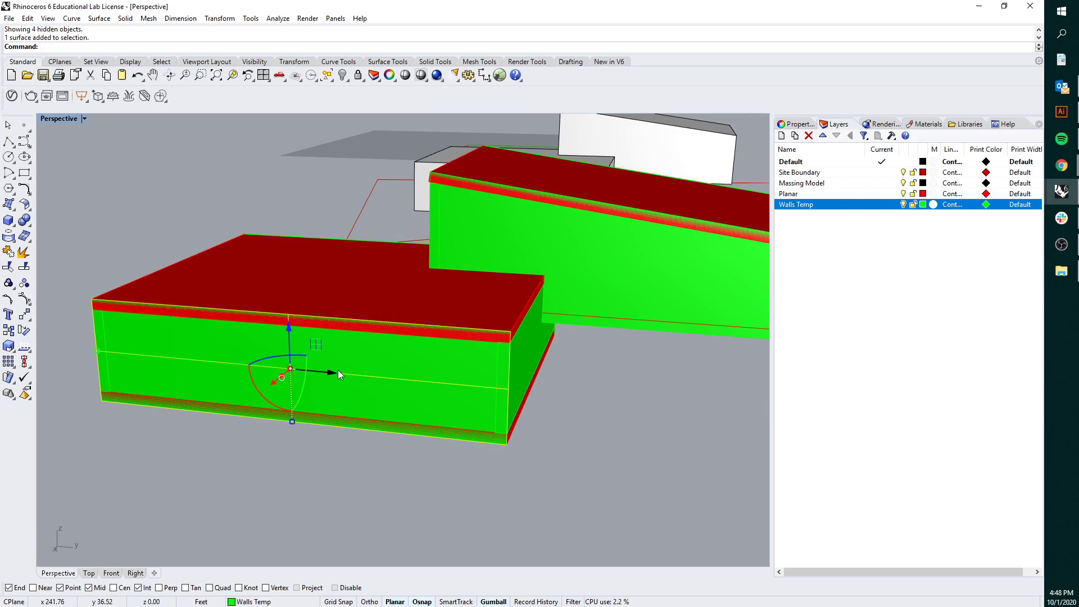
- Scale1D the green wall face vertically so it fits between the red slabs
{"action": "key", "text": "Return"}
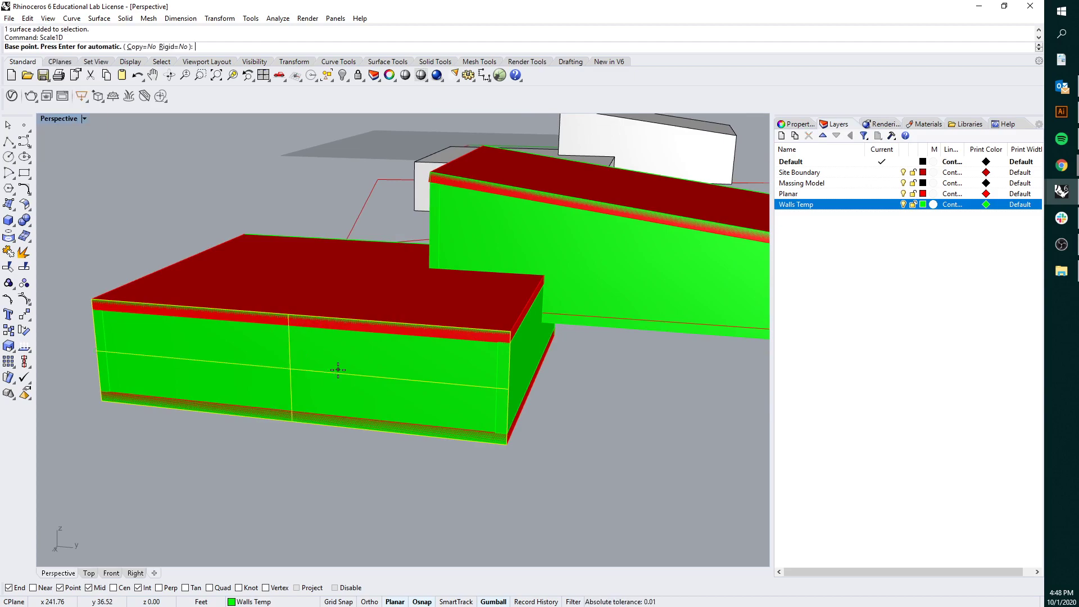
{"action": "scroll", "coordinate": [86, 406], "scroll_direction": "up", "scroll_amount": 3}
{"action": "left_click", "coordinate": [108, 398]}
{"action": "left_click", "coordinate": [94, 241]}
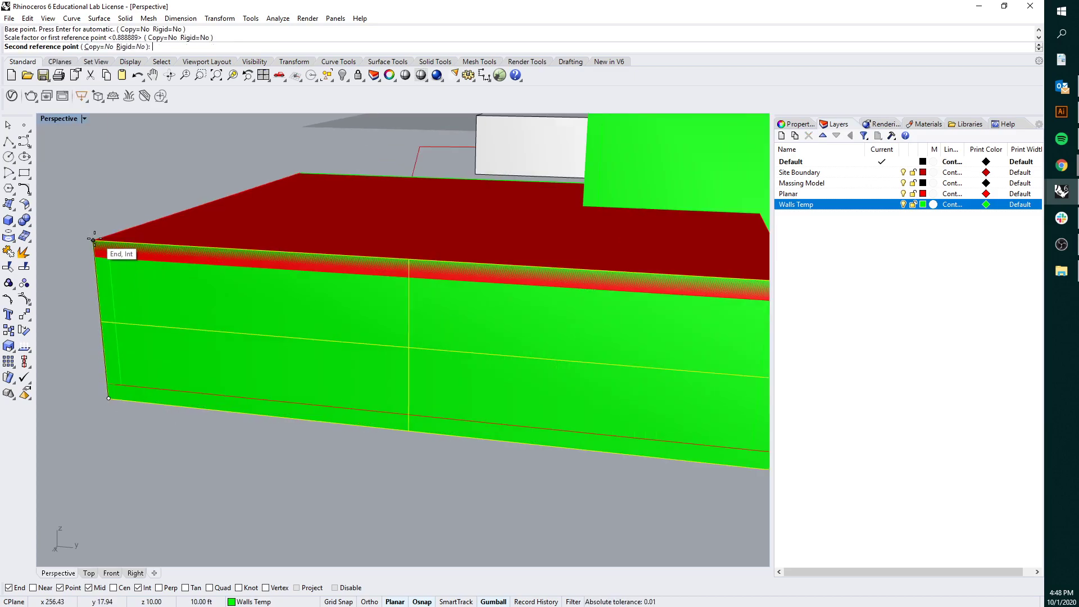
{"action": "left_click", "coordinate": [95, 257]}
{"action": "key", "text": "Return"}
{"action": "left_click", "coordinate": [95, 256]}
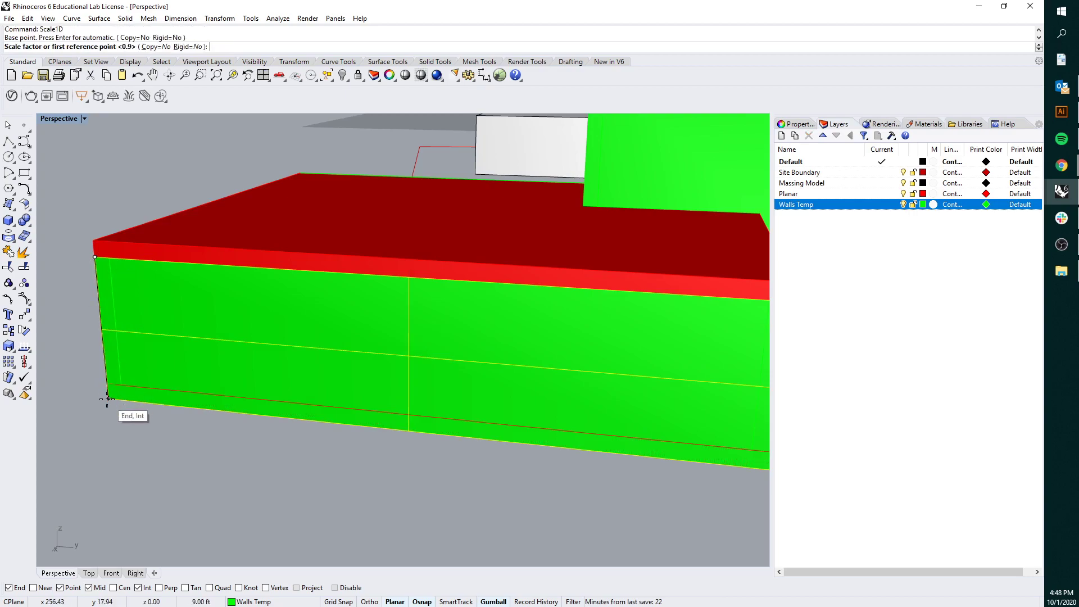
{"action": "left_click", "coordinate": [108, 398]}
{"action": "left_click", "coordinate": [108, 388]}
- Scale1D the wall face horizontally at both ends to meet the slab corners
{"action": "key", "text": "Return"}
{"action": "scroll", "coordinate": [119, 315], "scroll_direction": "down", "scroll_amount": 2}
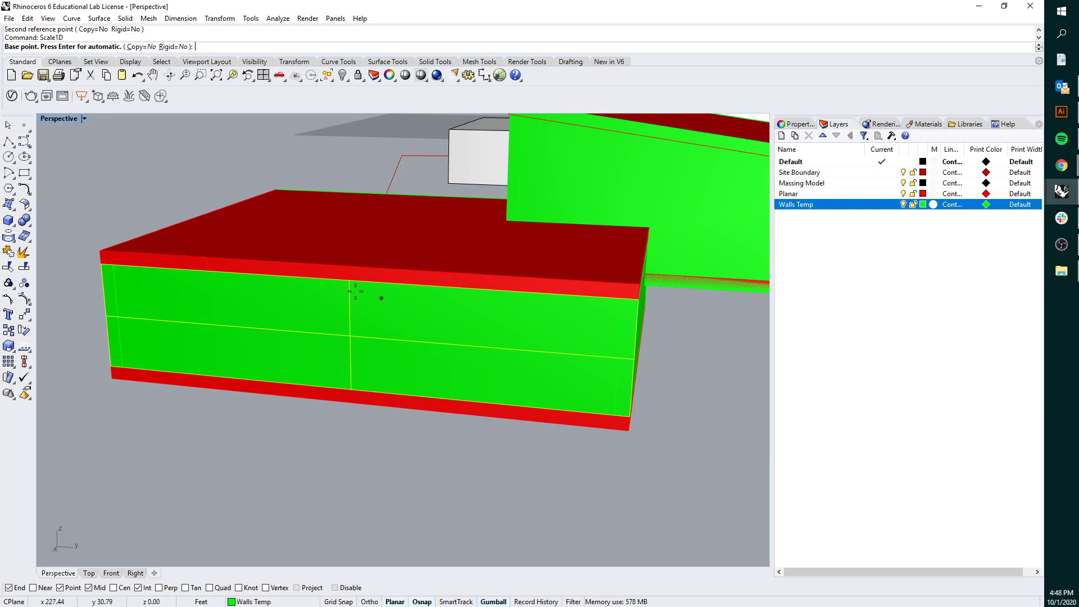
{"action": "left_click", "coordinate": [109, 276]}
{"action": "scroll", "coordinate": [618, 315], "scroll_direction": "up", "scroll_amount": 4}
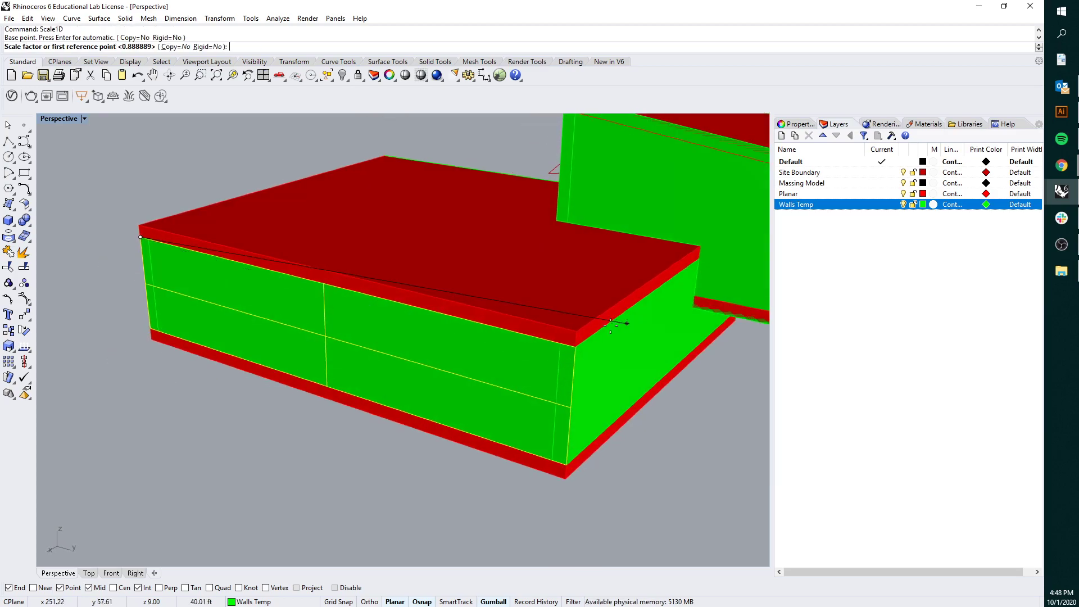
{"action": "left_click", "coordinate": [568, 349]}
{"action": "left_click", "coordinate": [562, 350]}
{"action": "scroll", "coordinate": [555, 344], "scroll_direction": "down", "scroll_amount": 2}
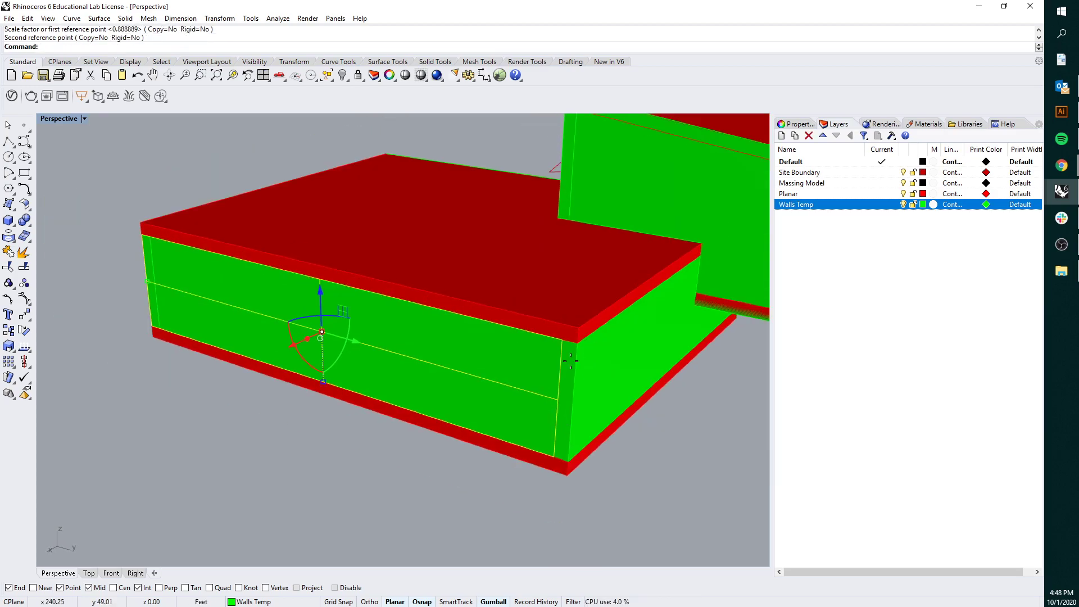
{"action": "key", "text": "Return"}
{"action": "left_click", "coordinate": [561, 340]}
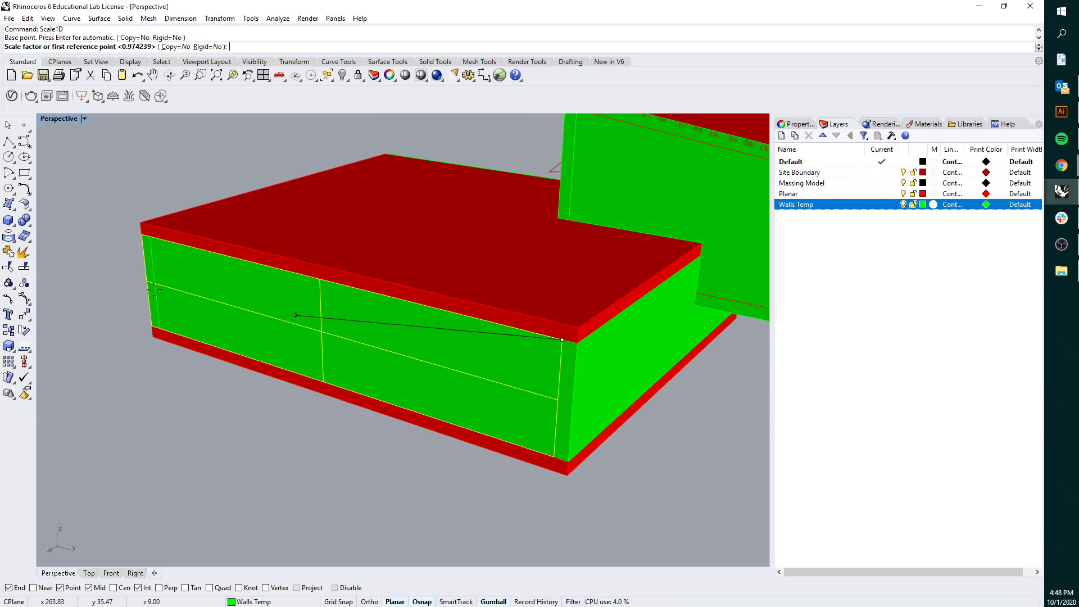
{"action": "left_click", "coordinate": [142, 235]}
{"action": "left_click", "coordinate": [149, 236]}
- Delete the front green wall to leave an opening between the slabs
{"action": "right_click_drag", "start_coordinate": [255, 298], "coordinate": [301, 294]}
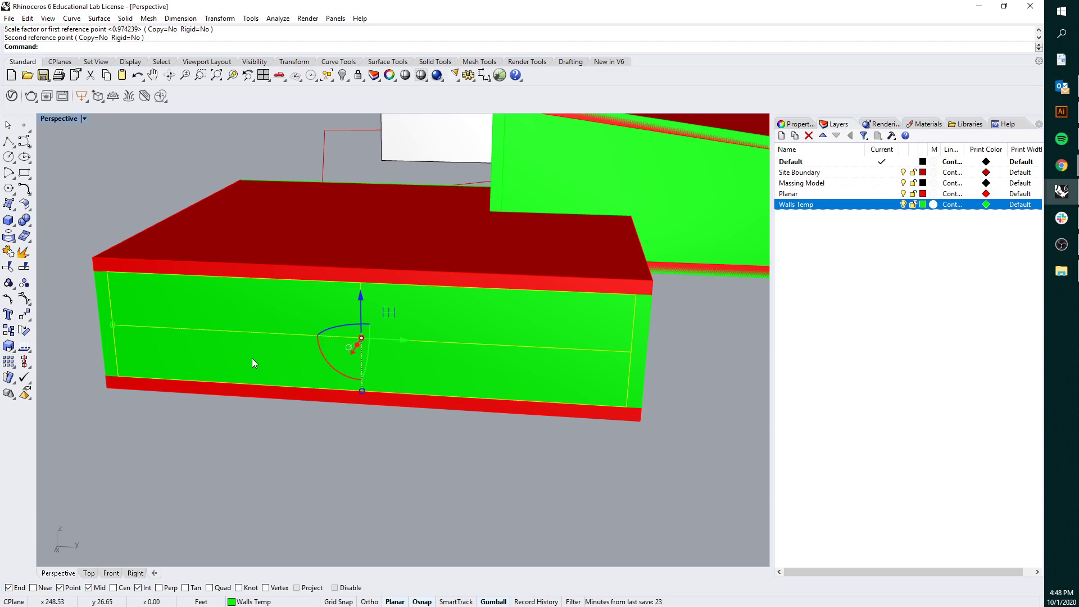
{"action": "key", "text": "Delete"}
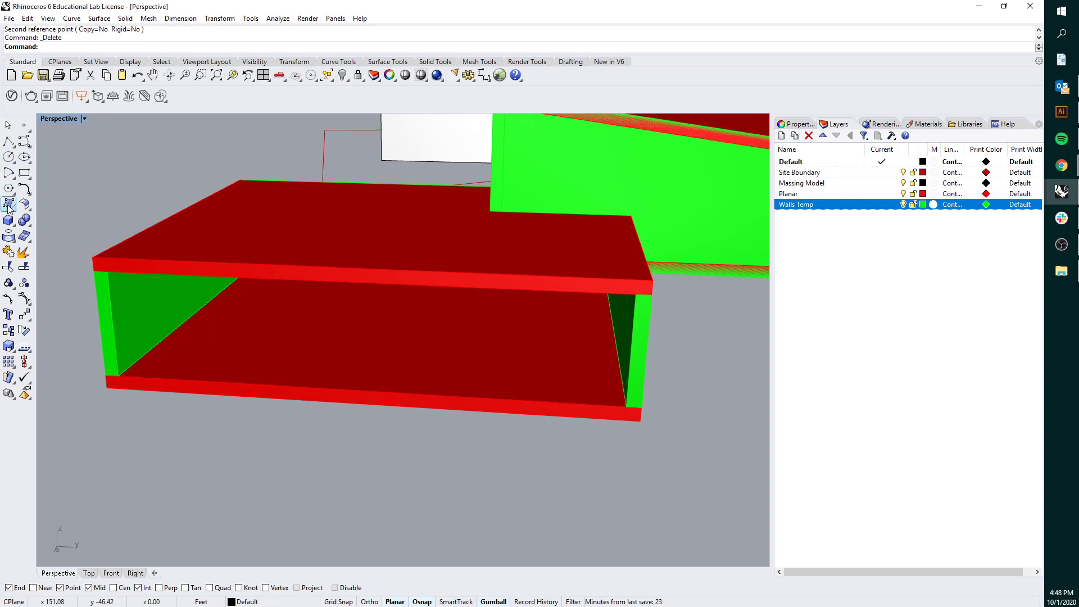
{"action": "left_click", "coordinate": [9, 205]}
- Draw a four-corner surface filling the front wall opening between the red slabs
{"action": "left_click", "coordinate": [107, 272]}
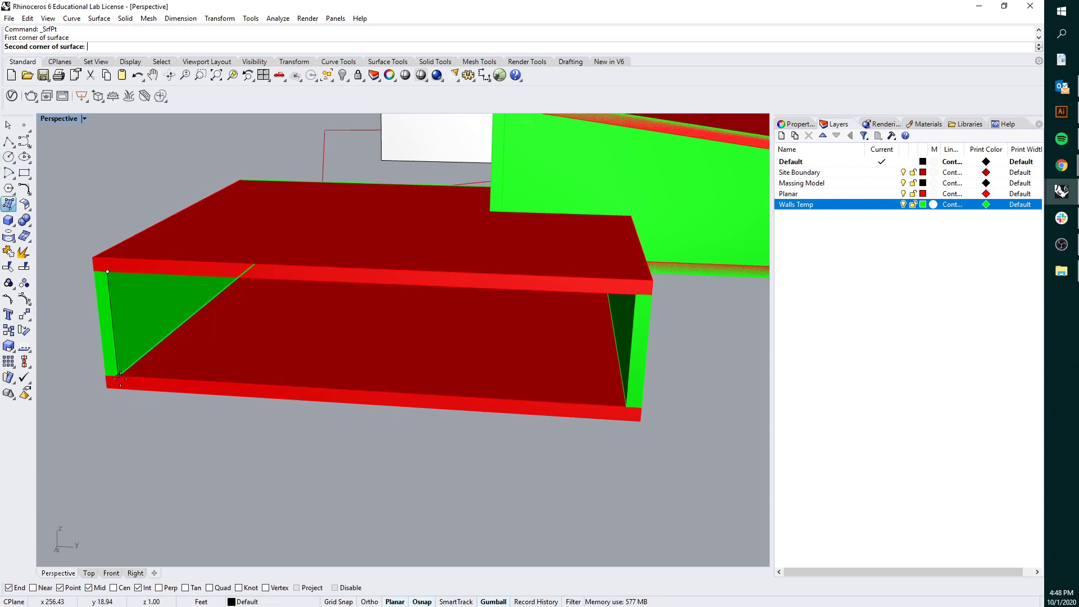
{"action": "left_click", "coordinate": [119, 376]}
{"action": "left_click", "coordinate": [631, 415]}
{"action": "right_click_drag", "start_coordinate": [631, 415], "coordinate": [569, 334]}
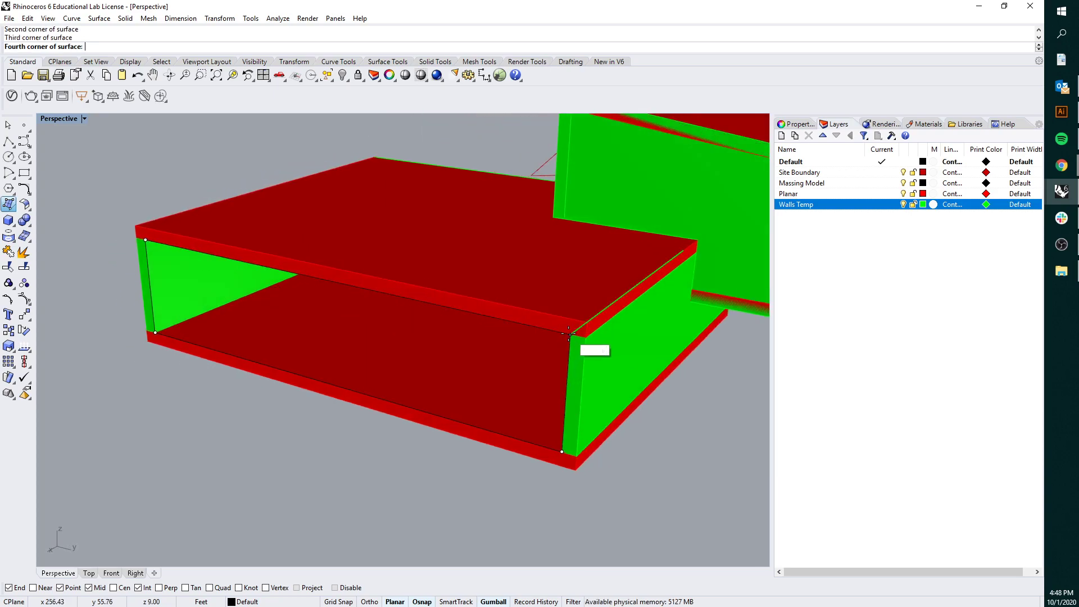
{"action": "left_click", "coordinate": [569, 334]}
- Thicken the new grey surface into a solid wall with OffsetSrf, flipping the direction
{"action": "left_click", "coordinate": [547, 352]}
{"action": "type", "text": "Extrud"}
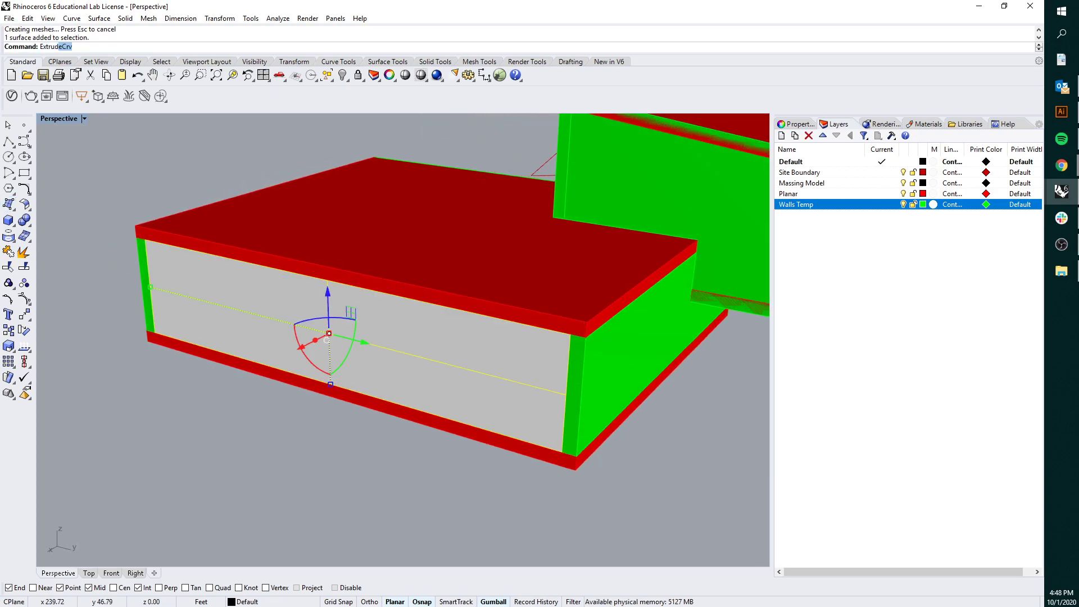
{"action": "key", "text": "BackSpace"}
{"action": "key", "text": "BackSpace"}
{"action": "key", "text": "BackSpace"}
{"action": "key", "text": "BackSpace"}
{"action": "key", "text": "BackSpace"}
{"action": "key", "text": "BackSpace"}
{"action": "key", "text": "BackSpace"}
{"action": "type", "text": "O"}
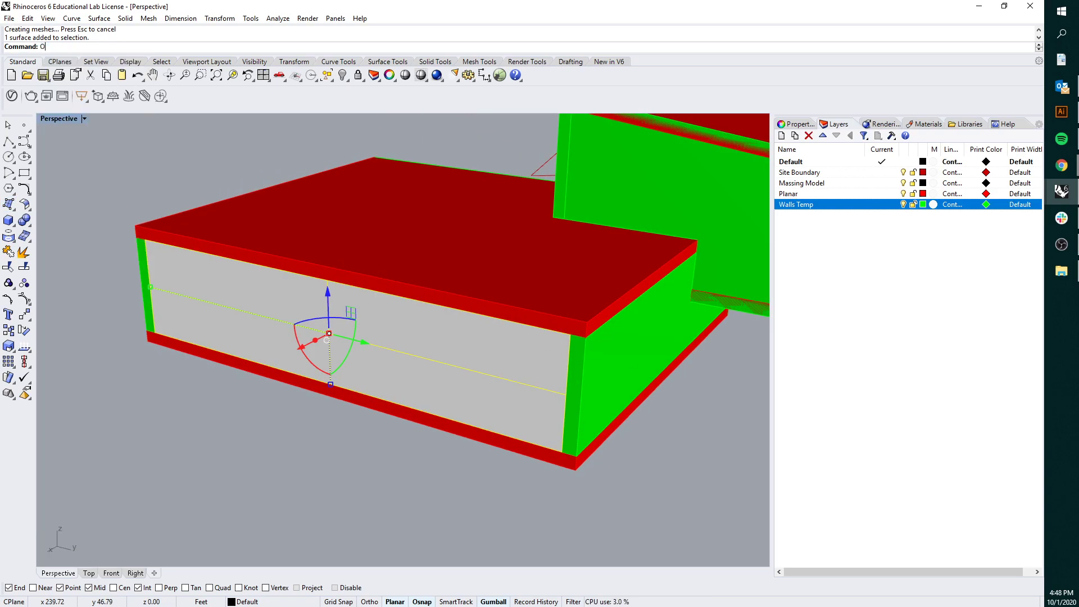
{"action": "type", "text": "ffsetSrf"}
{"action": "key", "text": "Return"}
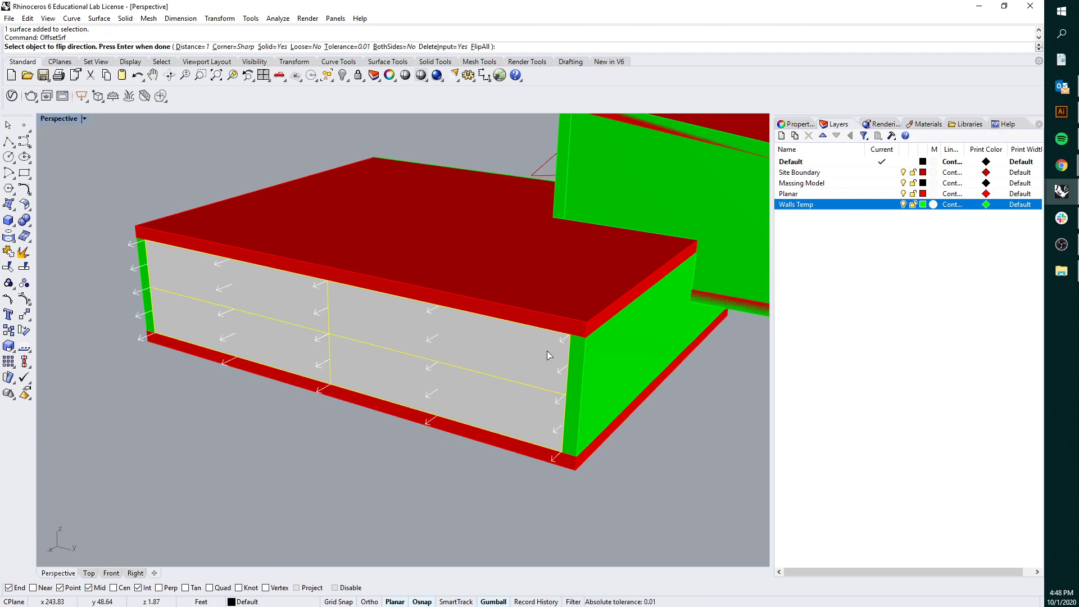
{"action": "type", "text": "f"}
{"action": "key", "text": "Return"}
{"action": "key", "text": "Return"}
- Move the new wall solid onto the Walls Temp layer and check it from several angles
{"action": "left_click", "coordinate": [120, 171]}
{"action": "right_click_drag", "start_coordinate": [174, 261], "coordinate": [253, 337]}
{"action": "left_click", "coordinate": [256, 347]}
{"action": "right_click", "coordinate": [804, 203]}
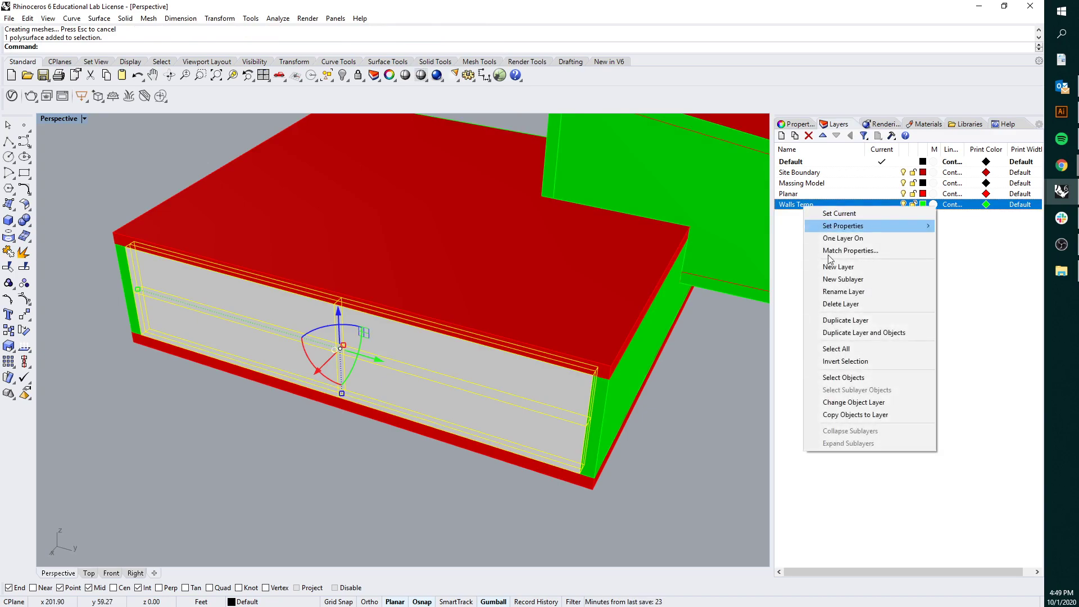
{"action": "left_click", "coordinate": [826, 401]}
{"action": "right_click_drag", "start_coordinate": [730, 446], "coordinate": [340, 225]}
{"action": "left_click", "coordinate": [342, 223]}
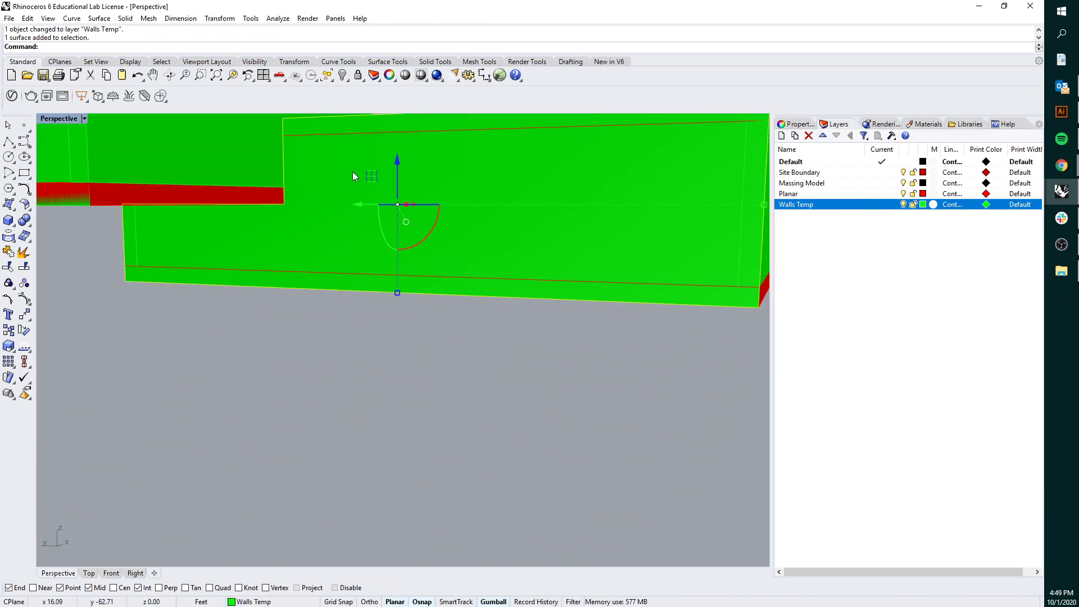
{"action": "right_click_drag", "start_coordinate": [353, 176], "coordinate": [307, 158]}
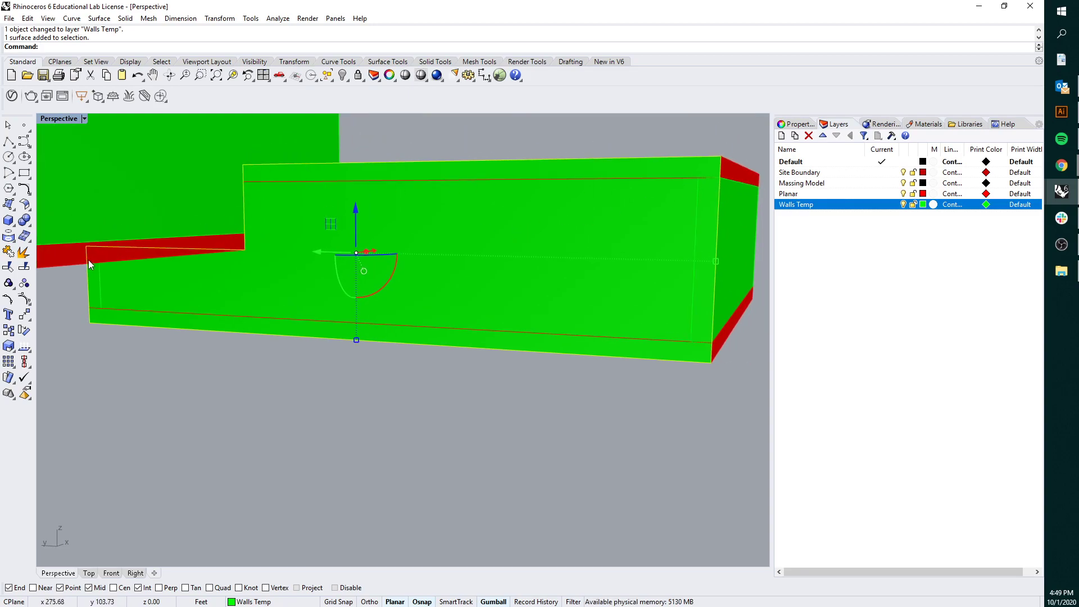
{"action": "right_click_drag", "start_coordinate": [88, 260], "coordinate": [115, 233]}
{"action": "scroll", "coordinate": [120, 268], "scroll_direction": "down", "scroll_amount": 7}
- Trace a closed polyline around the notched wall face, including the inner notch corner
{"action": "scroll", "coordinate": [225, 247], "scroll_direction": "up", "scroll_amount": 3}
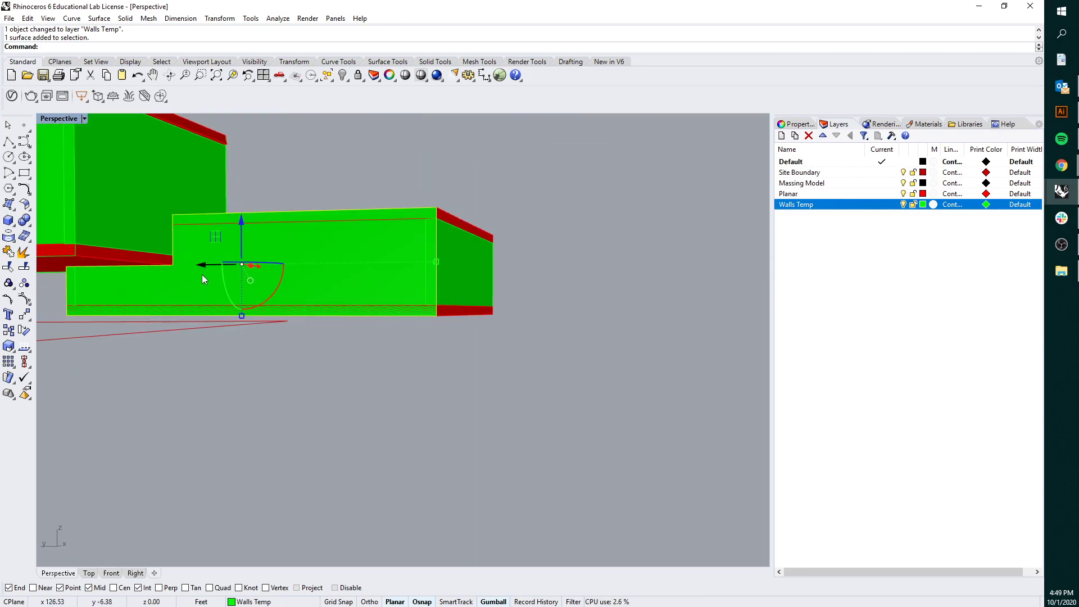
{"action": "left_click", "coordinate": [171, 377]}
{"action": "left_click", "coordinate": [8, 140]}
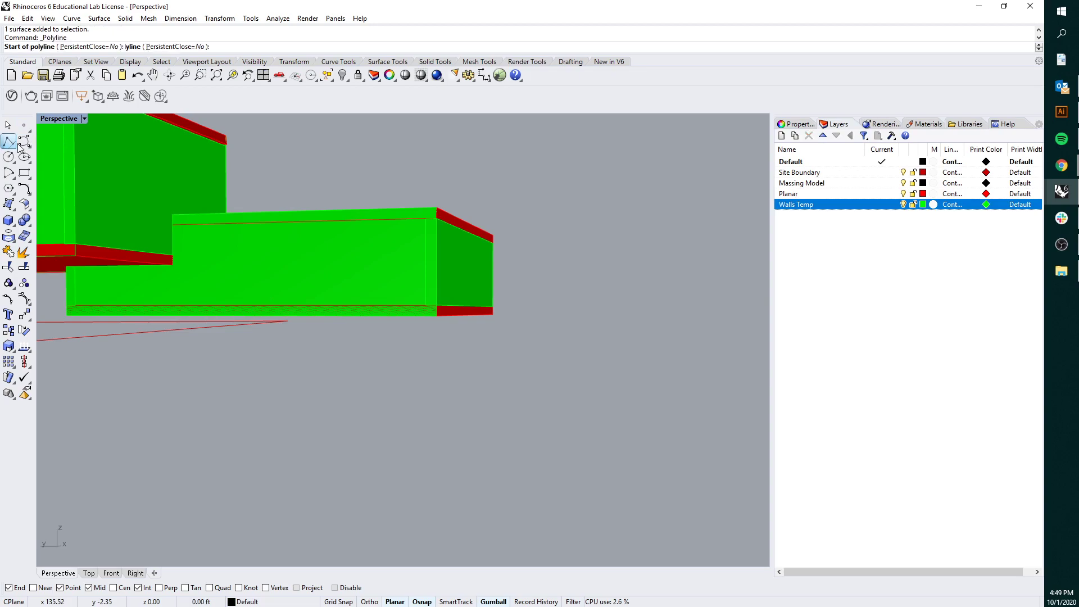
{"action": "left_click", "coordinate": [173, 224]}
{"action": "left_click", "coordinate": [425, 218]}
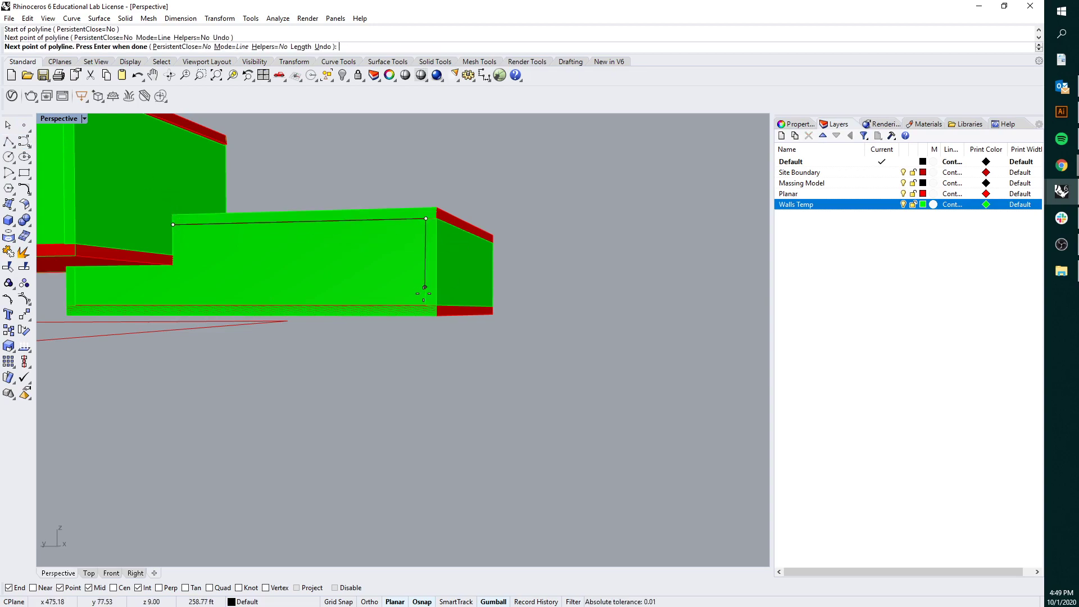
{"action": "left_click", "coordinate": [426, 304]}
{"action": "left_click", "coordinate": [73, 304]}
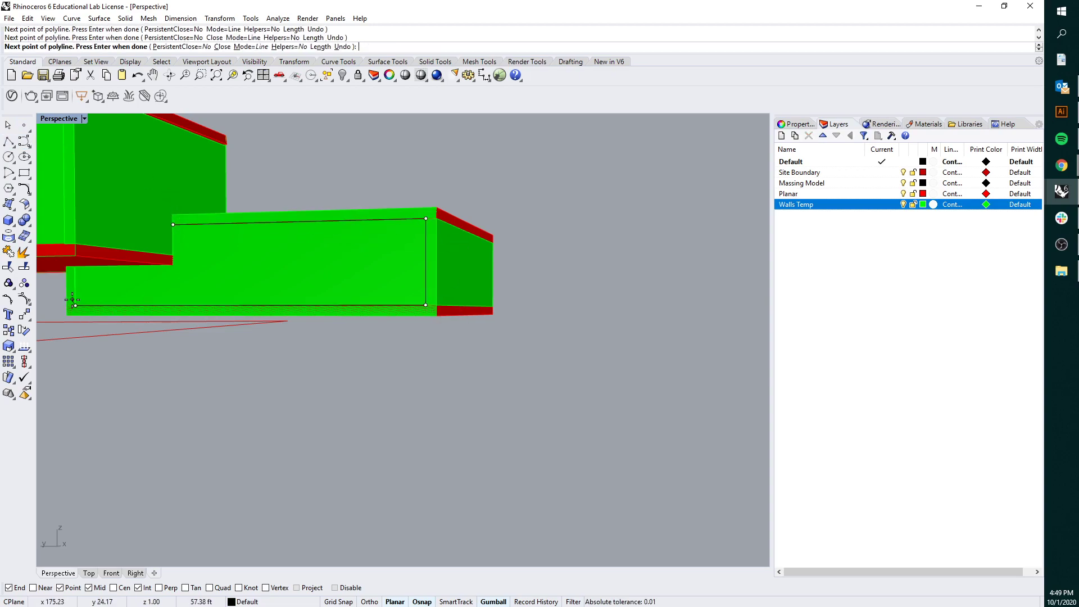
{"action": "left_click", "coordinate": [76, 266]}
{"action": "left_click", "coordinate": [174, 266]}
{"action": "left_click", "coordinate": [173, 225]}
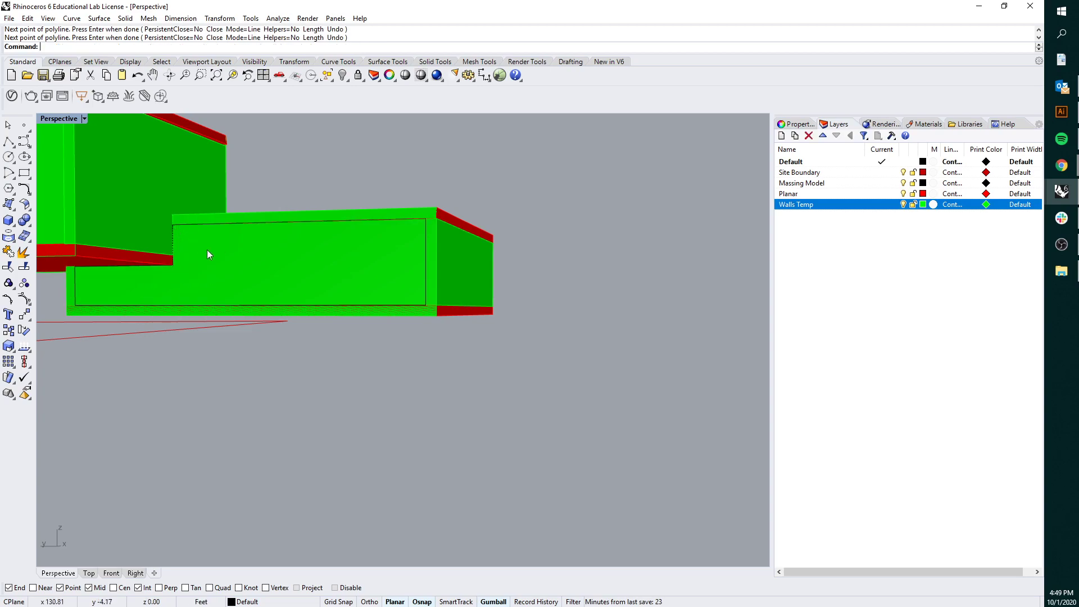
- Delete the old green wall face and select the traced outline curve
{"action": "left_click", "coordinate": [215, 255]}
{"action": "key", "text": "Delete"}
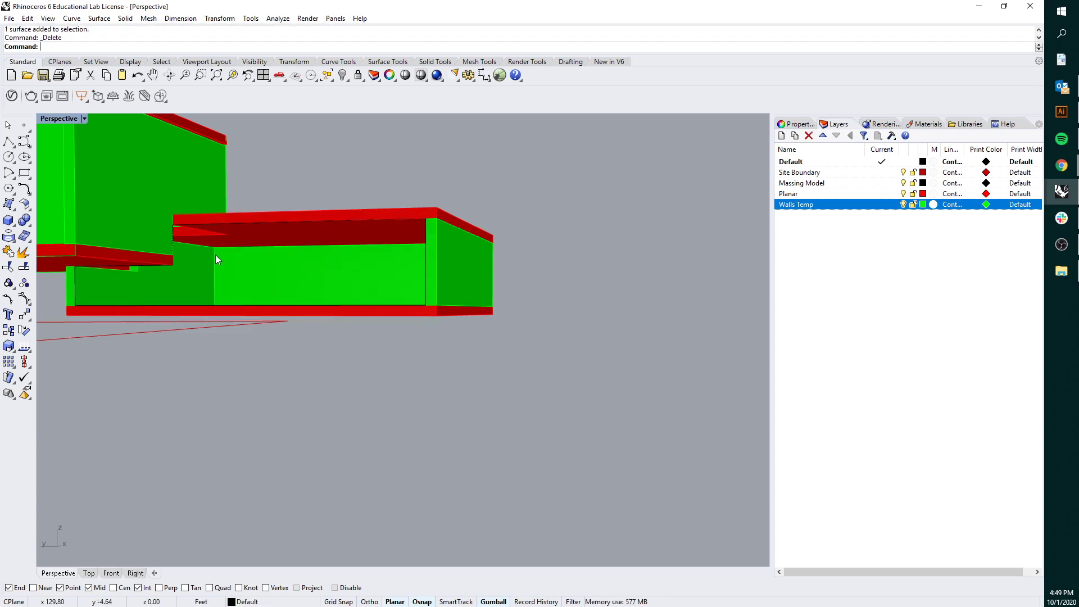
{"action": "left_click", "coordinate": [252, 234]}
{"action": "left_click", "coordinate": [293, 255]}
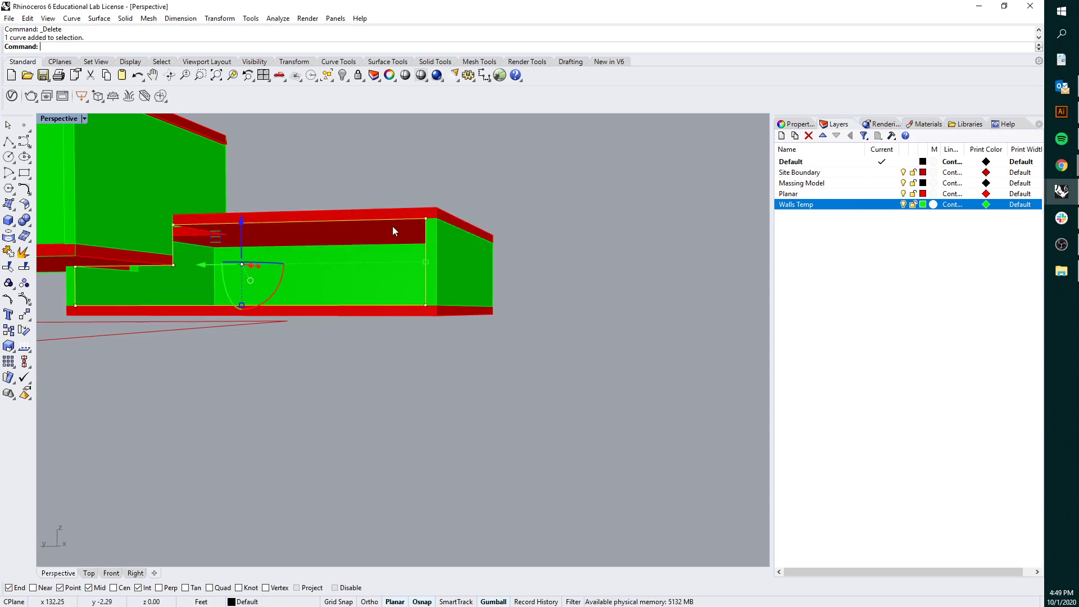
{"action": "right_click_drag", "start_coordinate": [393, 227], "coordinate": [391, 230]}
- Extrude the outline 1' into a solid wall and delete the leftover curve
{"action": "type", "text": "extrudecrv"}
{"action": "key", "text": "Return"}
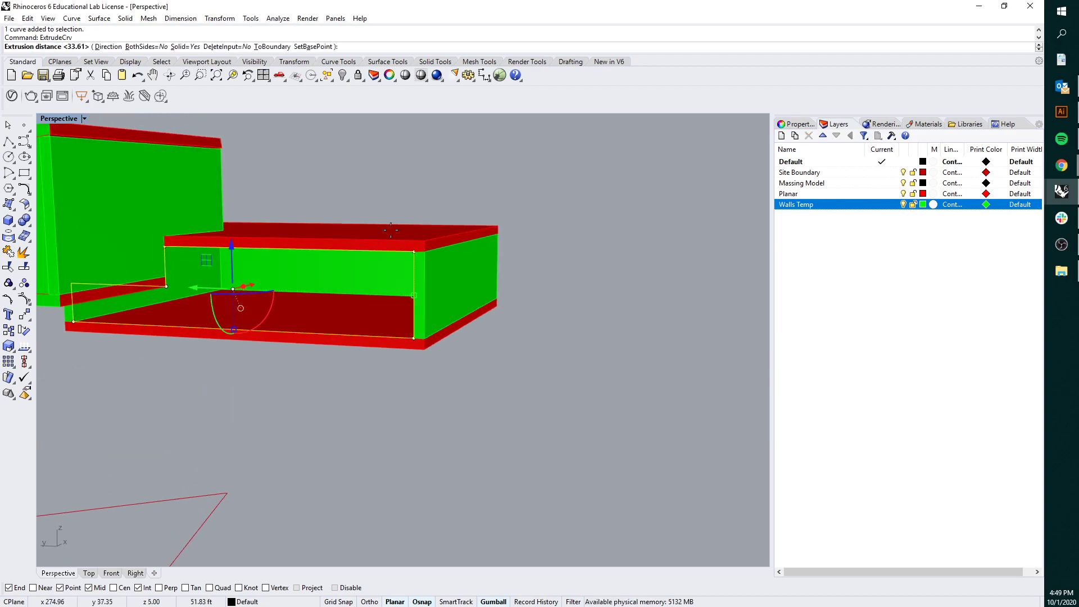
{"action": "type", "text": "1'"}
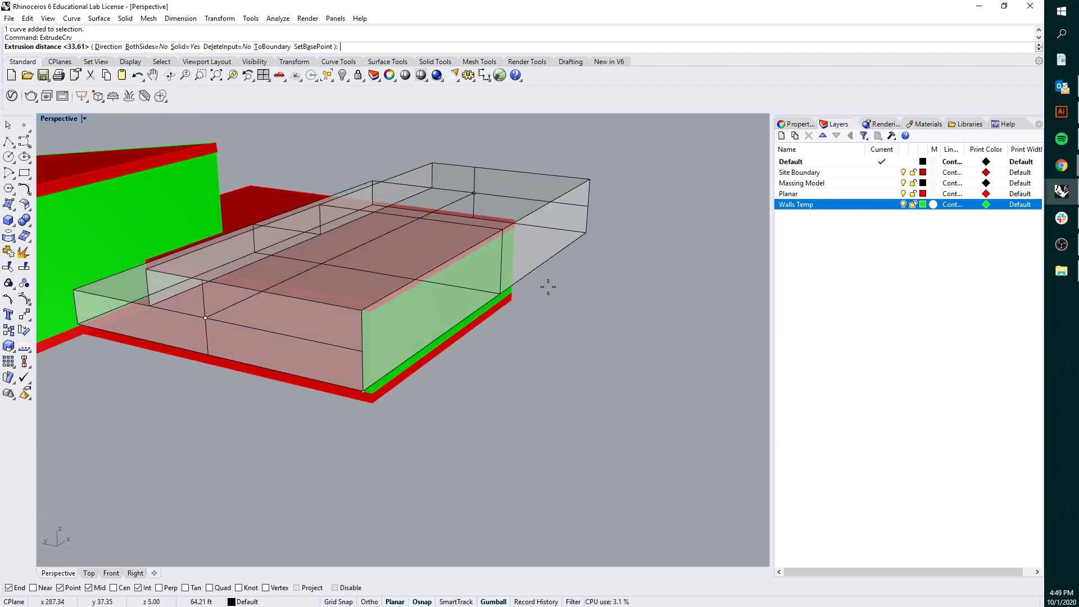
{"action": "key", "text": "Return"}
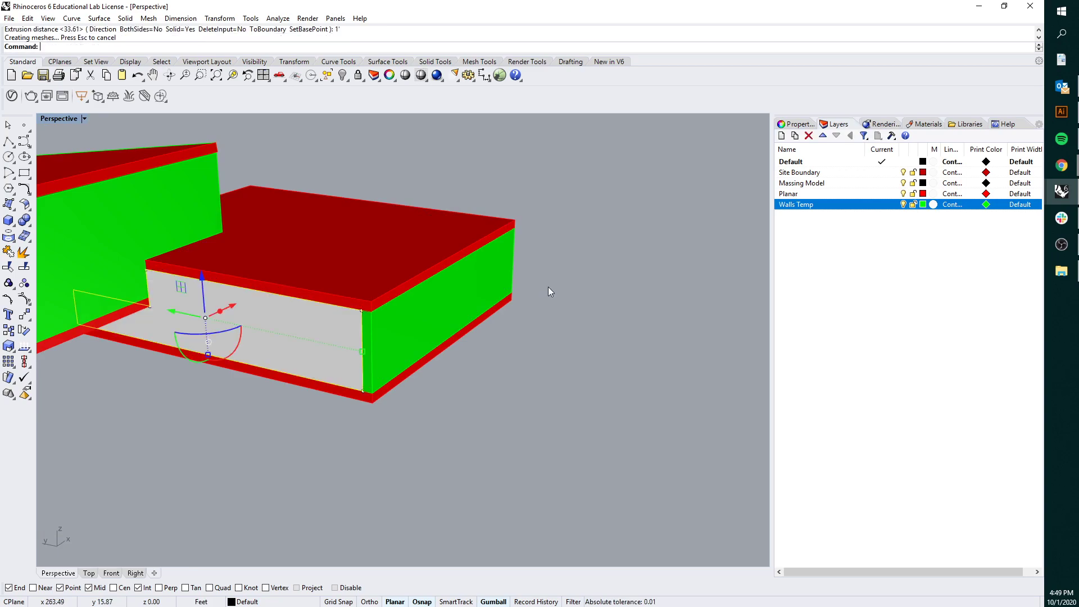
{"action": "key", "text": "Delete"}
- Move the new extruded wall onto the Walls Temp layer
{"action": "left_click", "coordinate": [301, 330]}
{"action": "right_click_drag", "start_coordinate": [303, 332], "coordinate": [318, 358]}
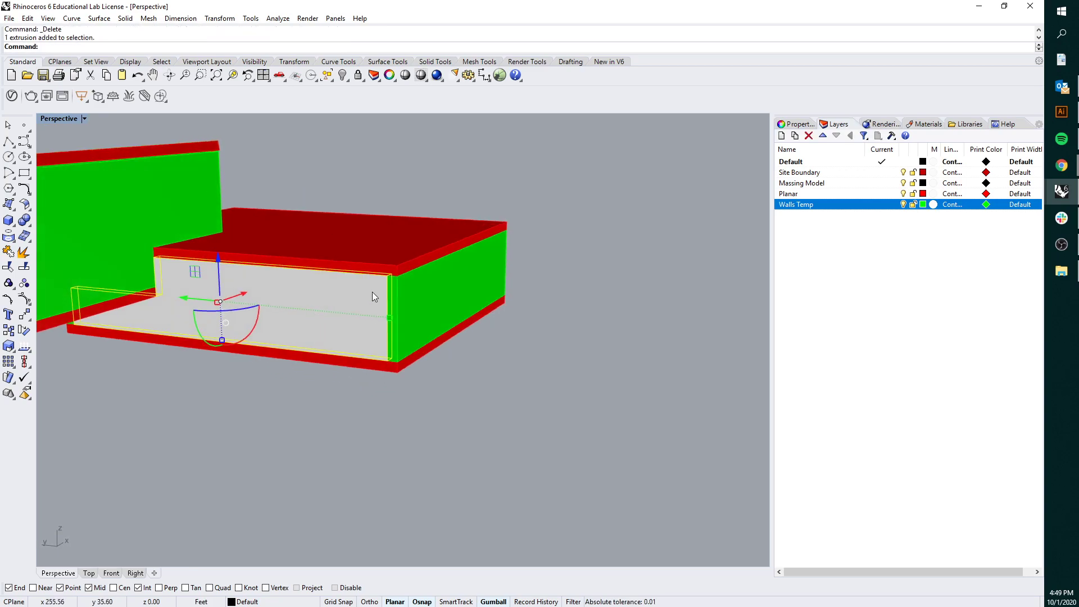
{"action": "left_click", "coordinate": [368, 380]}
{"action": "left_click", "coordinate": [355, 307]}
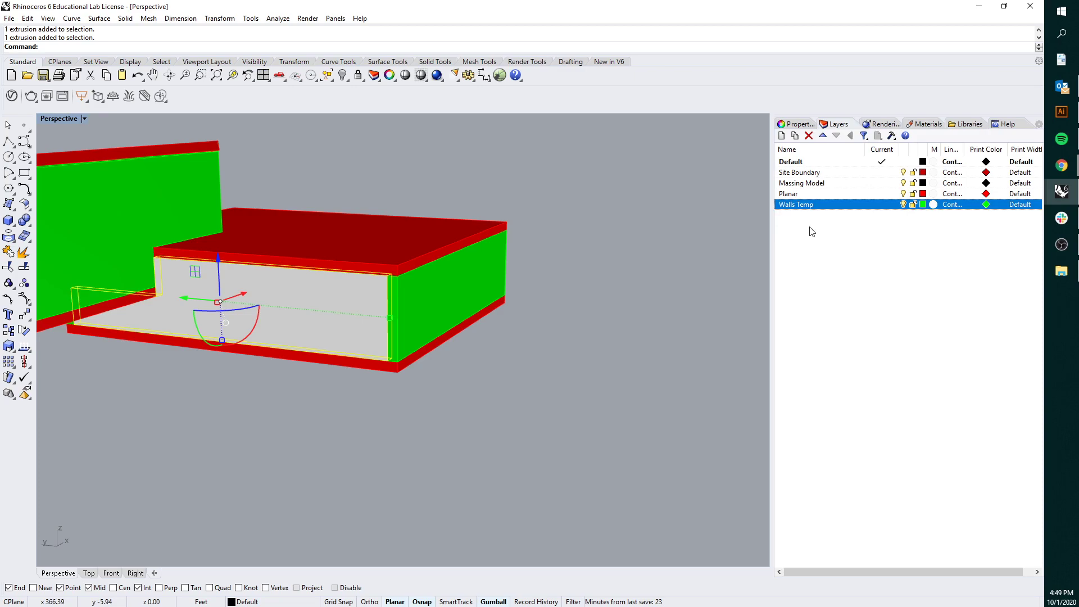
{"action": "right_click", "coordinate": [858, 208]}
{"action": "left_click", "coordinate": [907, 400]}
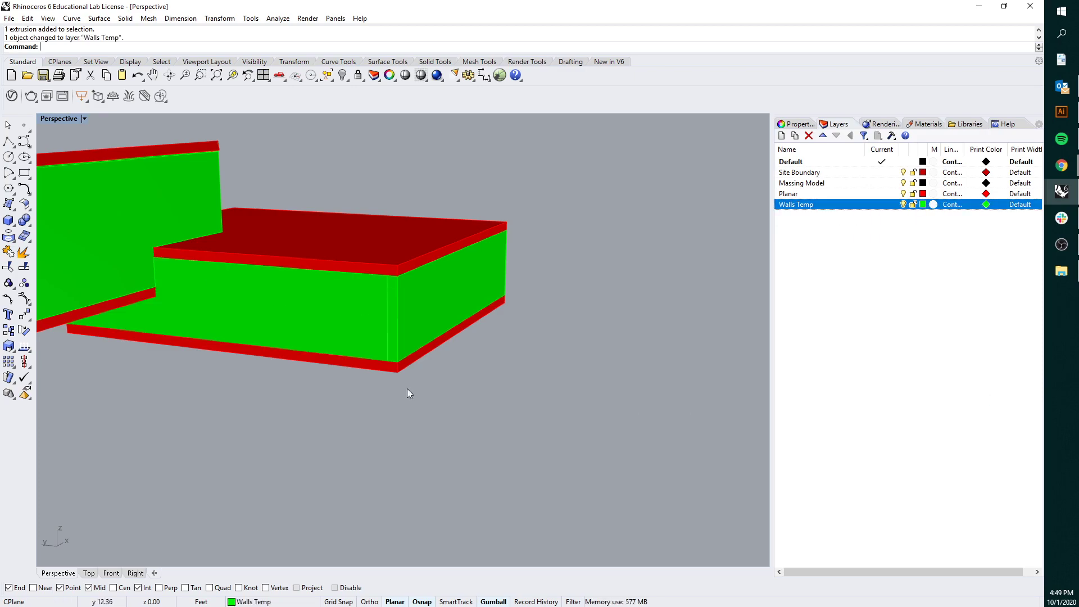
{"action": "right_click_drag", "start_coordinate": [407, 389], "coordinate": [350, 298]}
- Delete the left wall's front face and orbit to look into the room at the red slab
{"action": "right_click_drag", "start_coordinate": [263, 310], "coordinate": [376, 286], "text": "shift"}
{"action": "scroll", "coordinate": [218, 250], "scroll_direction": "up", "scroll_amount": 8}
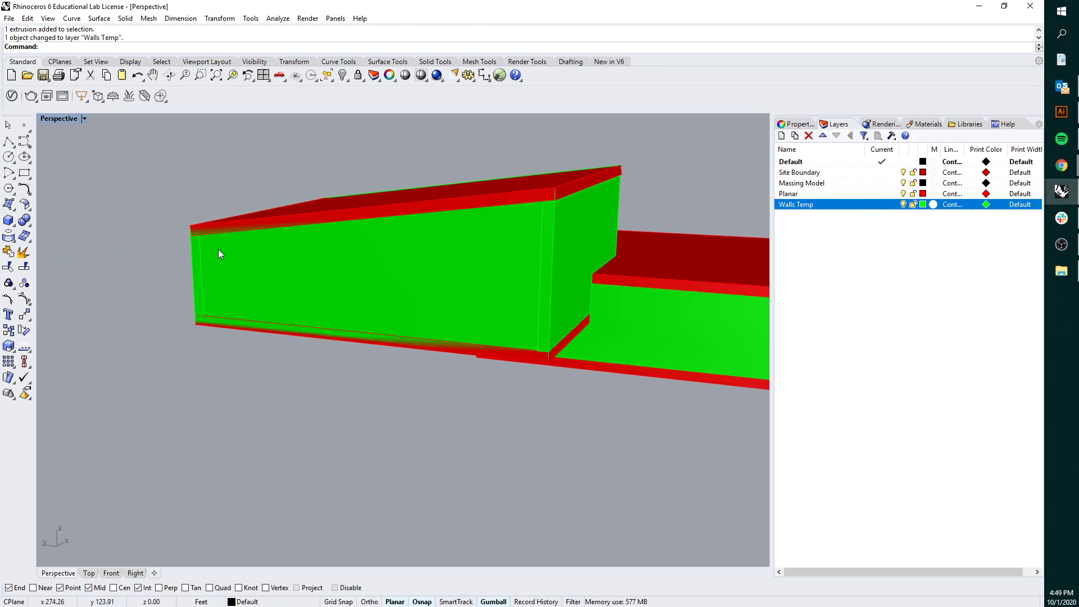
{"action": "right_click_drag", "start_coordinate": [295, 237], "coordinate": [258, 229], "text": "shift"}
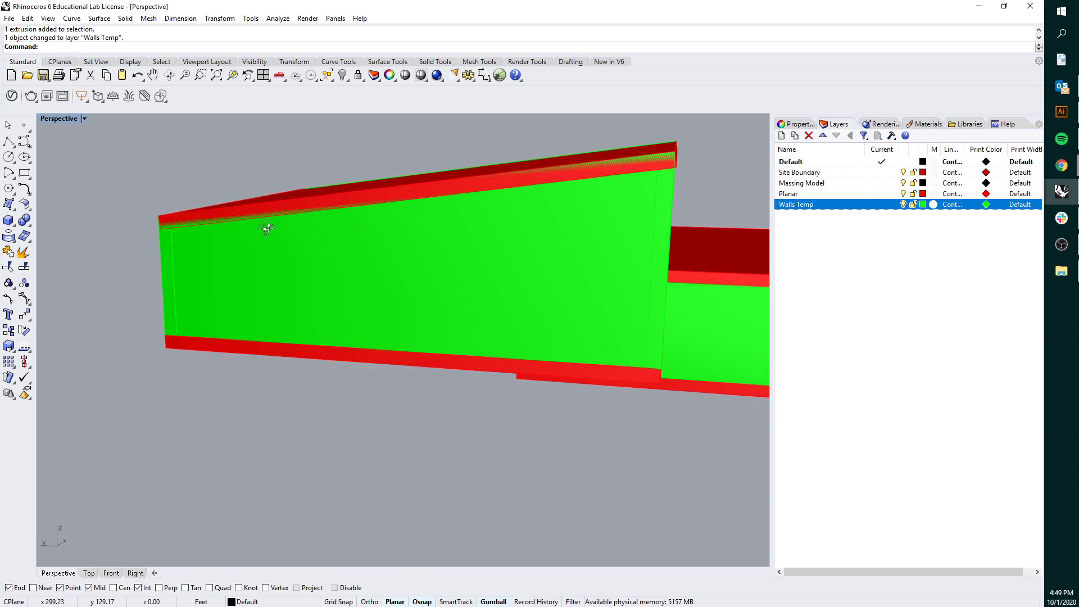
{"action": "scroll", "coordinate": [160, 237], "scroll_direction": "up", "scroll_amount": 2}
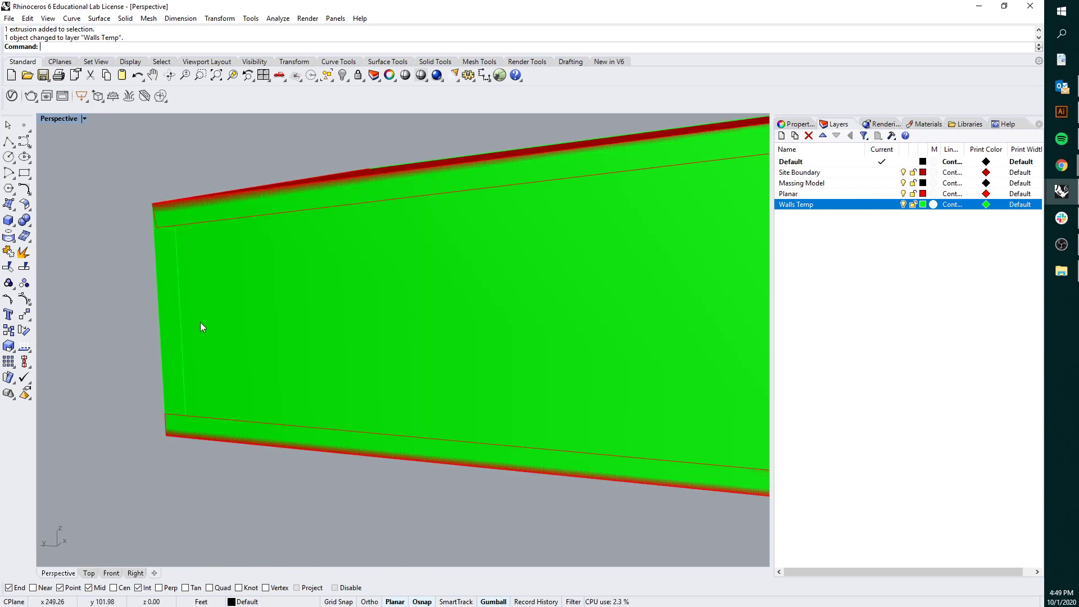
{"action": "scroll", "coordinate": [197, 315], "scroll_direction": "down", "scroll_amount": 3}
{"action": "right_click_drag", "start_coordinate": [164, 285], "coordinate": [132, 279], "text": "shift"}
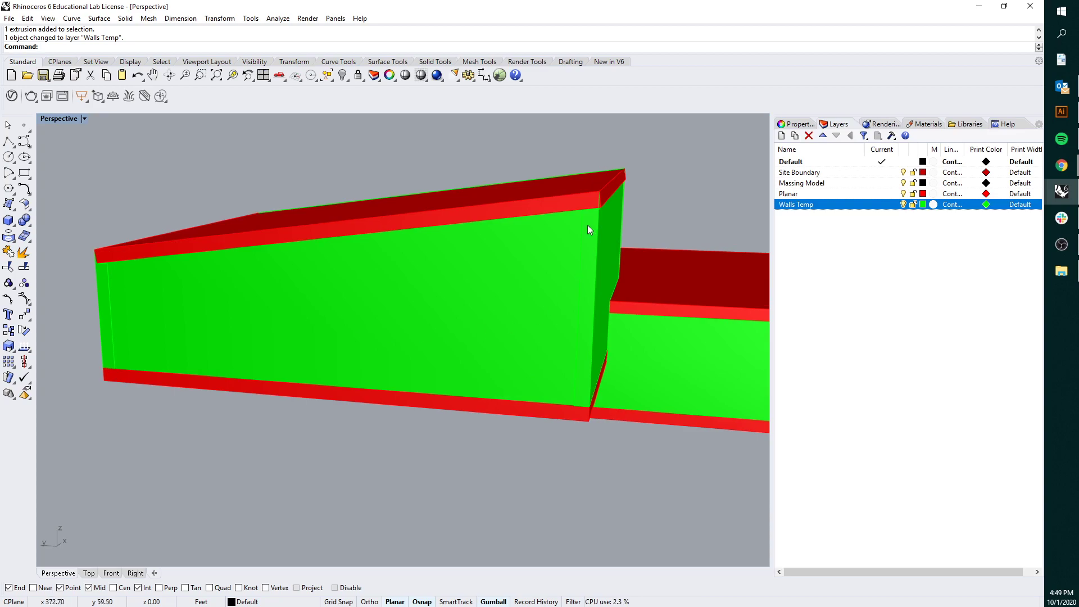
{"action": "left_click", "coordinate": [135, 291], "text": "ctrl+shift"}
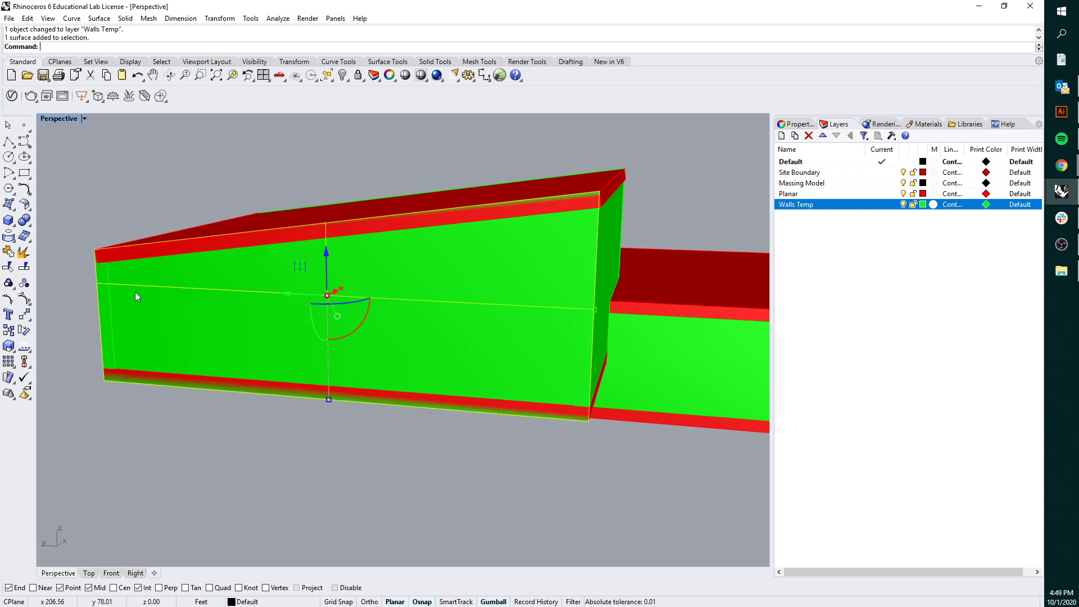
{"action": "key", "text": "Delete"}
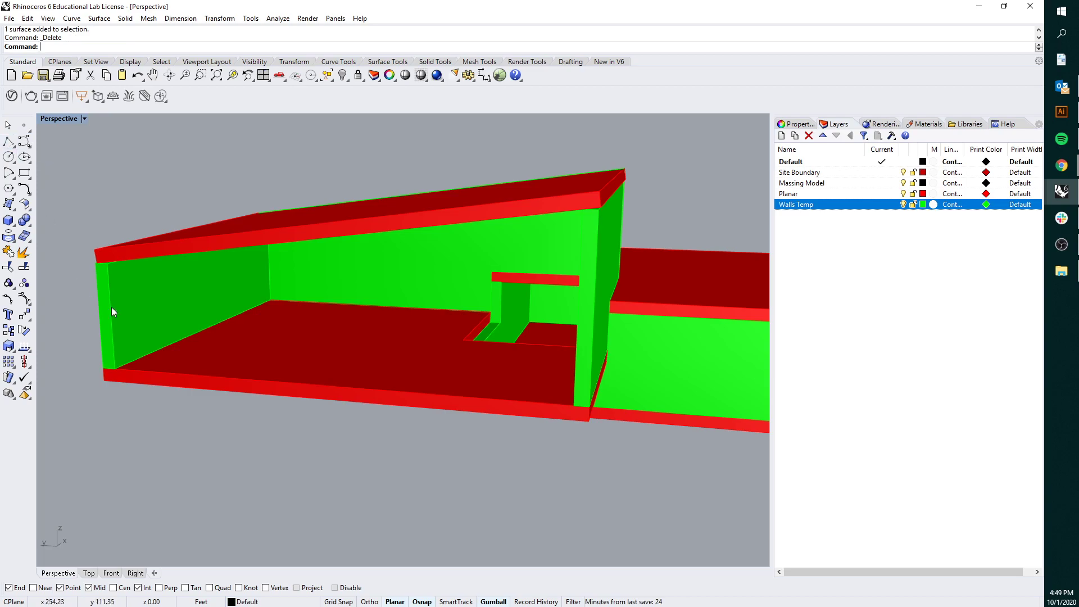
{"action": "right_click_drag", "start_coordinate": [112, 295], "coordinate": [116, 300]}
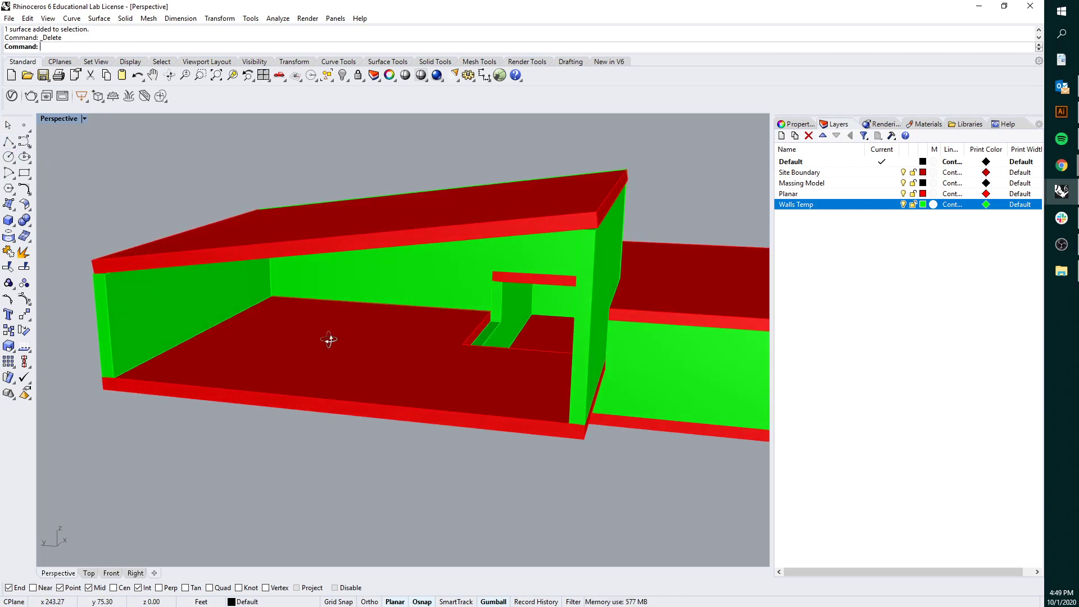
{"action": "right_click_drag", "start_coordinate": [329, 339], "coordinate": [372, 339]}
{"action": "right_click_drag", "start_coordinate": [322, 328], "coordinate": [339, 337]}
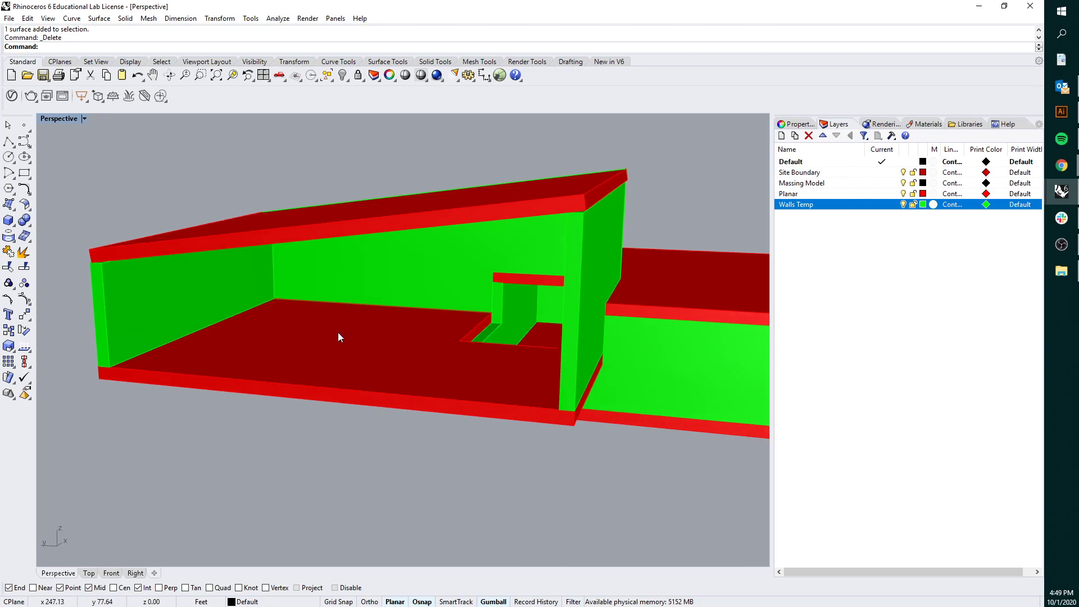
- Duplicate the left and vertical wall edges as curves with DupEdge
{"action": "type", "text": "DupEdge"}
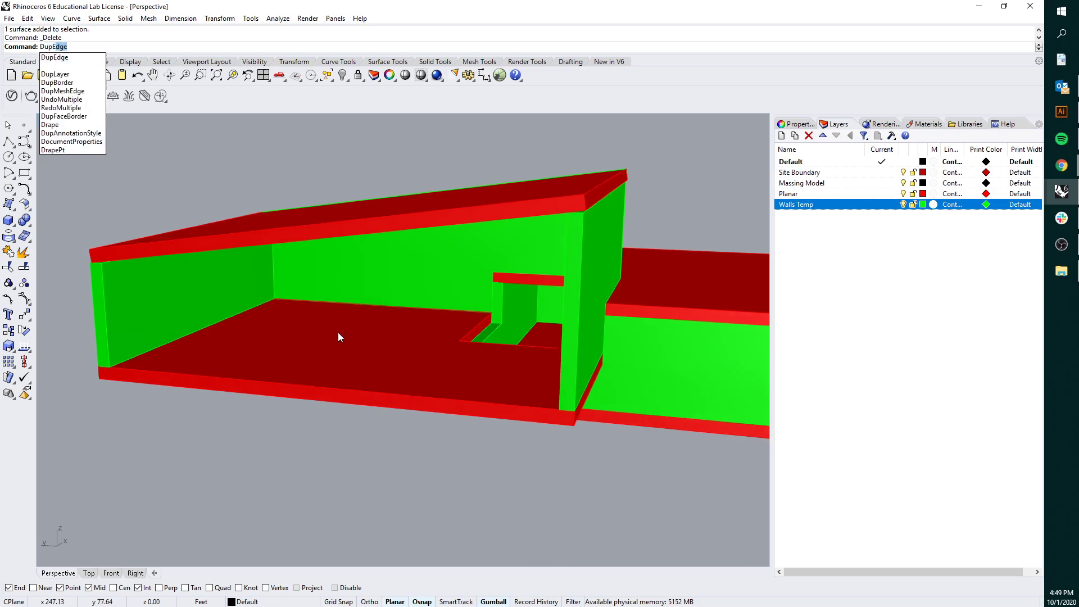
{"action": "key", "text": "Return"}
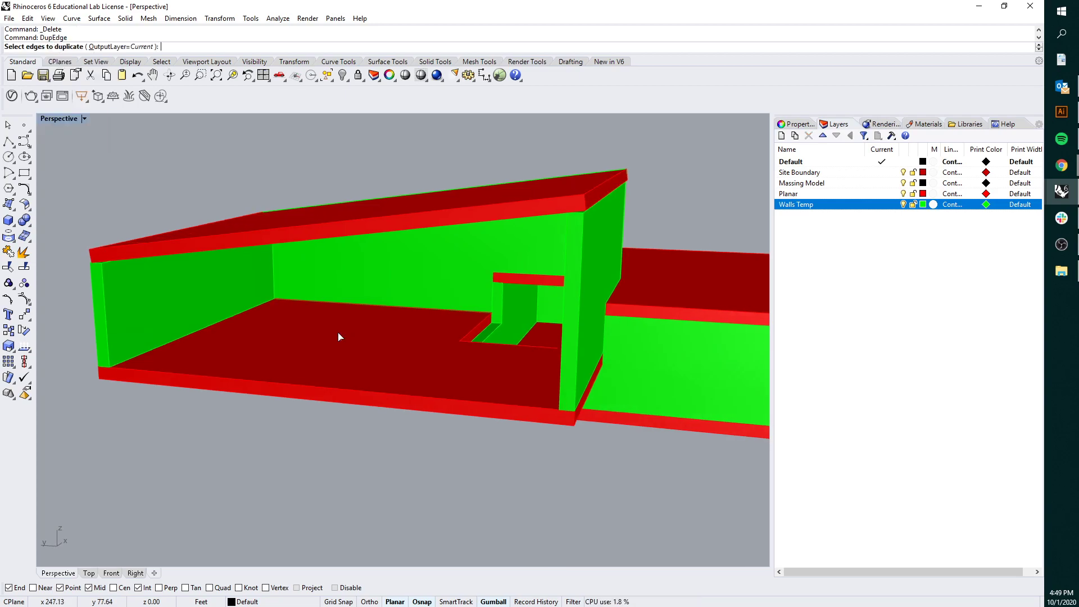
{"action": "left_click", "coordinate": [107, 296]}
{"action": "right_click_drag", "start_coordinate": [513, 299], "coordinate": [531, 283]}
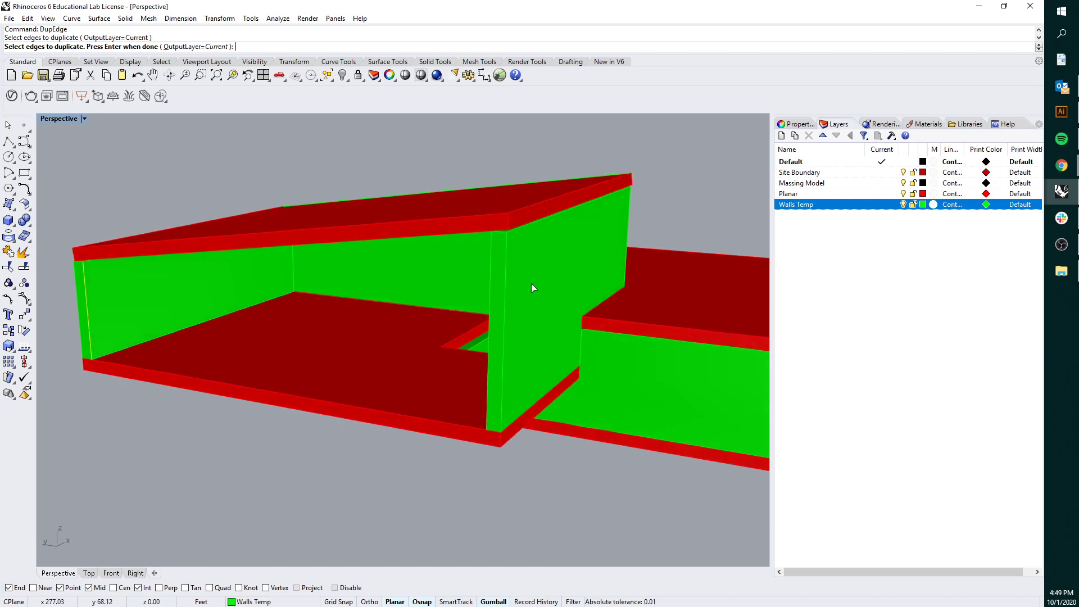
{"action": "left_click", "coordinate": [491, 258]}
{"action": "key", "text": "Return"}
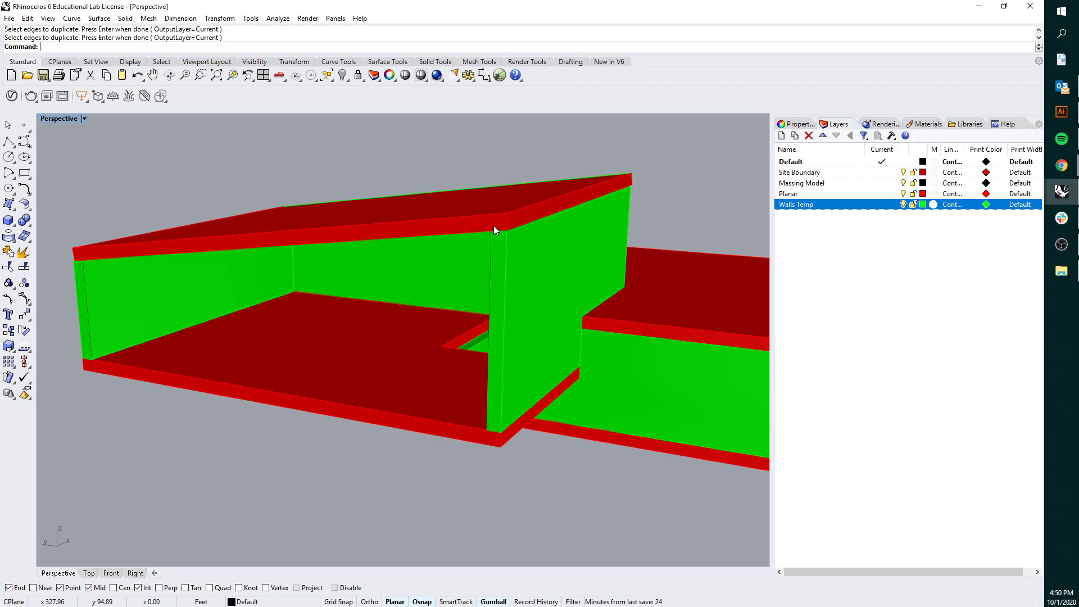
- Stretch the copied edge line in one direction up above the wall
{"action": "scroll", "coordinate": [339, 285], "scroll_direction": "up", "scroll_amount": 2}
{"action": "scroll", "coordinate": [240, 251], "scroll_direction": "up", "scroll_amount": 3}
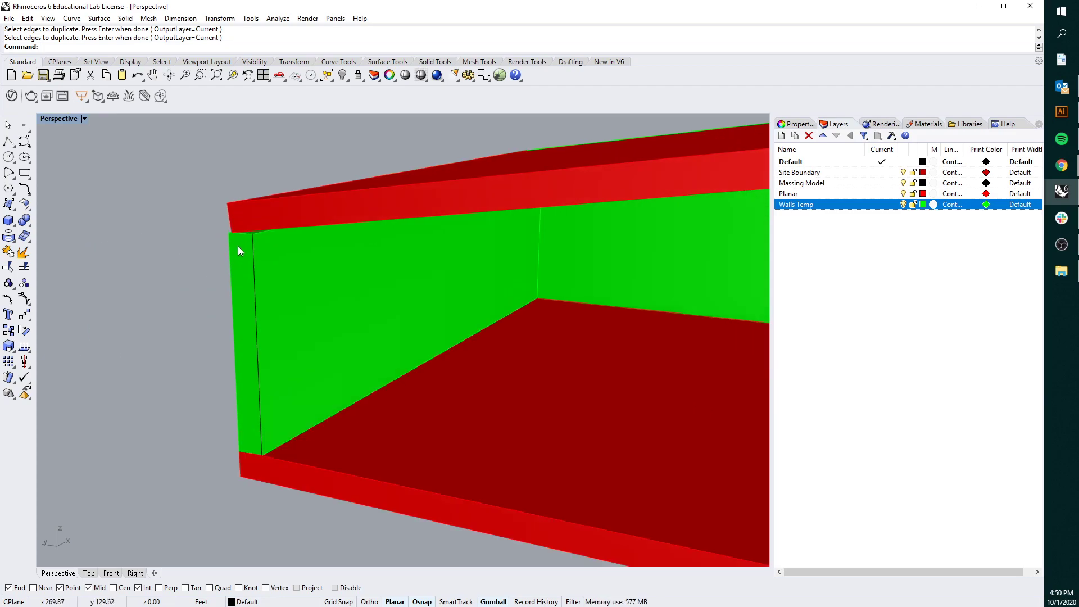
{"action": "left_click", "coordinate": [253, 247]}
{"action": "left_click", "coordinate": [317, 277]}
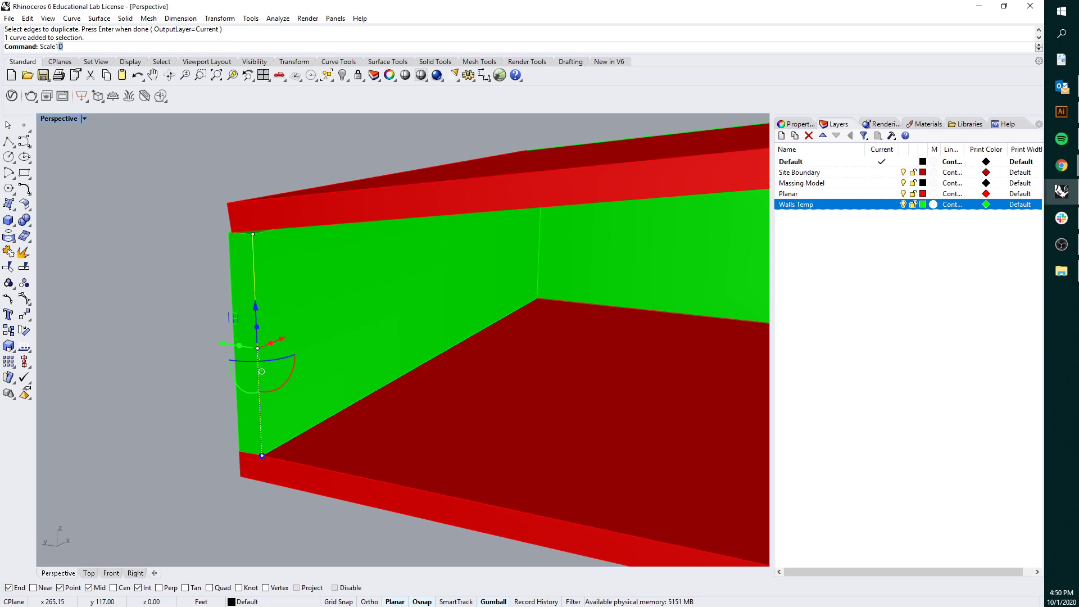
{"action": "key", "text": "Return"}
{"action": "left_click", "coordinate": [262, 456]}
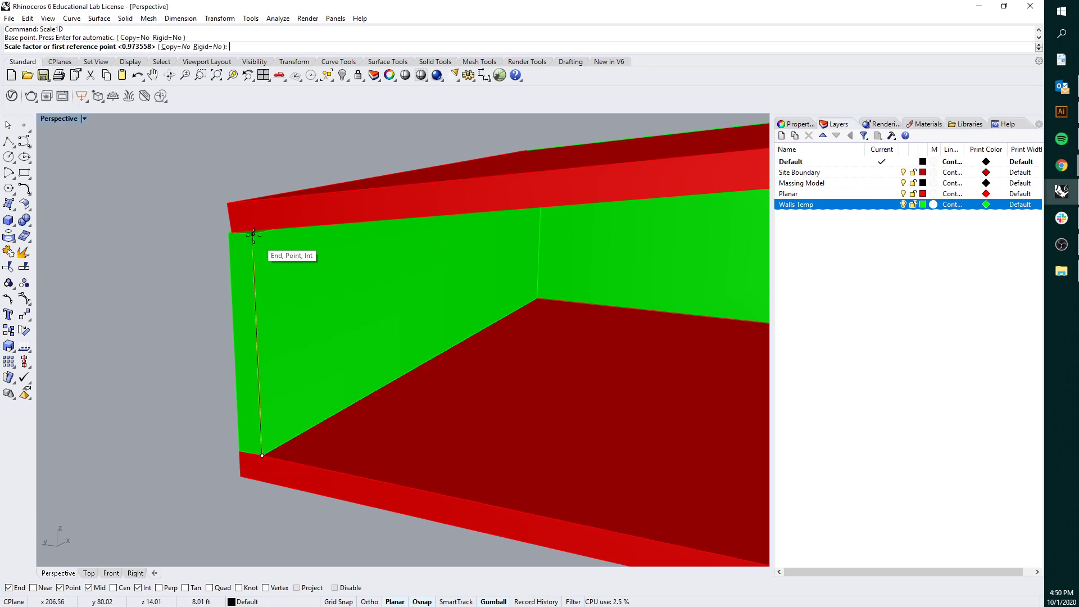
{"action": "left_click", "coordinate": [253, 235]}
{"action": "left_click", "coordinate": [249, 133]}
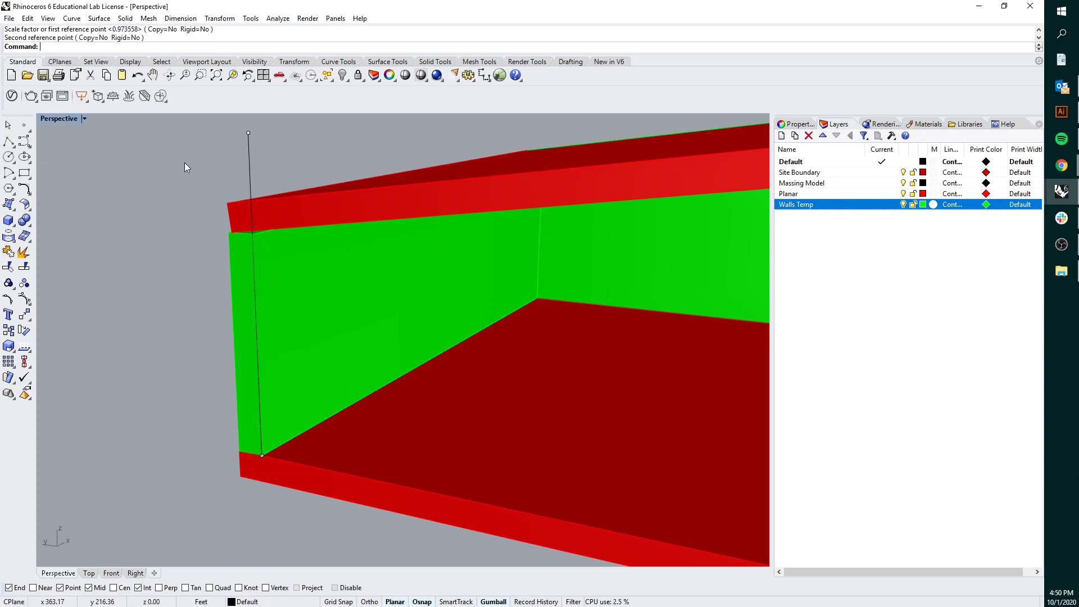
- Rescale the edge line back to the wall top, then undo that change
{"action": "left_click", "coordinate": [251, 175]}
{"action": "key", "text": "Return"}
{"action": "left_click", "coordinate": [262, 455]}
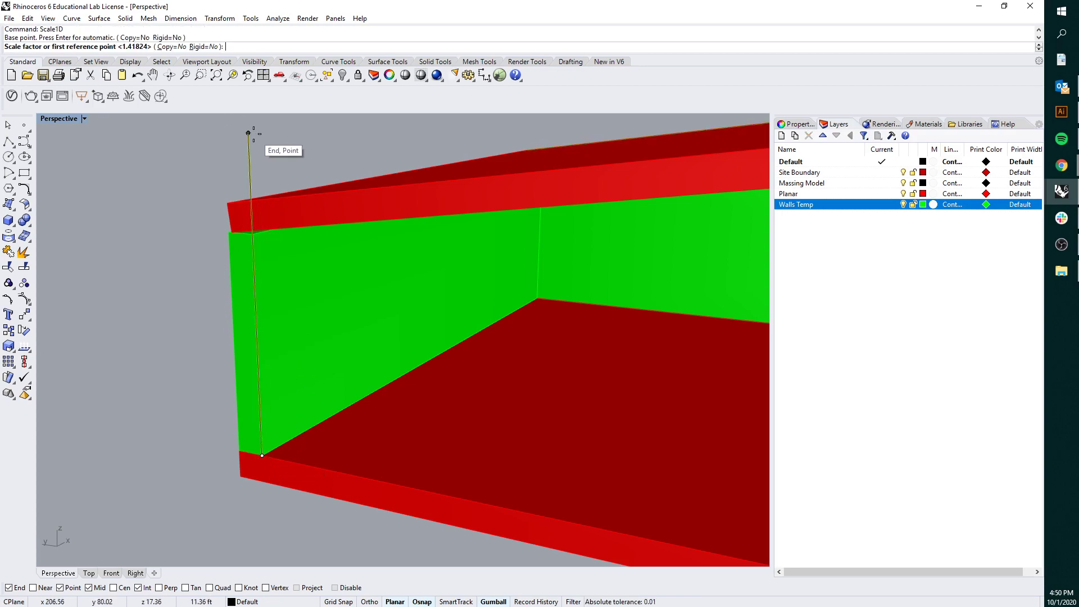
{"action": "left_click", "coordinate": [249, 133]}
{"action": "left_click", "coordinate": [252, 231]}
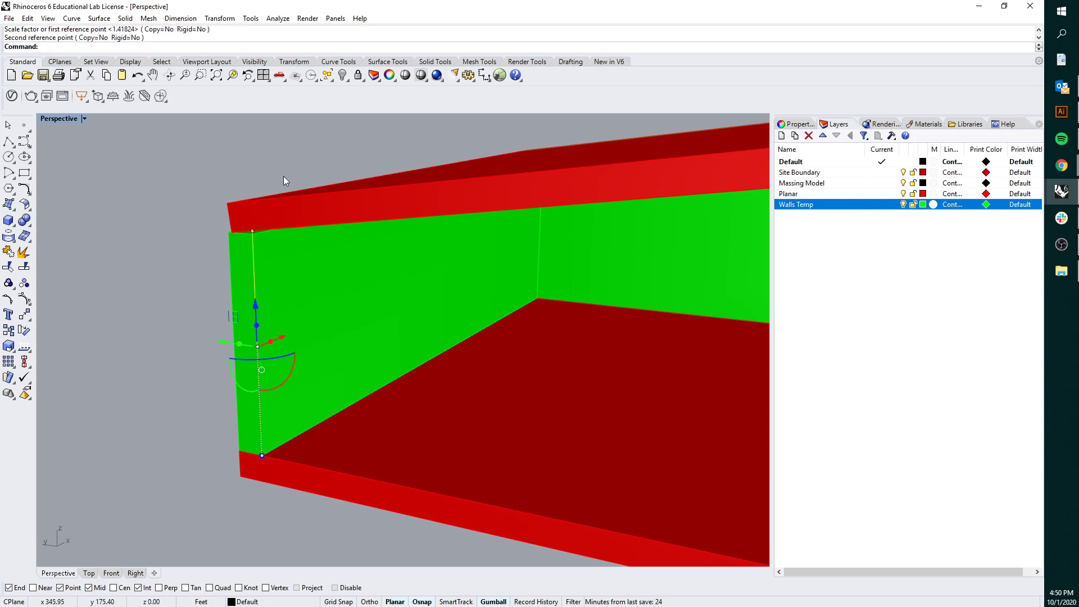
{"action": "key", "text": "ctrl+z"}
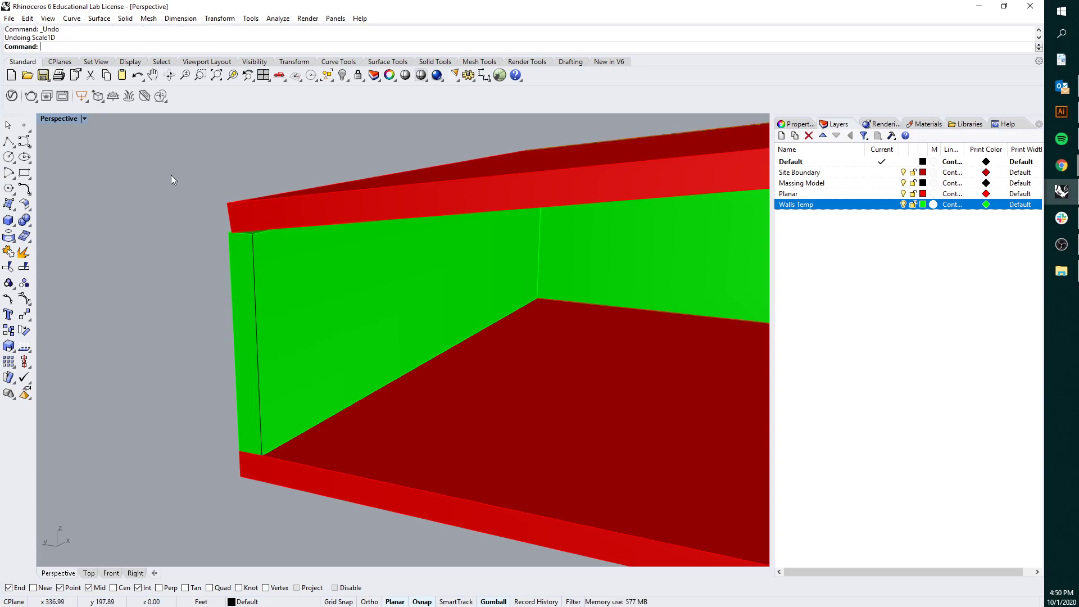
- Extend the two edge curves up to the red top slab as boundary
{"action": "type", "text": "extend"}
{"action": "key", "text": "Return"}
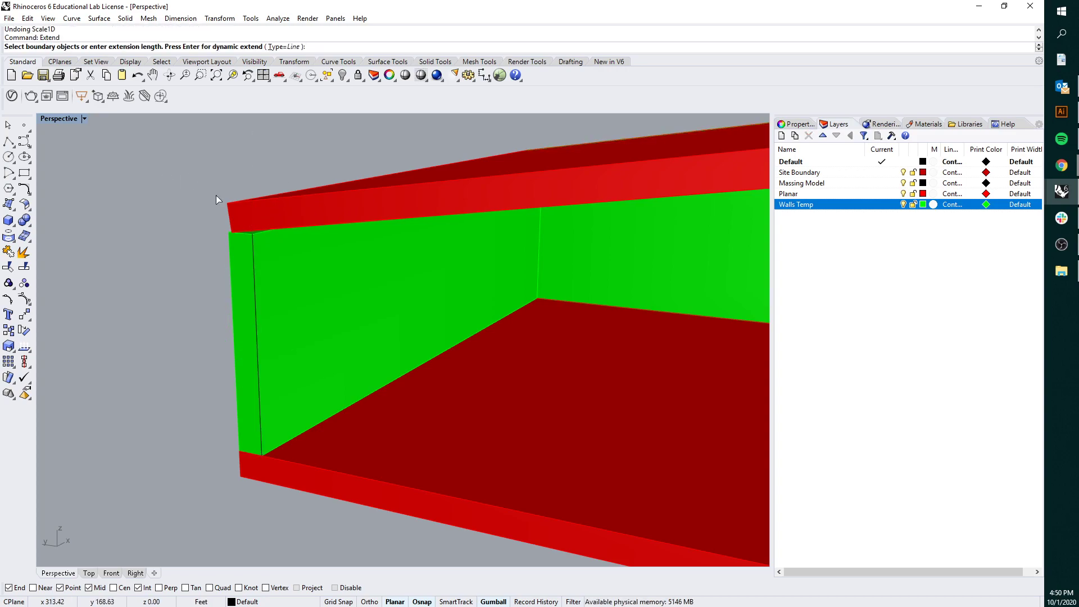
{"action": "left_click", "coordinate": [266, 211]}
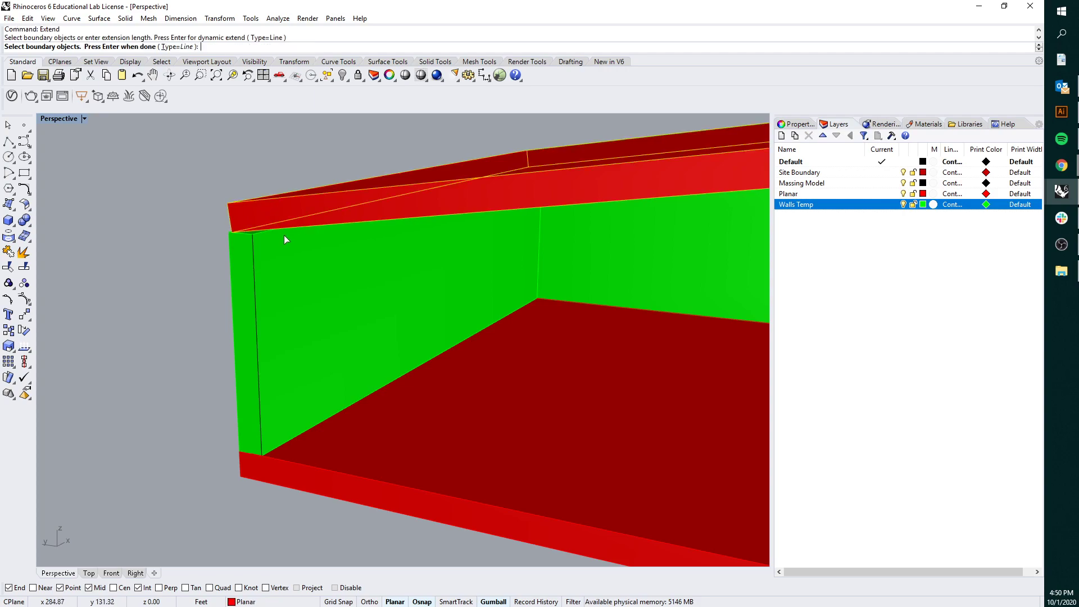
{"action": "key", "text": "Return"}
{"action": "left_click", "coordinate": [252, 243]}
{"action": "left_click", "coordinate": [293, 272]}
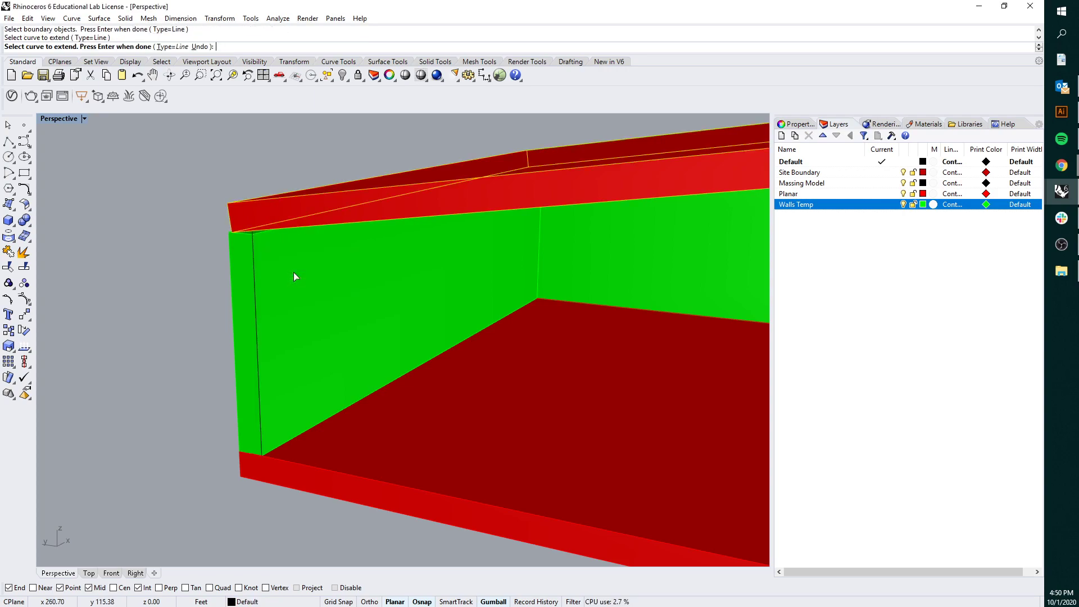
{"action": "key", "text": "Return"}
- Select both vertical edge curves at the open wall's ends
{"action": "scroll", "coordinate": [250, 248], "scroll_direction": "up", "scroll_amount": 5}
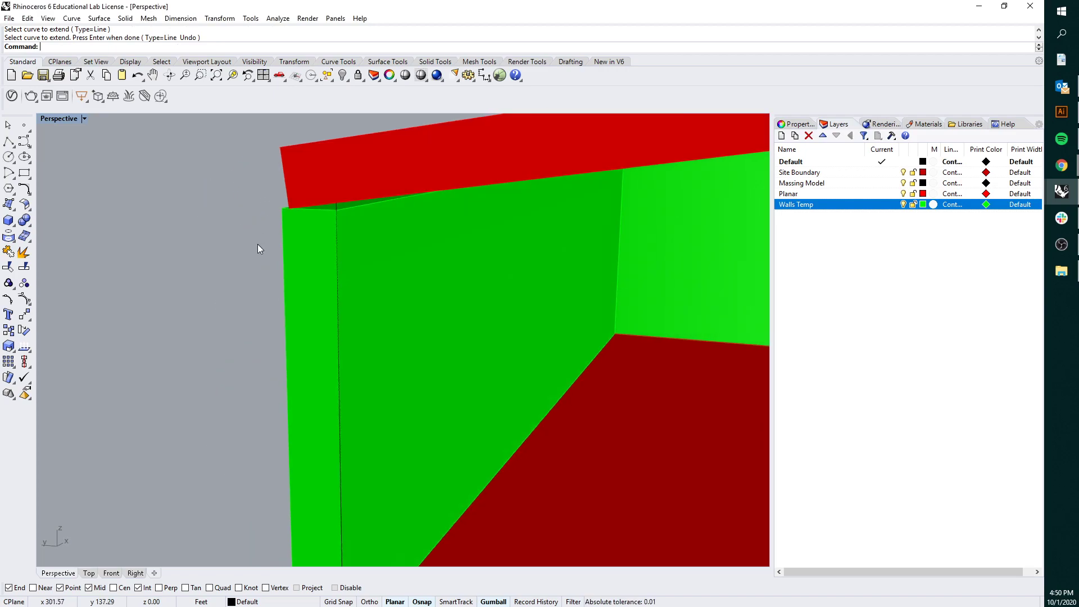
{"action": "scroll", "coordinate": [238, 211], "scroll_direction": "down", "scroll_amount": 4}
{"action": "scroll", "coordinate": [230, 200], "scroll_direction": "up", "scroll_amount": 5}
{"action": "left_click", "coordinate": [229, 189]}
{"action": "scroll", "coordinate": [208, 186], "scroll_direction": "down", "scroll_amount": 2}
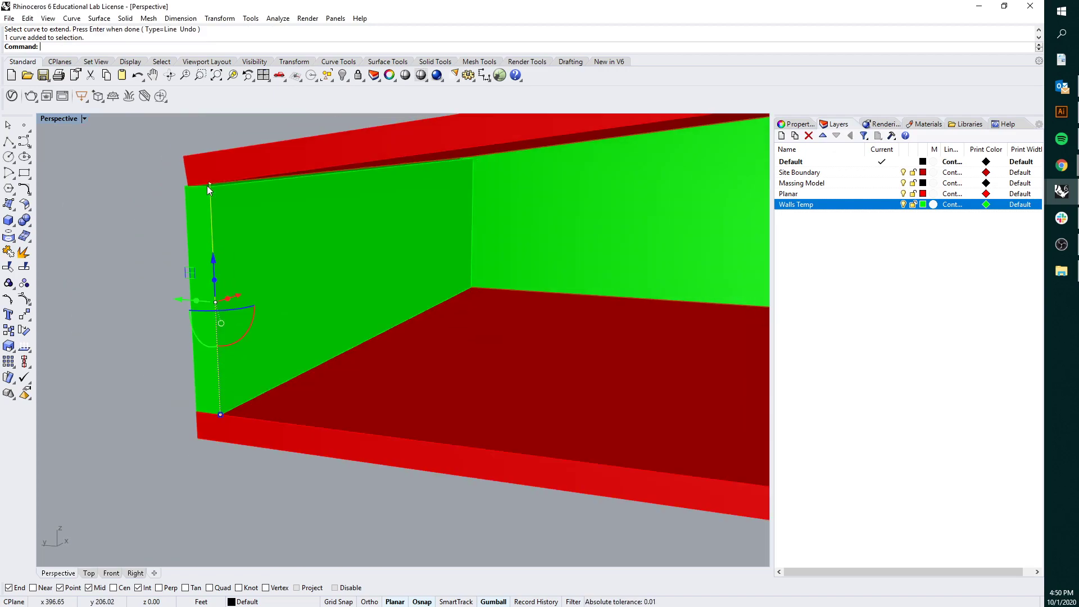
{"action": "scroll", "coordinate": [315, 203], "scroll_direction": "down", "scroll_amount": 3}
{"action": "scroll", "coordinate": [499, 186], "scroll_direction": "up", "scroll_amount": 5}
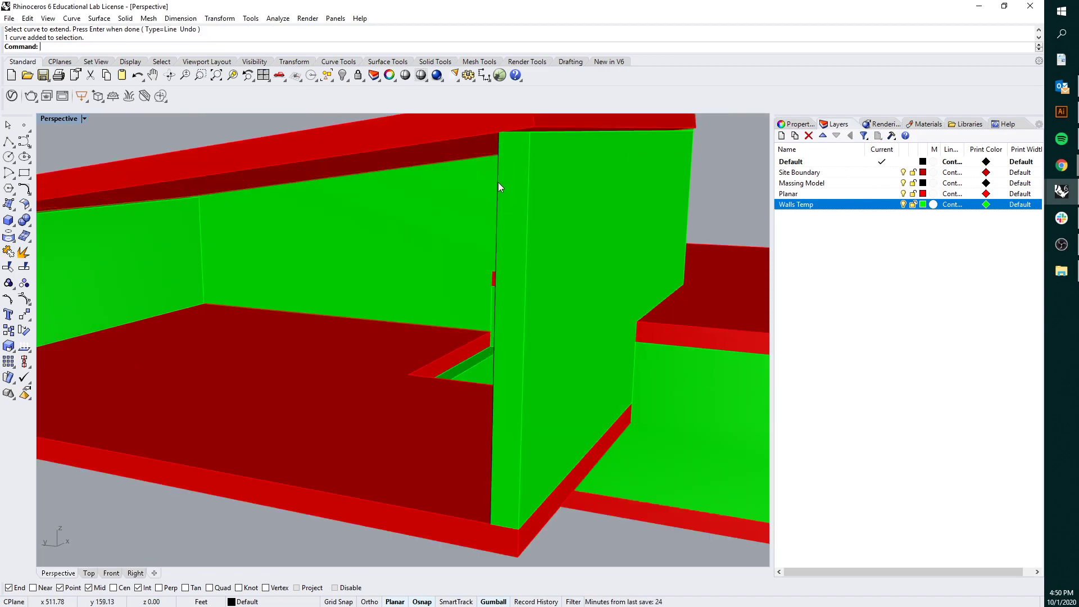
{"action": "left_click", "coordinate": [498, 182]}
{"action": "left_click", "coordinate": [522, 216]}
{"action": "scroll", "coordinate": [420, 230], "scroll_direction": "down", "scroll_amount": 5}
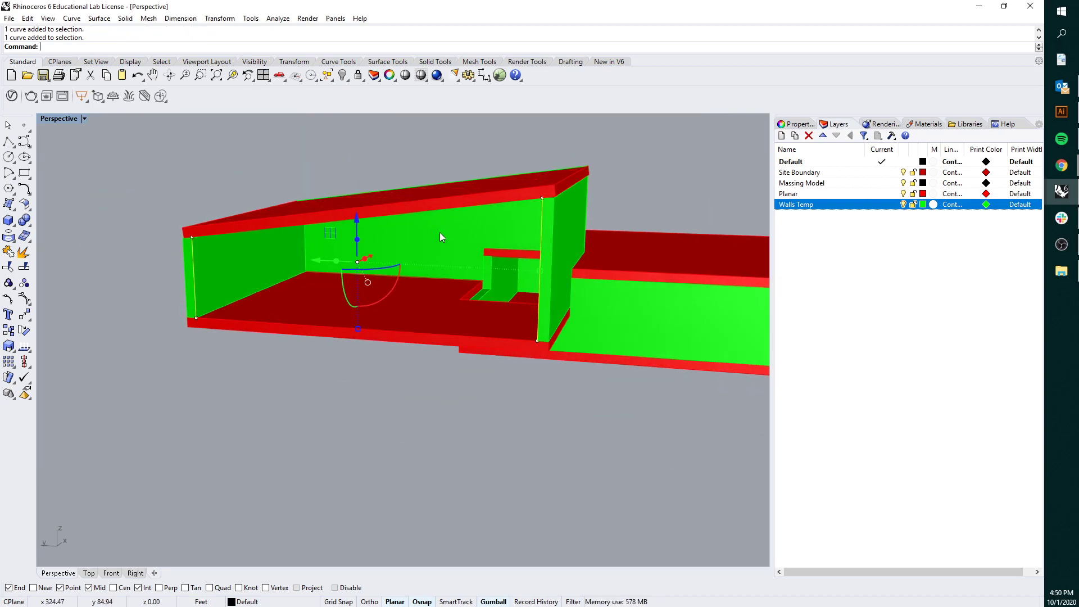
- Loft the two edge curves with straight sections, then delete the lofted surface
{"action": "key", "text": "Return"}
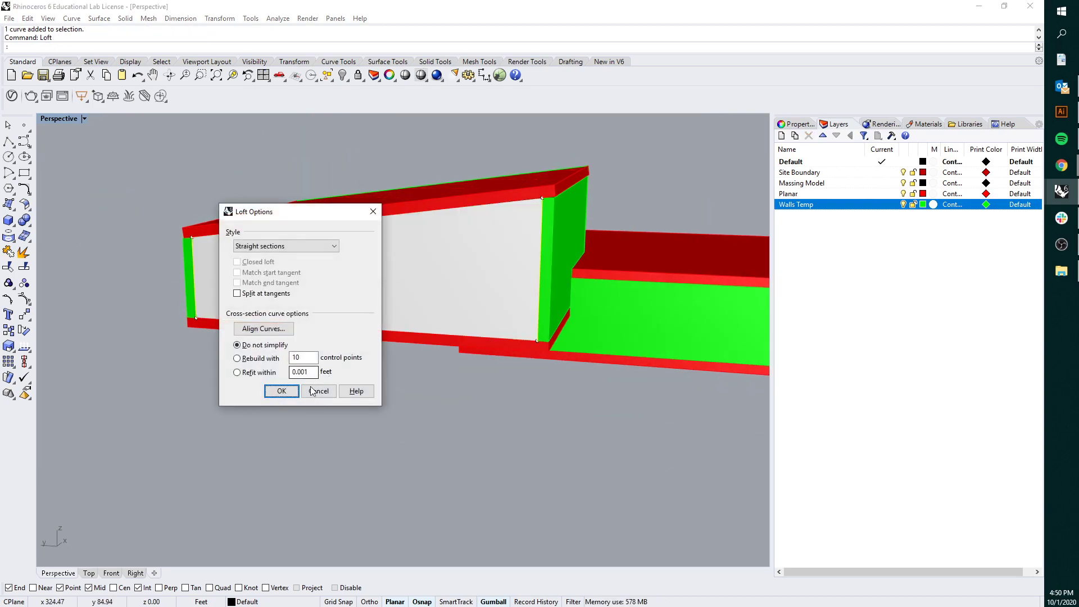
{"action": "left_click", "coordinate": [282, 391]}
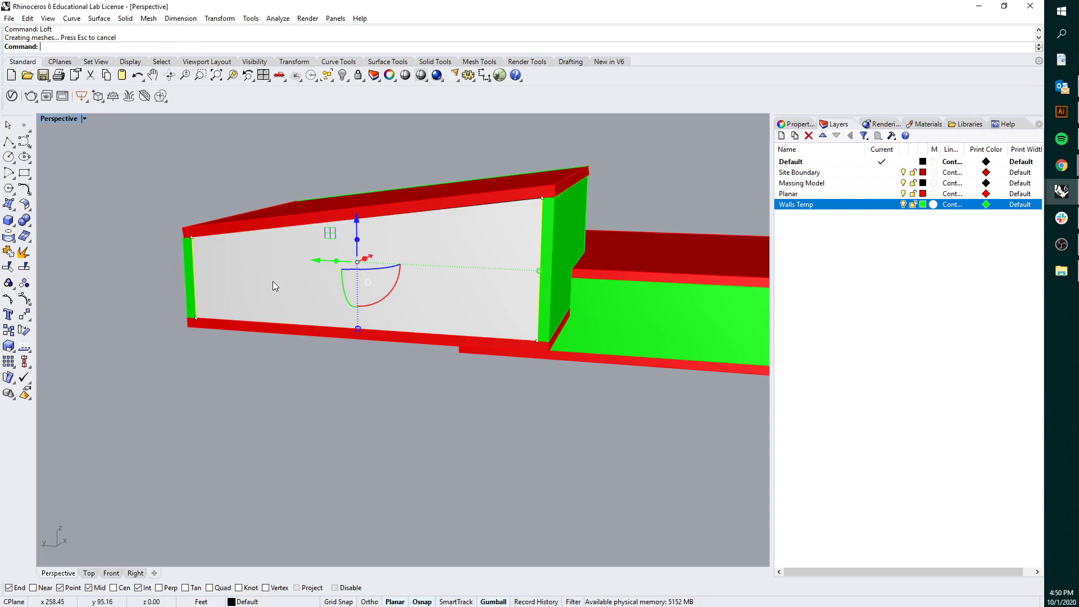
{"action": "key", "text": "Delete"}
- Thicken the wall surface into a solid with OffsetSrf, flipping the direction
{"action": "left_click", "coordinate": [481, 247]}
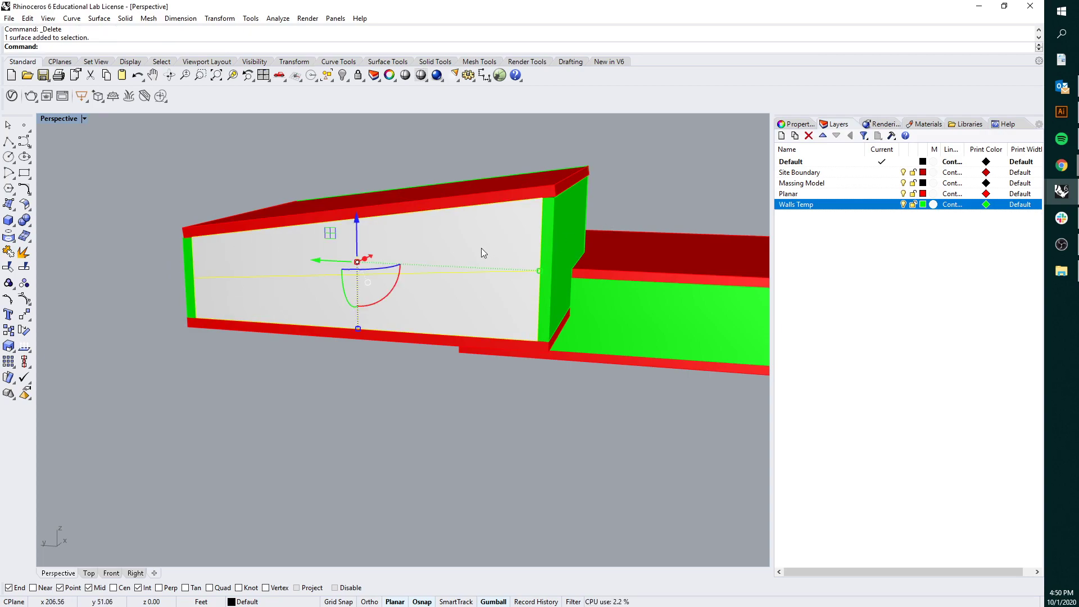
{"action": "type", "text": "OffsetSrf"}
{"action": "key", "text": "Return"}
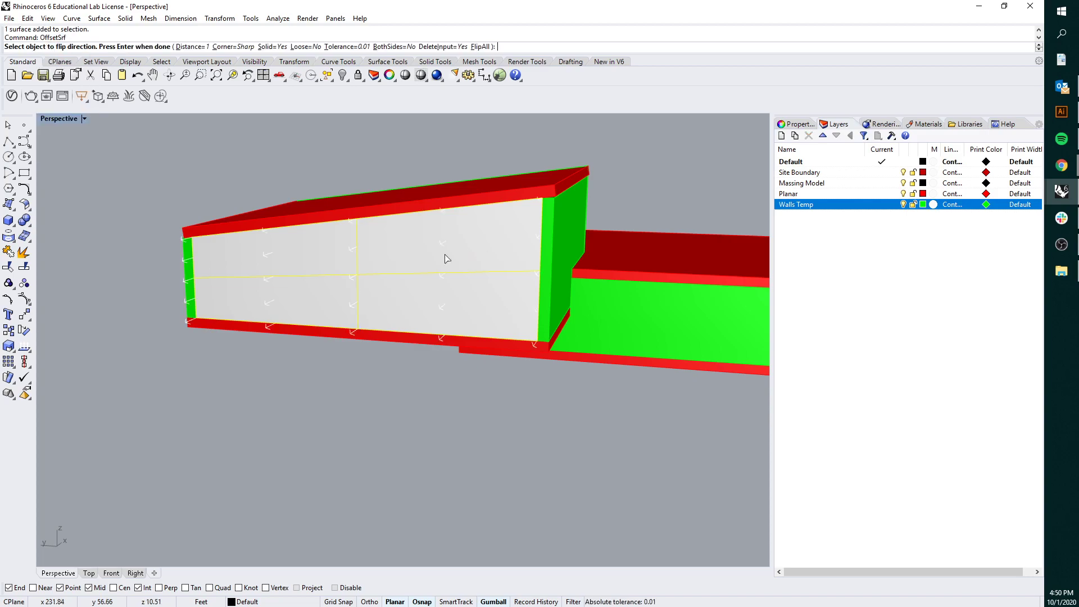
{"action": "right_click_drag", "start_coordinate": [446, 255], "coordinate": [345, 294]}
{"action": "type", "text": "f"}
{"action": "key", "text": "Return"}
{"action": "key", "text": "Return"}
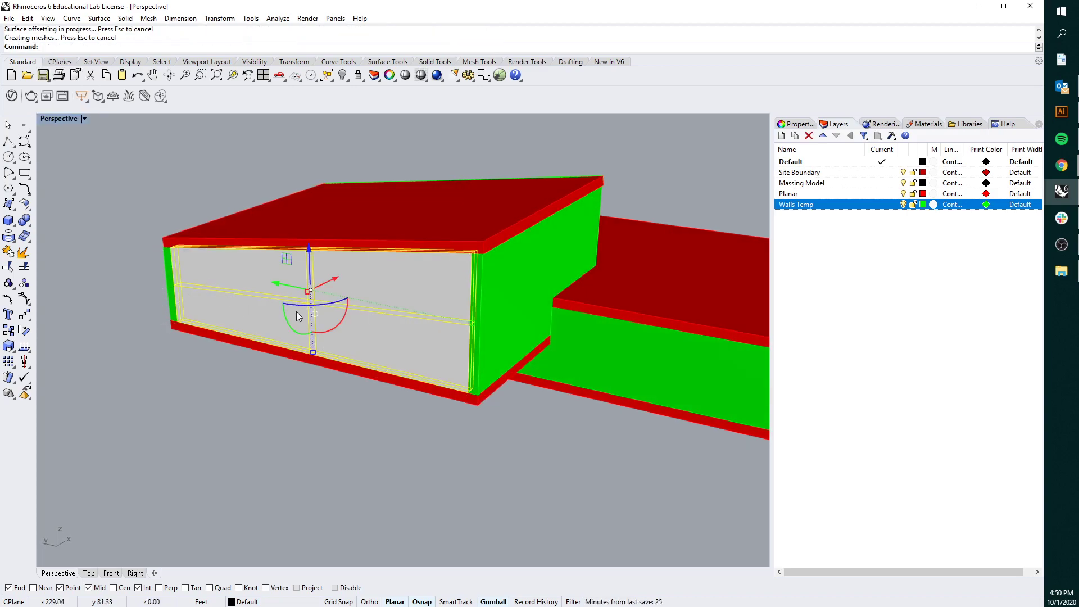
{"action": "right_click_drag", "start_coordinate": [243, 399], "coordinate": [539, 333]}
- Move the thickened wall onto Walls Temp and zoom into the wall corner
{"action": "right_click", "coordinate": [828, 210]}
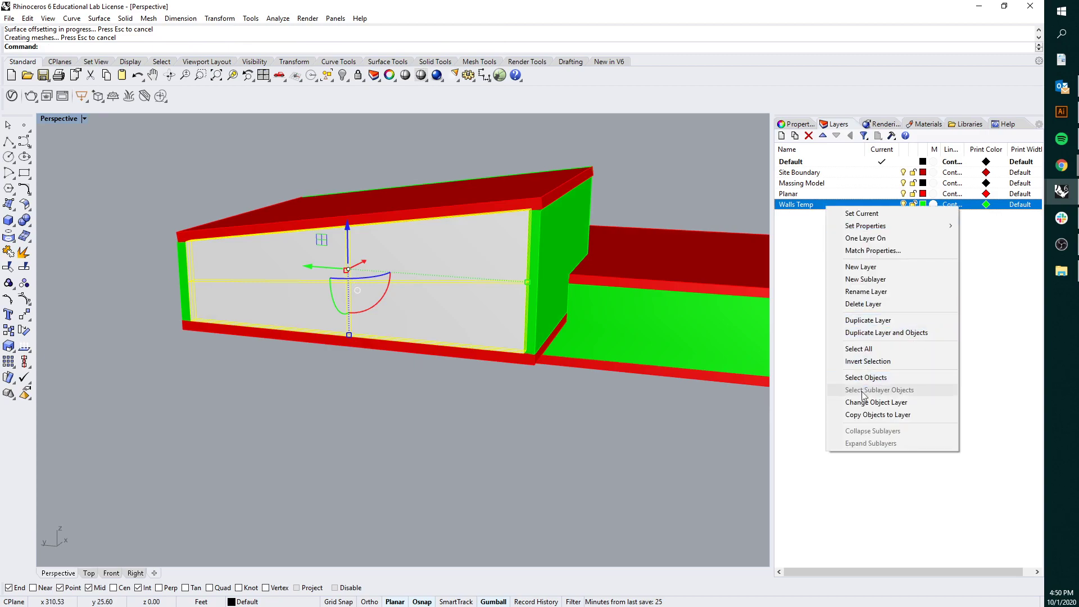
{"action": "left_click", "coordinate": [843, 387]}
{"action": "right_click_drag", "start_coordinate": [552, 452], "coordinate": [361, 393]}
{"action": "scroll", "coordinate": [200, 239], "scroll_direction": "up", "scroll_amount": 5}
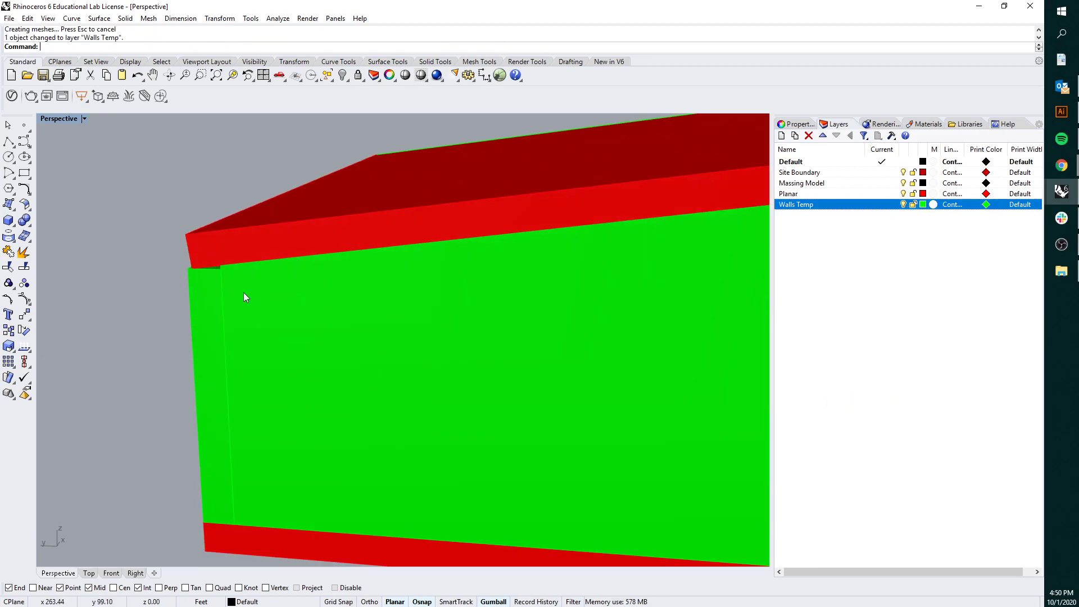
{"action": "key", "text": "ctrl+w"}
{"action": "left_click_drag", "start_coordinate": [269, 258], "coordinate": [192, 190]}
- Inspect where the green wall meets the red slab and select the leftover wall face
{"action": "right_click_drag", "start_coordinate": [200, 187], "coordinate": [200, 197]}
{"action": "scroll", "coordinate": [276, 237], "scroll_direction": "down", "scroll_amount": 4}
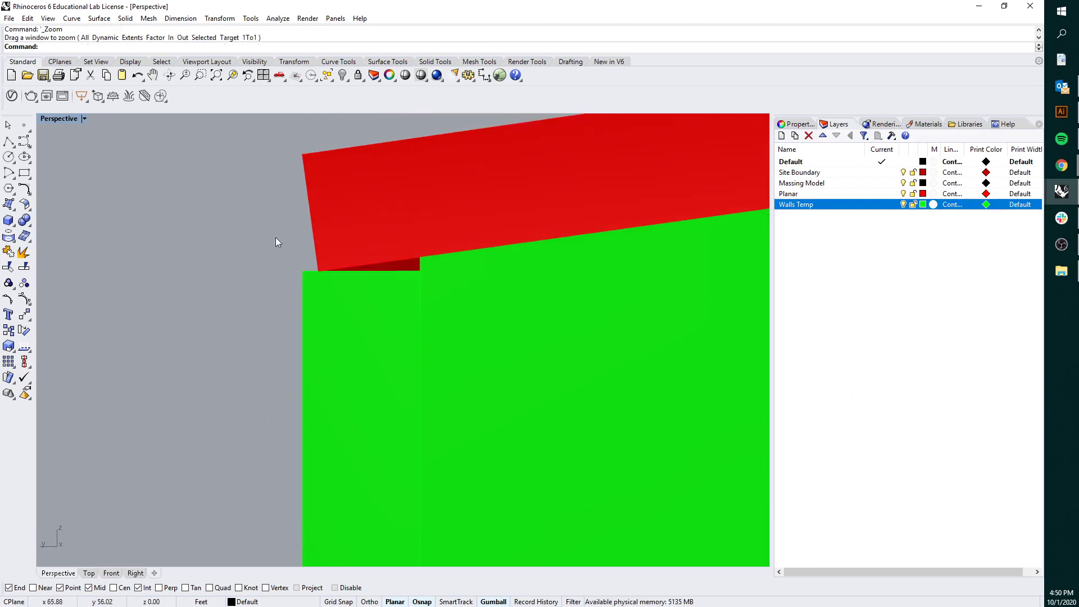
{"action": "right_click_drag", "start_coordinate": [275, 237], "coordinate": [242, 261]}
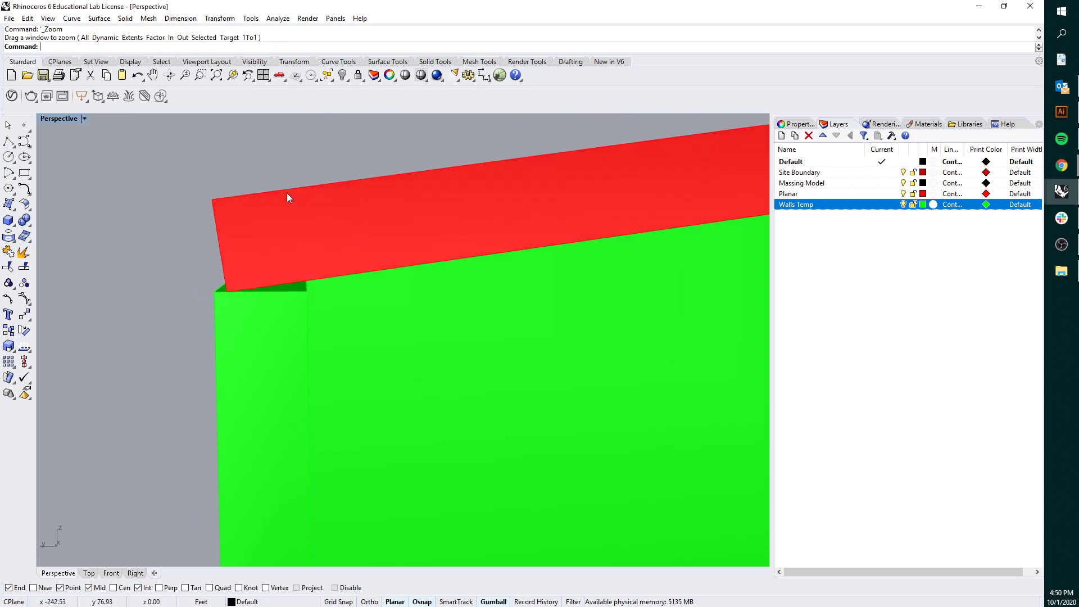
{"action": "right_click_drag", "start_coordinate": [287, 194], "coordinate": [295, 262]}
{"action": "scroll", "coordinate": [295, 261], "scroll_direction": "up", "scroll_amount": 2}
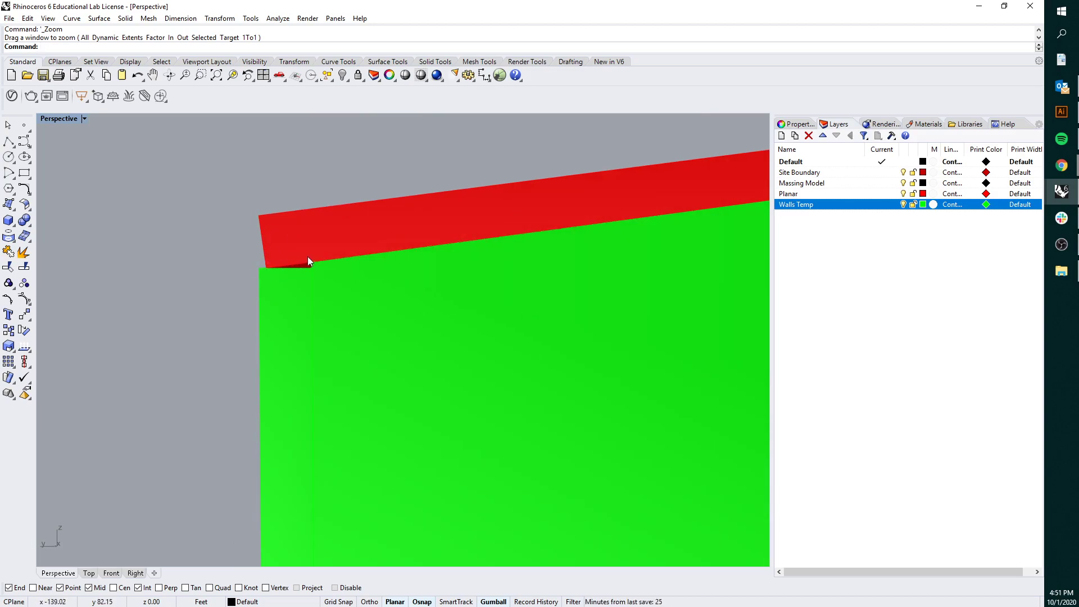
{"action": "scroll", "coordinate": [285, 247], "scroll_direction": "down", "scroll_amount": 3}
{"action": "right_click_drag", "start_coordinate": [301, 218], "coordinate": [328, 288]}
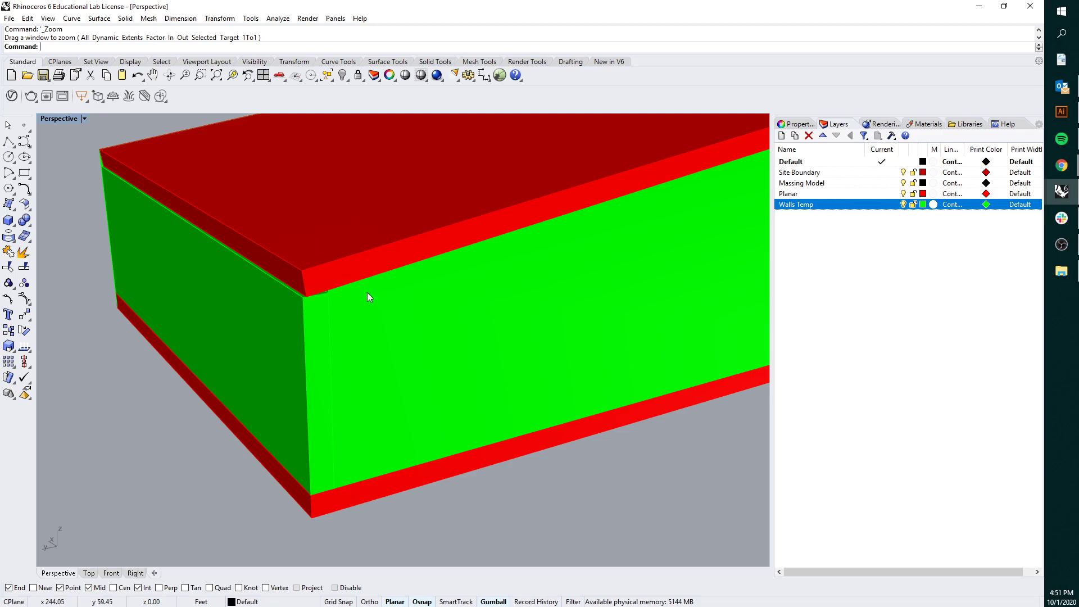
{"action": "scroll", "coordinate": [334, 281], "scroll_direction": "up", "scroll_amount": 3}
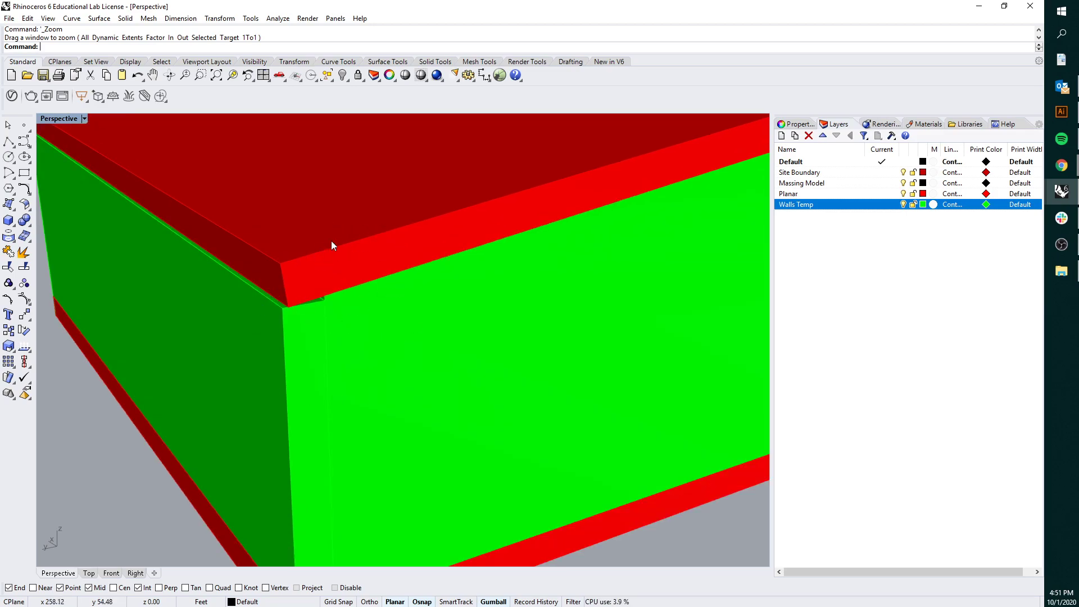
{"action": "scroll", "coordinate": [332, 246], "scroll_direction": "down", "scroll_amount": 10}
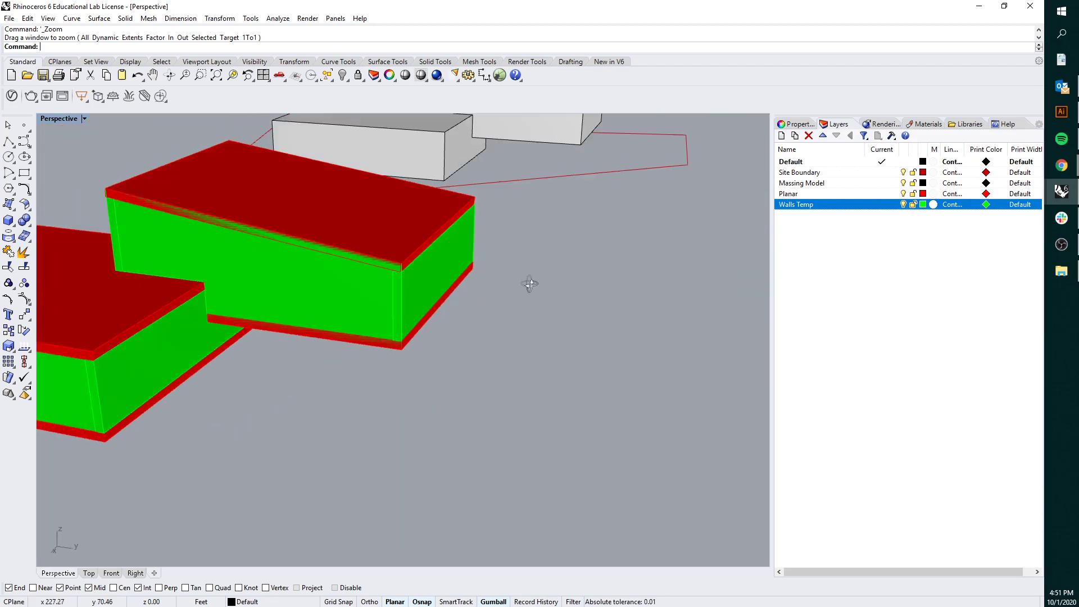
{"action": "scroll", "coordinate": [317, 269], "scroll_direction": "up", "scroll_amount": 4}
{"action": "left_click", "coordinate": [313, 268], "text": "ctrl+shift"}
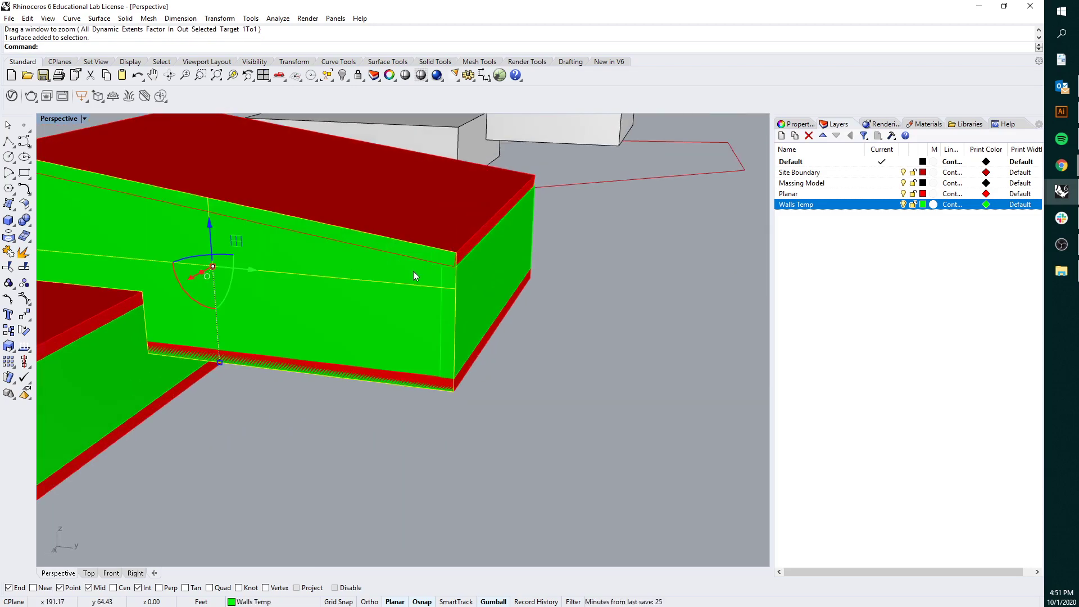
- Delete the leftover wall face and view the building's opposite side
{"action": "key", "text": "Delete"}
{"action": "mouse_move", "coordinate": [412, 275]}
{"action": "right_mouse_down"}
{"action": "mouse_move", "coordinate": [512, 290]}
{"action": "mouse_move", "coordinate": [417, 282]}
{"action": "right_mouse_up"}
{"action": "scroll", "coordinate": [415, 282], "scroll_direction": "down", "scroll_amount": 5}
{"action": "right_click_drag", "start_coordinate": [537, 310], "coordinate": [378, 329]}
{"action": "scroll", "coordinate": [427, 332], "scroll_direction": "up", "scroll_amount": 5}
- Mirror a copy of the green wall polysurface across the edge midpoint to the opposite side
{"action": "left_click", "coordinate": [460, 341]}
{"action": "type", "text": "mirror"}
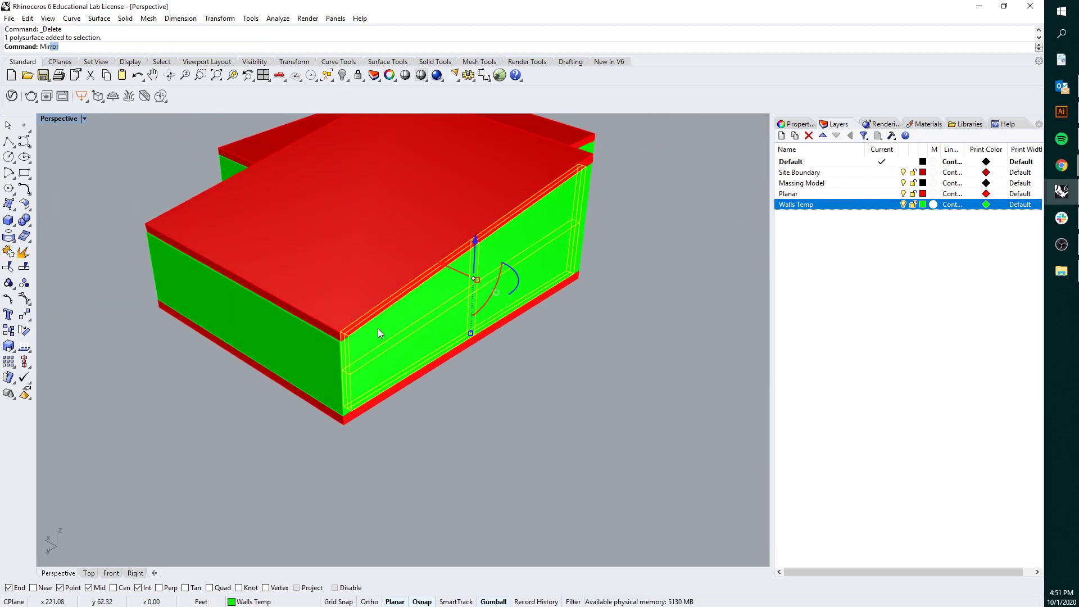
{"action": "key", "text": "Return"}
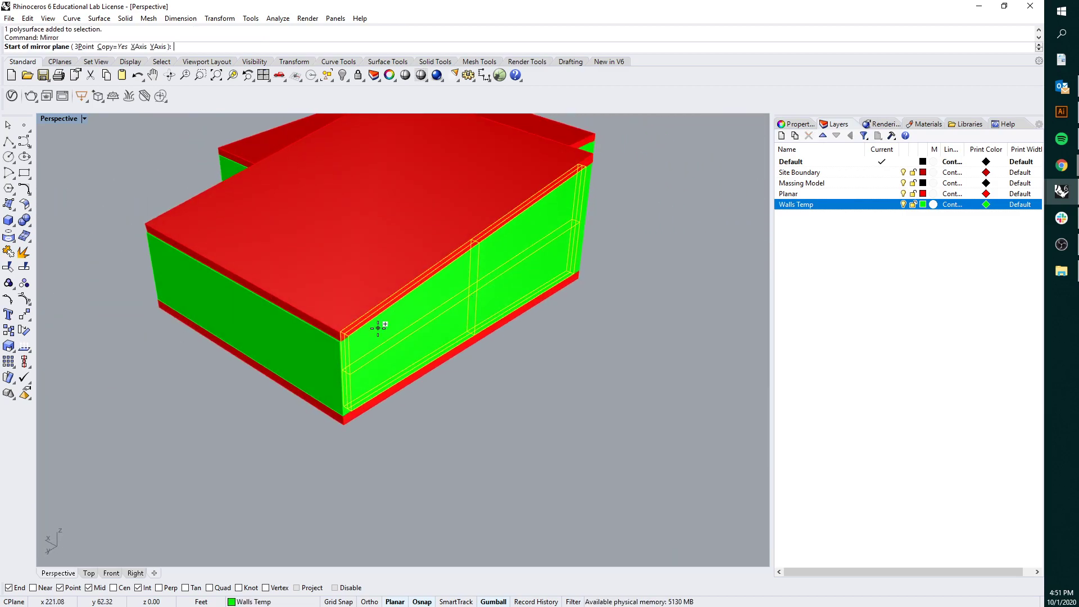
{"action": "left_click", "coordinate": [251, 368]}
{"action": "left_click", "coordinate": [207, 400]}
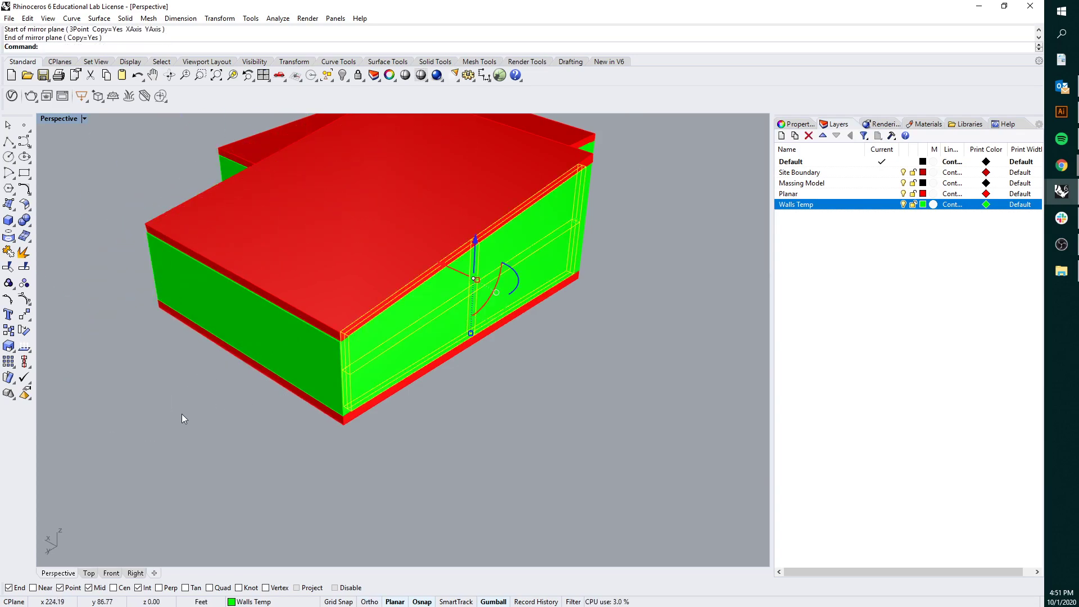
{"action": "right_click_drag", "start_coordinate": [182, 414], "coordinate": [668, 340]}
{"action": "key", "text": "Escape"}
{"action": "left_click", "coordinate": [531, 315]}
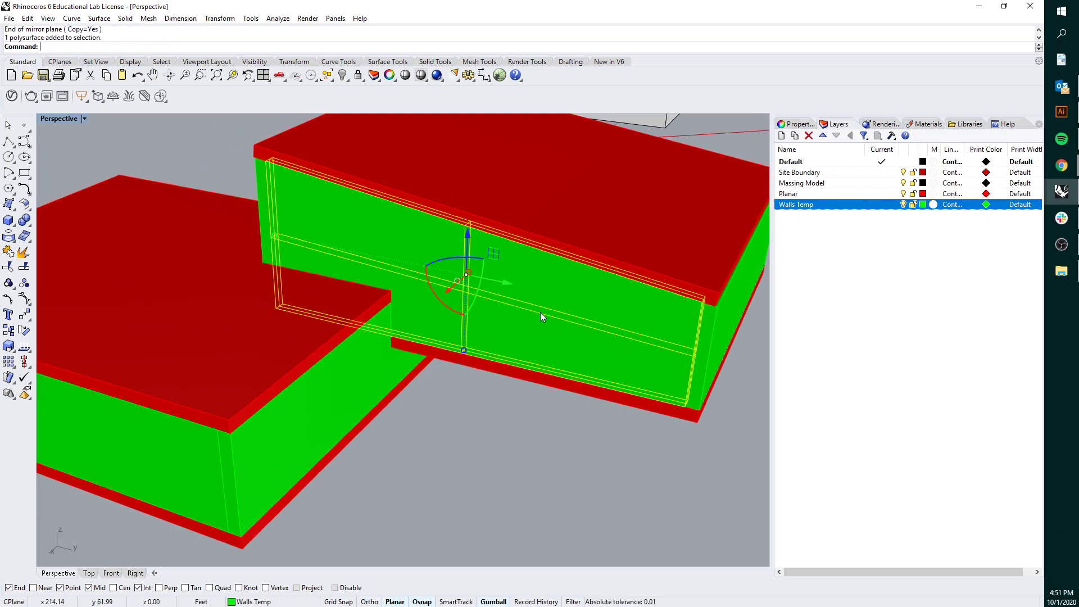
{"action": "scroll", "coordinate": [409, 272], "scroll_direction": "up", "scroll_amount": 6}
{"action": "key", "text": "Escape"}
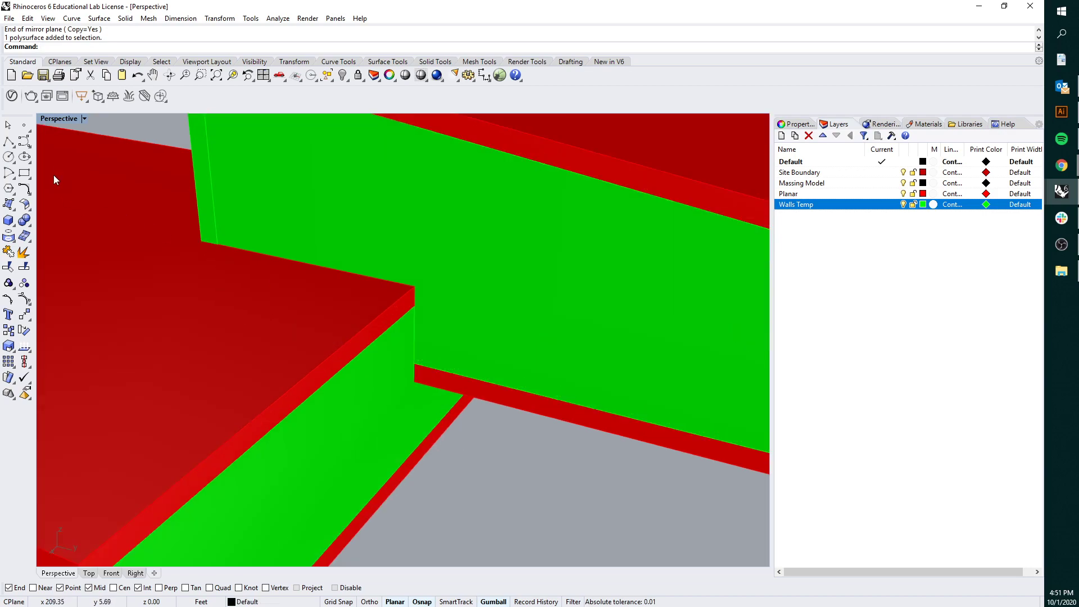
- Trace a polyline from the wall corner to the notch corner and down to the slab edge
{"action": "left_click", "coordinate": [9, 141]}
{"action": "left_click", "coordinate": [219, 243]}
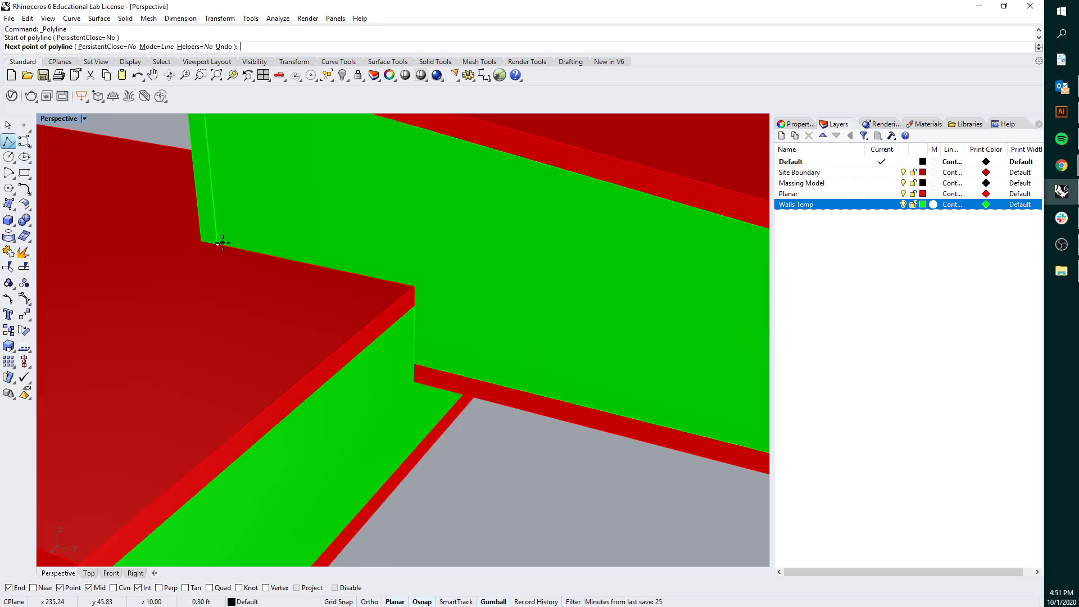
{"action": "left_click", "coordinate": [414, 287]}
{"action": "left_click", "coordinate": [414, 362]}
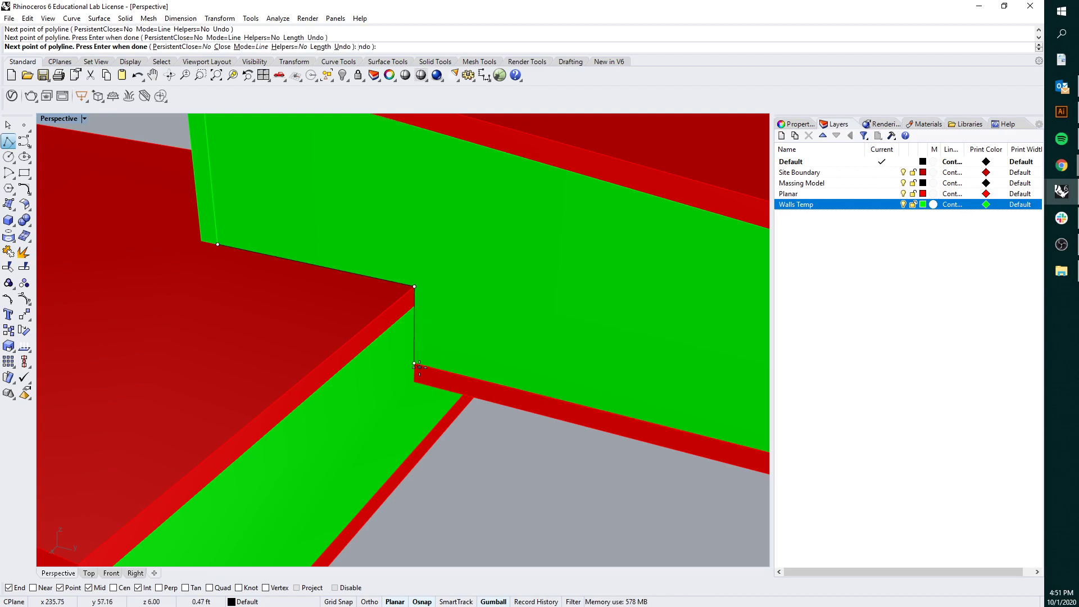
{"action": "key", "text": "Return"}
- Hide the wall polysurface overlapping the notch
{"action": "left_click", "coordinate": [413, 347]}
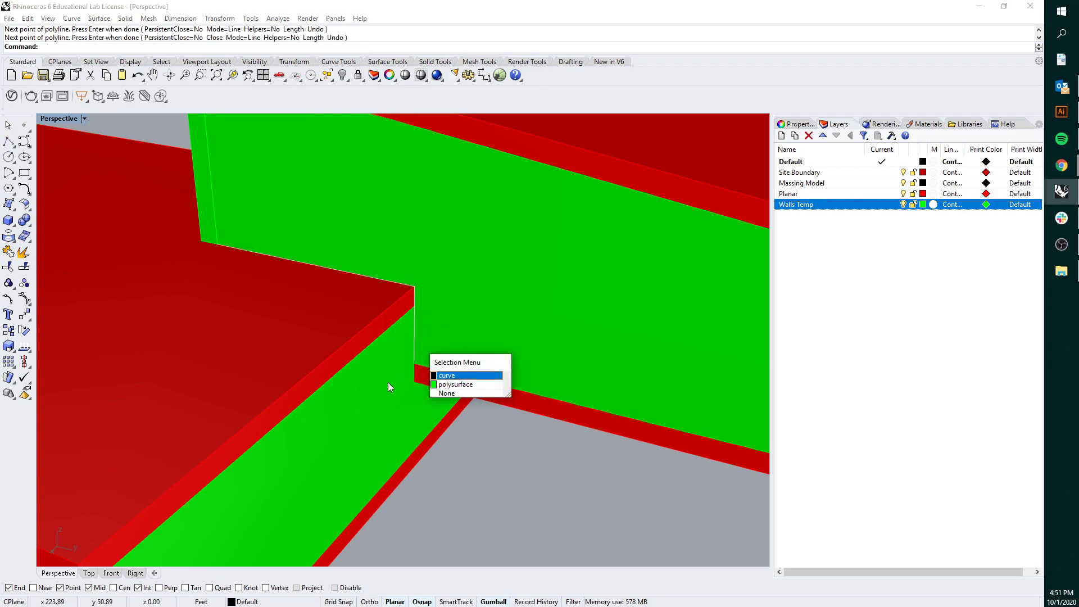
{"action": "left_click", "coordinate": [446, 373]}
{"action": "key", "text": "ctrl+h"}
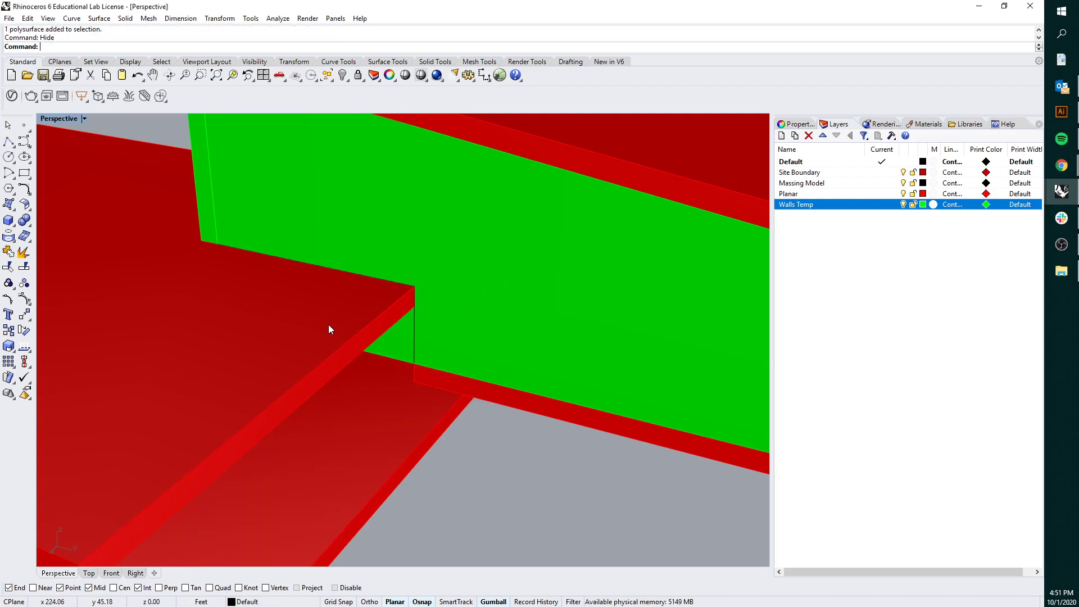
- Extrude the traced notch outline into a solid with ExtrudeCrv
{"action": "left_click", "coordinate": [367, 272]}
{"action": "left_click", "coordinate": [369, 277]}
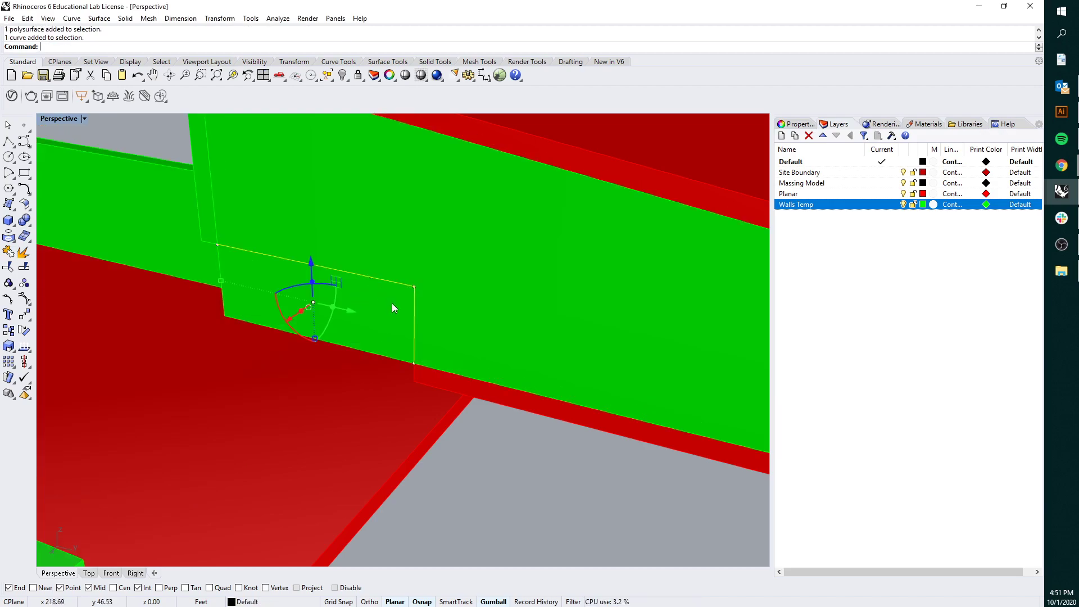
{"action": "type", "text": "extrudecrv"}
{"action": "key", "text": "Return"}
{"action": "left_click", "coordinate": [328, 305]}
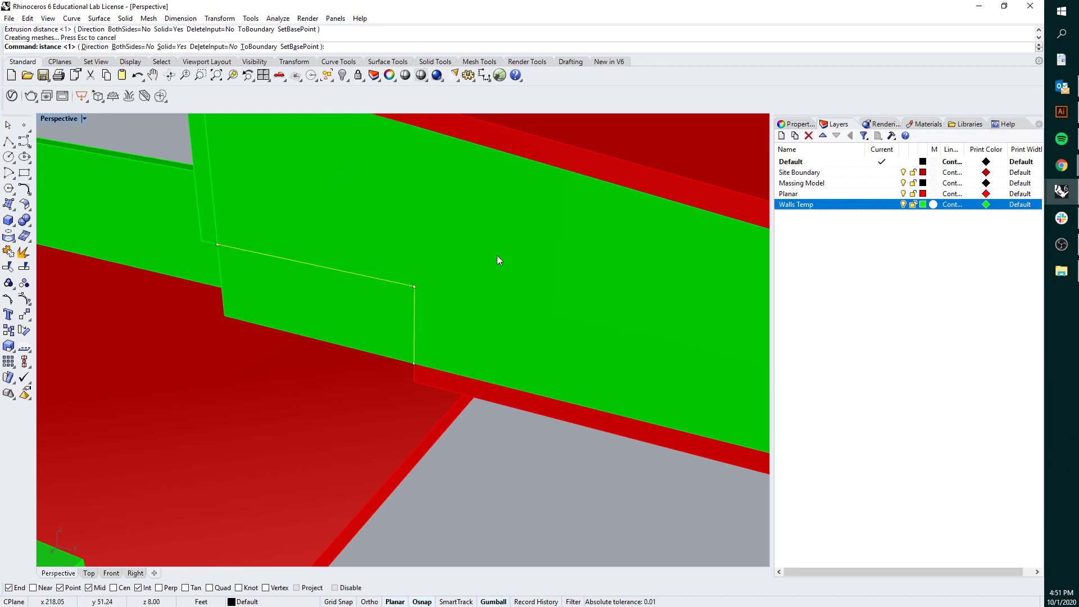
{"action": "right_click_drag", "start_coordinate": [497, 255], "coordinate": [446, 325]}
{"action": "key", "text": "Escape"}
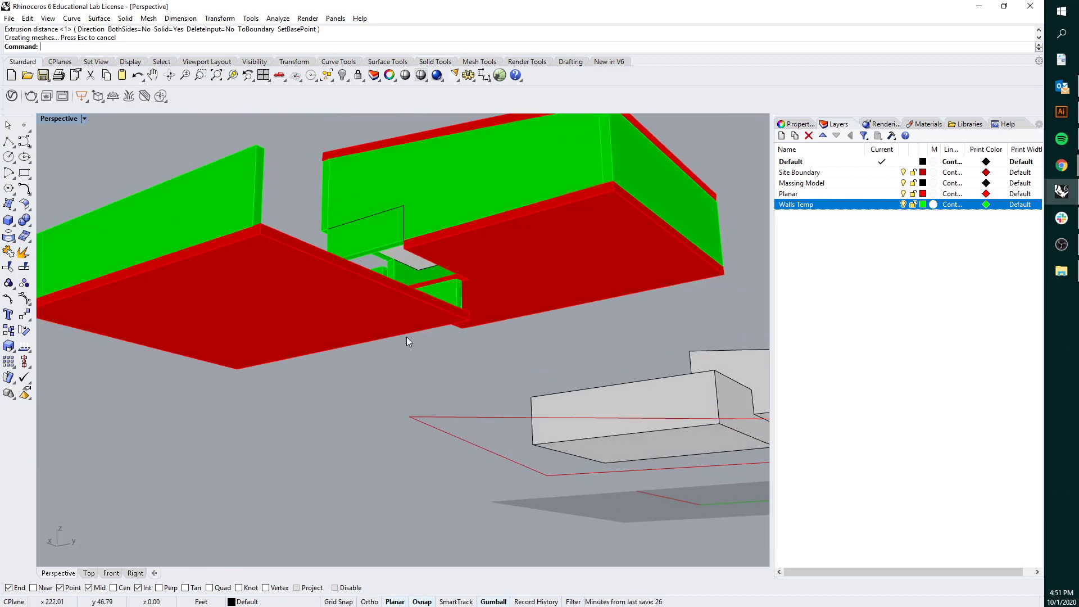
{"action": "type", "text": "BooleanSplit"}
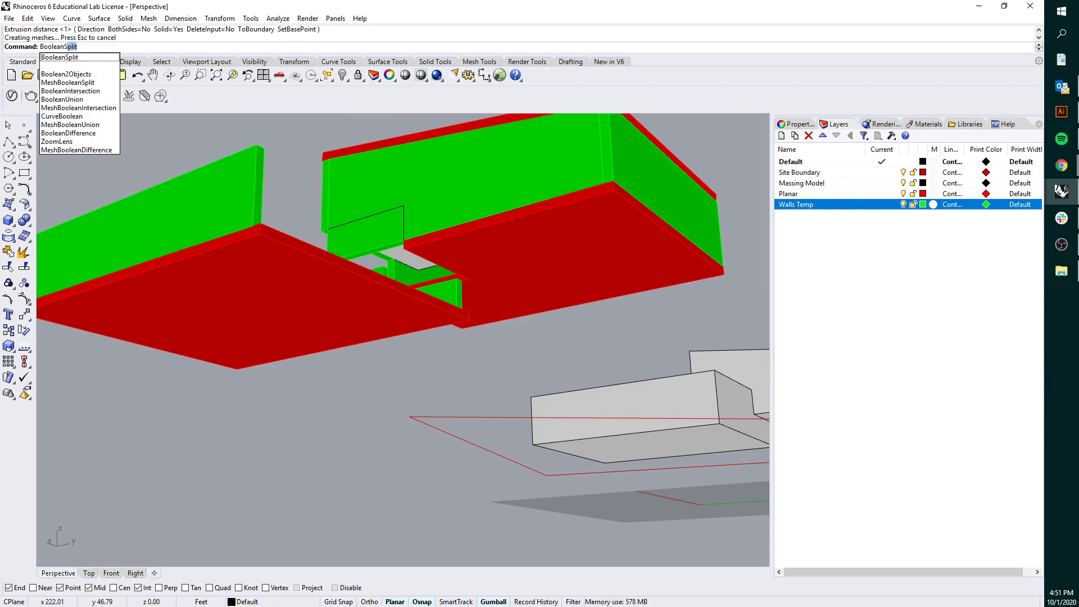
- BooleanSplit the green wall using the grey box as the cutter
{"action": "key", "text": "Return"}
{"action": "scroll", "coordinate": [393, 194], "scroll_direction": "up", "scroll_amount": 3}
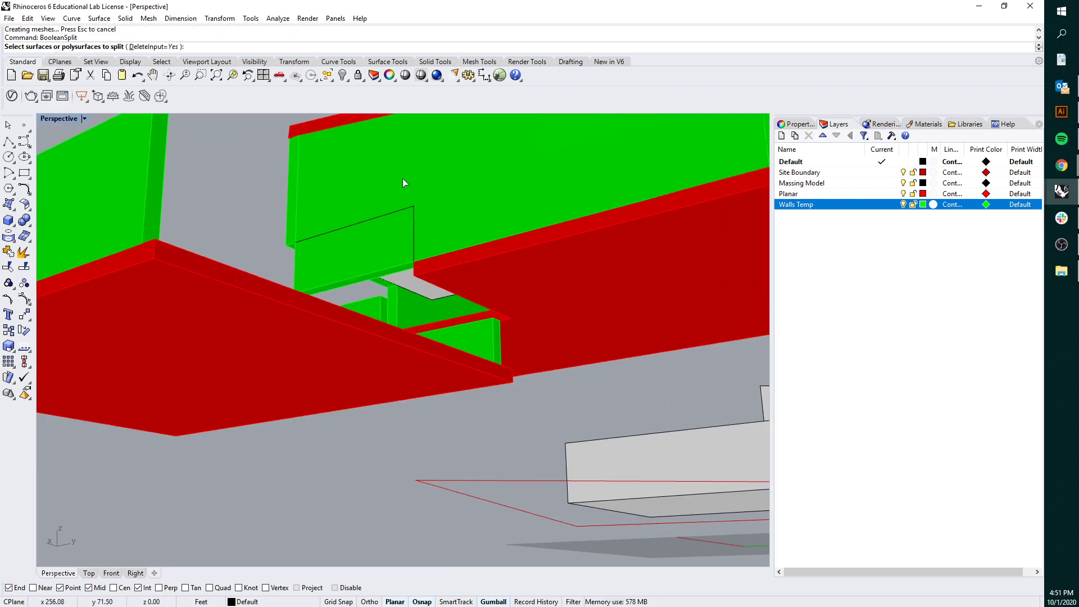
{"action": "left_click", "coordinate": [402, 179]}
{"action": "key", "text": "Return"}
{"action": "left_click", "coordinate": [415, 220]}
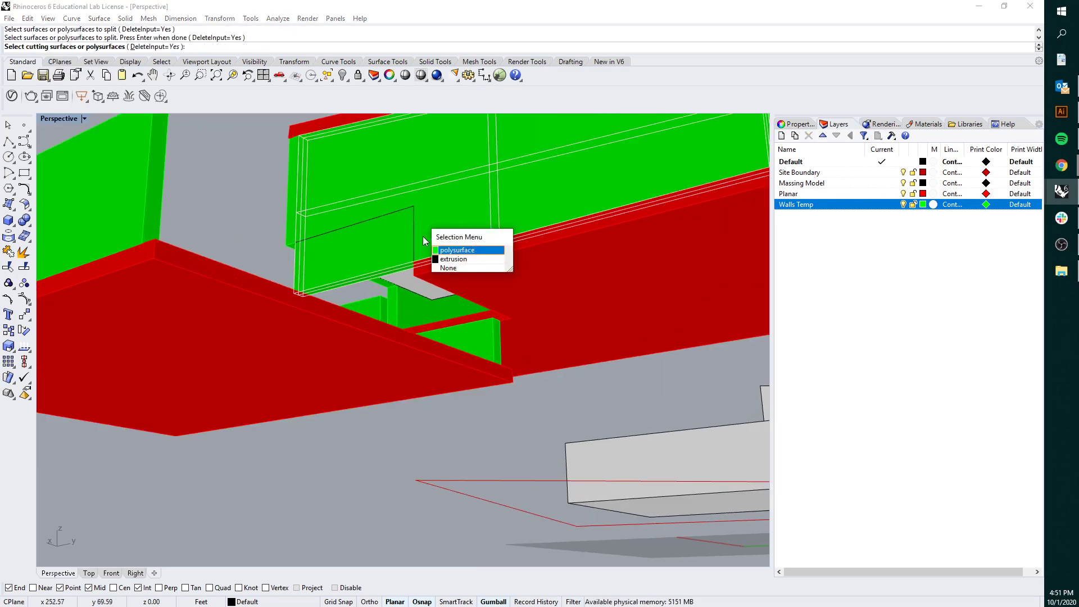
{"action": "left_click", "coordinate": [452, 259]}
{"action": "key", "text": "Return"}
- Delete the split-off wall piece, the leftover edge curve and the grey cutting box
{"action": "left_click", "coordinate": [365, 241]}
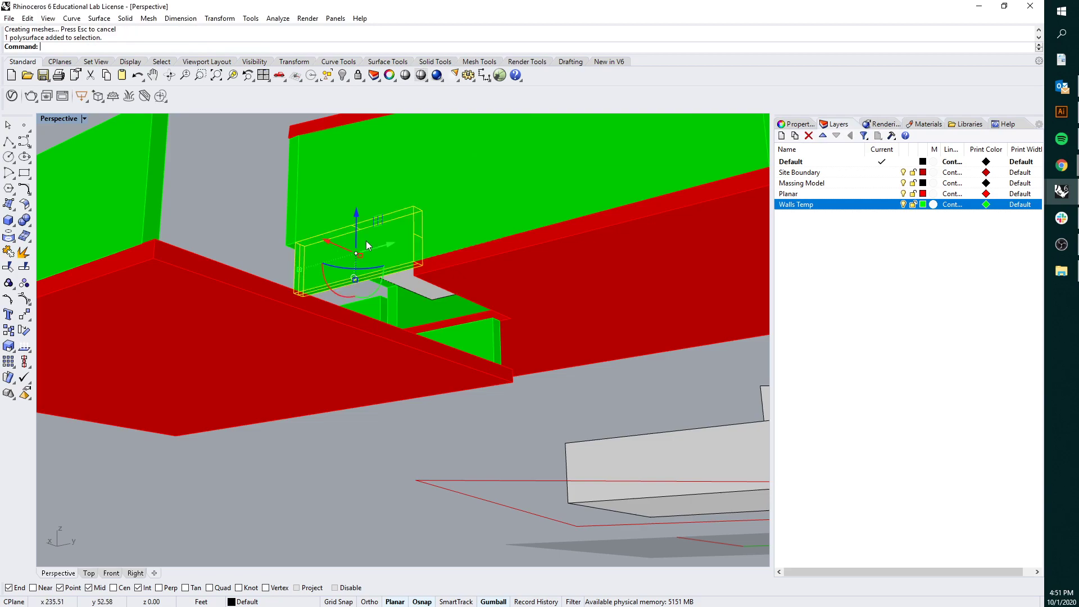
{"action": "key", "text": "Delete"}
{"action": "left_click", "coordinate": [377, 217]}
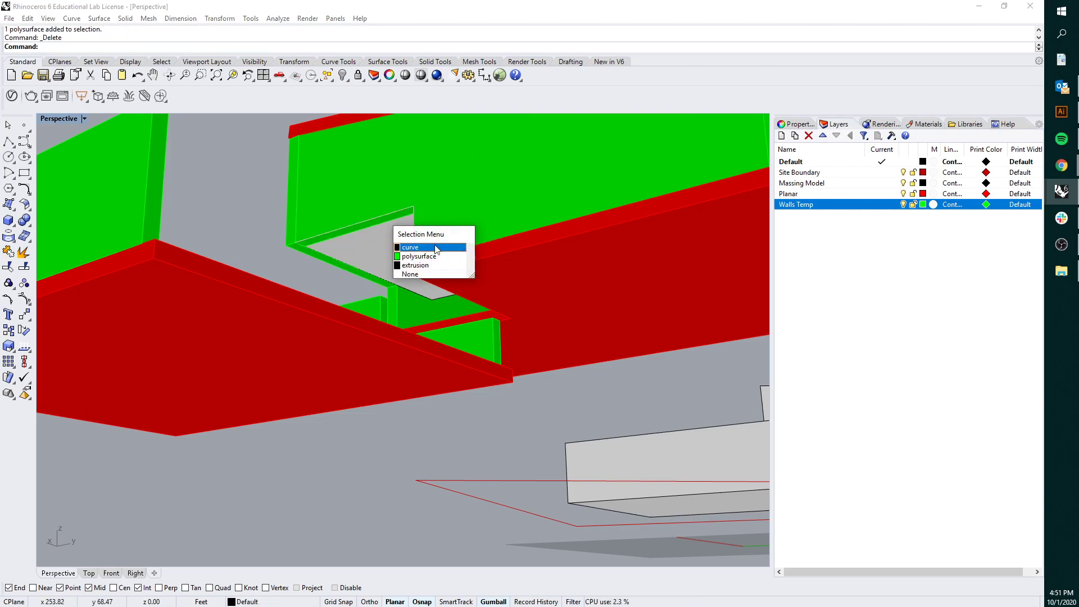
{"action": "left_click", "coordinate": [429, 252]}
{"action": "key", "text": "Delete"}
{"action": "right_click_drag", "start_coordinate": [430, 249], "coordinate": [429, 277]}
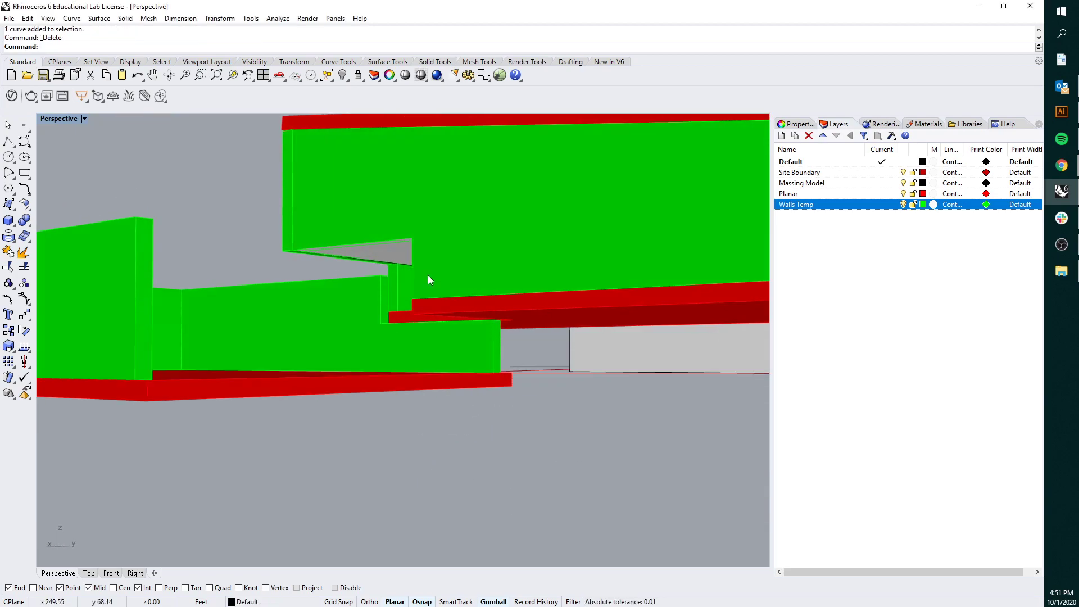
{"action": "right_click_drag", "start_coordinate": [258, 260], "coordinate": [341, 197]}
{"action": "scroll", "coordinate": [383, 254], "scroll_direction": "up", "scroll_amount": 4}
{"action": "left_click", "coordinate": [382, 254]}
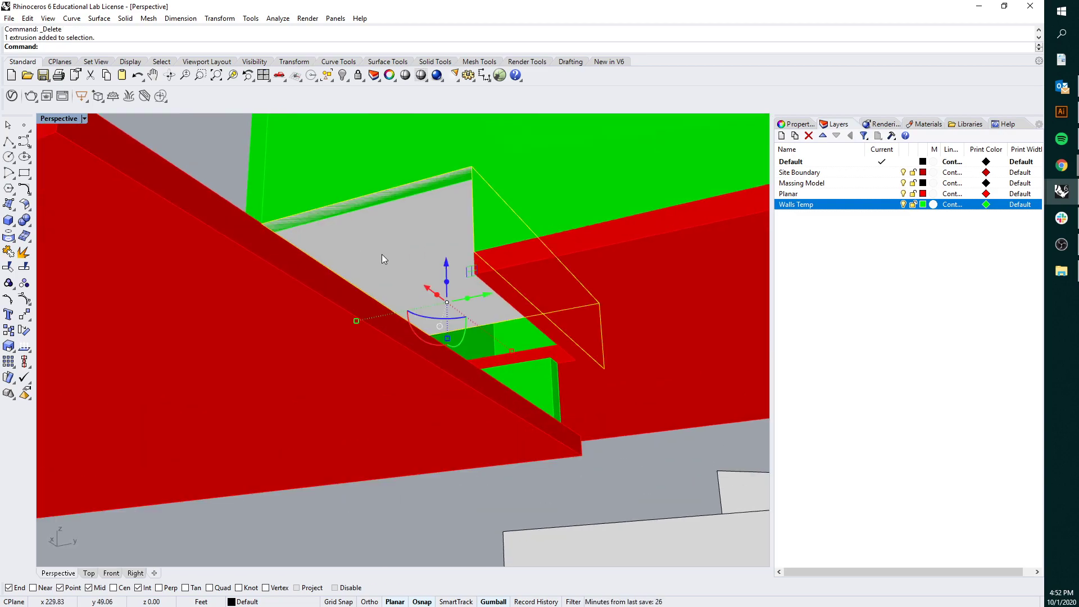
{"action": "key", "text": "Delete"}
{"action": "right_click_drag", "start_coordinate": [382, 254], "coordinate": [377, 299]}
- Show the hidden objects again with the Show command
{"action": "type", "text": "Show"}
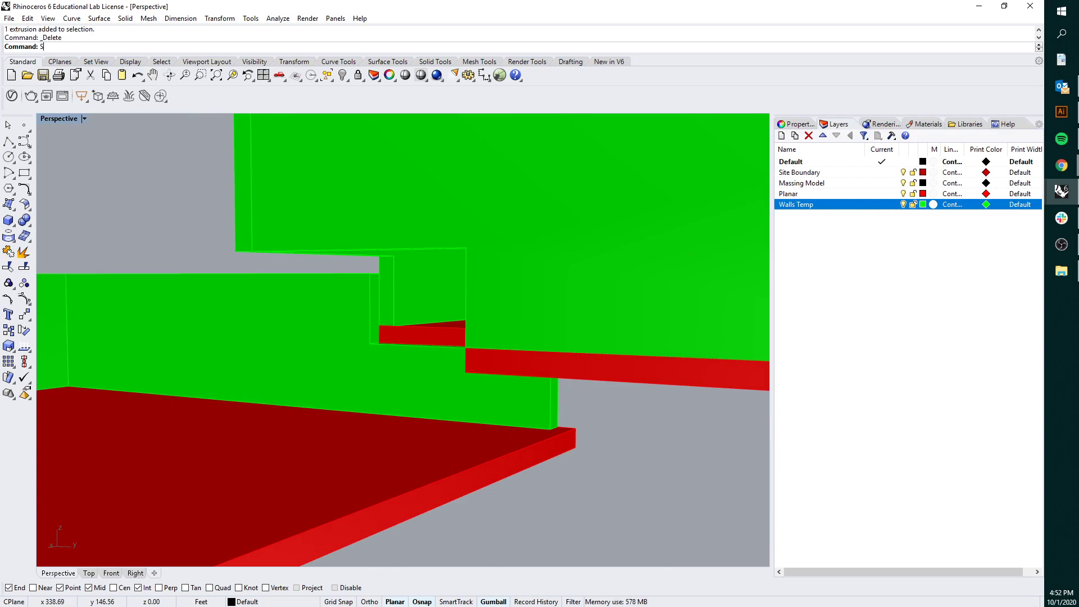
{"action": "key", "text": "Return"}
{"action": "scroll", "coordinate": [150, 188], "scroll_direction": "down", "scroll_amount": 5}
{"action": "left_click", "coordinate": [314, 228]}
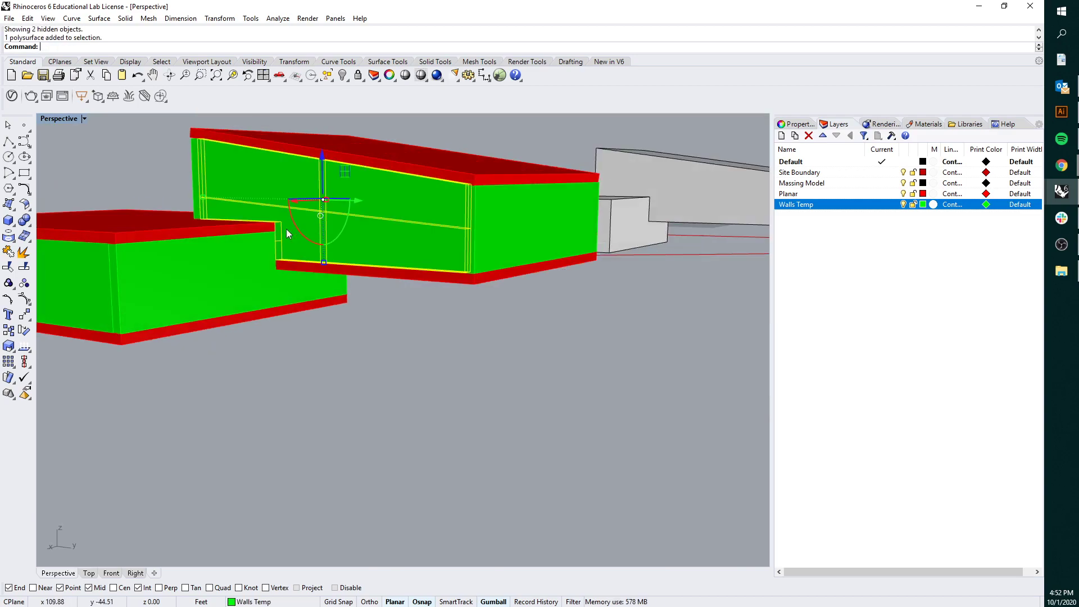
{"action": "scroll", "coordinate": [286, 228], "scroll_direction": "up", "scroll_amount": 3}
{"action": "left_click", "coordinate": [241, 224]}
{"action": "scroll", "coordinate": [391, 298], "scroll_direction": "down", "scroll_amount": 5}
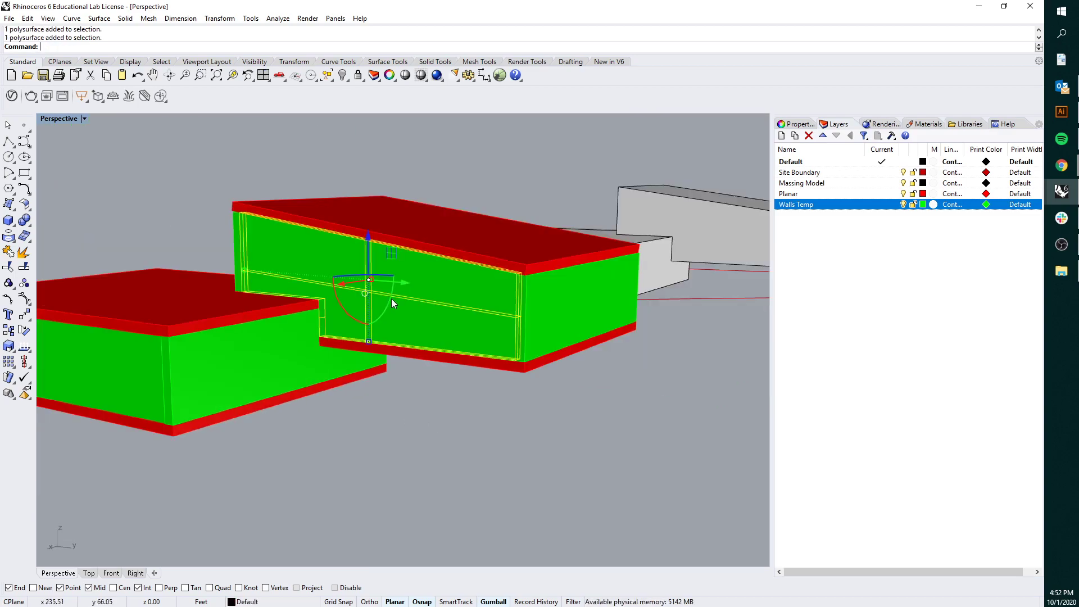
{"action": "right_click_drag", "start_coordinate": [391, 298], "coordinate": [430, 344]}
{"action": "scroll", "coordinate": [488, 364], "scroll_direction": "up", "scroll_amount": 4}
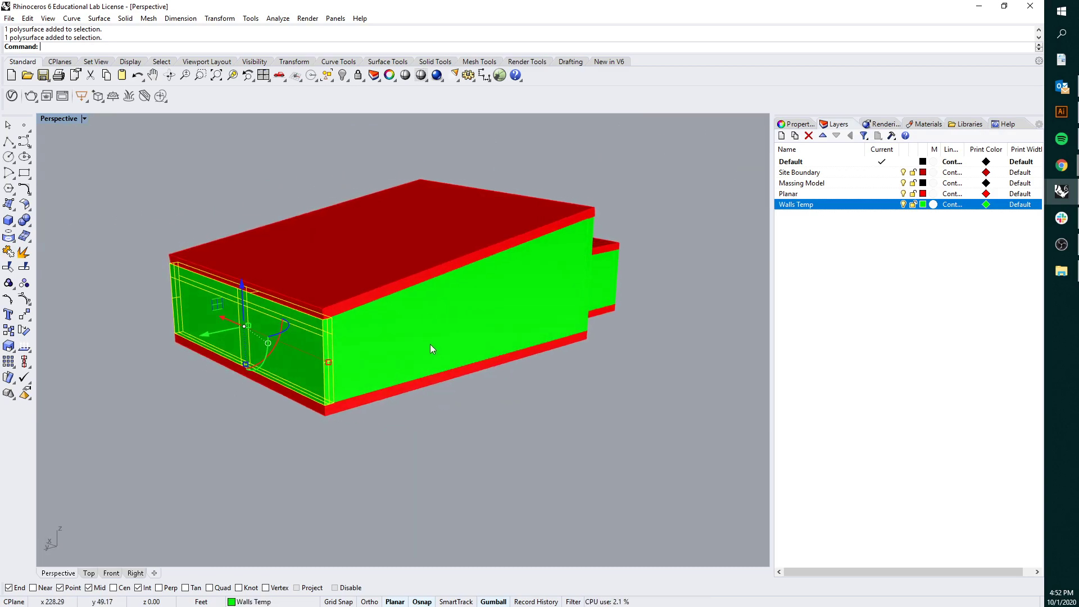
{"action": "scroll", "coordinate": [328, 282], "scroll_direction": "down", "scroll_amount": 3}
{"action": "right_click_drag", "start_coordinate": [411, 165], "coordinate": [470, 288]}
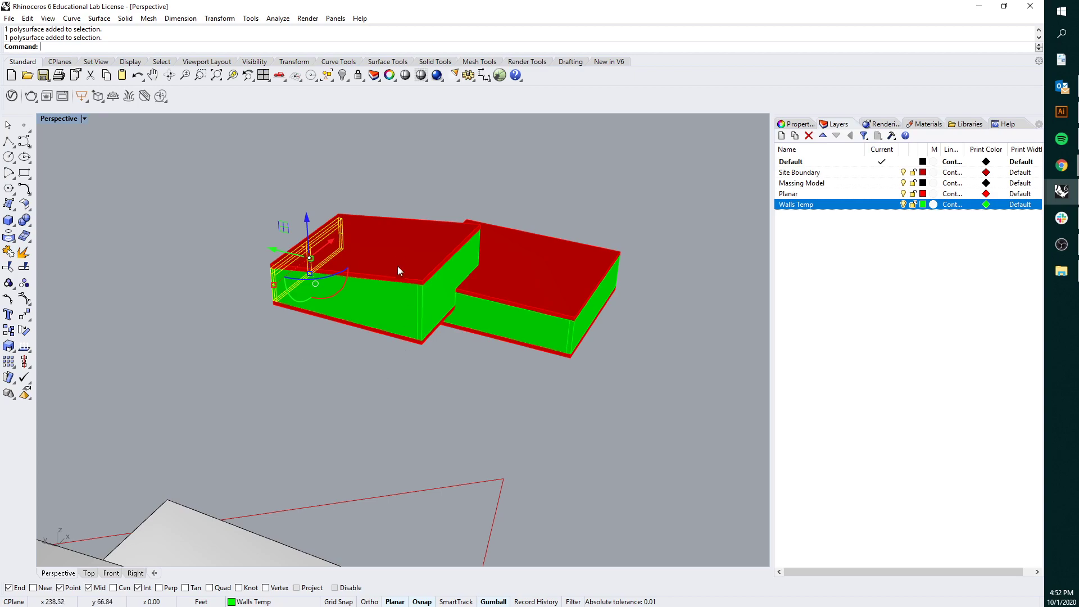
{"action": "left_click", "coordinate": [392, 190]}
{"action": "right_click_drag", "start_coordinate": [392, 189], "coordinate": [472, 279]}
{"action": "scroll", "coordinate": [337, 303], "scroll_direction": "up", "scroll_amount": 4}
{"action": "left_click", "coordinate": [332, 302]}
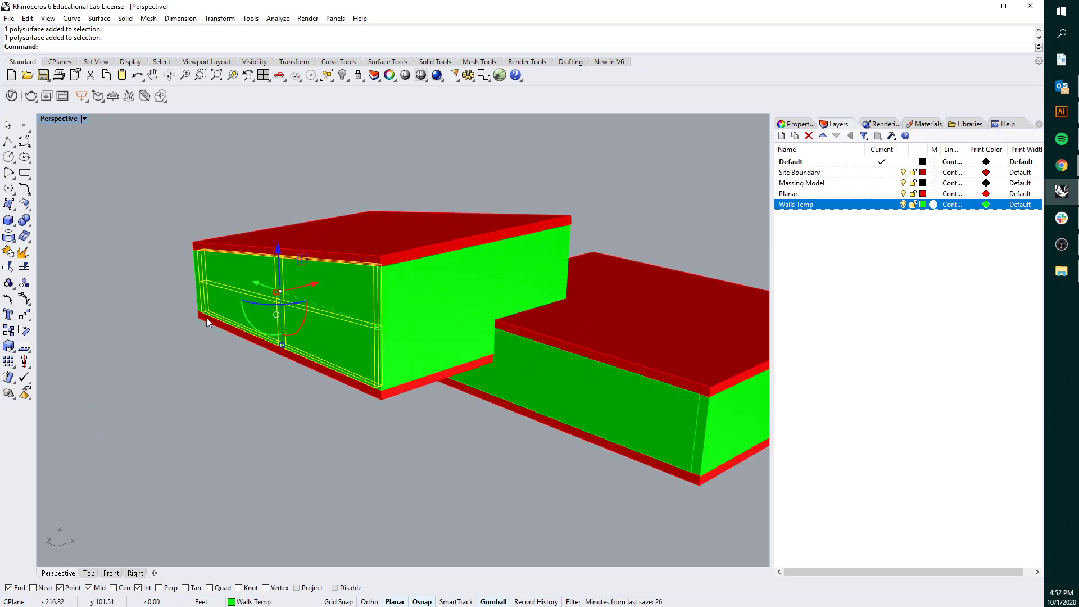
{"action": "right_click_drag", "start_coordinate": [474, 306], "coordinate": [332, 252]}
{"action": "scroll", "coordinate": [543, 329], "scroll_direction": "down", "scroll_amount": 5}
{"action": "left_click", "coordinate": [525, 315]}
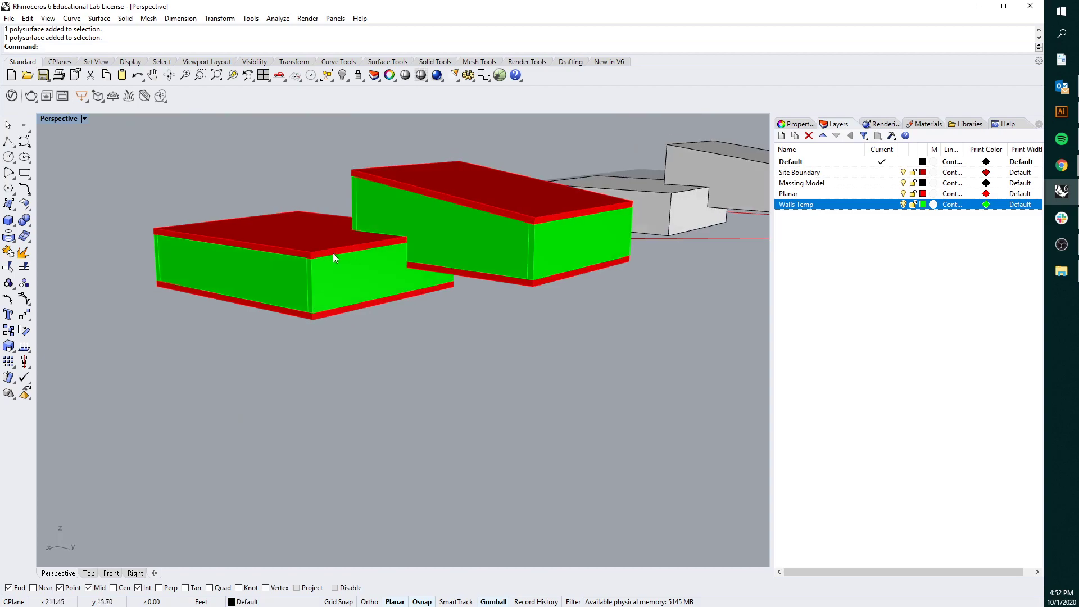
{"action": "scroll", "coordinate": [391, 272], "scroll_direction": "up", "scroll_amount": 5}
{"action": "left_click", "coordinate": [391, 272]}
{"action": "right_click_drag", "start_coordinate": [392, 272], "coordinate": [517, 247]}
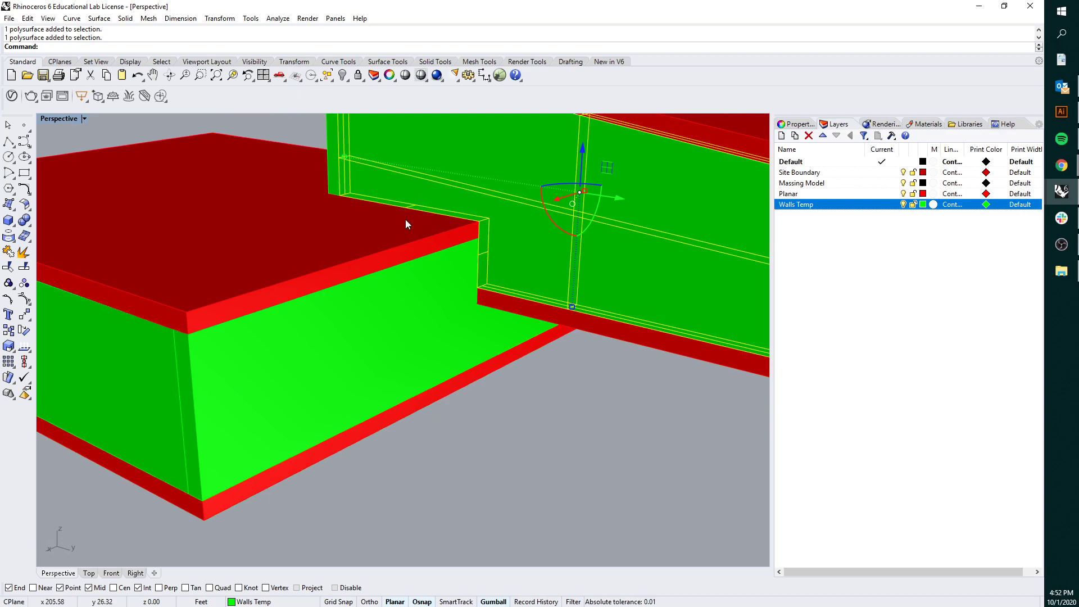
- Hide the selected green wall and another wall blocking the notch view
{"action": "key", "text": "ctrl+h"}
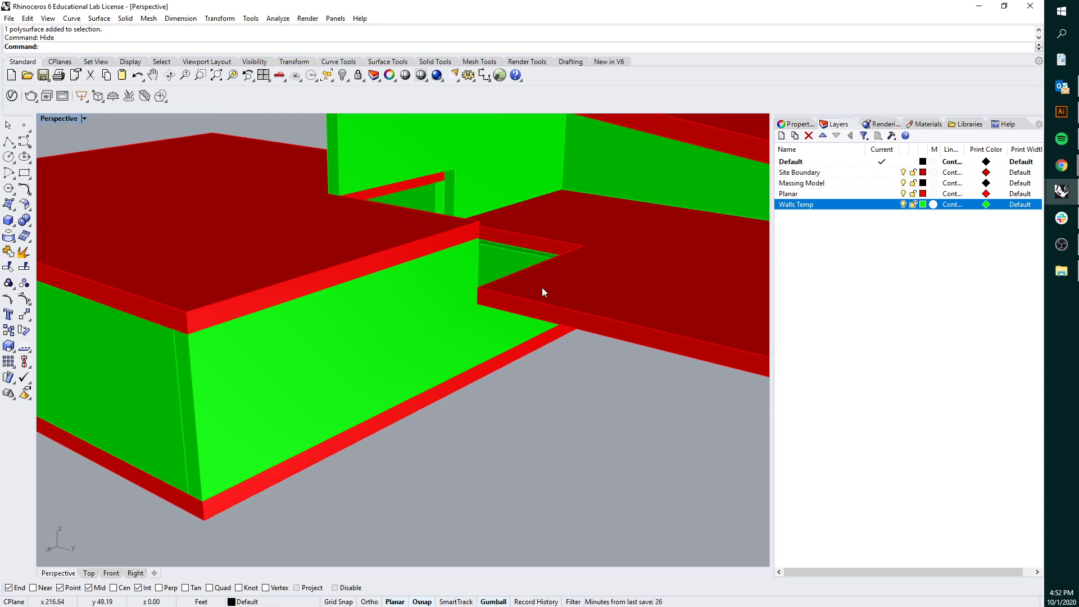
{"action": "right_click_drag", "start_coordinate": [542, 288], "coordinate": [403, 210]}
{"action": "scroll", "coordinate": [338, 191], "scroll_direction": "up", "scroll_amount": 2}
{"action": "left_click", "coordinate": [336, 189]}
{"action": "key", "text": "ctrl+h"}
{"action": "scroll", "coordinate": [338, 191], "scroll_direction": "down", "scroll_amount": 5}
- Hide the red roof slab and the right and back green walls
{"action": "left_click", "coordinate": [403, 210]}
{"action": "key", "text": "ctrl+h"}
{"action": "scroll", "coordinate": [404, 210], "scroll_direction": "down", "scroll_amount": 5}
{"action": "left_click", "coordinate": [612, 246]}
{"action": "key", "text": "ctrl+h"}
{"action": "left_click", "coordinate": [597, 201]}
{"action": "key", "text": "ctrl+h"}
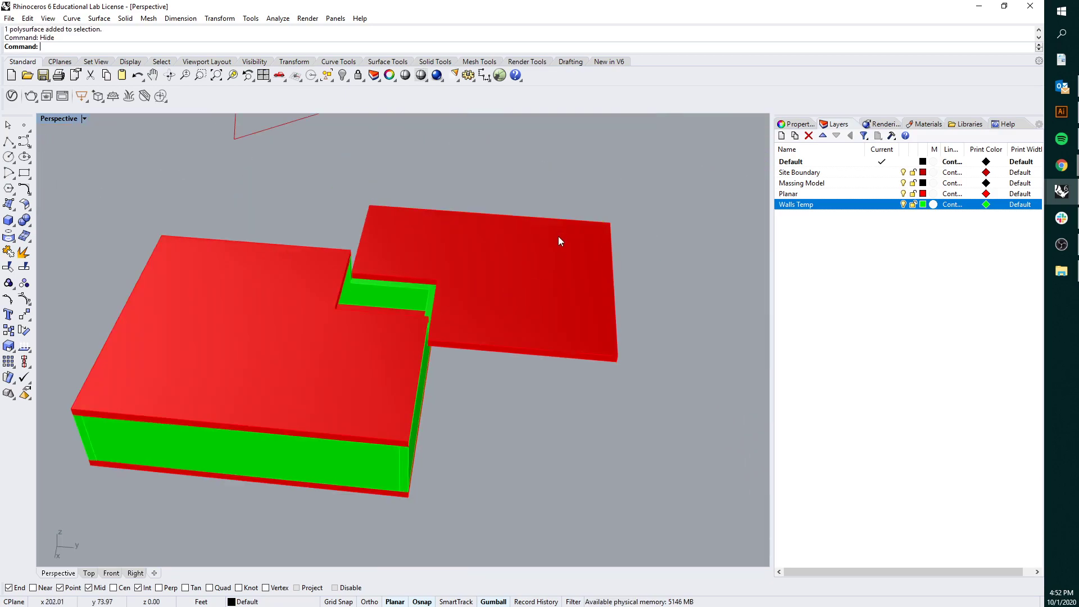
- Orbit and zoom to a near top-down view of the notch
{"action": "right_click_drag", "start_coordinate": [558, 236], "coordinate": [418, 254]}
{"action": "scroll", "coordinate": [429, 258], "scroll_direction": "up", "scroll_amount": 5}
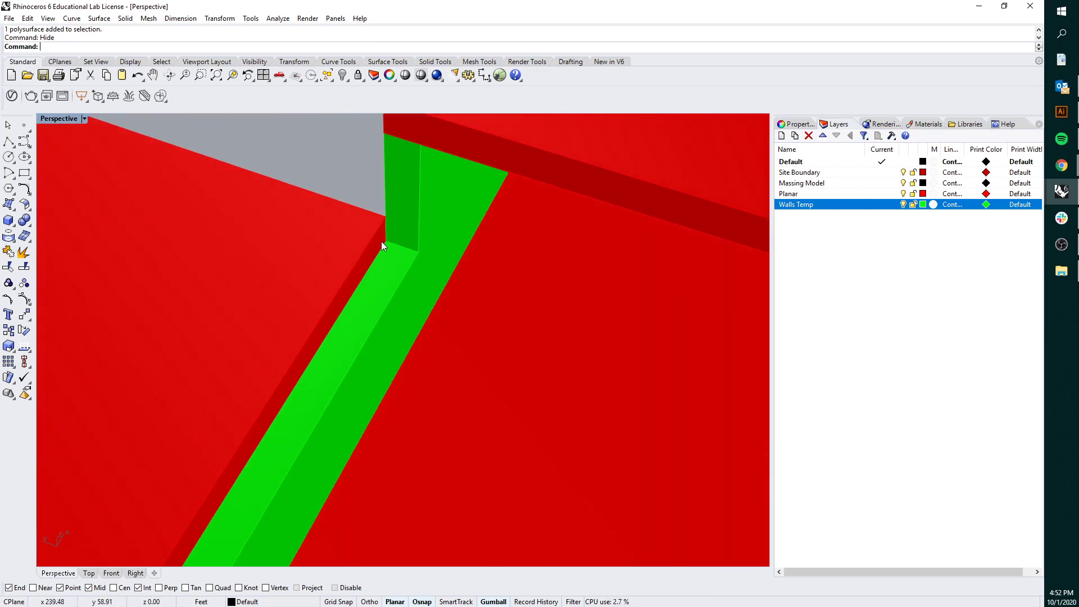
{"action": "scroll", "coordinate": [418, 254], "scroll_direction": "down", "scroll_amount": 3}
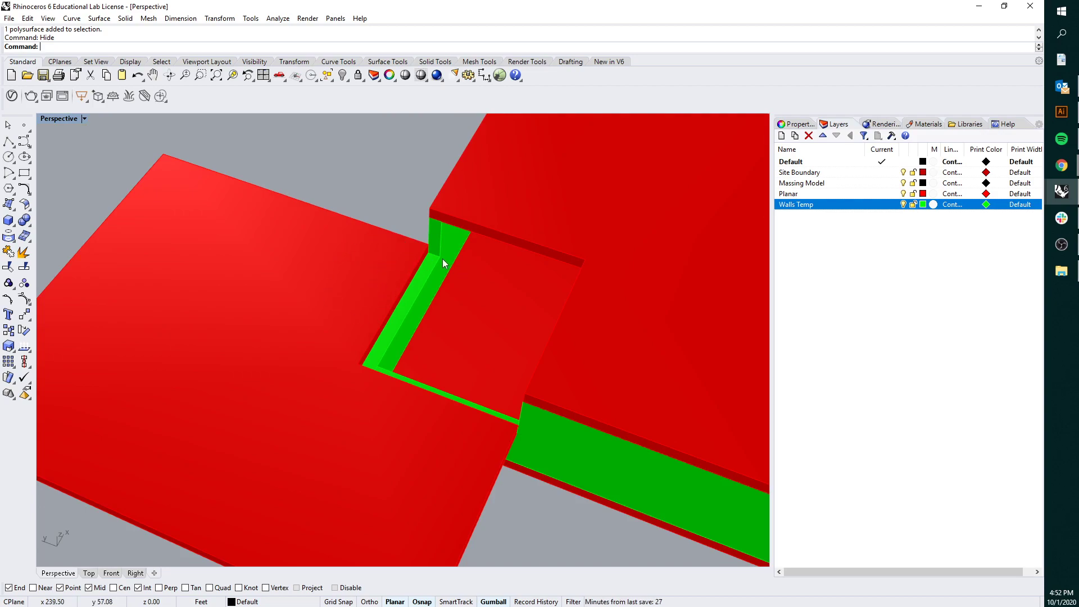
{"action": "scroll", "coordinate": [443, 258], "scroll_direction": "up", "scroll_amount": 3}
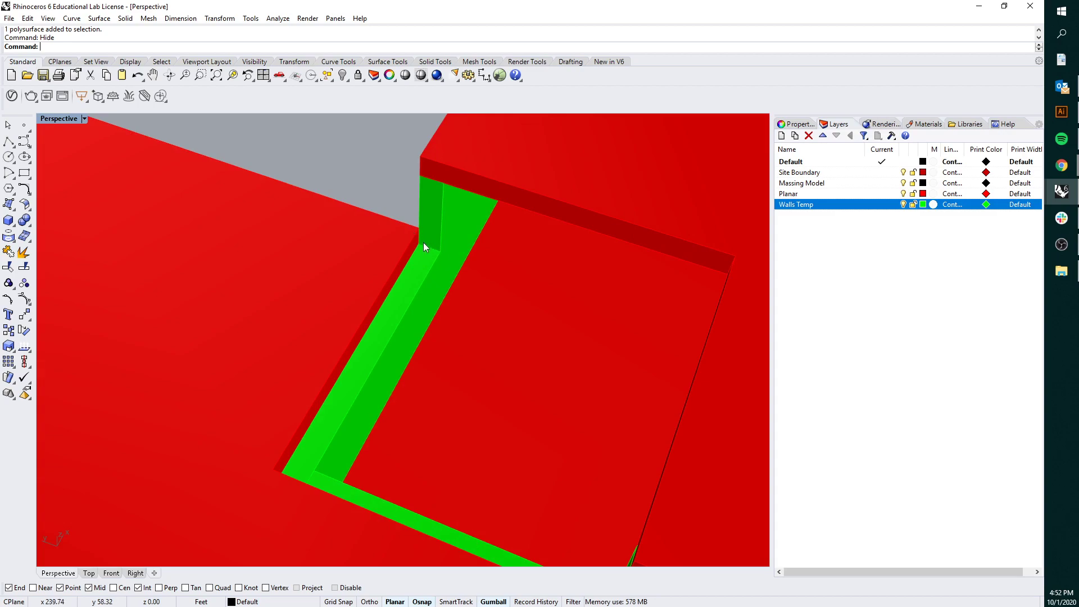
{"action": "right_click_drag", "start_coordinate": [471, 271], "coordinate": [555, 257]}
{"action": "scroll", "coordinate": [420, 265], "scroll_direction": "up", "scroll_amount": 4}
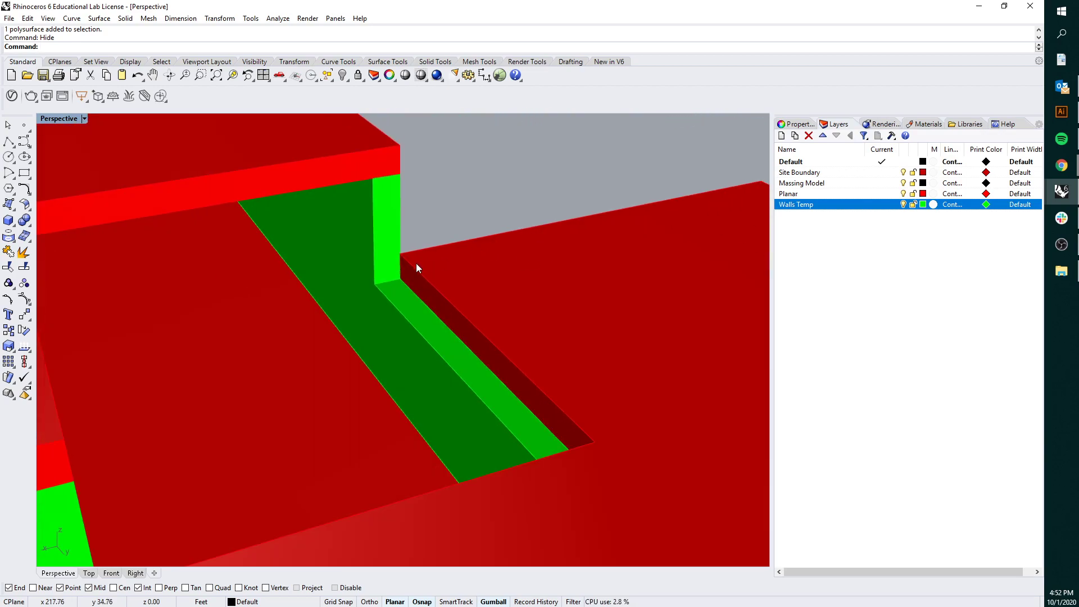
{"action": "left_click", "coordinate": [9, 141]}
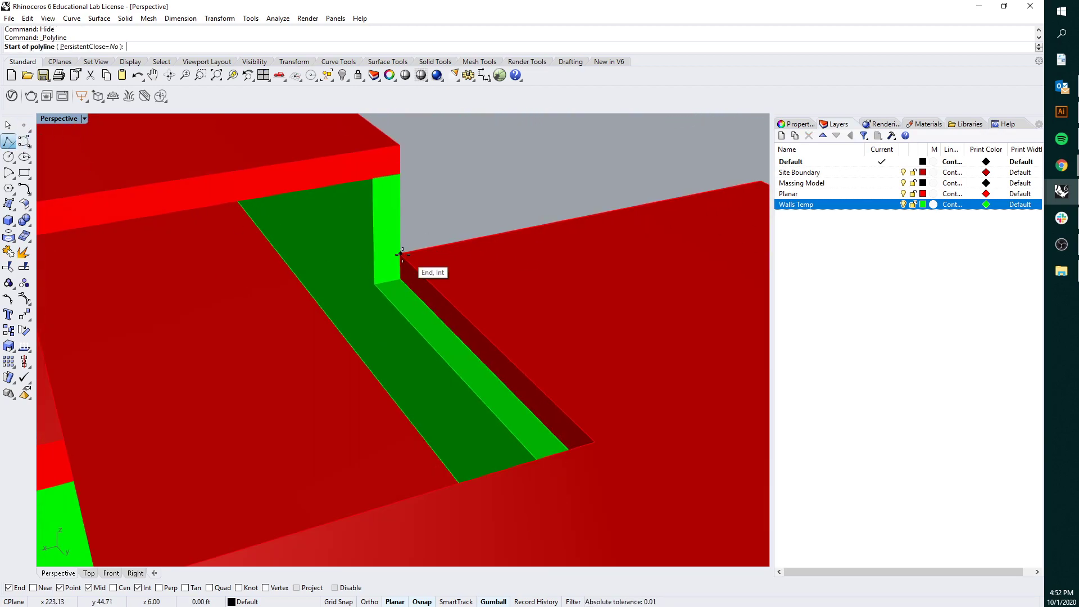
- Enable Perp snap and draw a polyline across one wall end, ending perpendicular to its edge
{"action": "left_click", "coordinate": [400, 253]}
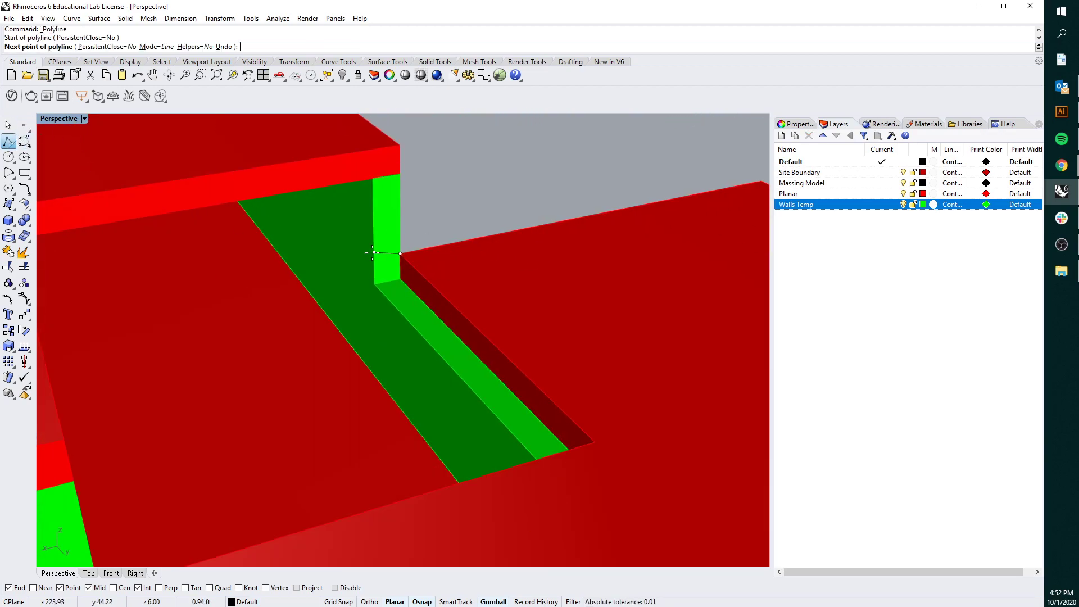
{"action": "left_click", "coordinate": [159, 588]}
{"action": "left_click", "coordinate": [377, 259]}
{"action": "scroll", "coordinate": [413, 250], "scroll_direction": "down", "scroll_amount": 1}
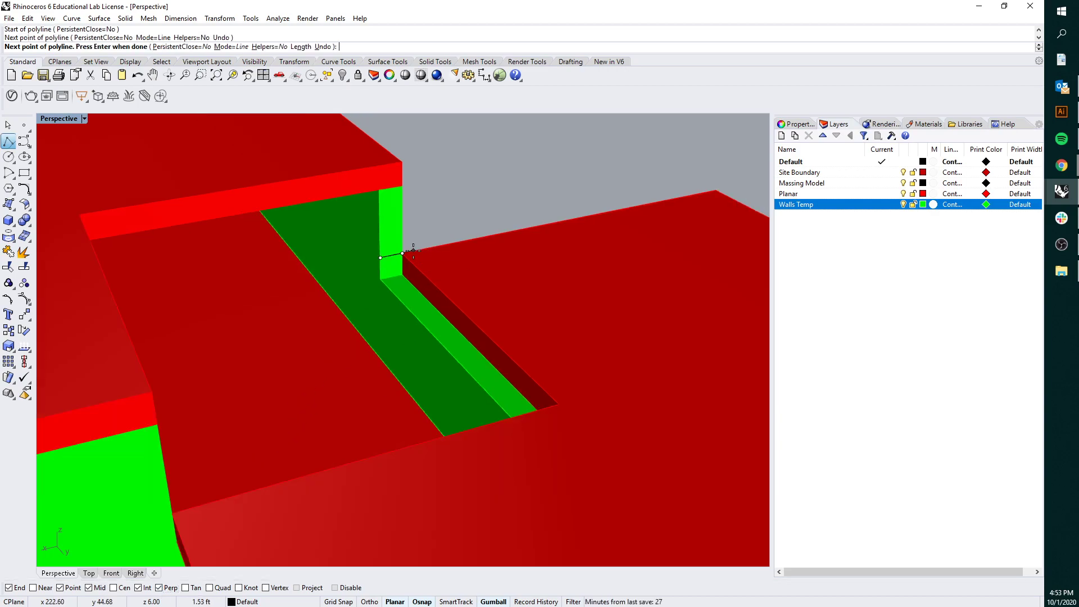
{"action": "scroll", "coordinate": [413, 250], "scroll_direction": "down", "scroll_amount": 4}
{"action": "scroll", "coordinate": [449, 323], "scroll_direction": "up", "scroll_amount": 5}
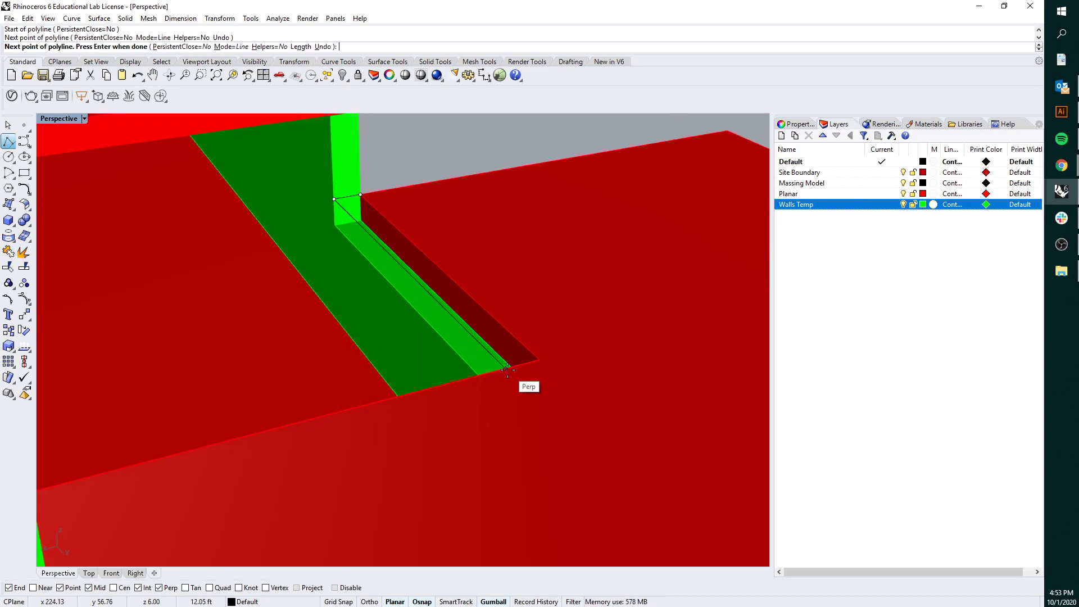
{"action": "left_click", "coordinate": [506, 369]}
{"action": "key", "text": "Return"}
- Draw a second polyline across the other wall corner, ending perpendicular to the edge
{"action": "right_click_drag", "start_coordinate": [496, 322], "coordinate": [369, 340]}
{"action": "scroll", "coordinate": [197, 287], "scroll_direction": "up", "scroll_amount": 4}
{"action": "key", "text": "Return"}
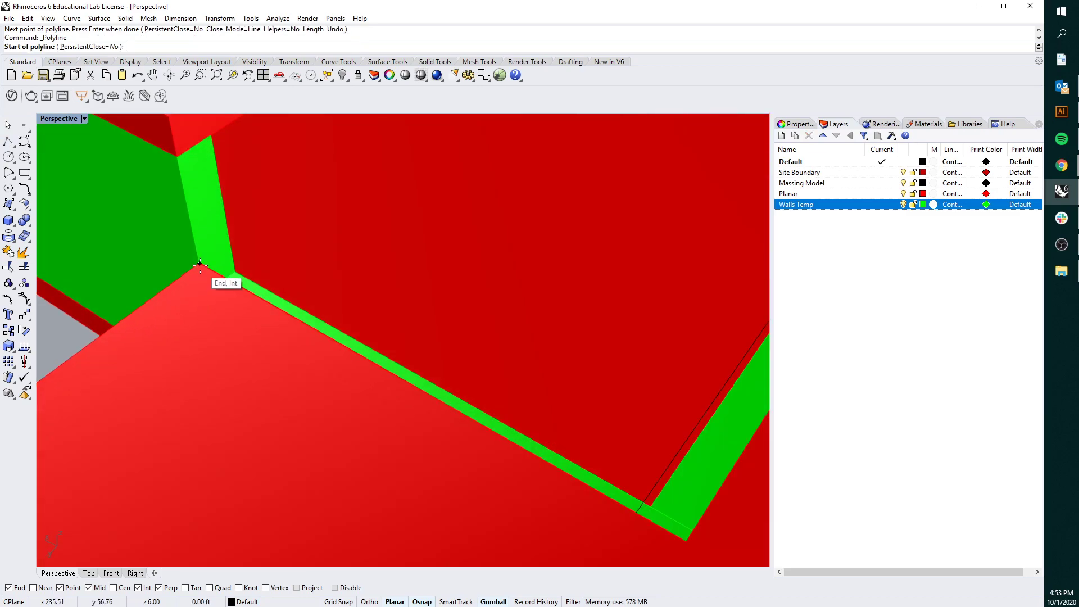
{"action": "left_click", "coordinate": [200, 265]}
{"action": "left_click", "coordinate": [235, 273]}
{"action": "right_click_drag", "start_coordinate": [235, 274], "coordinate": [452, 308]}
{"action": "left_click", "coordinate": [459, 374]}
{"action": "key", "text": "Return"}
- Draw a closed outline around the L-shaped green wall strip and select it
{"action": "left_click", "coordinate": [9, 141]}
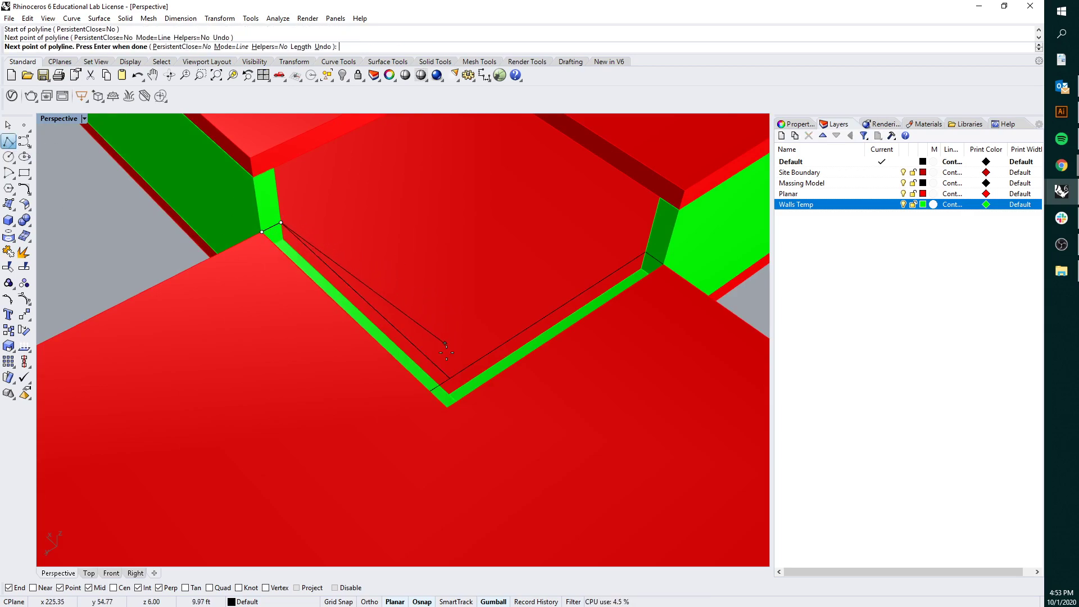
{"action": "left_click", "coordinate": [450, 378]}
{"action": "left_click", "coordinate": [645, 251]}
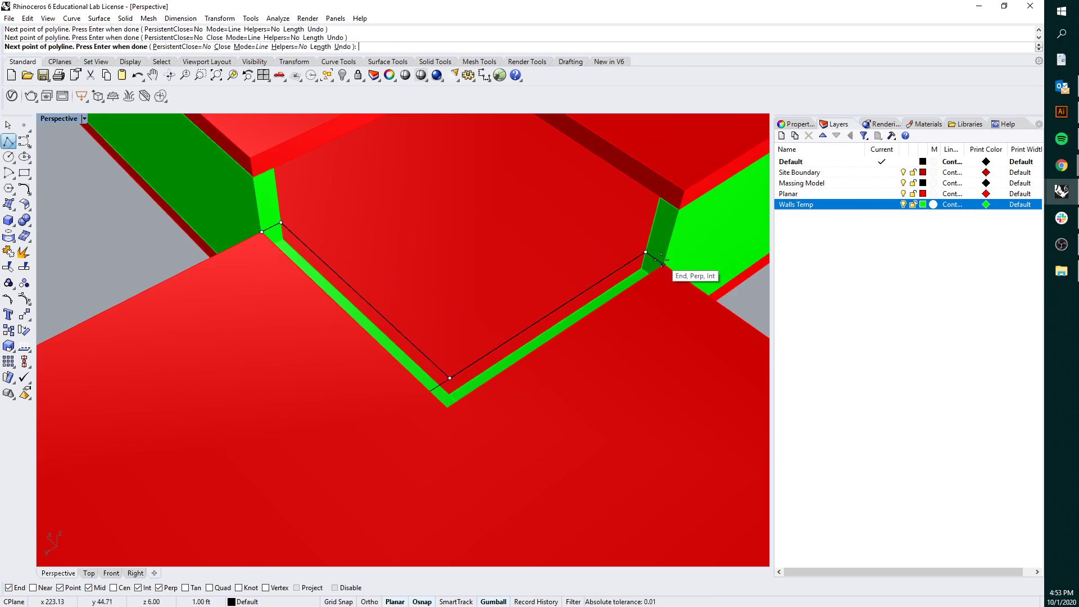
{"action": "left_click", "coordinate": [664, 264]}
{"action": "left_click", "coordinate": [447, 406]}
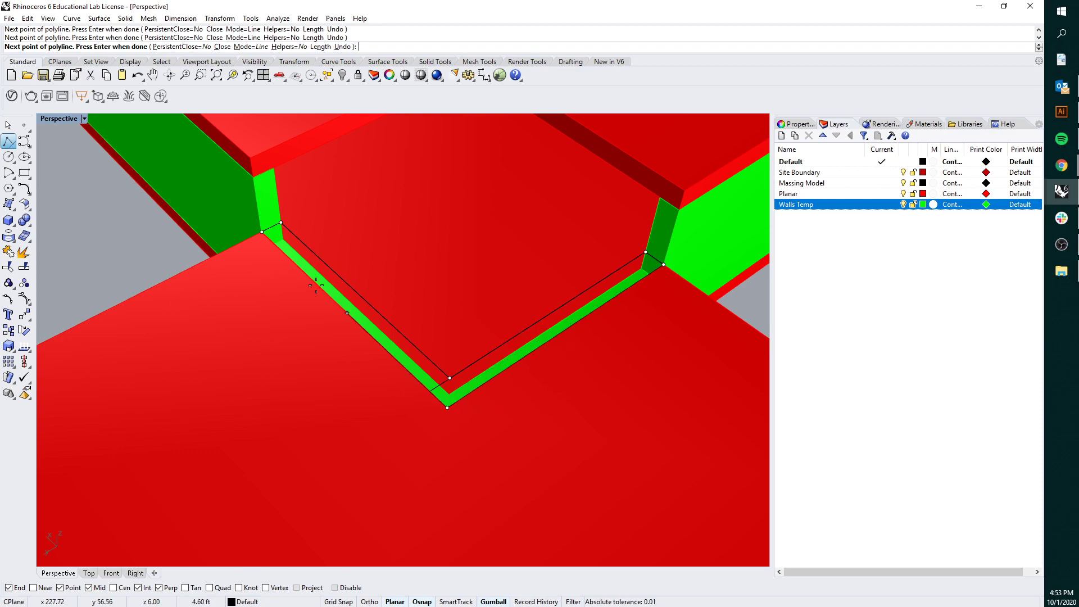
{"action": "left_click", "coordinate": [262, 231]}
{"action": "left_click", "coordinate": [295, 236]}
{"action": "left_click", "coordinate": [348, 275]}
{"action": "right_click_drag", "start_coordinate": [472, 284], "coordinate": [389, 342]}
- Extrude the closed outline up to the top of the wall
{"action": "type", "text": "ExtrudeCrv"}
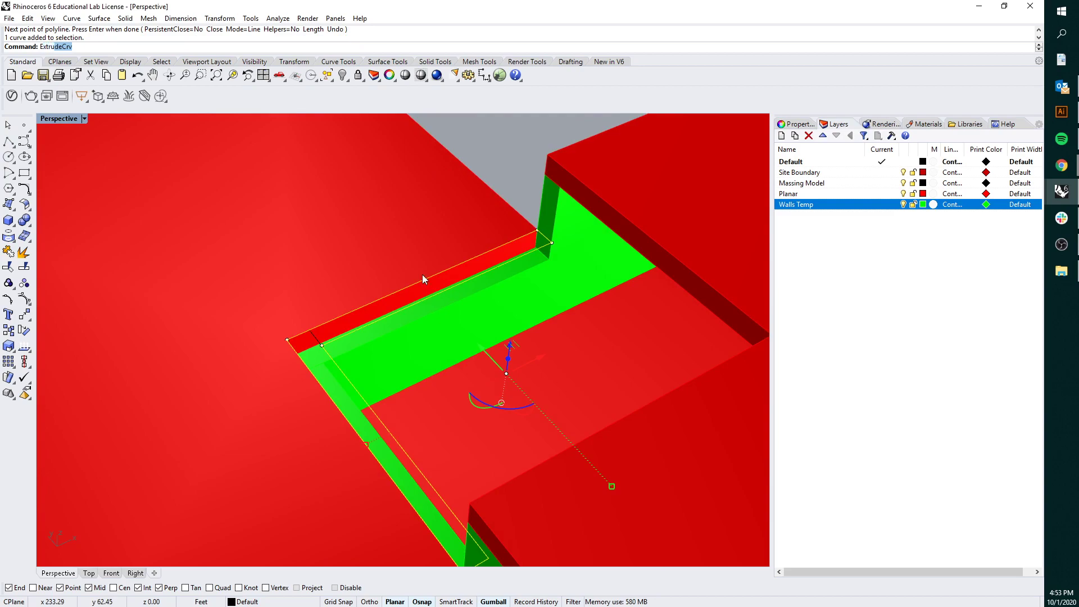
{"action": "key", "text": "Return"}
{"action": "left_click", "coordinate": [551, 262]}
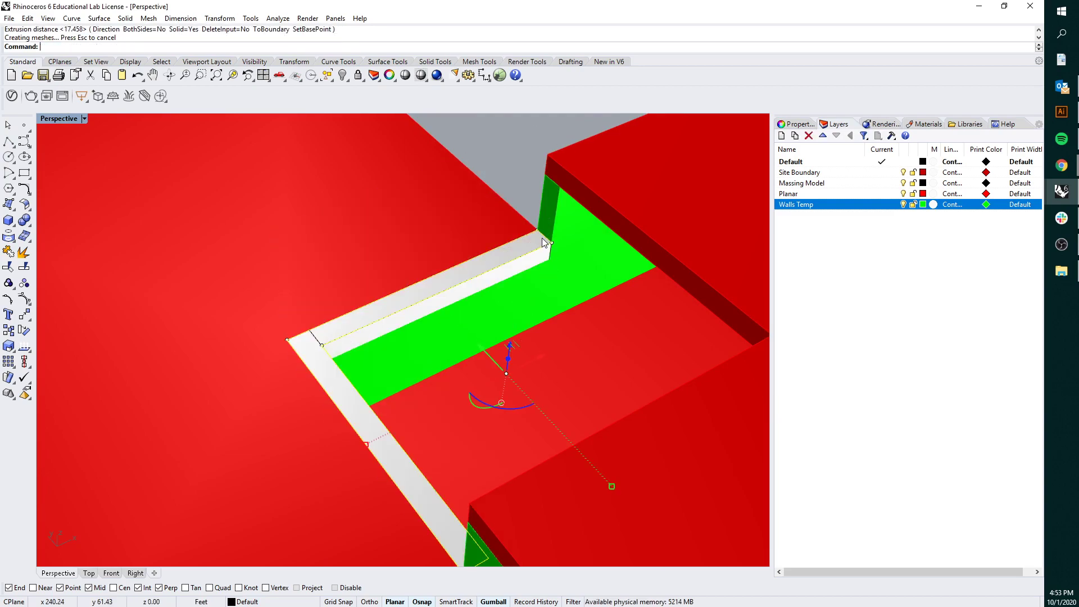
{"action": "scroll", "coordinate": [531, 236], "scroll_direction": "up", "scroll_amount": 3}
{"action": "left_click", "coordinate": [509, 240]}
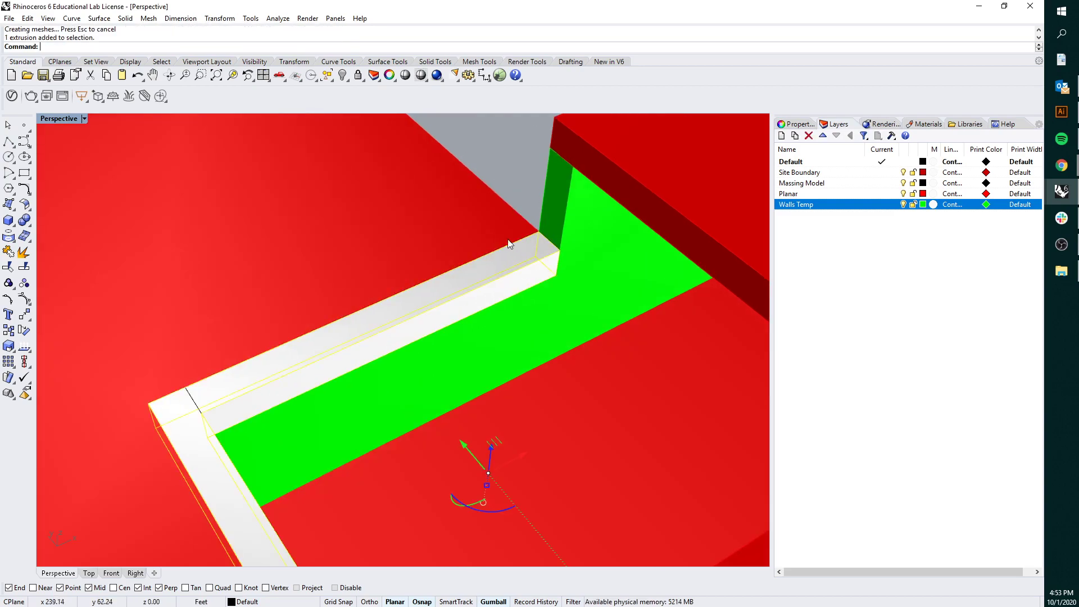
{"action": "left_click", "coordinate": [518, 181]}
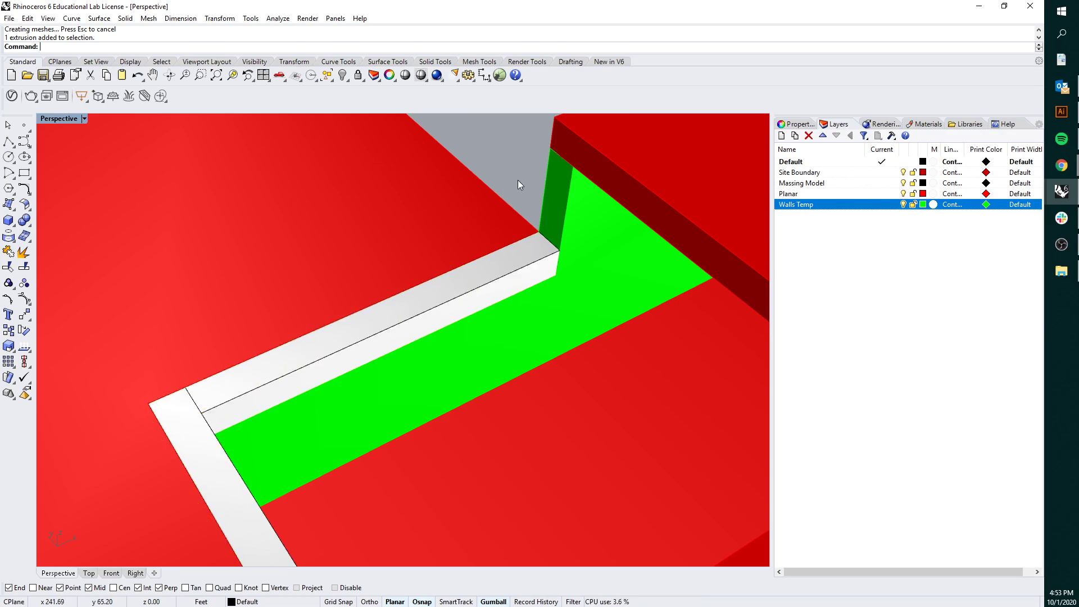
- BooleanUnion the new strip extrusion with the red slab and inspect the merged slab
{"action": "left_click", "coordinate": [490, 248]}
{"action": "left_click", "coordinate": [467, 222], "text": "shift"}
{"action": "type", "text": "Bool"}
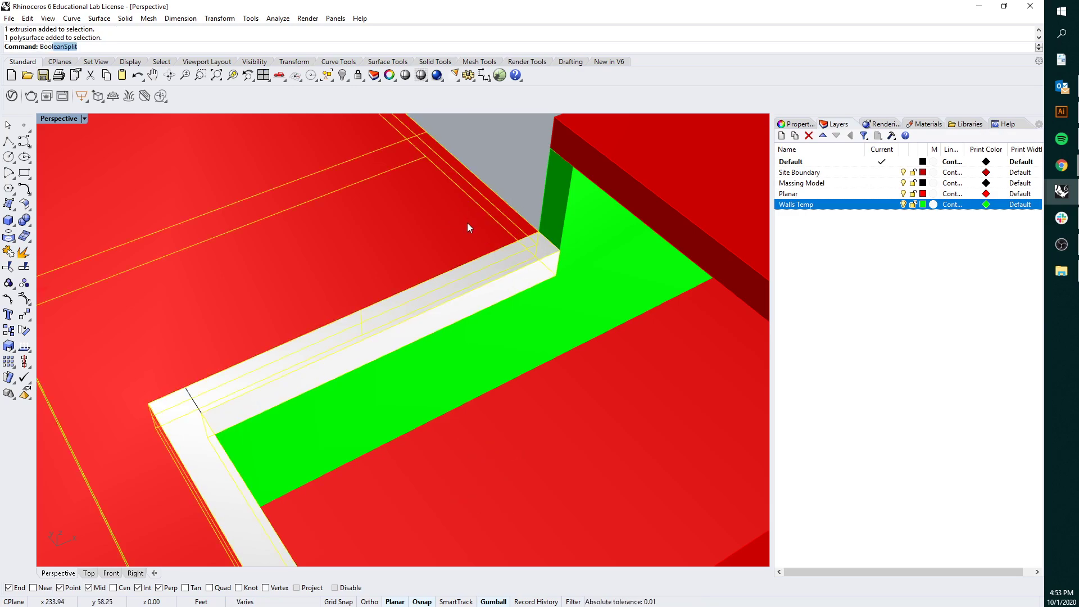
{"action": "type", "text": "eanUnion"}
{"action": "key", "text": "Return"}
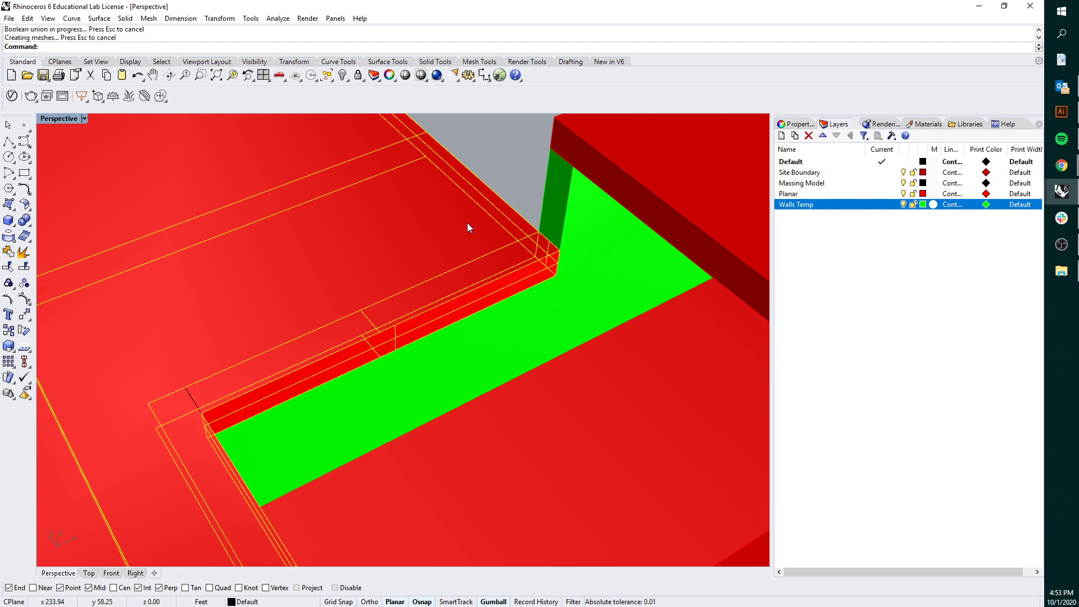
{"action": "right_click_drag", "start_coordinate": [511, 180], "coordinate": [385, 260]}
{"action": "scroll", "coordinate": [464, 229], "scroll_direction": "down", "scroll_amount": 10}
{"action": "scroll", "coordinate": [505, 325], "scroll_direction": "up", "scroll_amount": 7}
{"action": "left_click", "coordinate": [378, 292]}
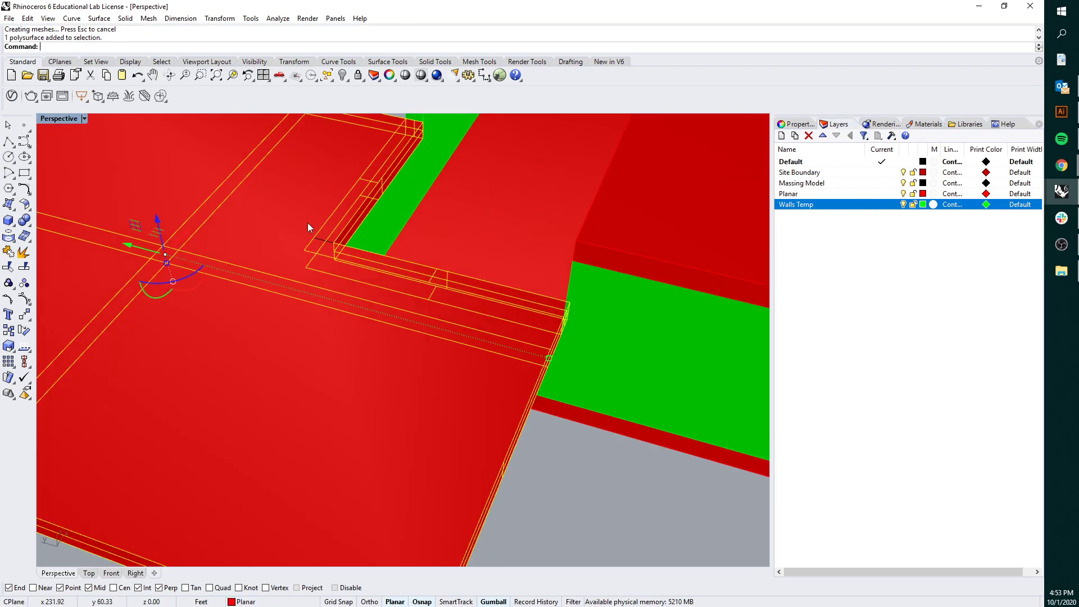
{"action": "scroll", "coordinate": [376, 194], "scroll_direction": "down", "scroll_amount": 5}
{"action": "key", "text": "Escape"}
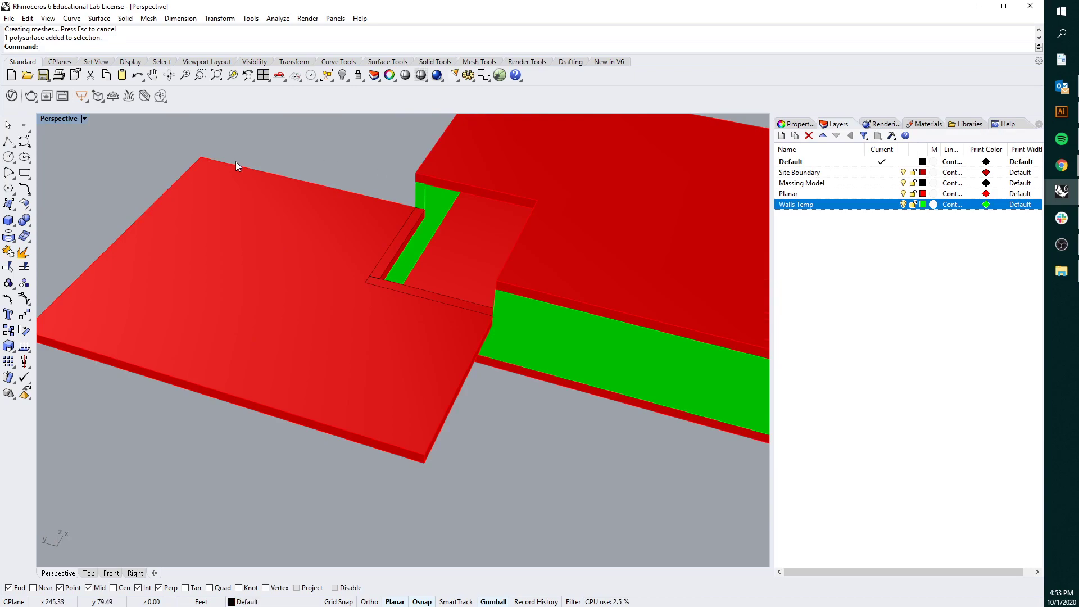
- Begin a polyline at the red slab's far corner through its left and front corners to the wall corner
{"action": "left_click", "coordinate": [8, 141]}
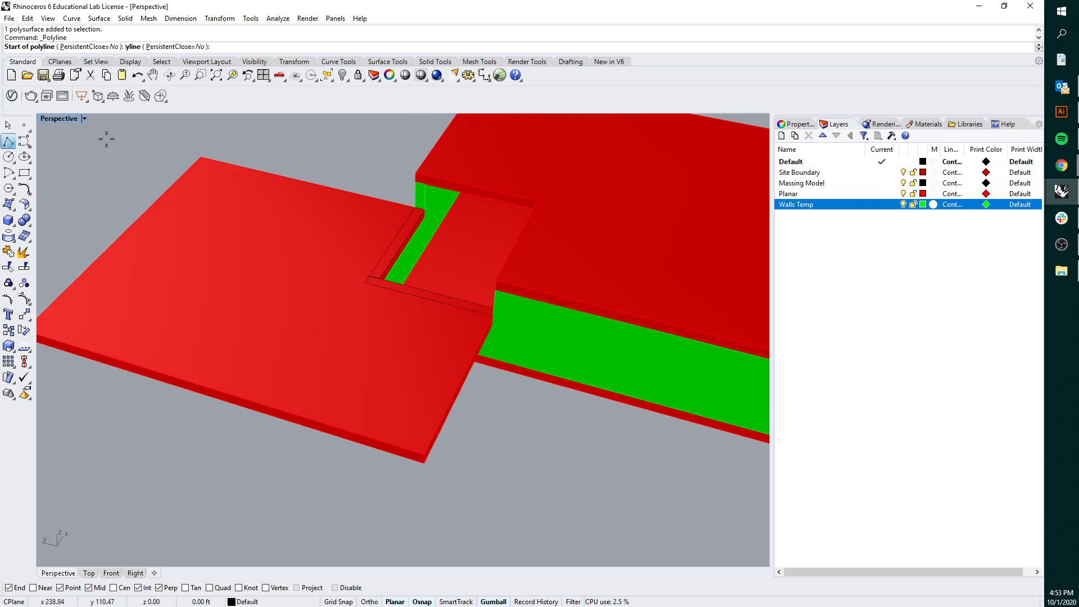
{"action": "left_click", "coordinate": [202, 153]}
{"action": "right_click_drag", "start_coordinate": [203, 153], "coordinate": [266, 128], "text": "shift"}
{"action": "left_click", "coordinate": [104, 300]}
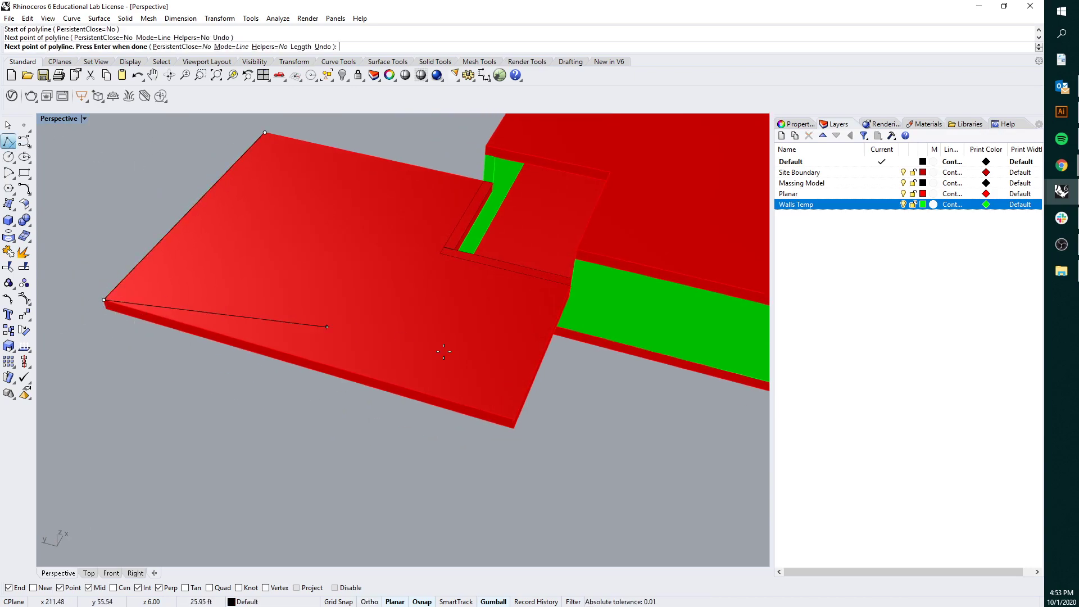
{"action": "left_click", "coordinate": [516, 418]}
{"action": "scroll", "coordinate": [617, 337], "scroll_direction": "up", "scroll_amount": 6}
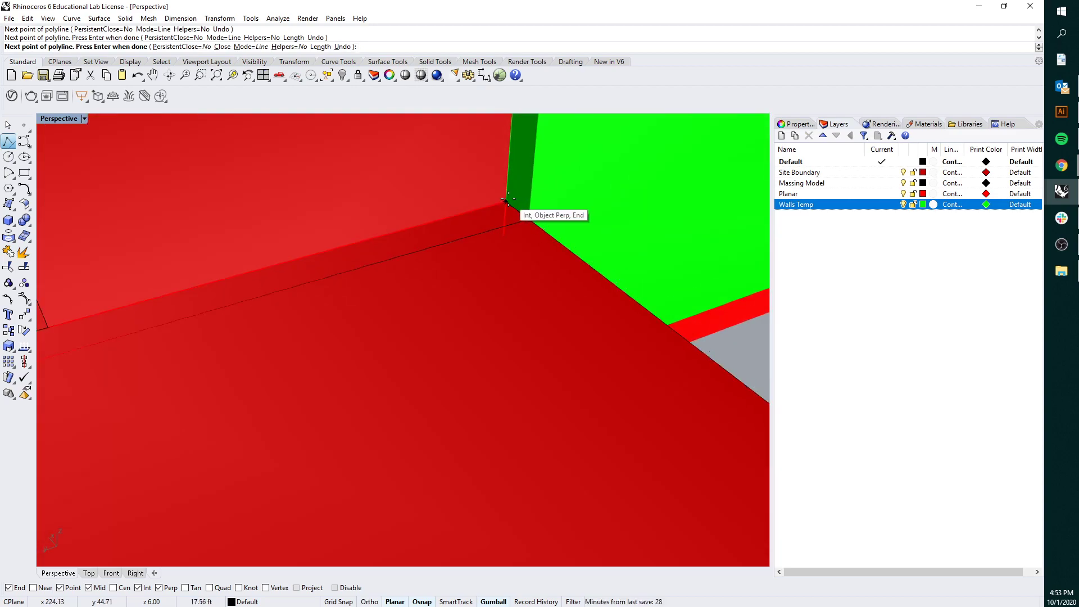
{"action": "left_click", "coordinate": [505, 199]}
{"action": "scroll", "coordinate": [314, 236], "scroll_direction": "down", "scroll_amount": 4}
- Complete the outline at the green wall corner and delete the old red slab
{"action": "right_click_drag", "start_coordinate": [284, 236], "coordinate": [391, 260], "text": "shift"}
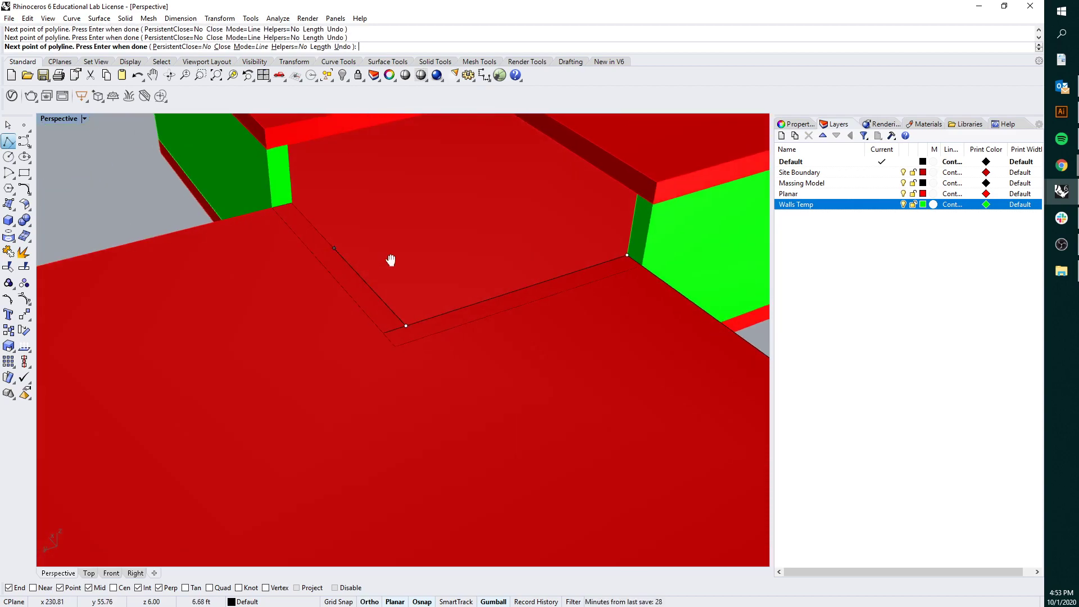
{"action": "scroll", "coordinate": [288, 220], "scroll_direction": "up", "scroll_amount": 6}
{"action": "left_click", "coordinate": [297, 186]}
{"action": "scroll", "coordinate": [343, 220], "scroll_direction": "down", "scroll_amount": 5}
{"action": "right_click_drag", "start_coordinate": [306, 239], "coordinate": [560, 205], "text": "shift"}
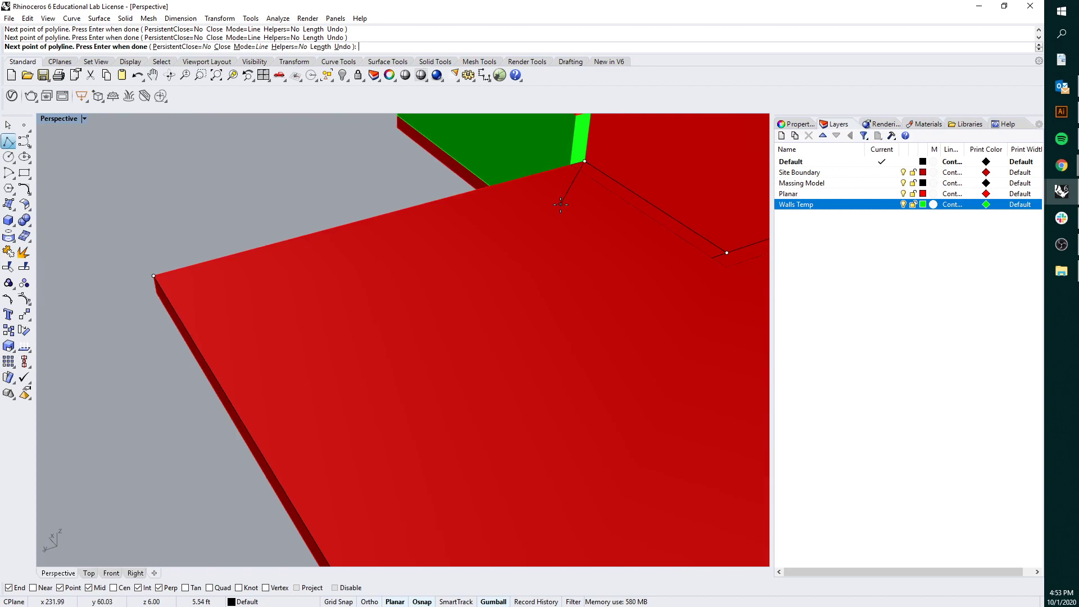
{"action": "scroll", "coordinate": [561, 204], "scroll_direction": "down", "scroll_amount": 4}
{"action": "key", "text": "Return"}
{"action": "left_click", "coordinate": [344, 263]}
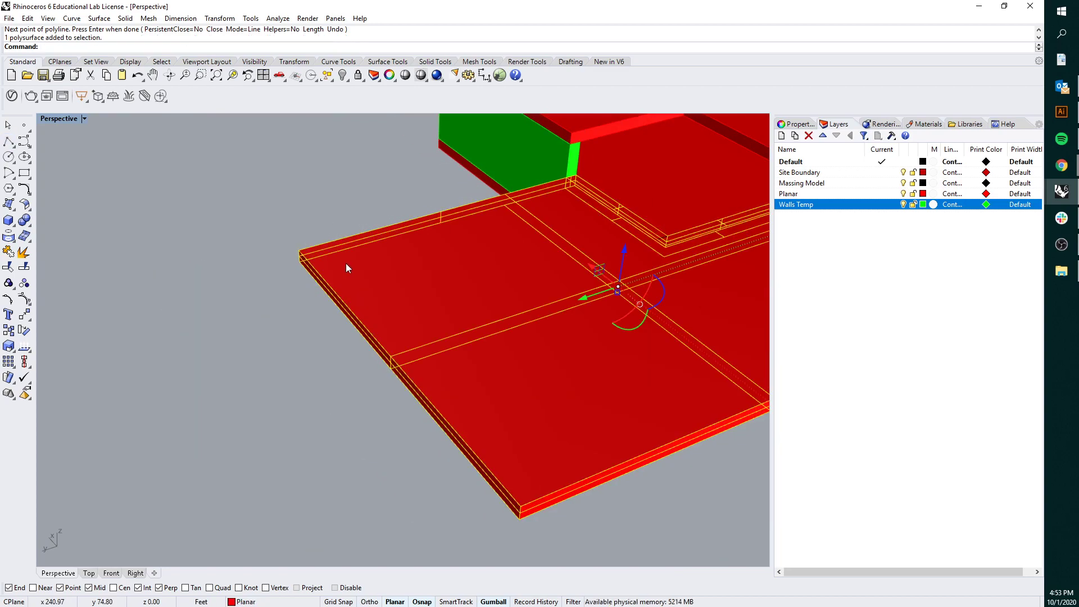
{"action": "key", "text": "Delete"}
- Extrude the new outline 1' thick into a floor slab
{"action": "left_click", "coordinate": [344, 241]}
{"action": "type", "text": "ext"}
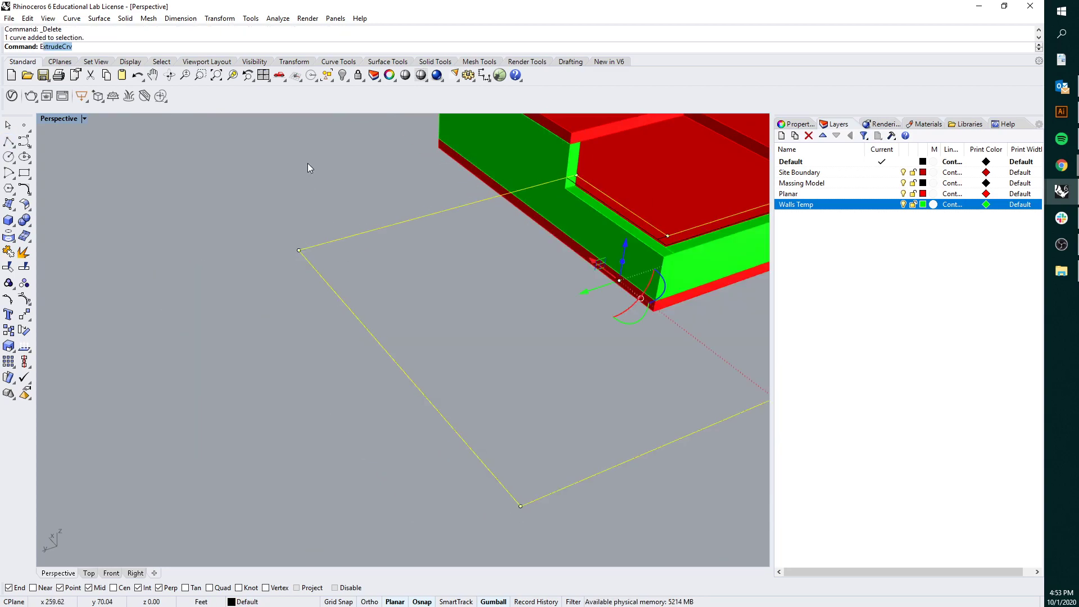
{"action": "key", "text": "Return"}
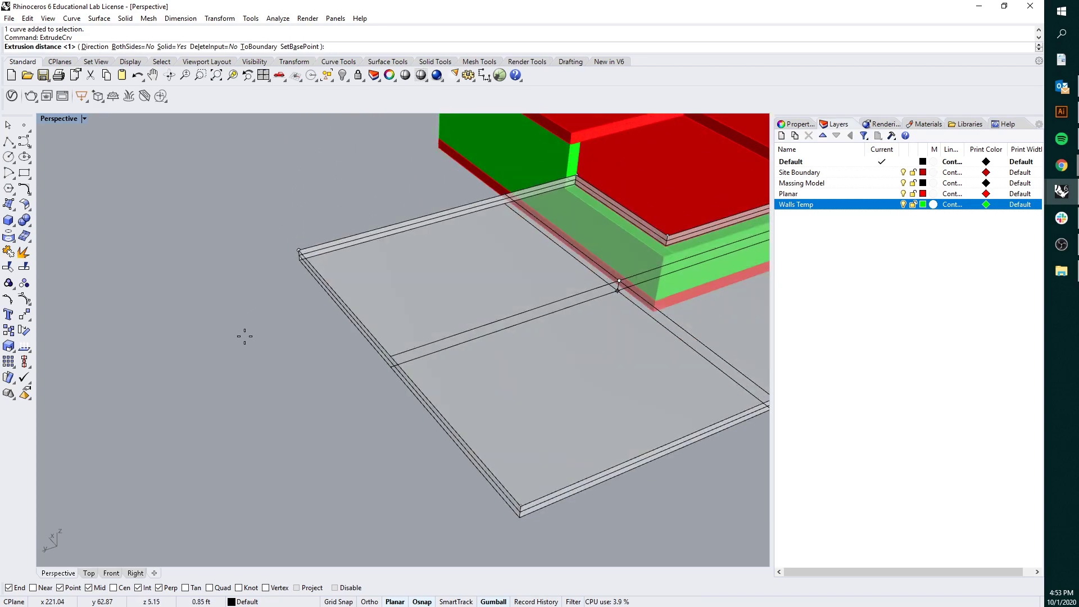
{"action": "type", "text": "1'"}
{"action": "key", "text": "Return"}
{"action": "key", "text": "Escape"}
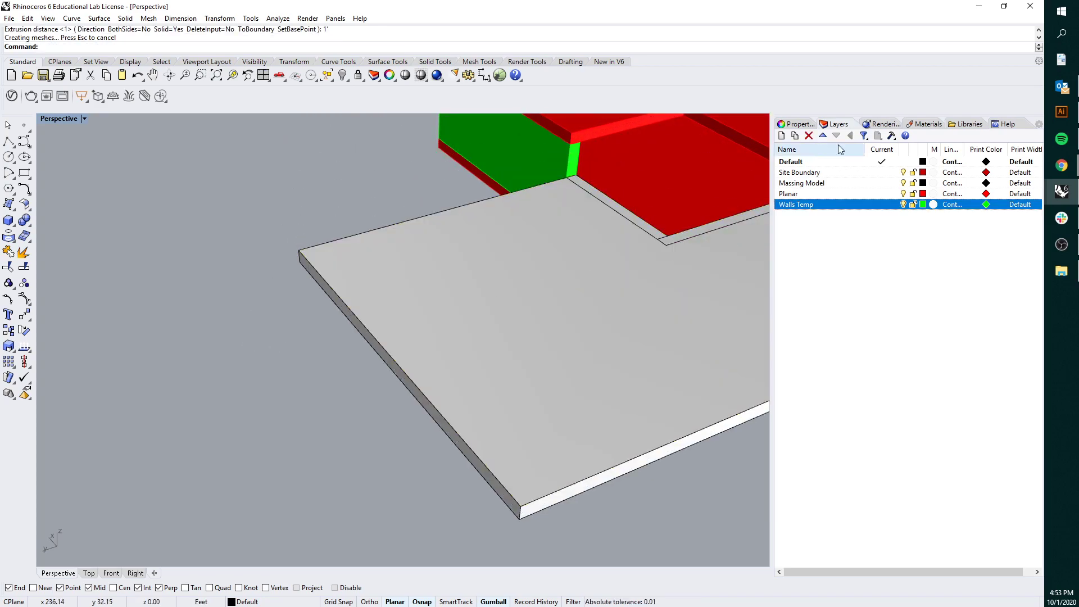
- Delete the two leftover outline curves and the duplicate extrusion
{"action": "left_click", "coordinate": [620, 214]}
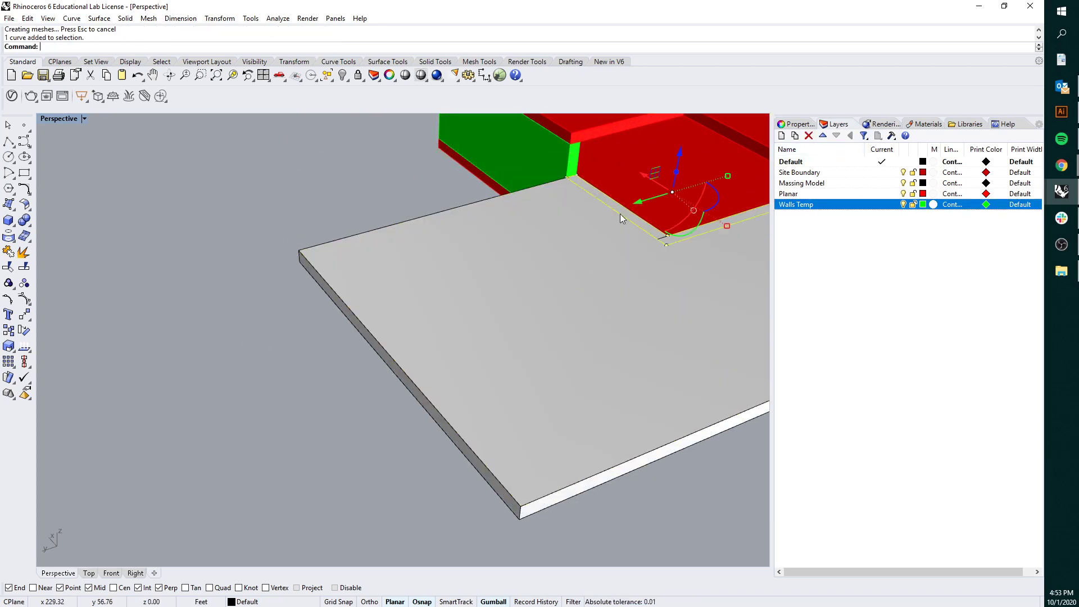
{"action": "key", "text": "Delete"}
{"action": "left_click", "coordinate": [551, 183]}
{"action": "left_click", "coordinate": [591, 207]}
{"action": "key", "text": "Delete"}
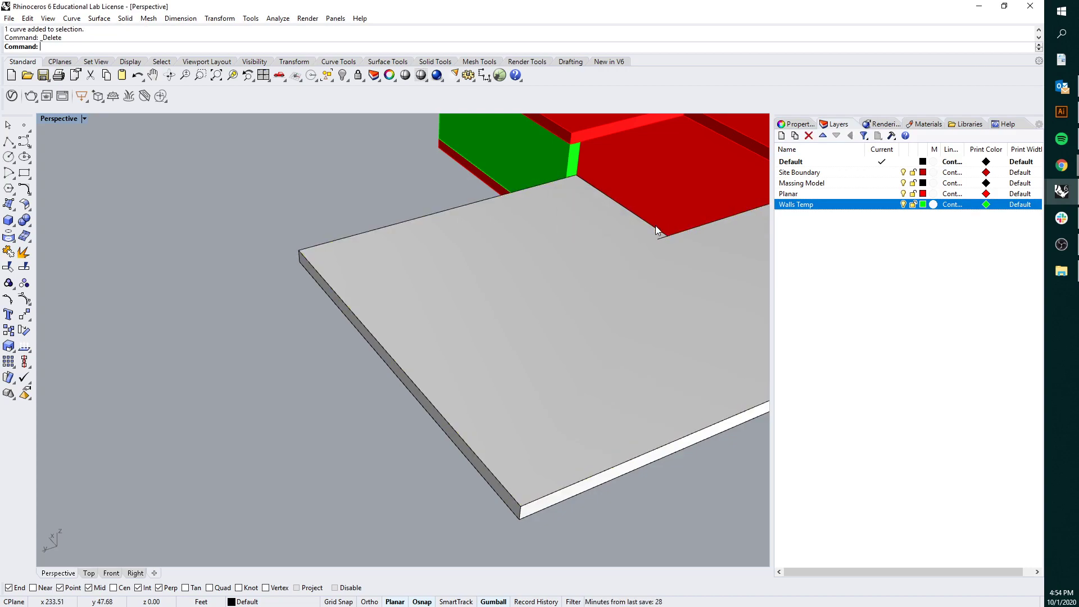
{"action": "left_click", "coordinate": [655, 225]}
{"action": "left_click", "coordinate": [700, 262]}
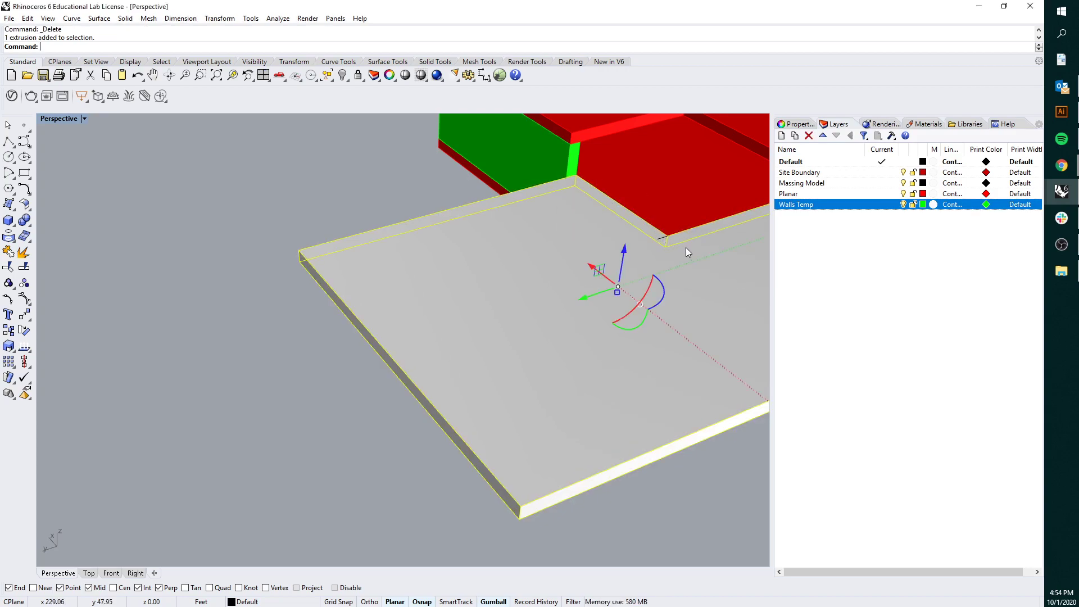
{"action": "key", "text": "Delete"}
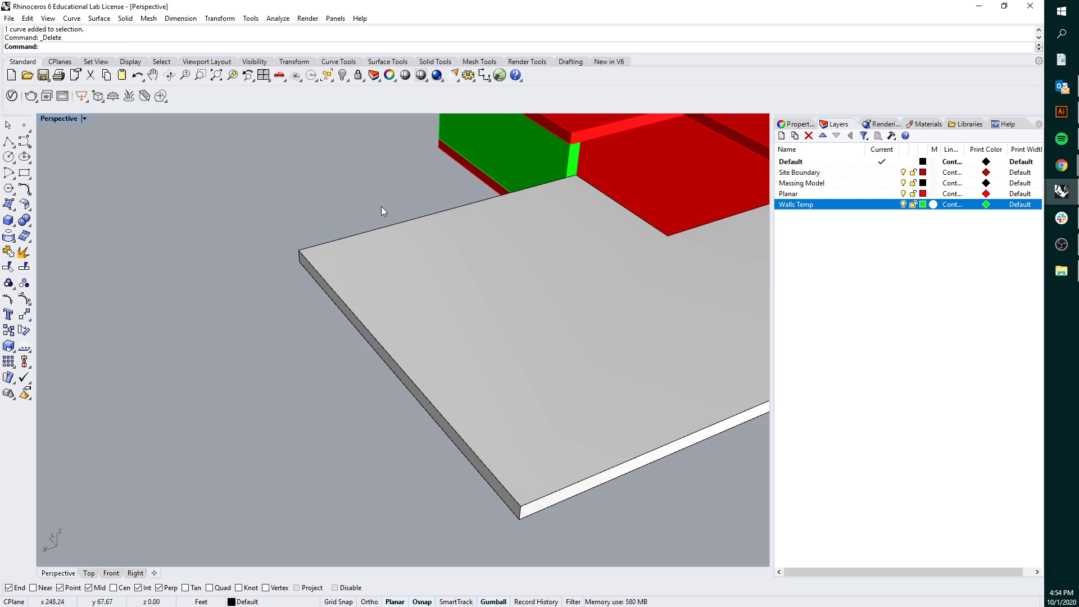
- Show the hidden walls again and orbit around the model
{"action": "type", "text": "Show"}
{"action": "key", "text": "Return"}
{"action": "right_click_drag", "start_coordinate": [381, 211], "coordinate": [438, 371]}
- Hide the outer box mass to reveal the green walls
{"action": "left_click", "coordinate": [331, 167]}
{"action": "type", "text": "Hide"}
{"action": "key", "text": "Return"}
- Orbit and zoom the Perspective view to inspect the white slab, notch and walls
{"action": "right_click_drag", "start_coordinate": [438, 370], "coordinate": [399, 340]}
{"action": "scroll", "coordinate": [398, 337], "scroll_direction": "up", "scroll_amount": 7}
{"action": "right_click_drag", "start_coordinate": [509, 357], "coordinate": [440, 316]}
{"action": "right_click_drag", "start_coordinate": [437, 358], "coordinate": [495, 432]}
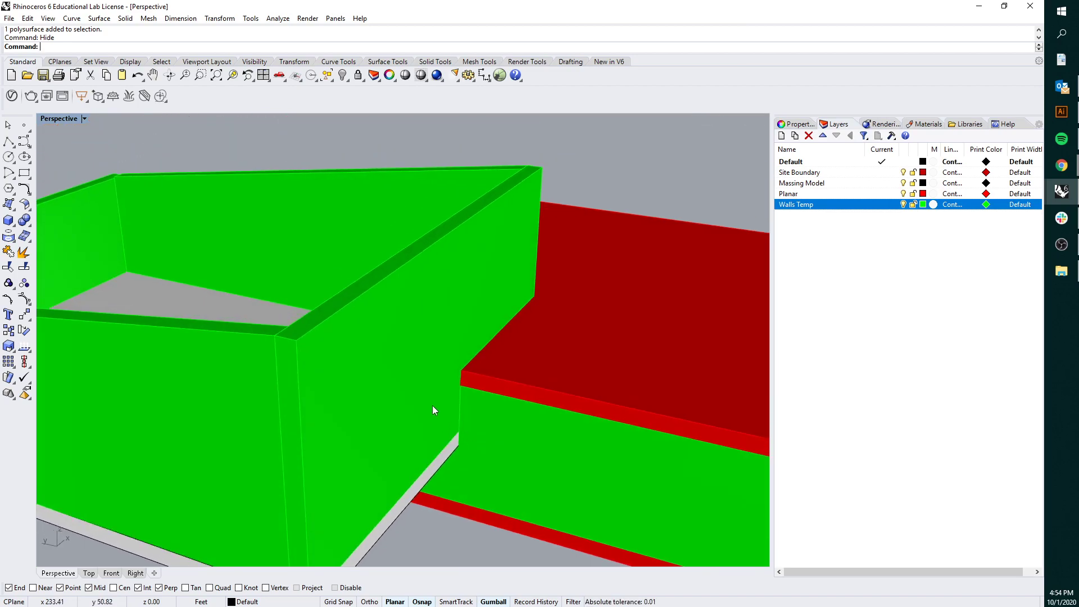
{"action": "right_click_drag", "start_coordinate": [433, 406], "coordinate": [474, 335]}
{"action": "right_click_drag", "start_coordinate": [529, 268], "coordinate": [466, 196]}
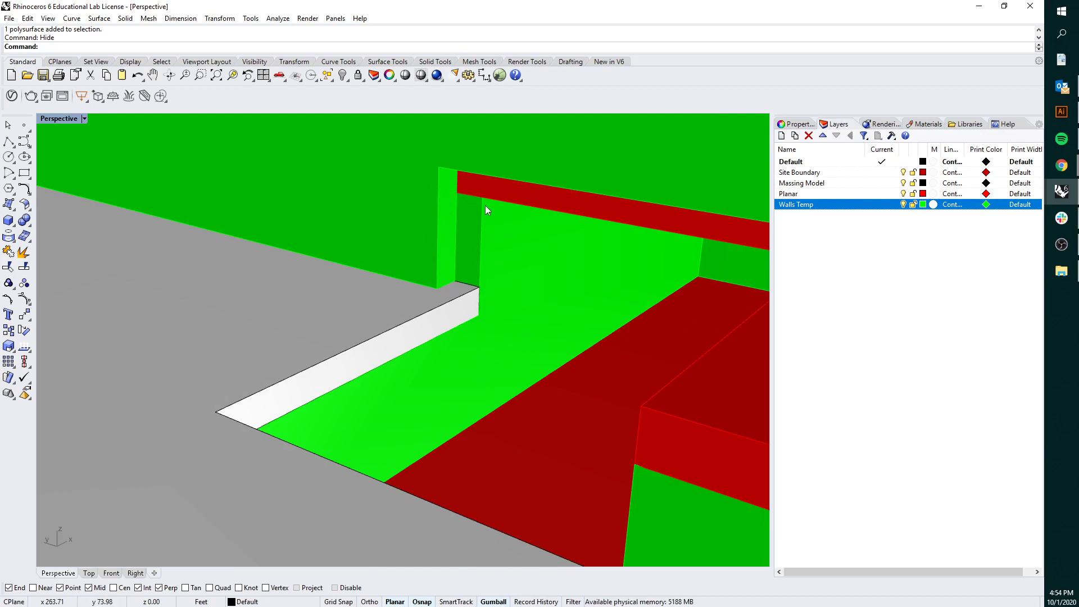
{"action": "scroll", "coordinate": [488, 207], "scroll_direction": "down", "scroll_amount": 4}
{"action": "scroll", "coordinate": [497, 212], "scroll_direction": "down", "scroll_amount": 6}
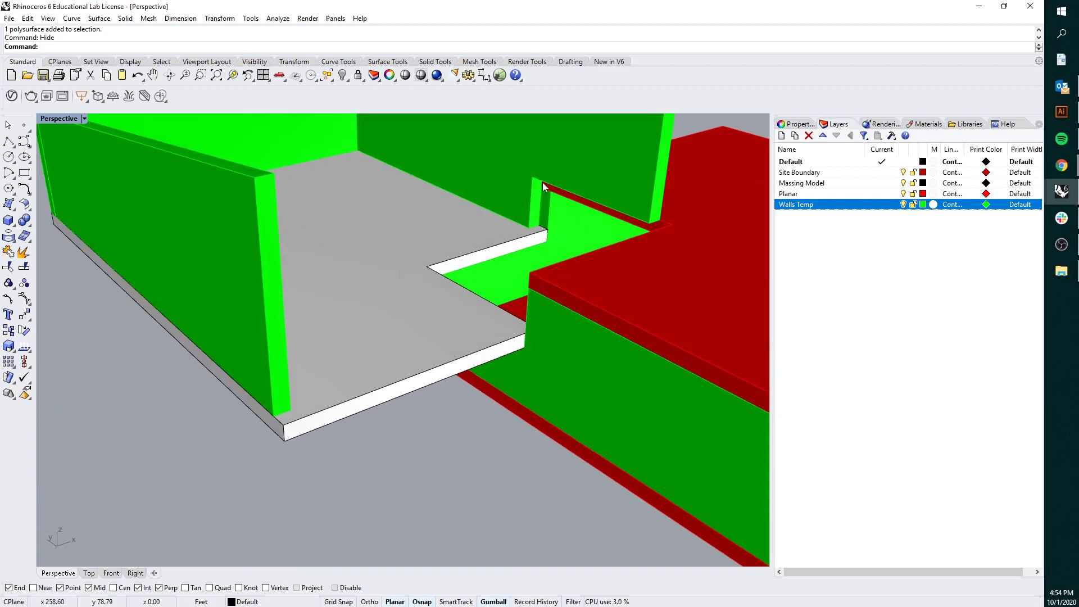
{"action": "scroll", "coordinate": [487, 304], "scroll_direction": "up", "scroll_amount": 3}
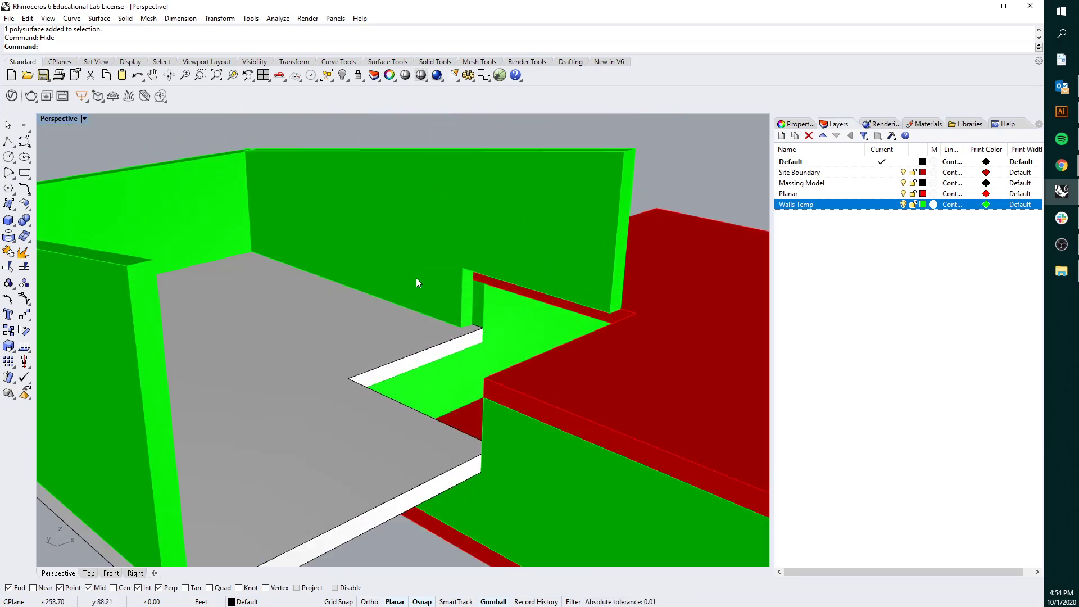
{"action": "right_click_drag", "start_coordinate": [597, 303], "coordinate": [623, 290]}
{"action": "scroll", "coordinate": [621, 284], "scroll_direction": "up", "scroll_amount": 2}
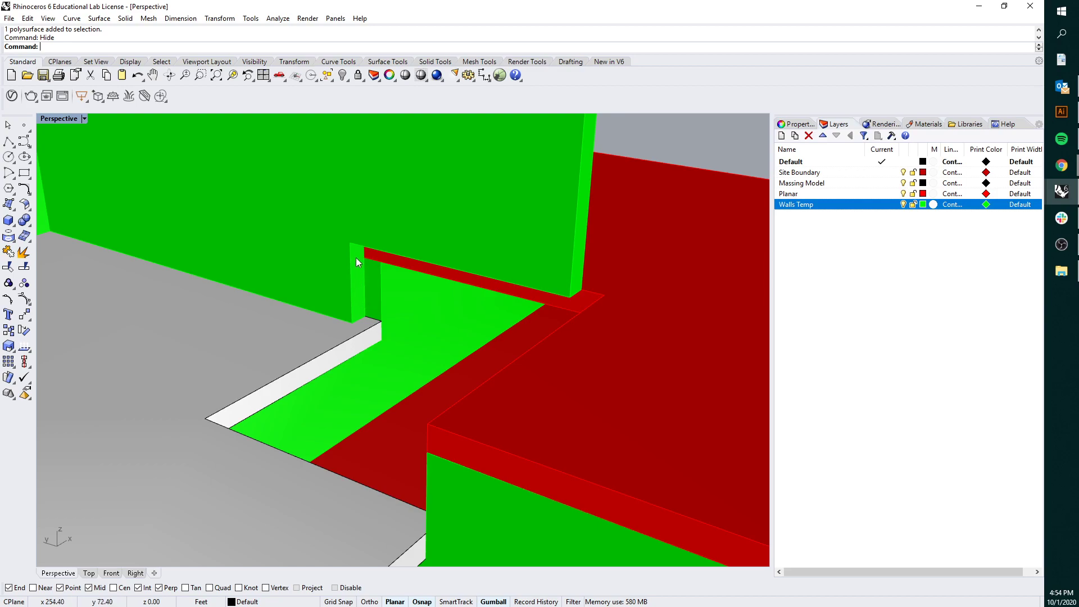
{"action": "scroll", "coordinate": [394, 295], "scroll_direction": "down", "scroll_amount": 5}
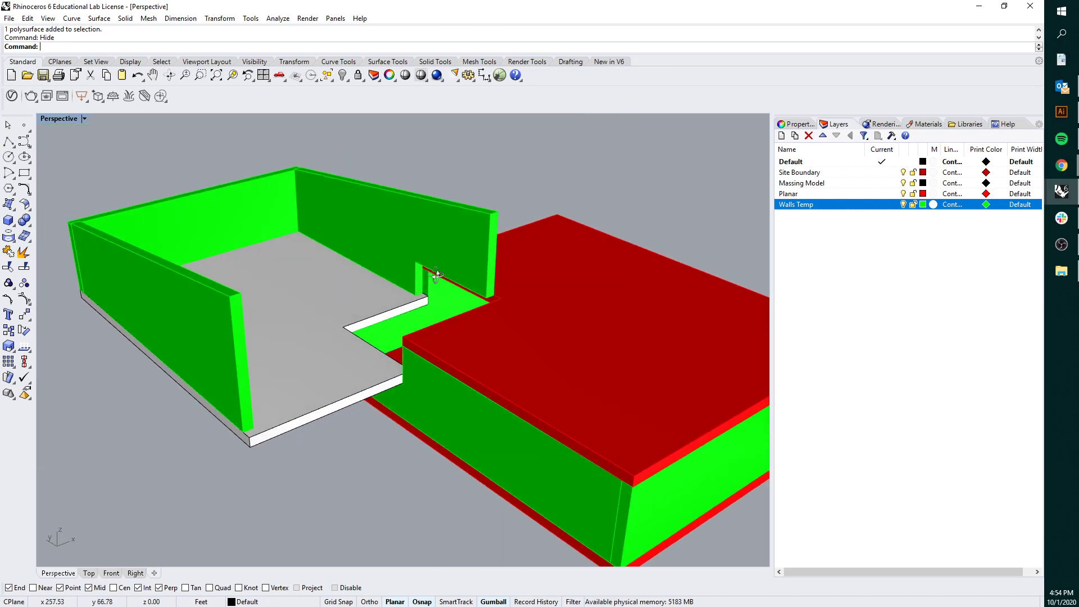
{"action": "scroll", "coordinate": [458, 276], "scroll_direction": "down", "scroll_amount": 4}
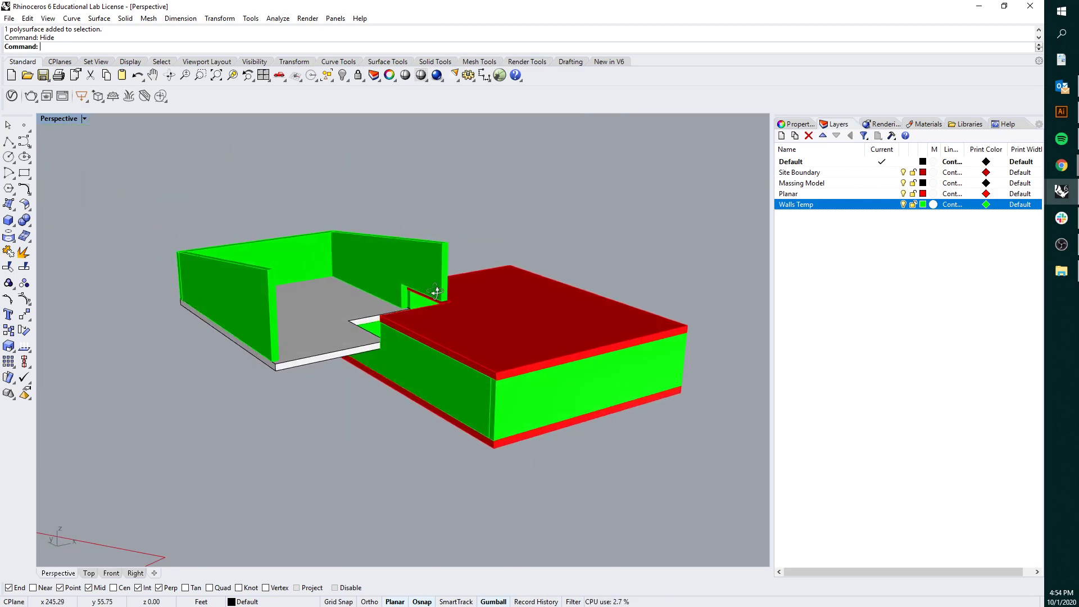
{"action": "right_click_drag", "start_coordinate": [456, 270], "coordinate": [413, 284]}
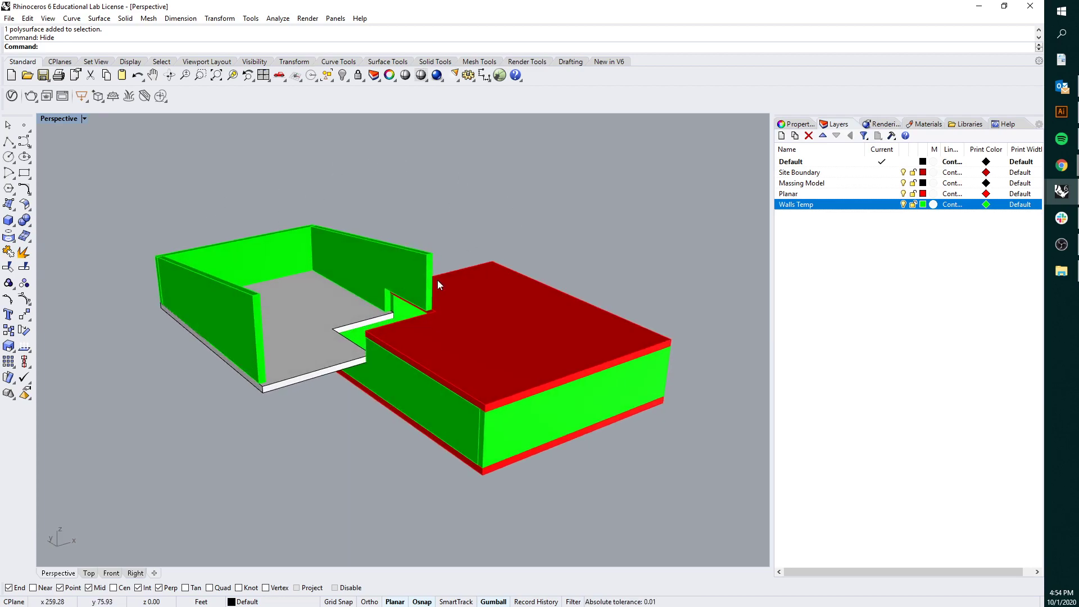